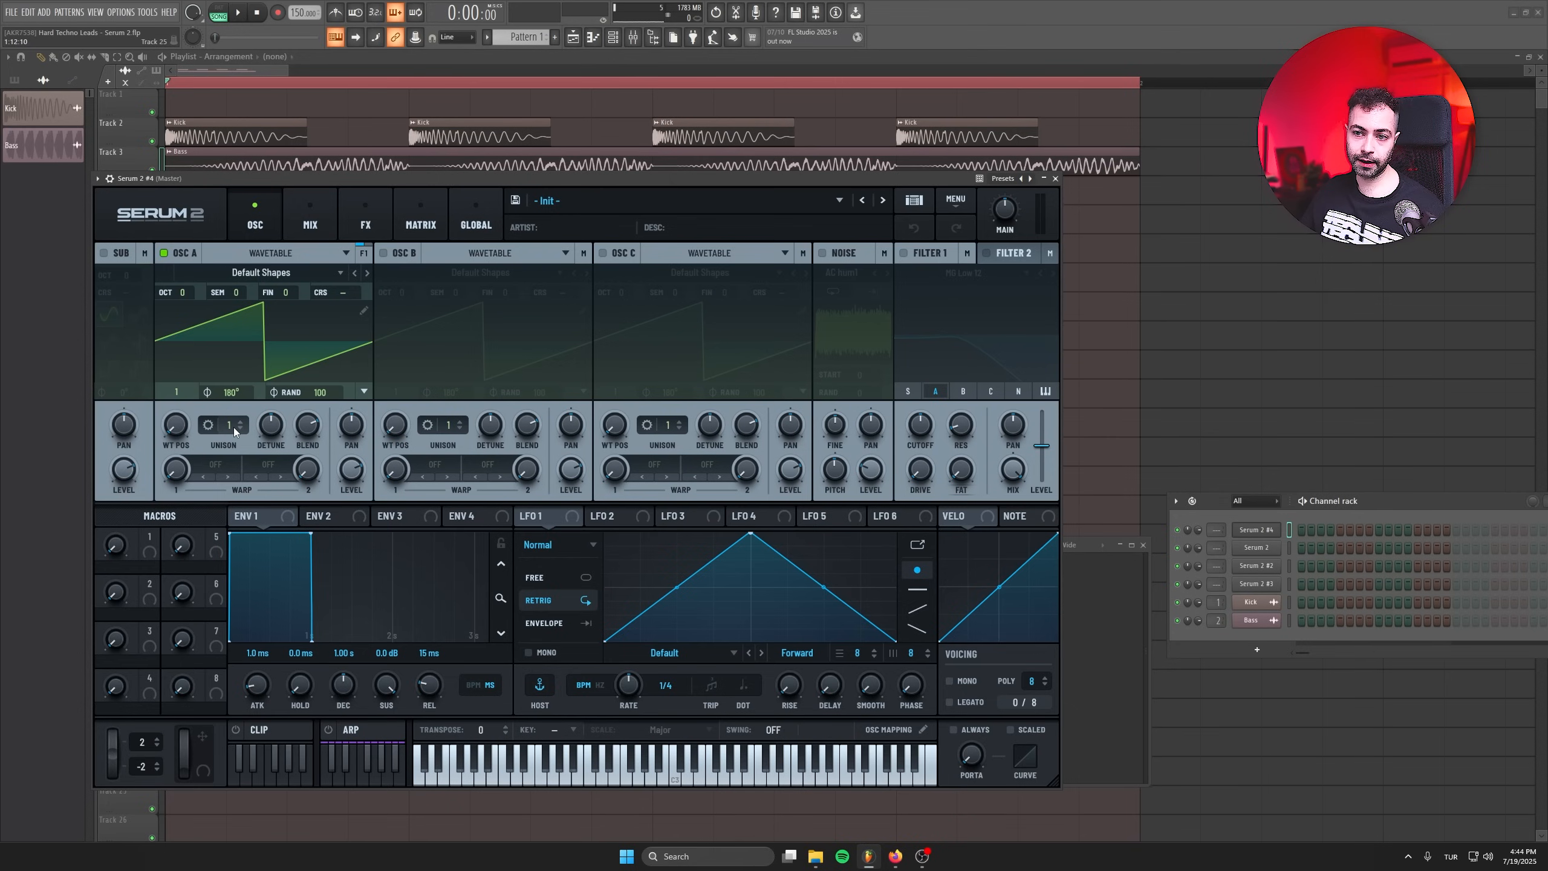
Set oscillator A's unison to 8 voices and enable oscillator B with 9 unison voices.
left_click_drag(234, 427, 248, 344)
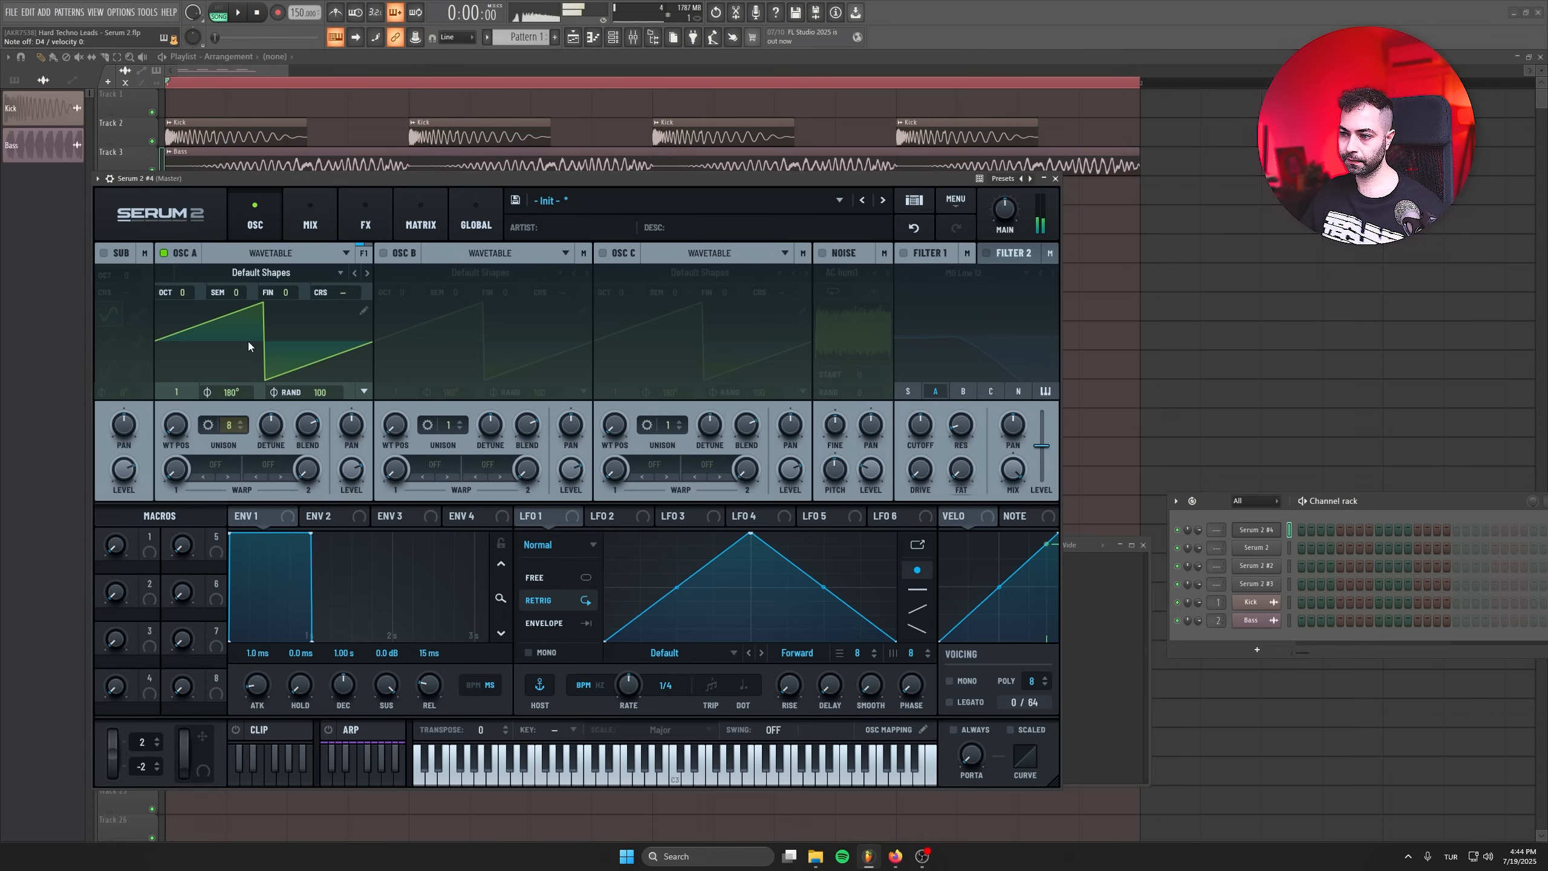
left_click_drag(1001, 209, 1001, 171)
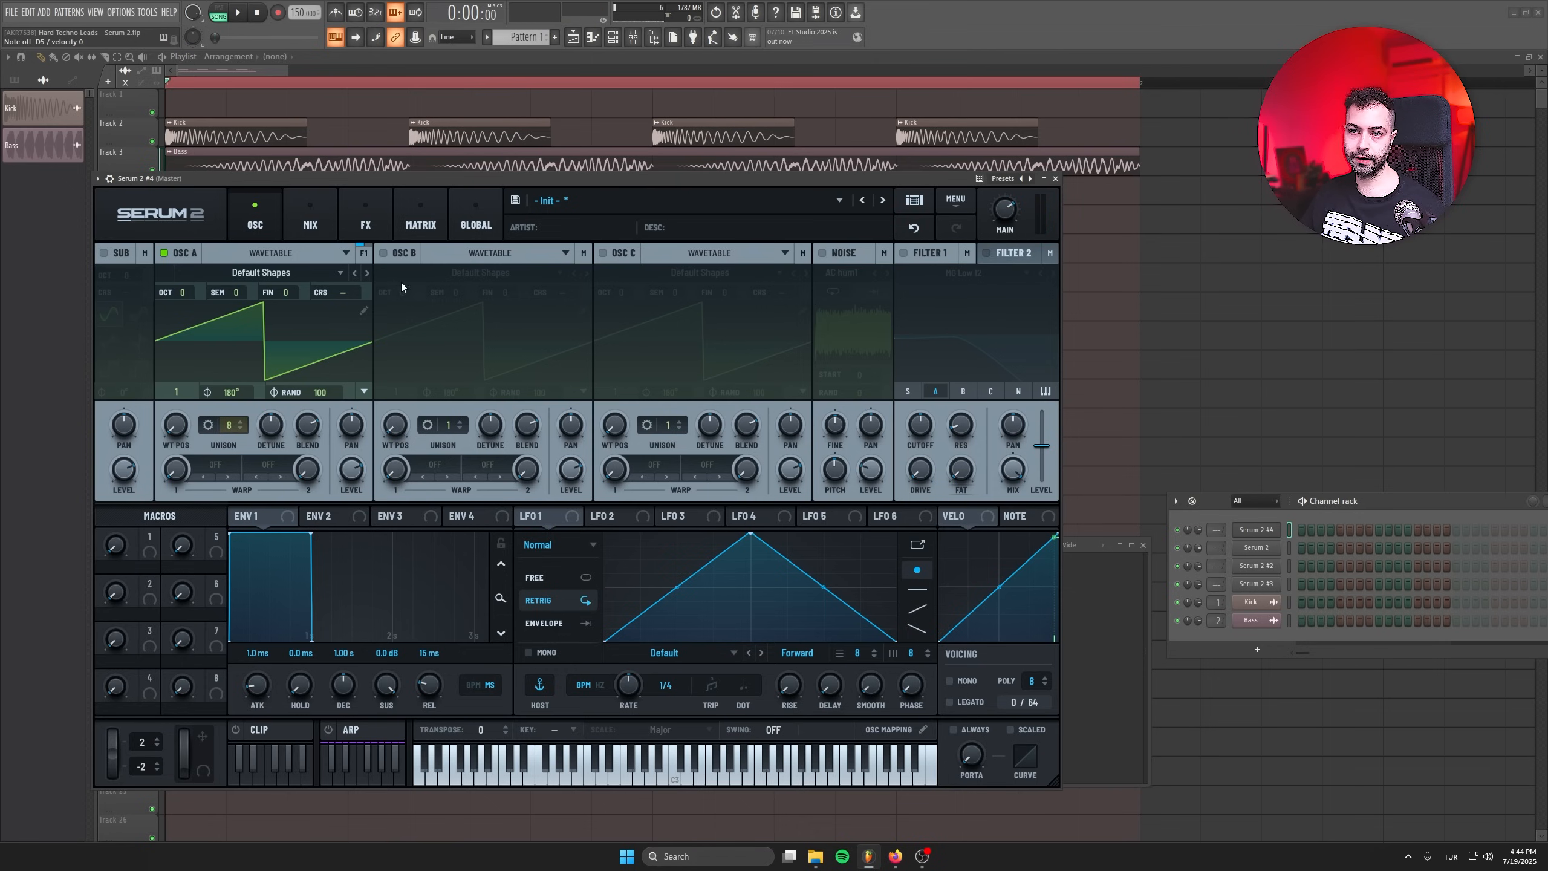
left_click(383, 252)
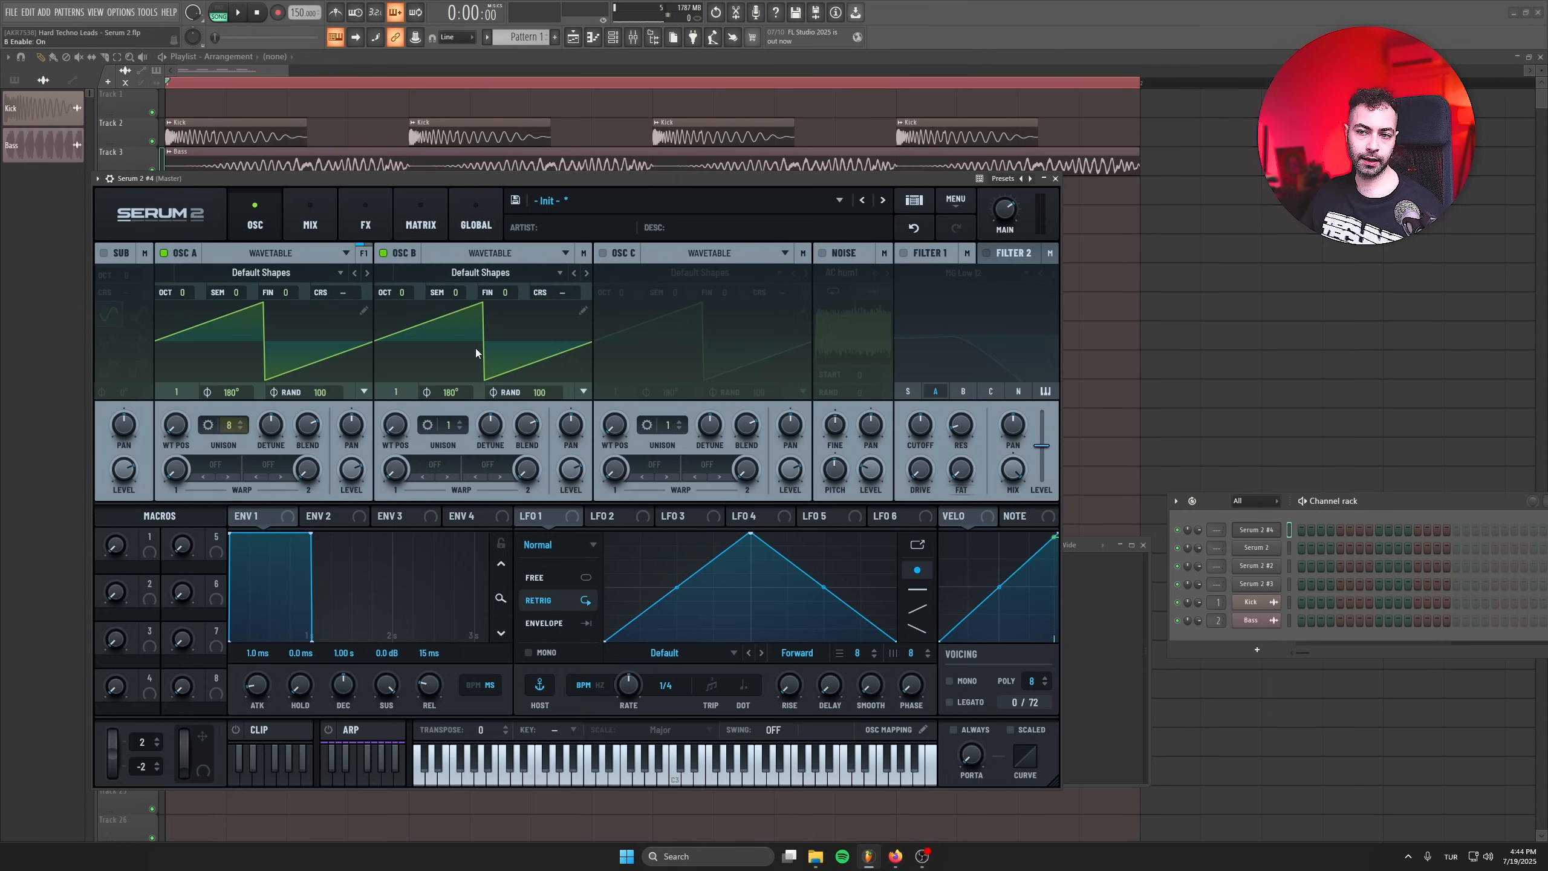
left_click_drag(449, 432, 457, 325)
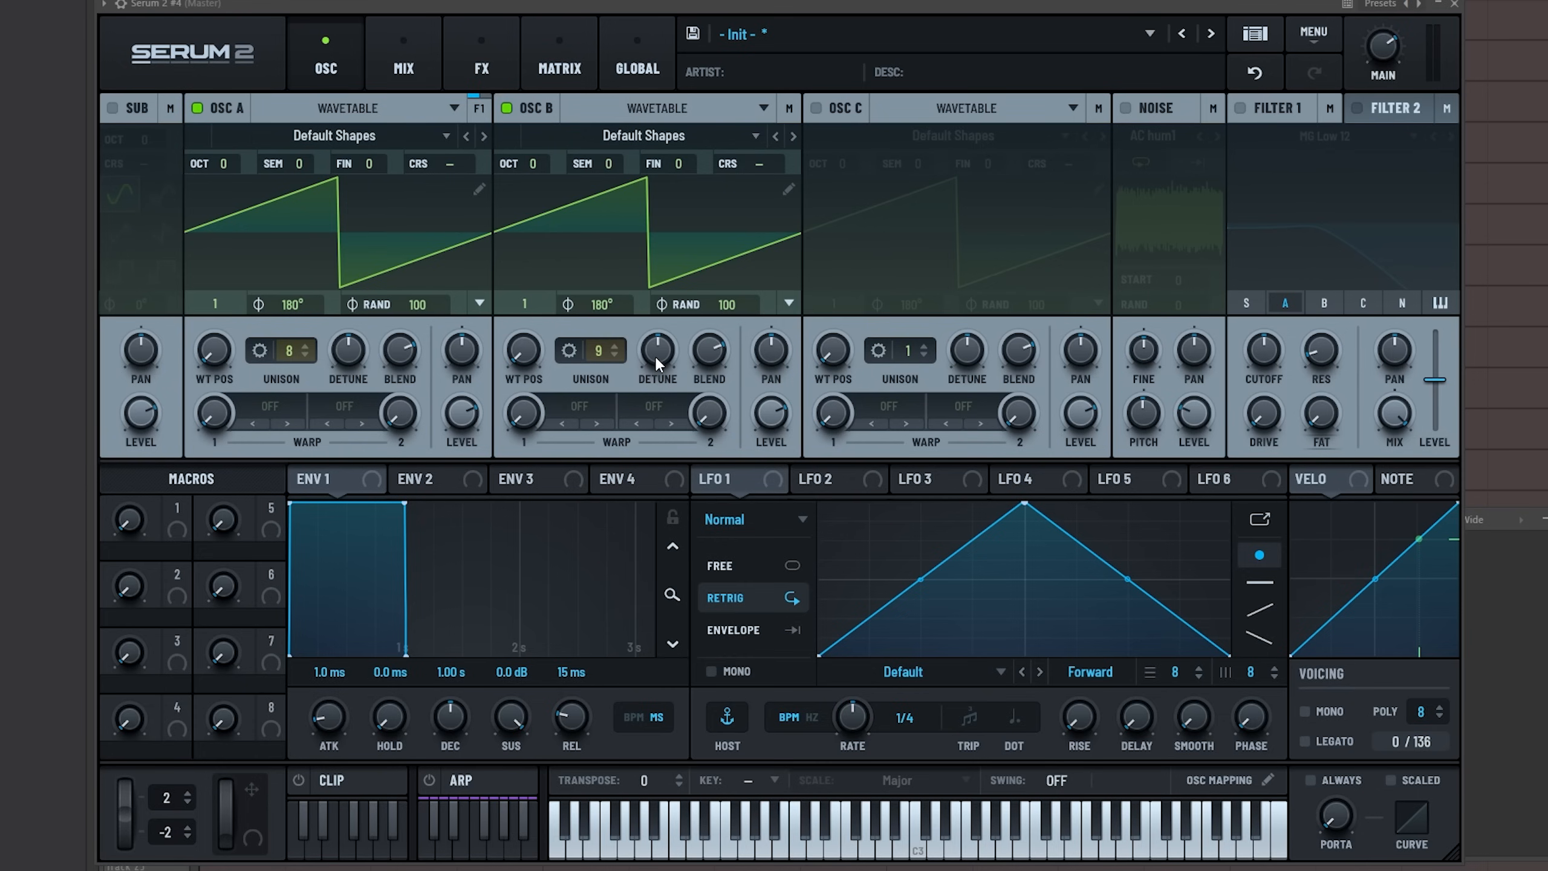
Adjust the unison detune of oscillator B and of oscillator A by ear, trying amounts up to about 0.71 on A.
left_click_drag(659, 356, 646, 286)
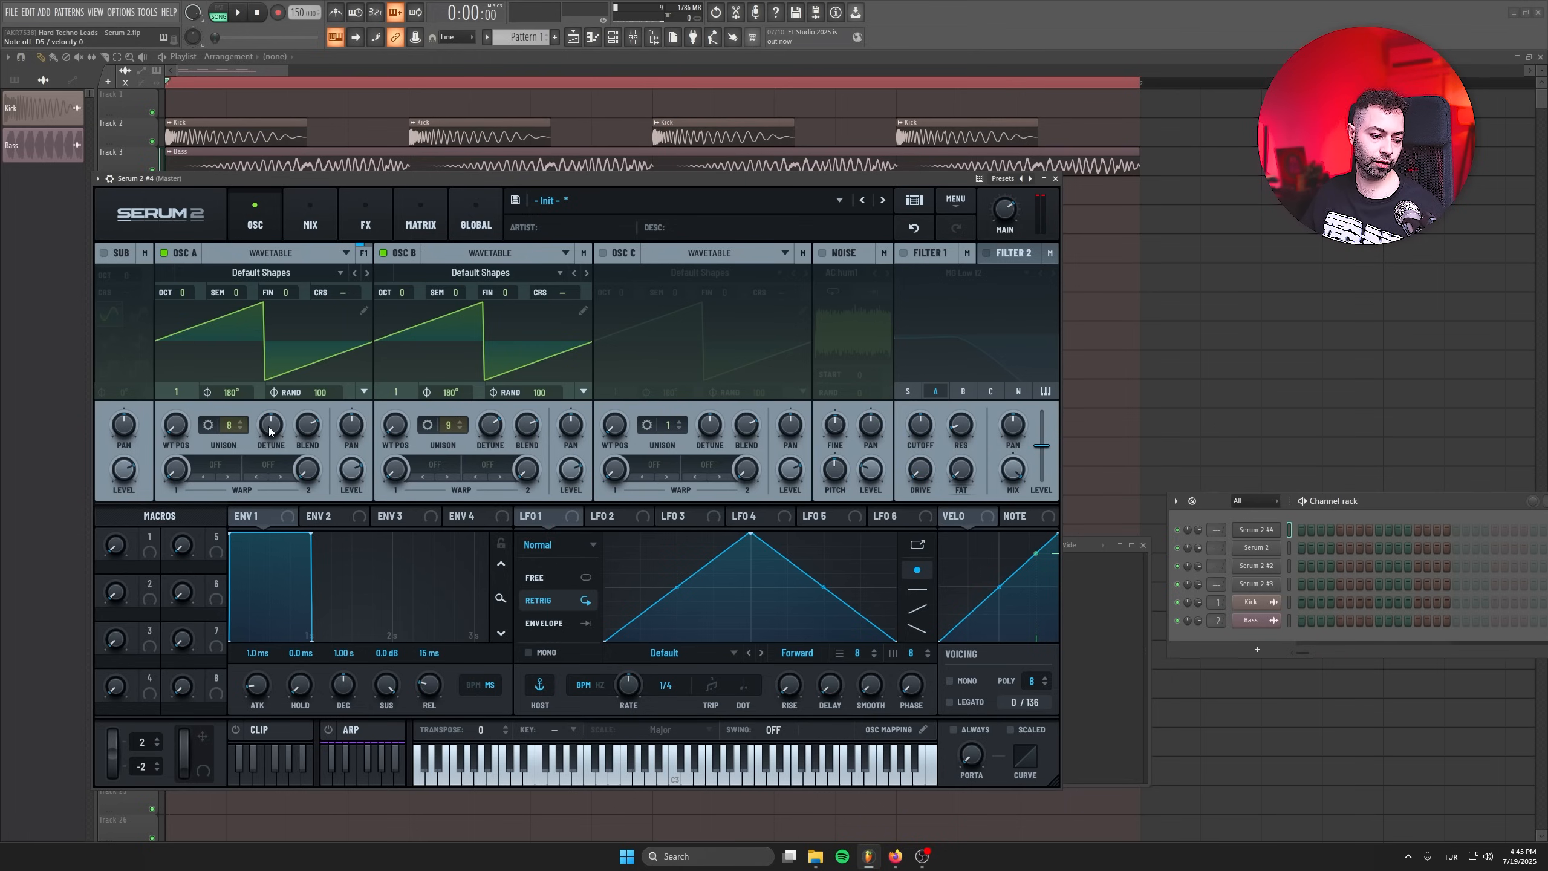
left_click_drag(270, 430, 270, 391)
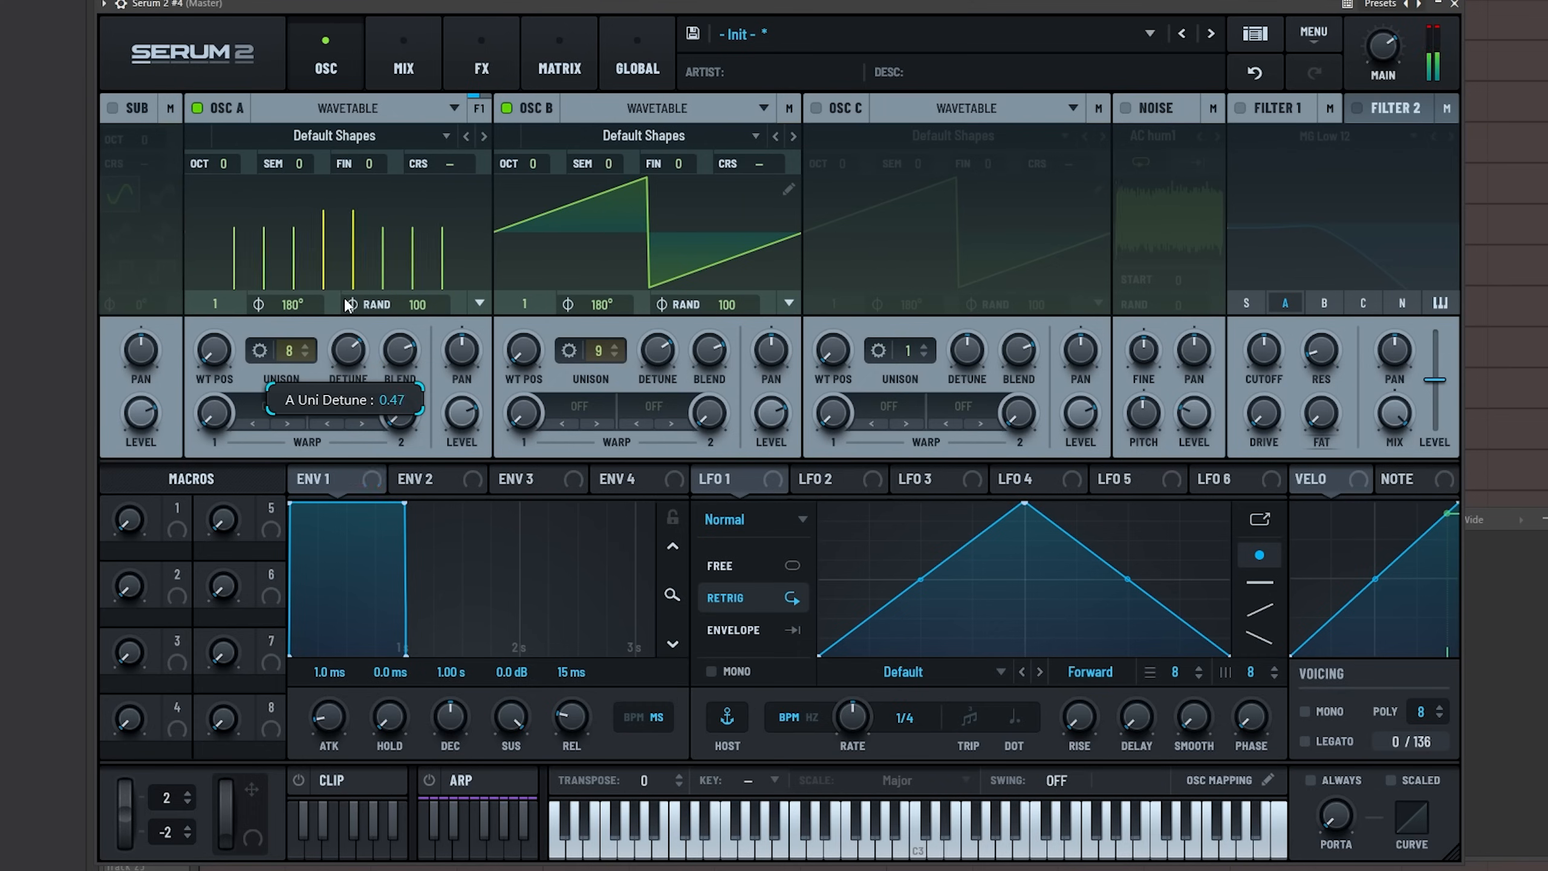
mouse_move(345, 305)
left_mouse_down()
mouse_move(349, 251)
mouse_move(357, 310)
left_mouse_up()
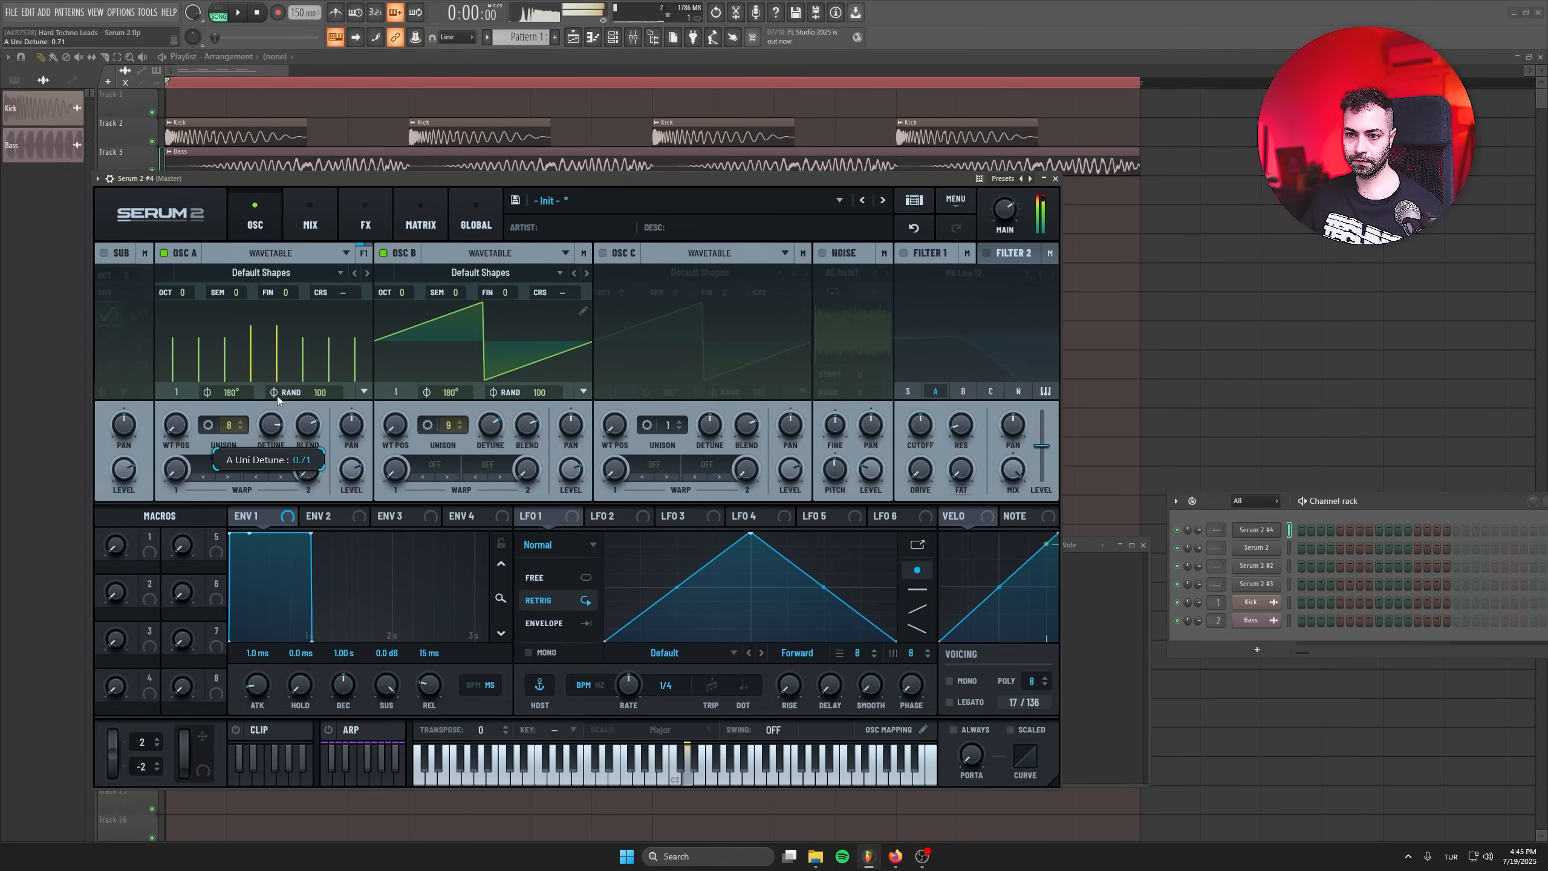
left_click_drag(277, 400, 277, 416)
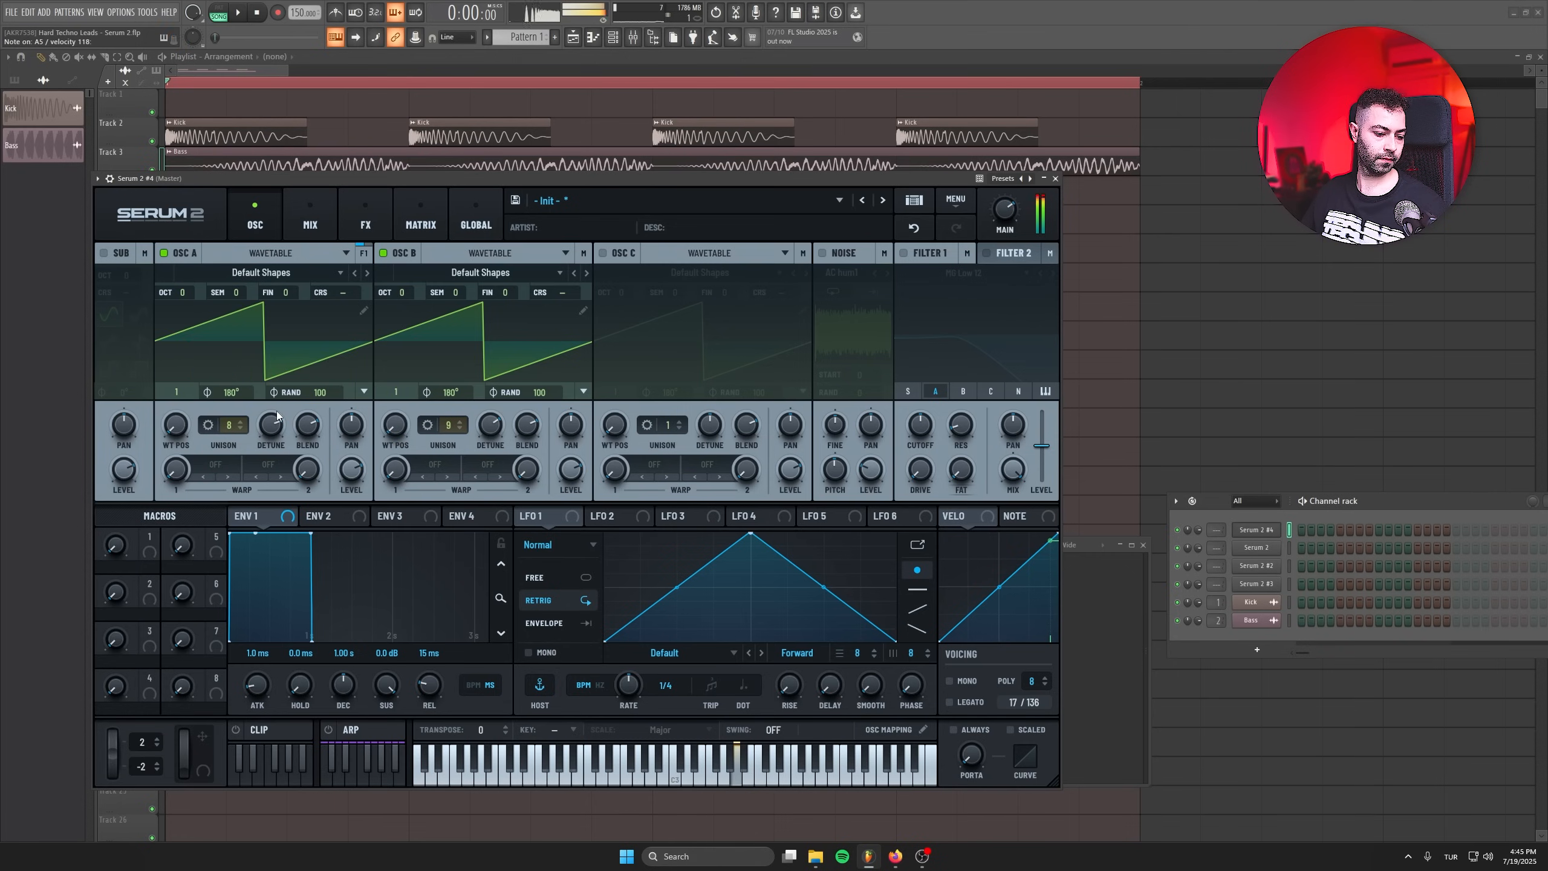
Enable both Mono and Legato in the synth's voicing settings.
left_click(949, 680)
left_click(950, 703)
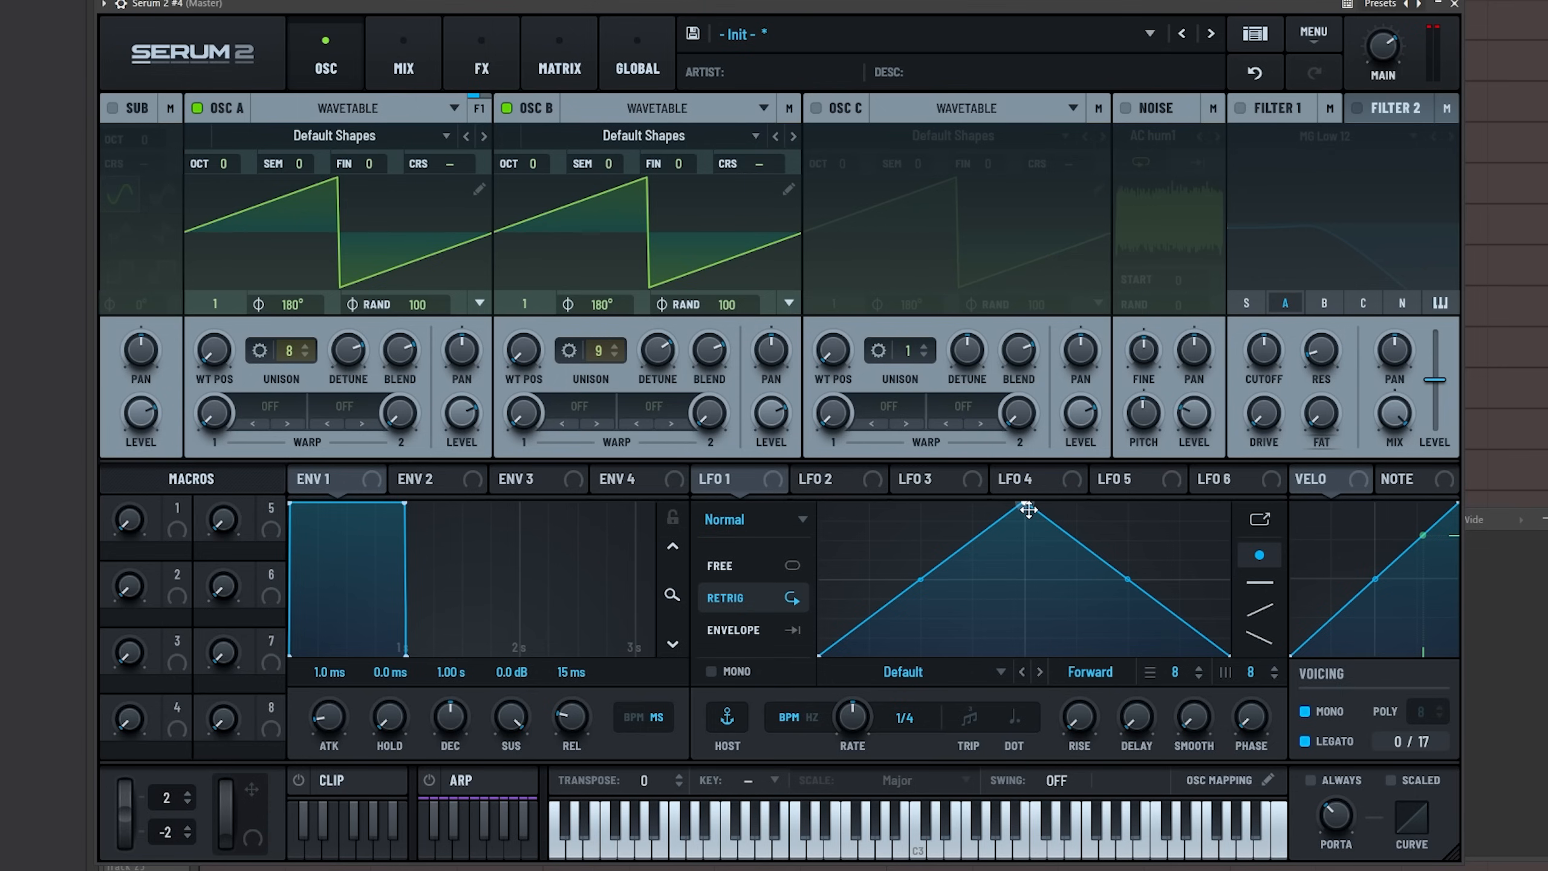
Reshape LFO 1 into a bowed falling curve peaking at the start and assign it to both oscillators' coarse pitch at a 1/2 rate.
left_click_drag(1024, 502, 824, 488)
left_click_drag(1024, 576, 1026, 567)
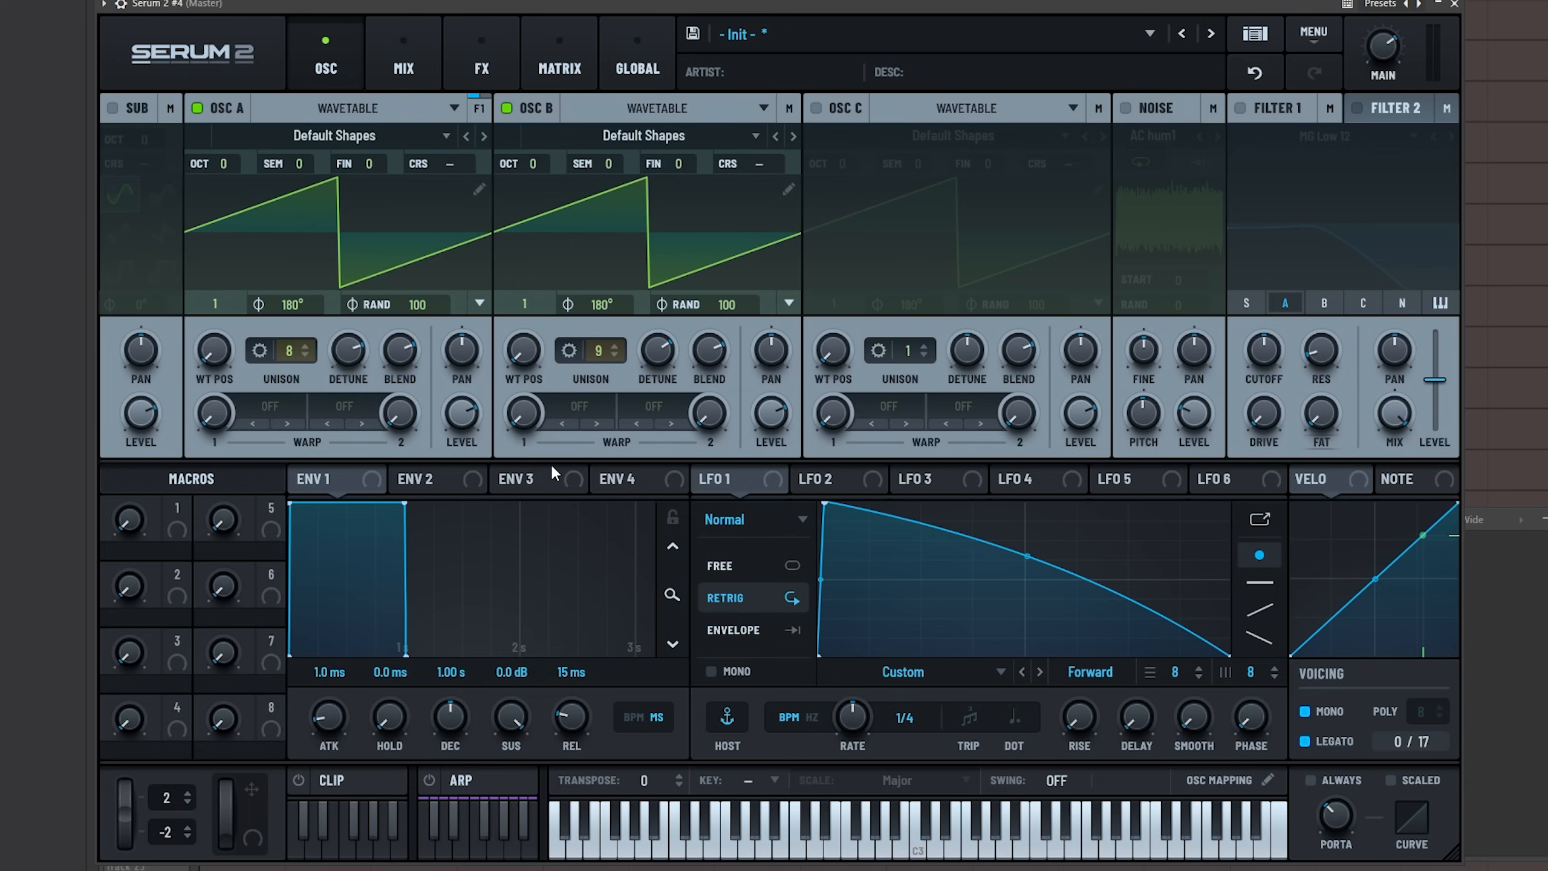
left_click_drag(771, 481, 461, 167)
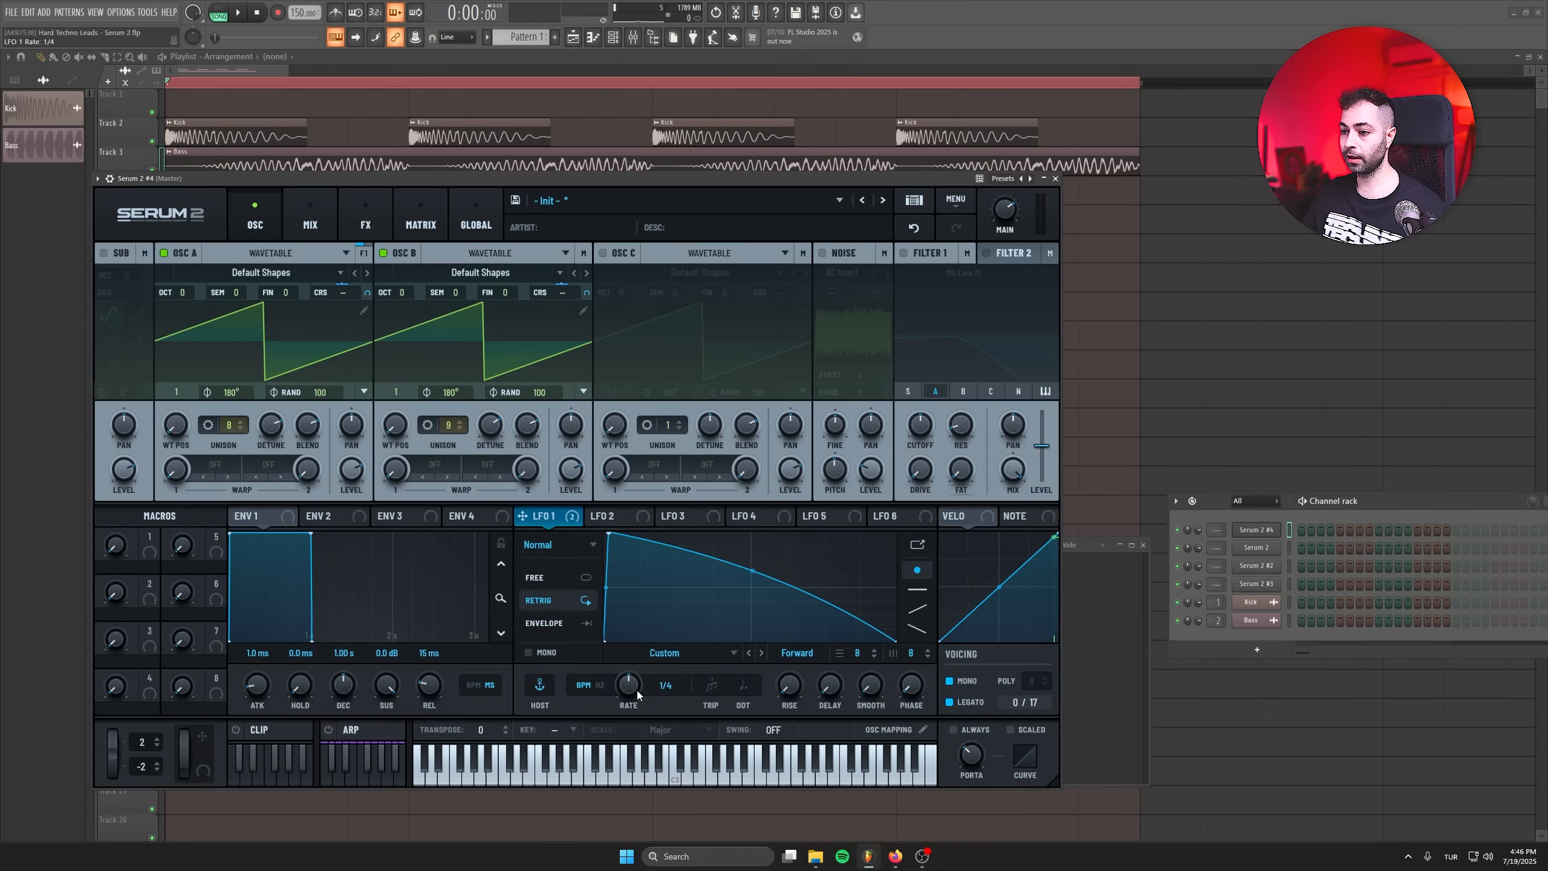
left_click_drag(636, 690, 630, 702)
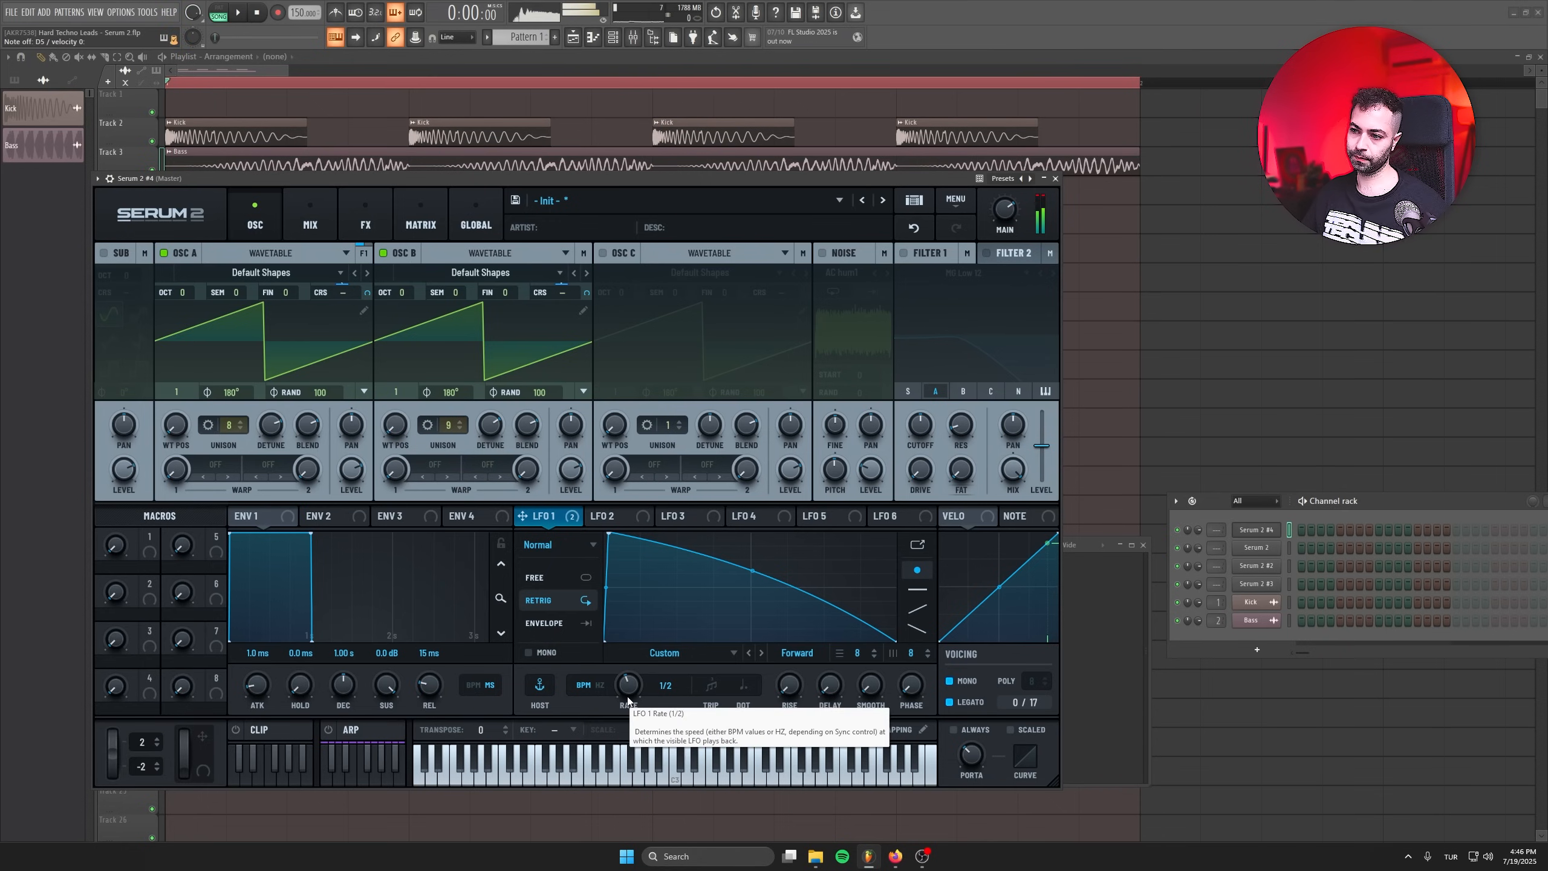
Try a later peak on LFO 1's curve, return the peak to the start, and switch the LFO to Envelope mode.
left_click_drag(610, 535, 683, 514)
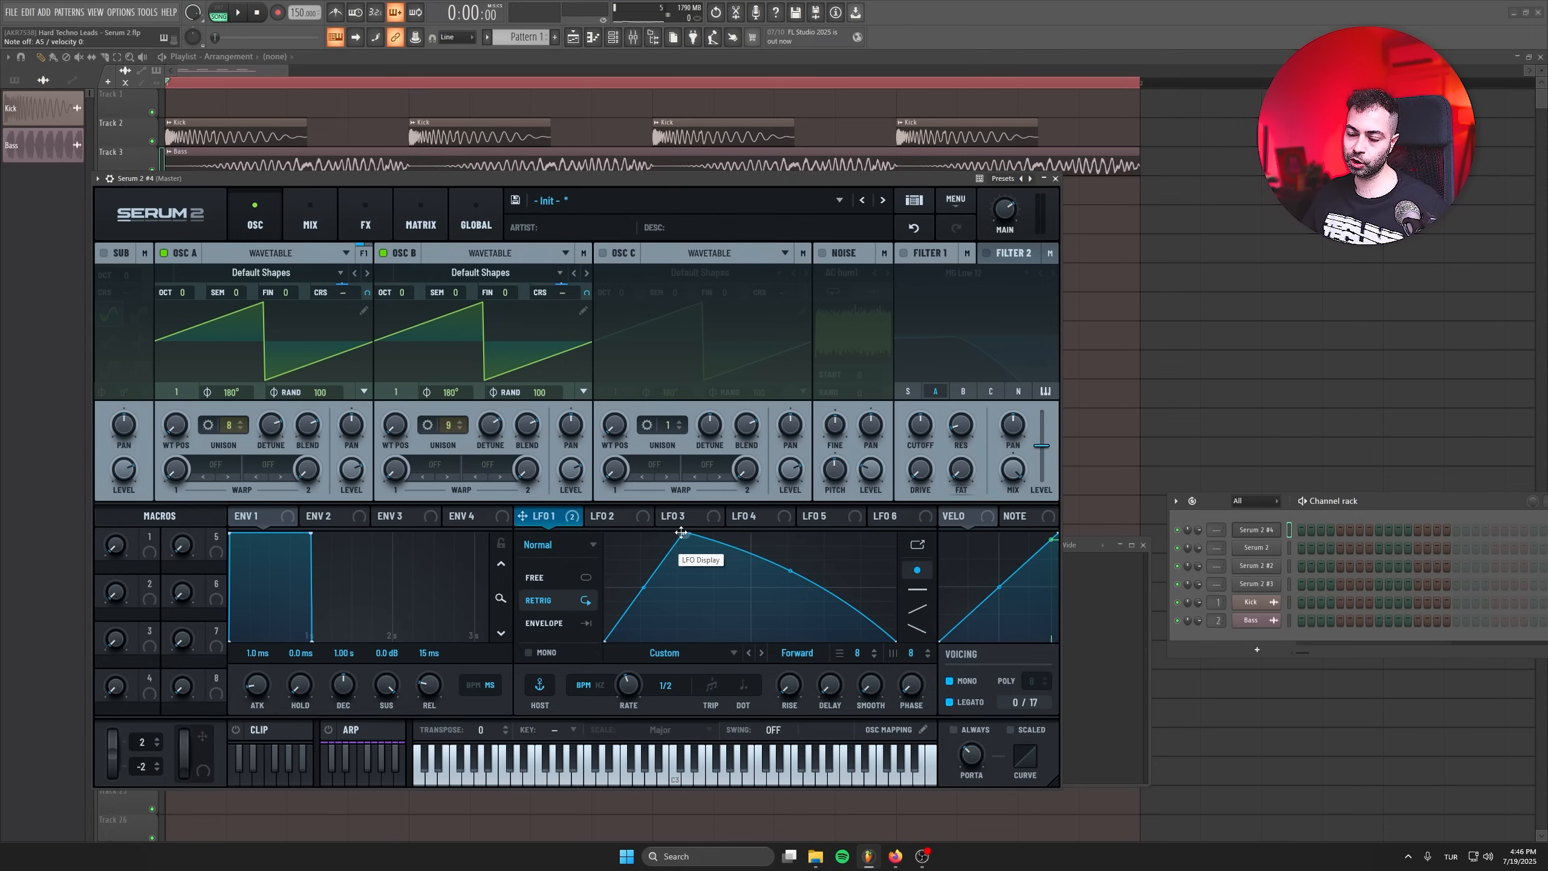
left_click_drag(681, 532, 683, 439)
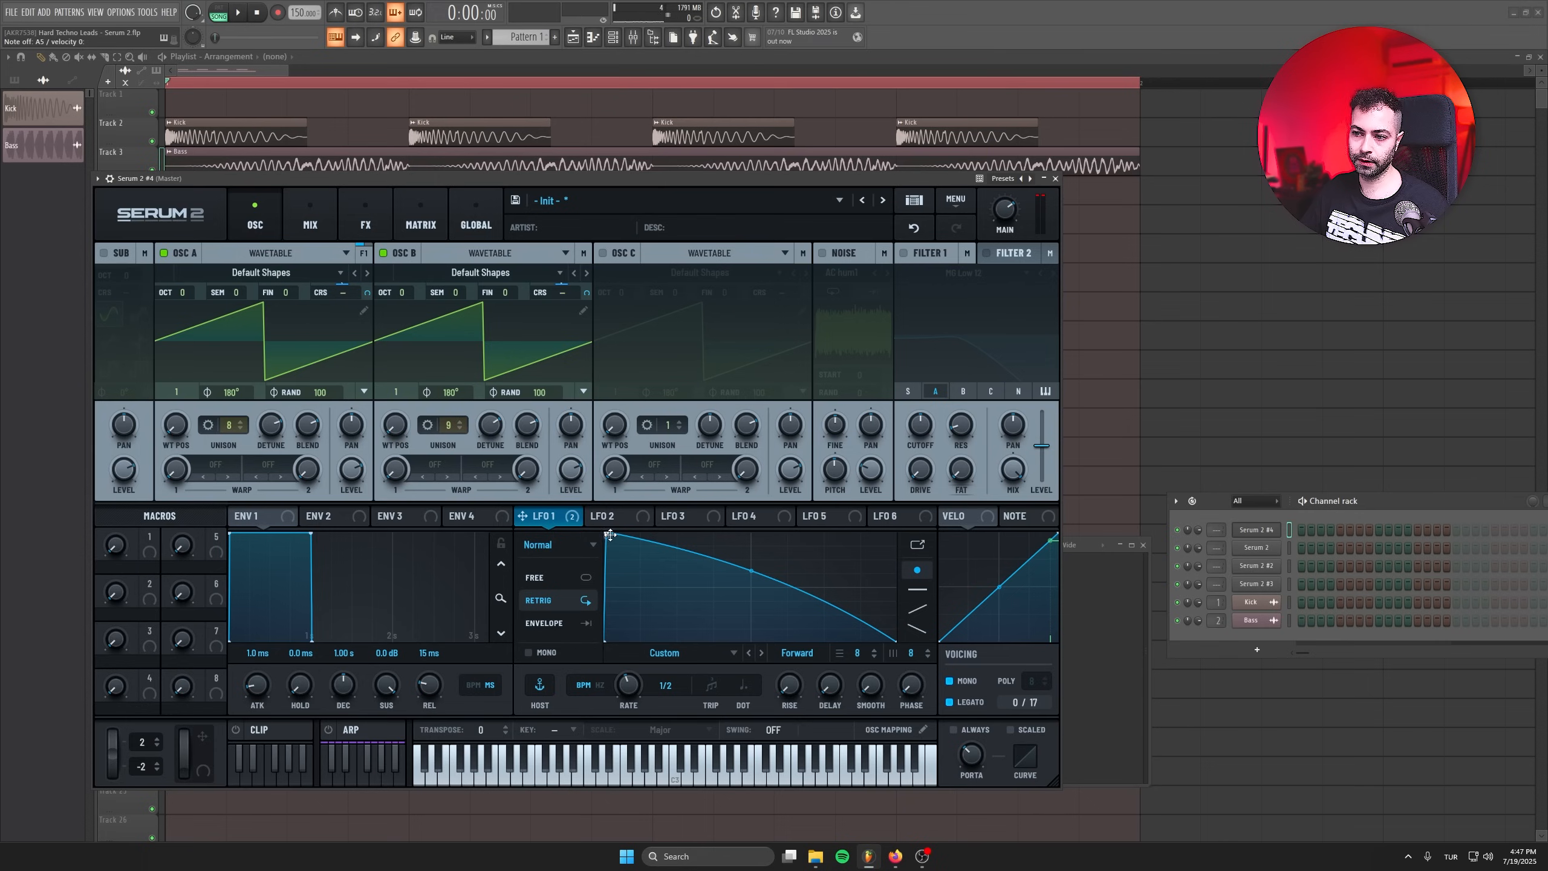
left_click(557, 626)
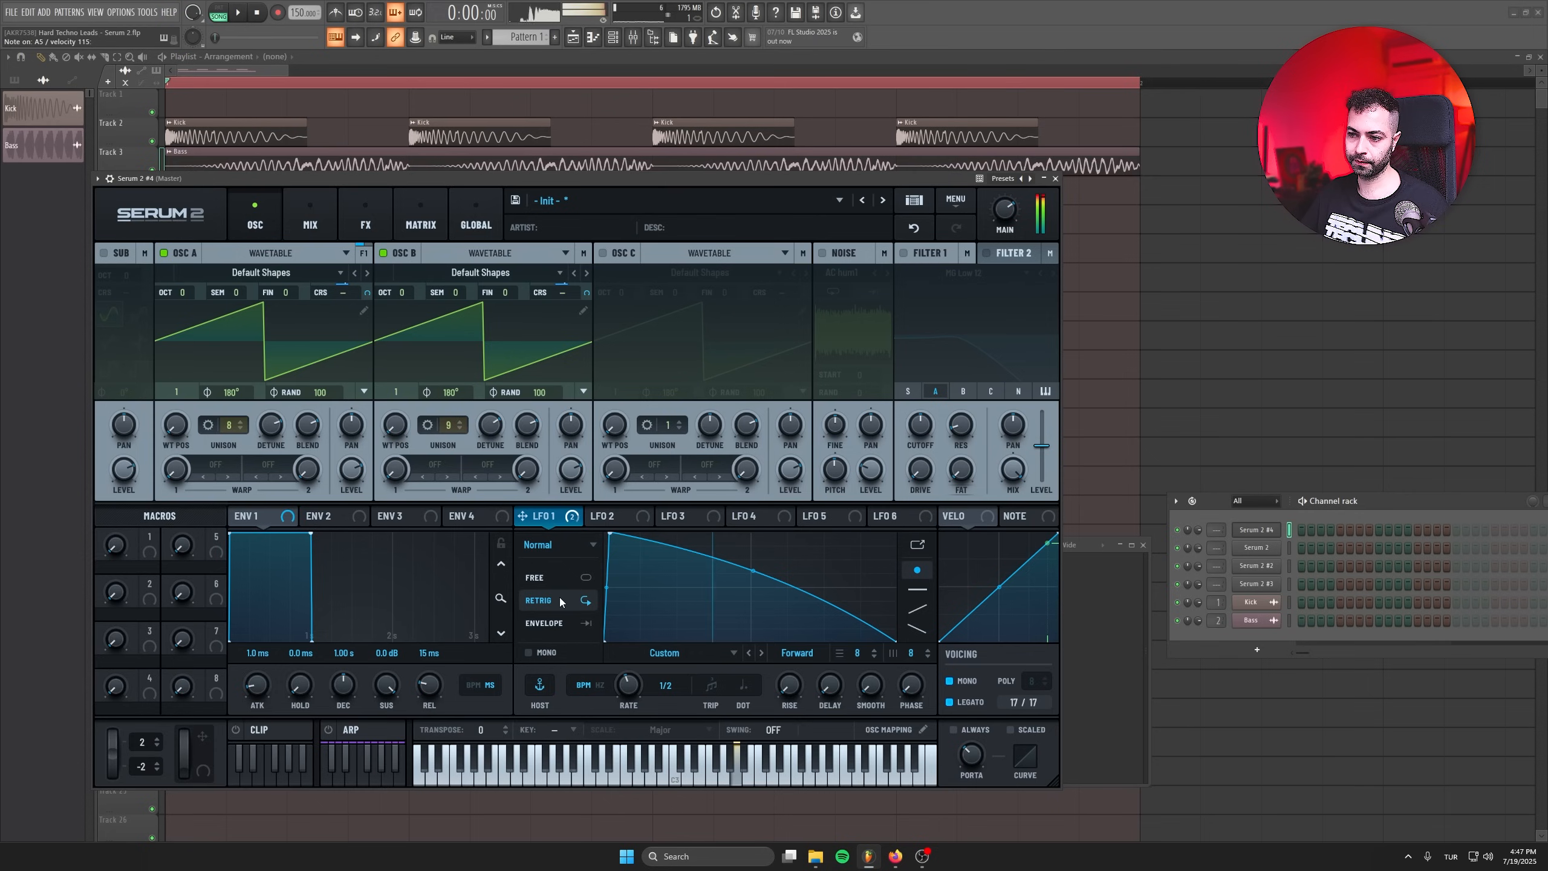
left_click(552, 623)
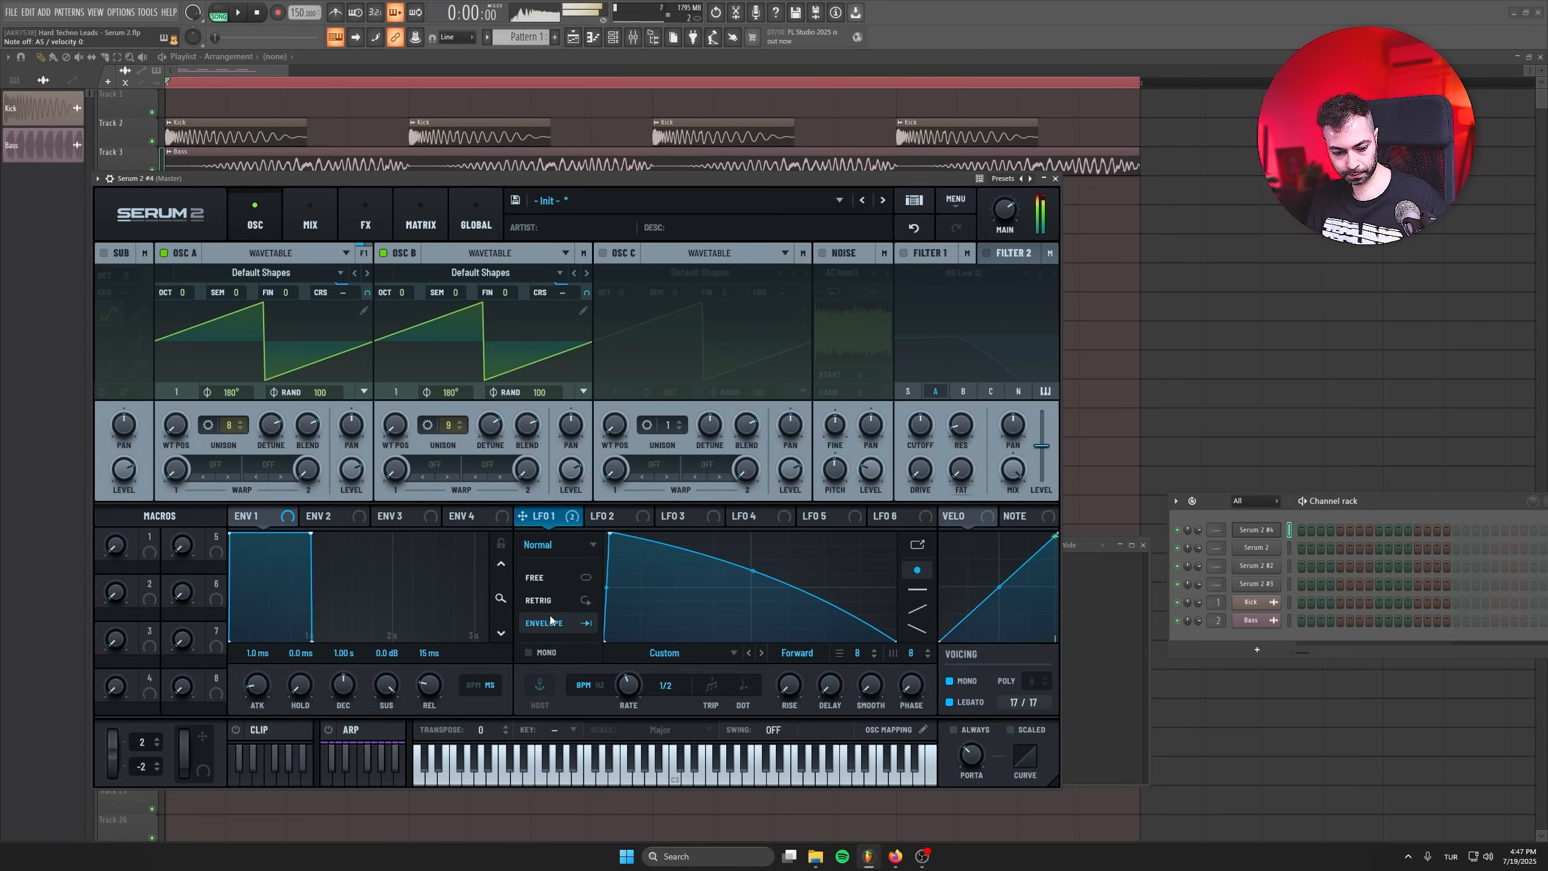
Open the piano roll of the Serum 2 #4 channel and audition the notes D5 and A5.
left_click(614, 37)
left_click(613, 37)
right_click(1274, 528)
left_click(1308, 529)
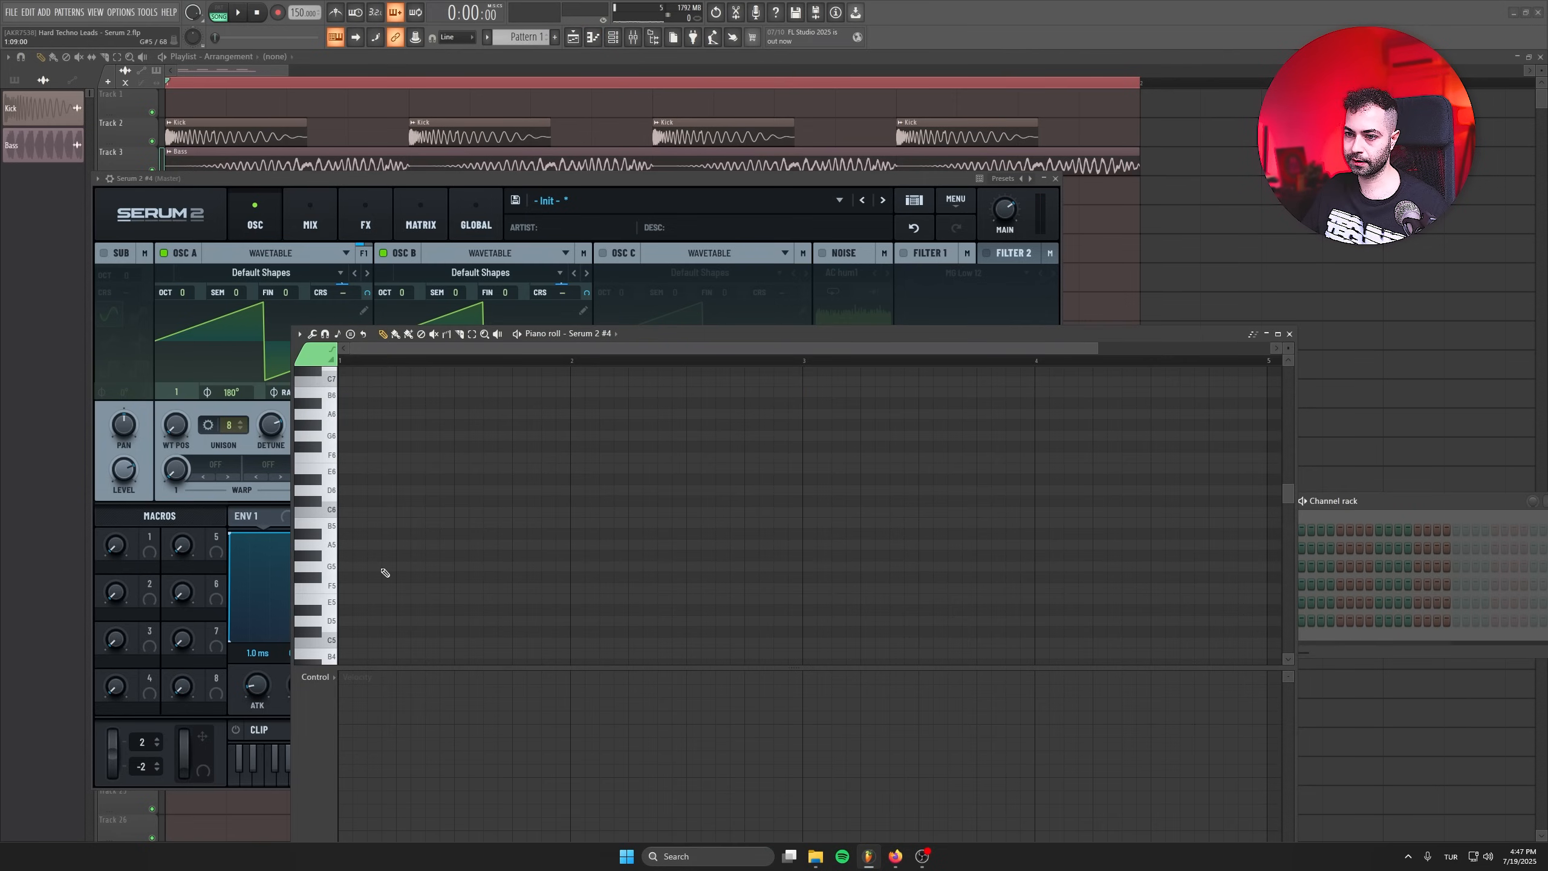
key("x")
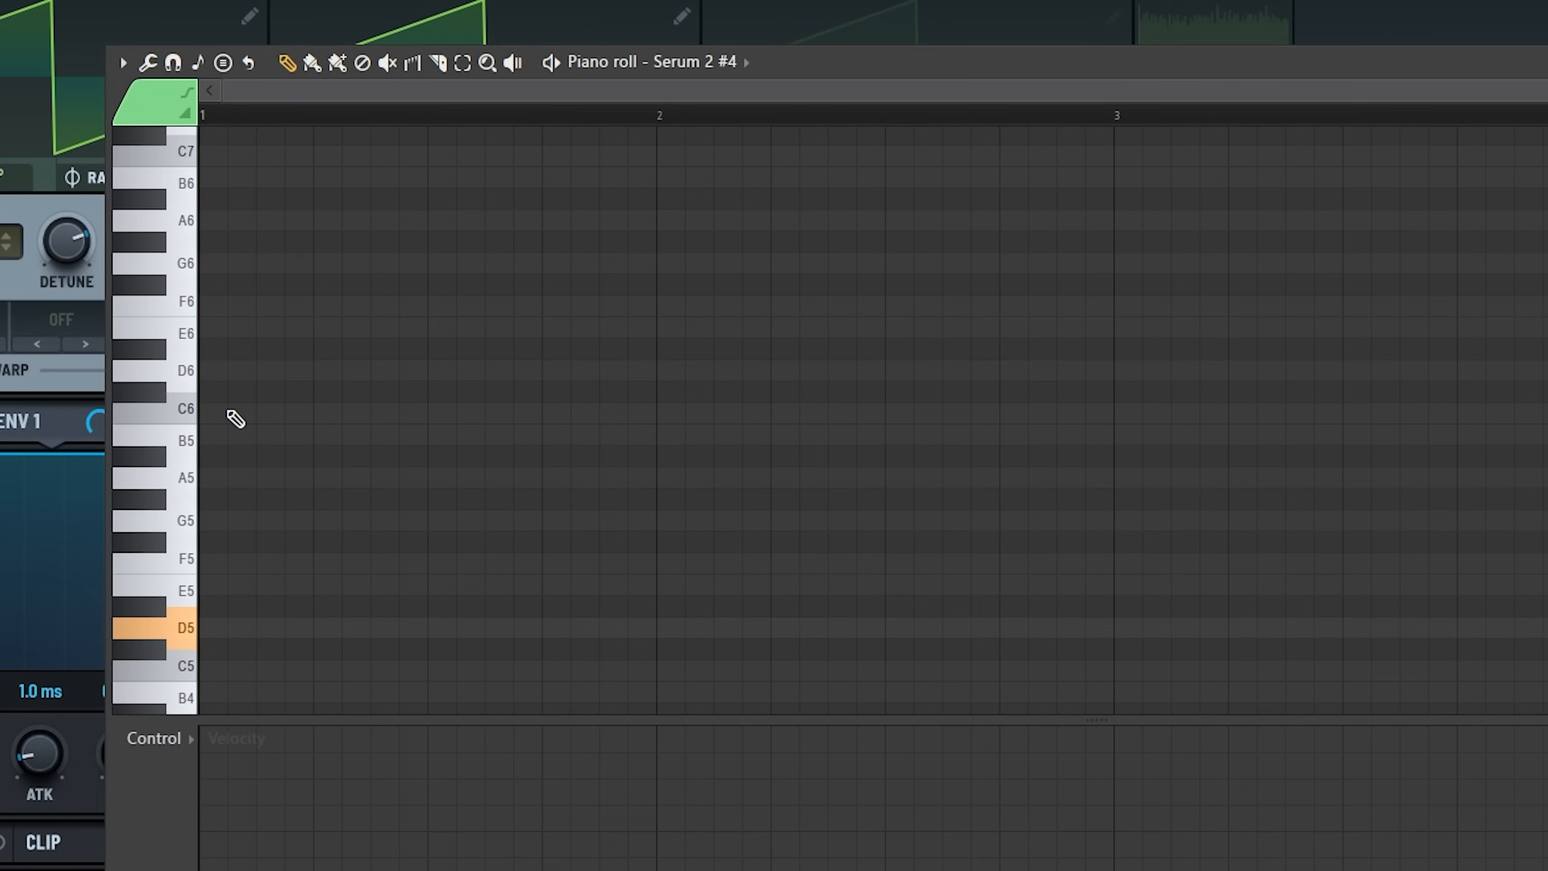
key("n")
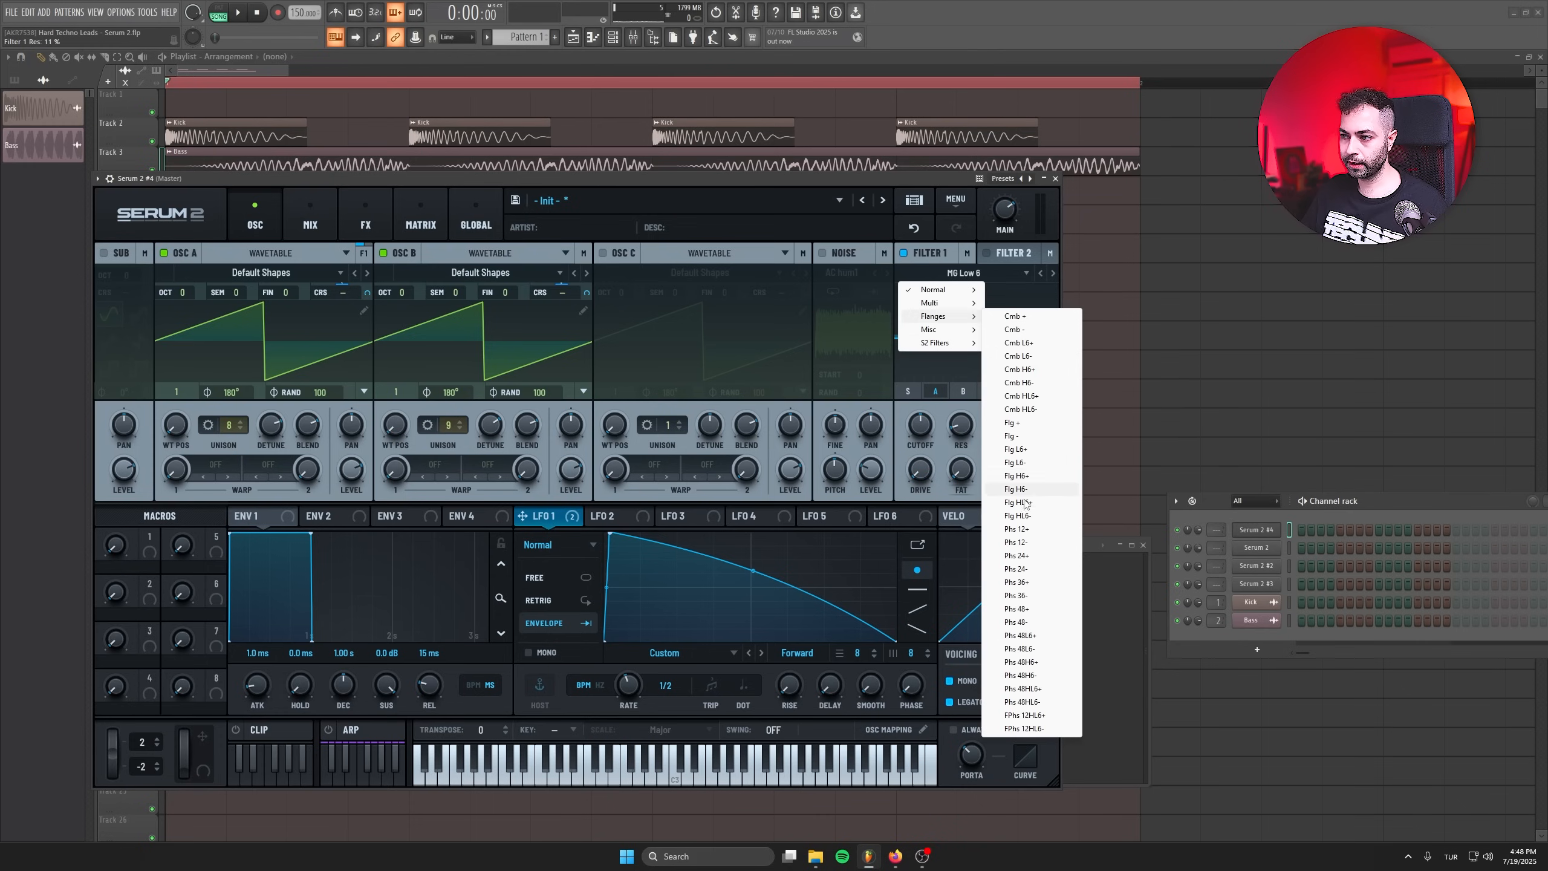
Set Filter 1 to the Phs 12+ phaser type with 64 % resonance and a lower cutoff frequency.
left_click(1036, 529)
left_click_drag(961, 425, 955, 323)
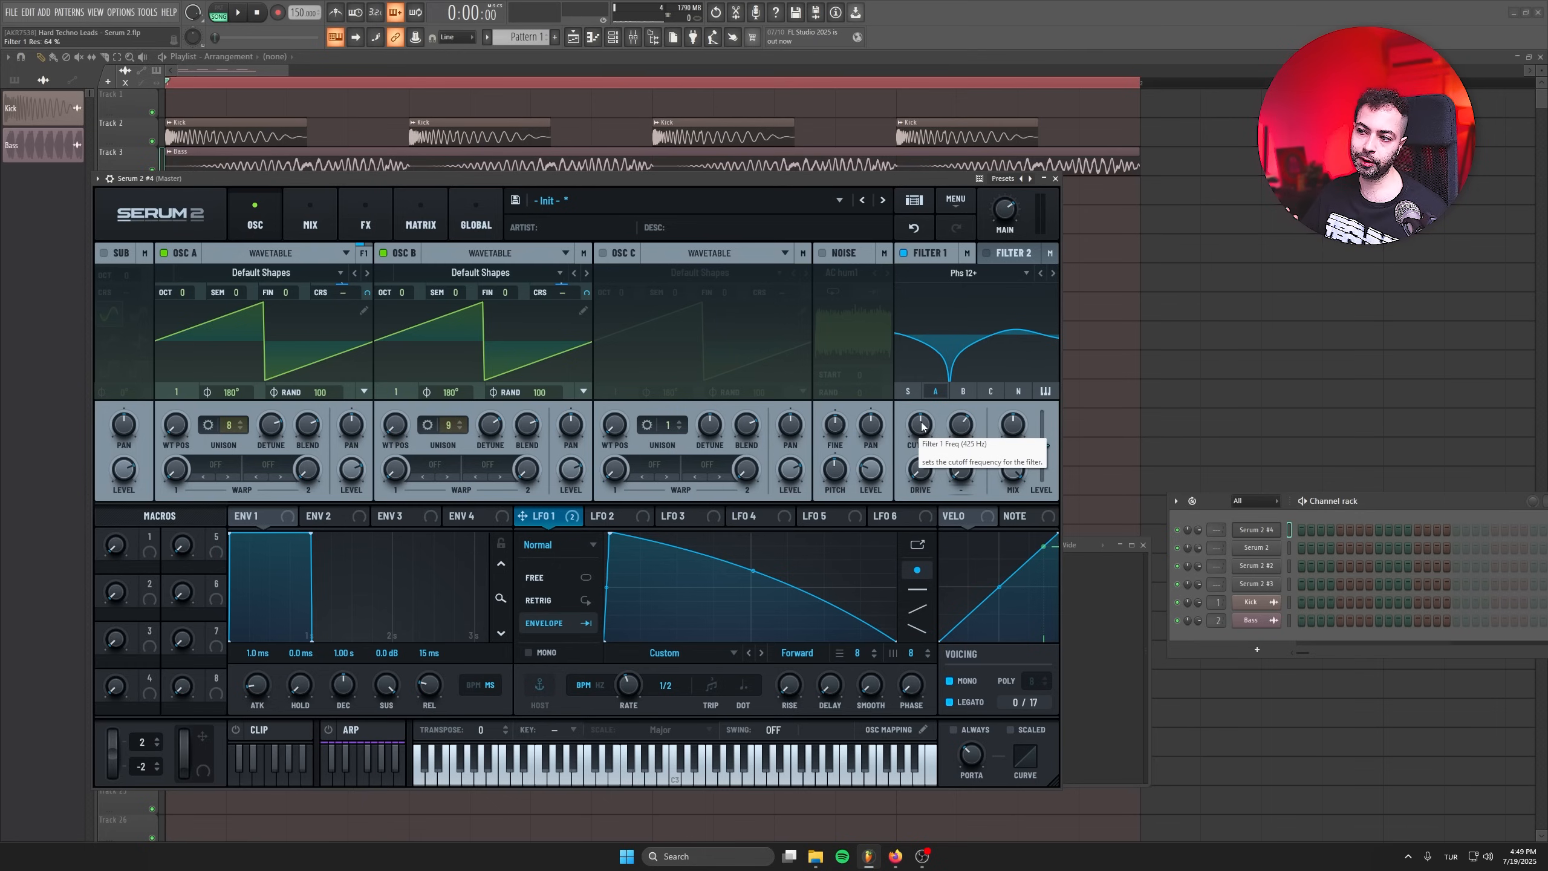
mouse_move(922, 425)
left_mouse_down()
mouse_move(916, 480)
mouse_move(915, 423)
mouse_move(914, 438)
left_mouse_up()
Fine-tune the Filter 1 level and the main volume, and compare the sound with Filter 1 bypassed.
left_click_drag(1041, 440, 1042, 428)
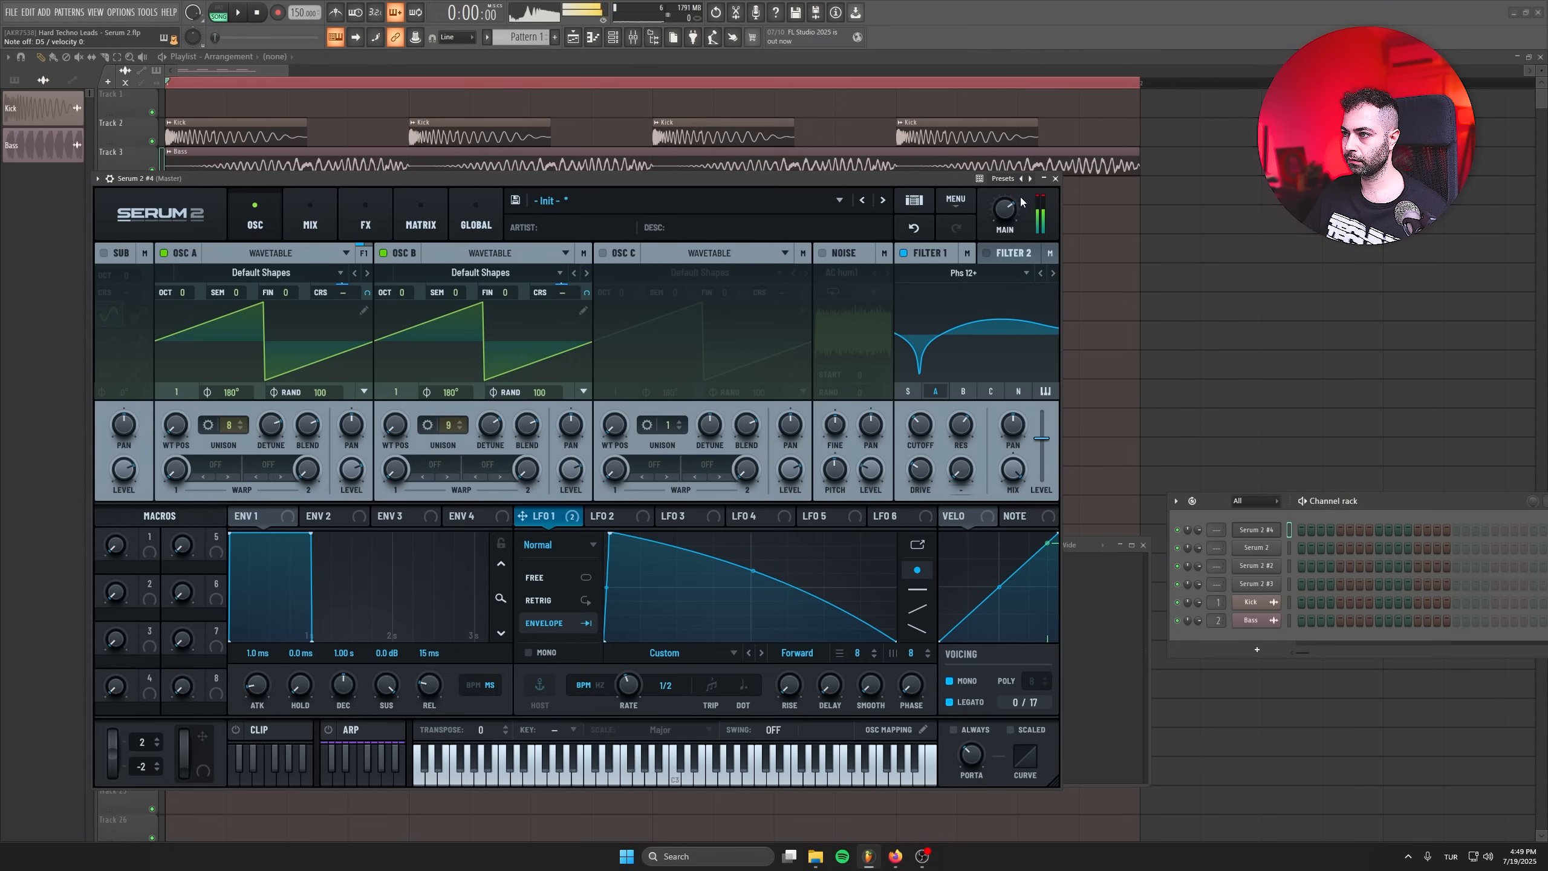
left_click_drag(1005, 229, 999, 262)
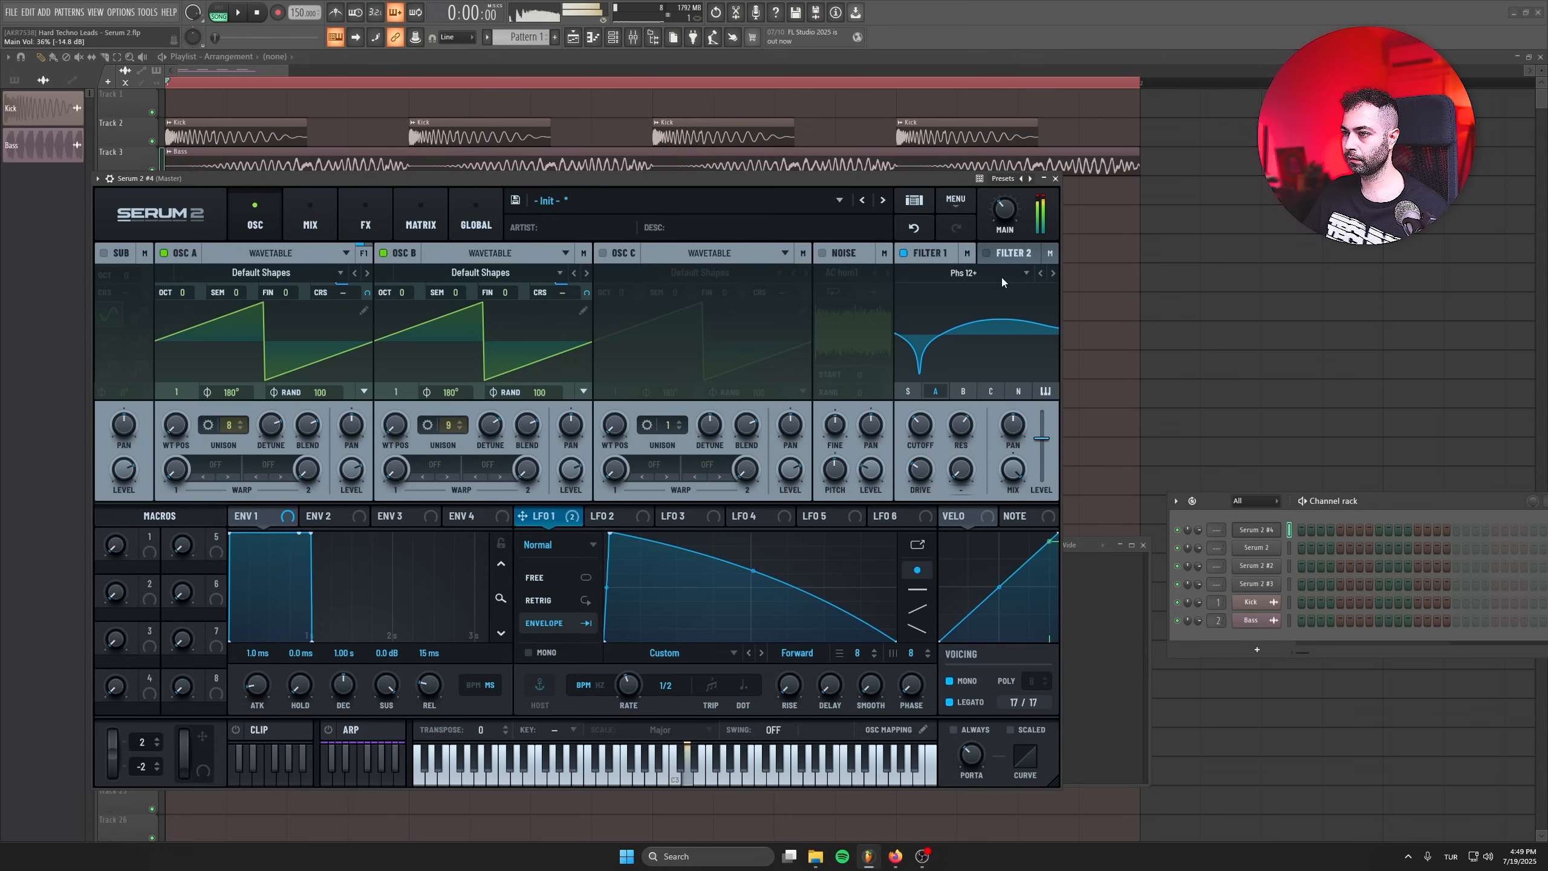
left_click_drag(1042, 437, 1041, 443)
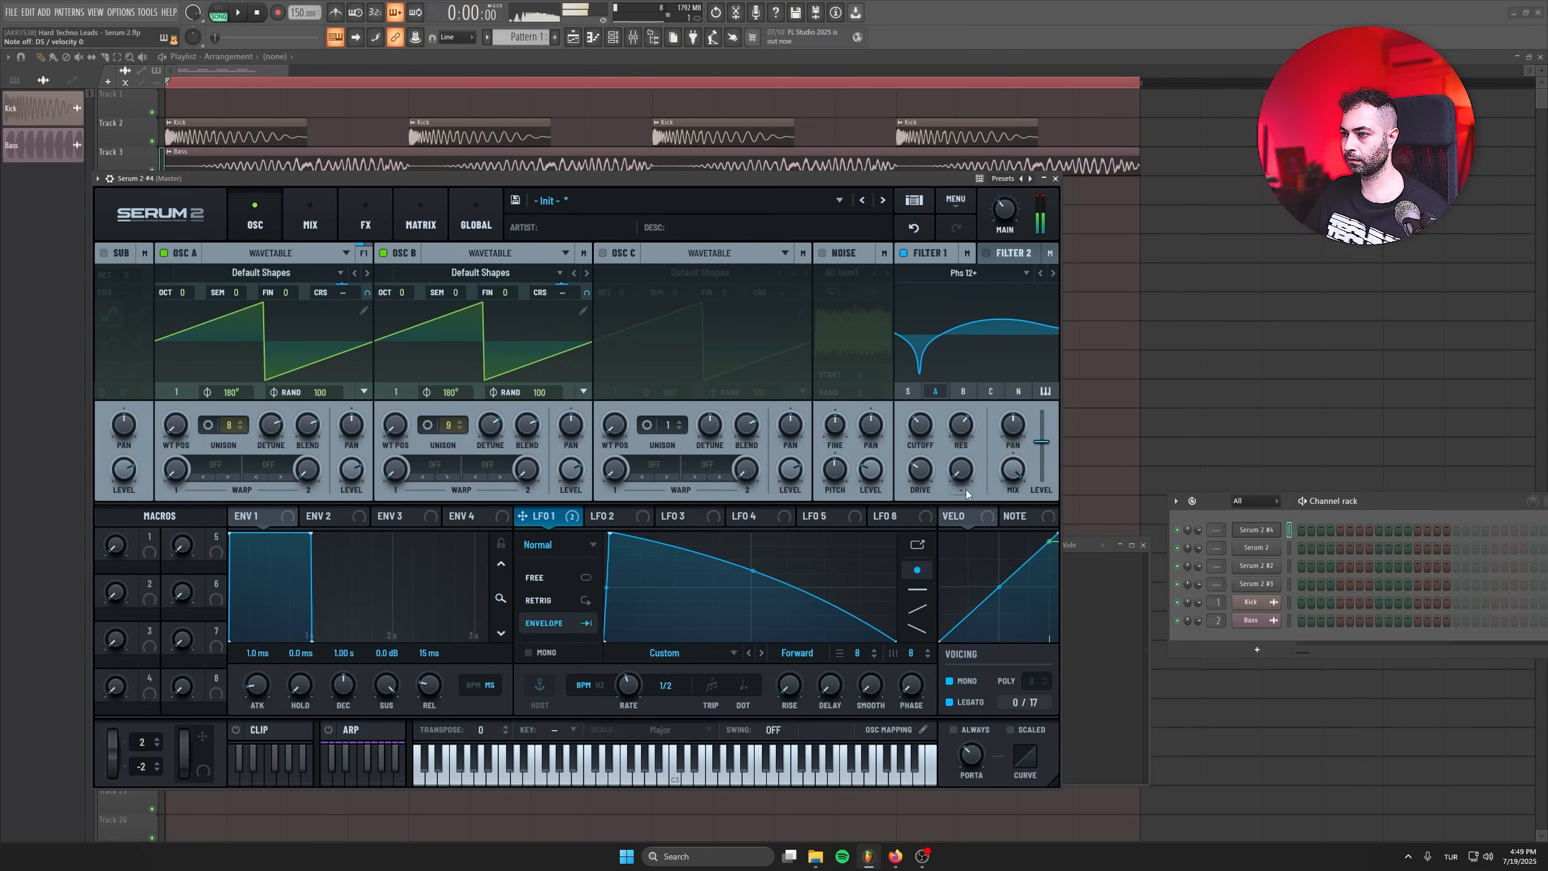
left_click_drag(965, 381, 964, 448)
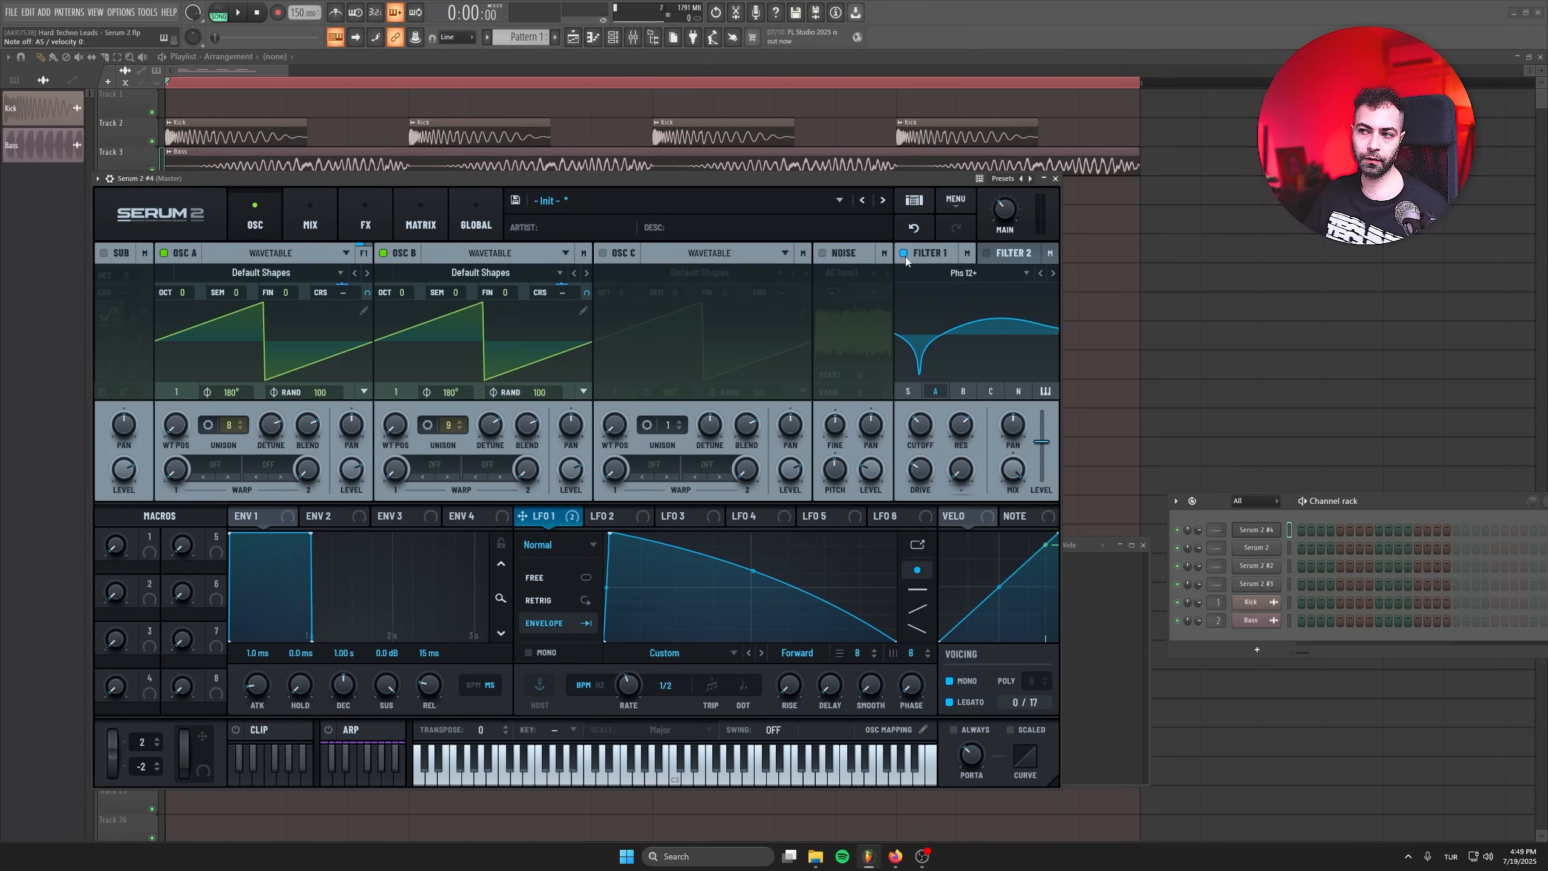
left_click(904, 254)
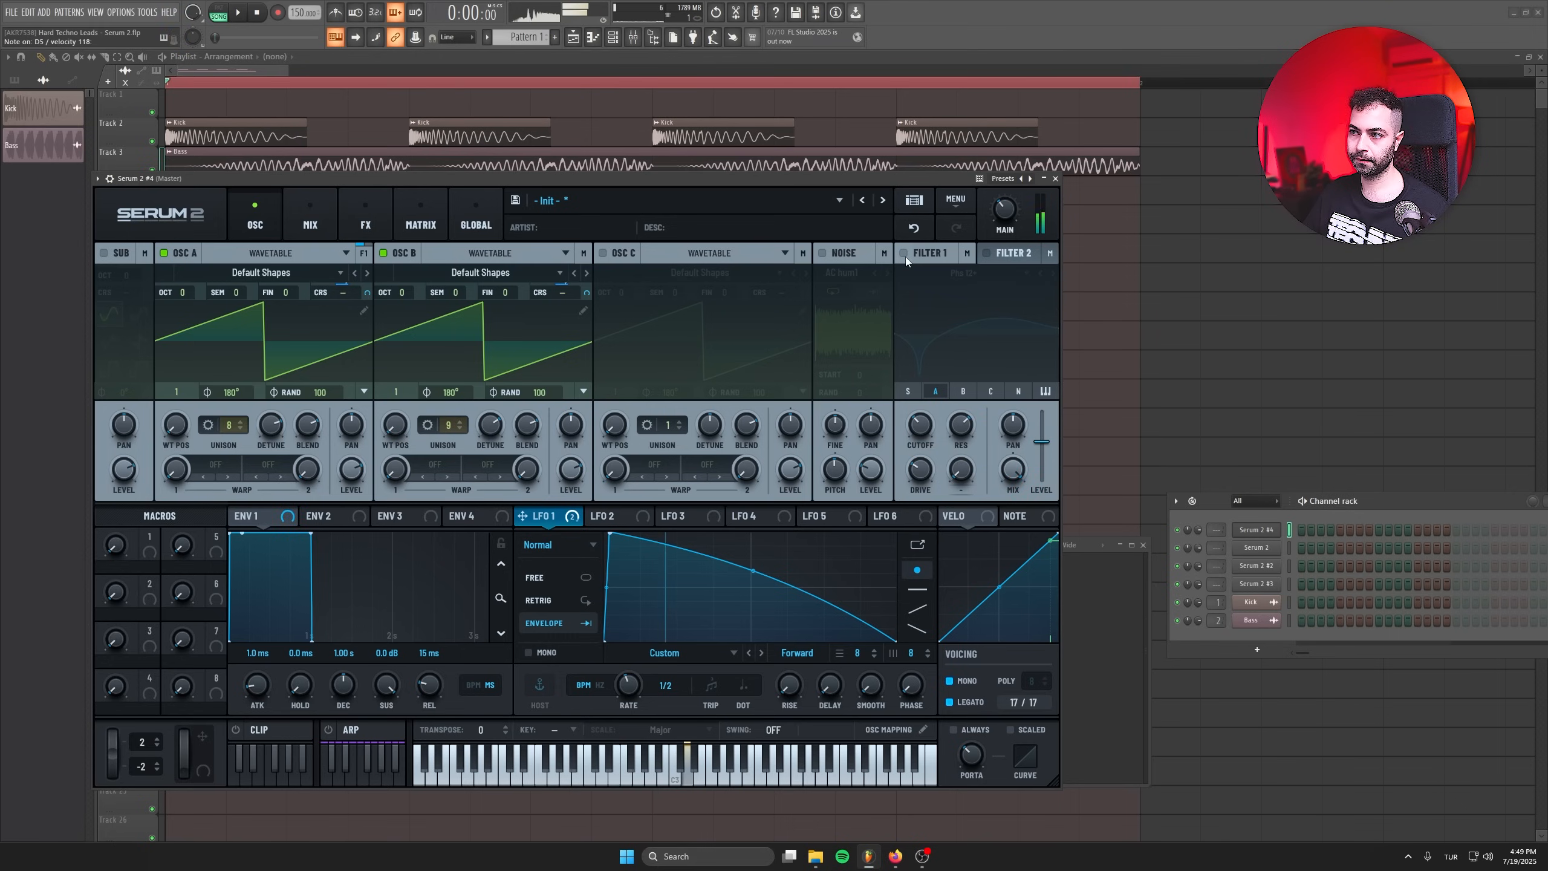
left_click(904, 254)
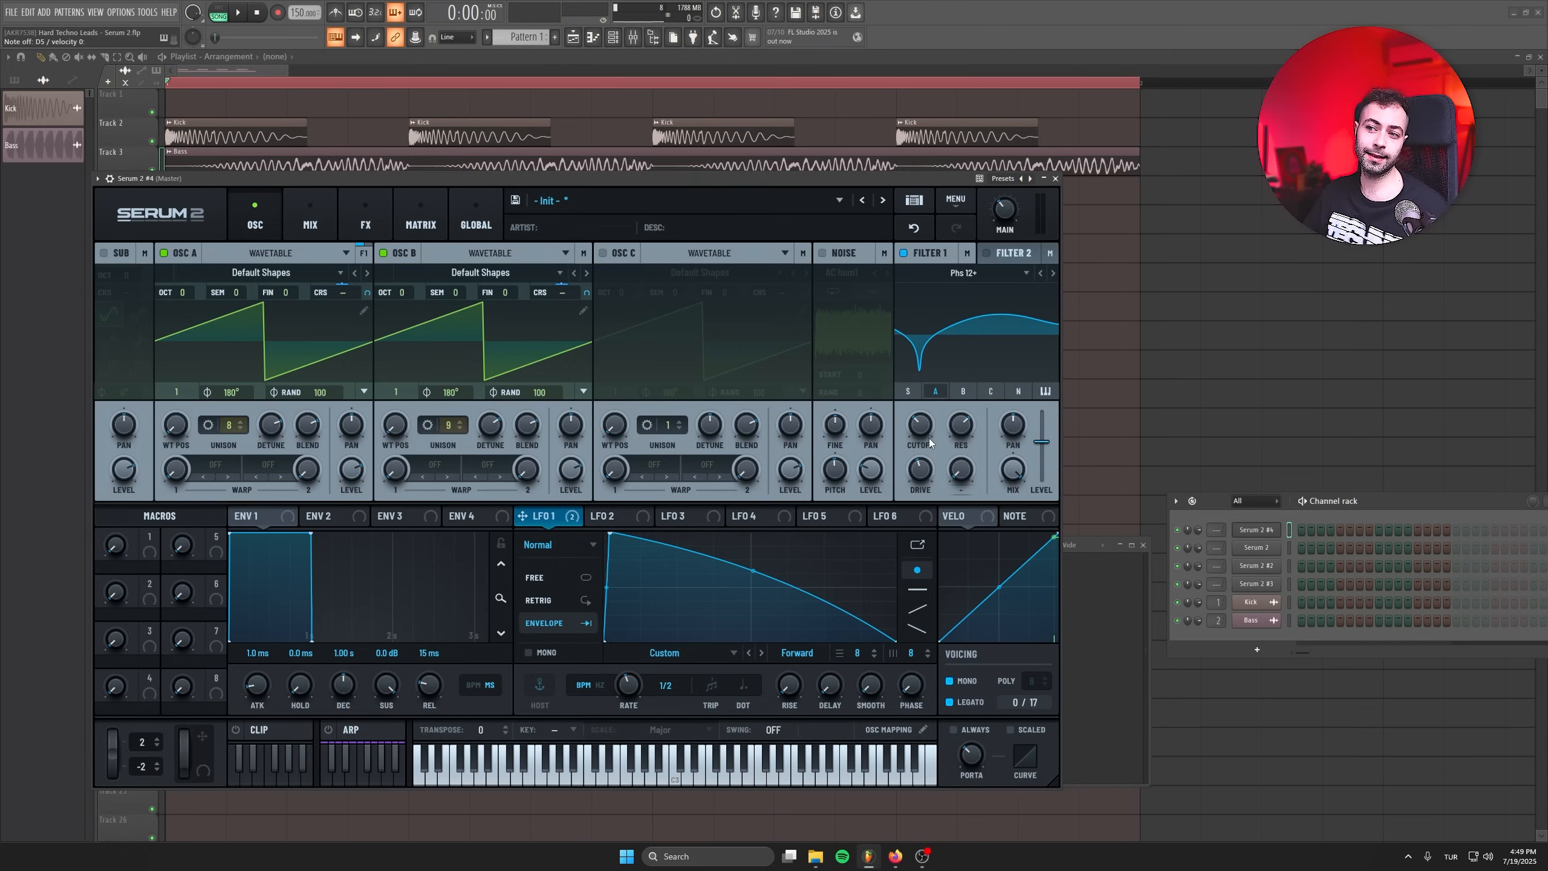
Add a Distortion effect to the main effects chain and adjust its drive in Tube mode.
left_click(310, 217)
left_click(375, 206)
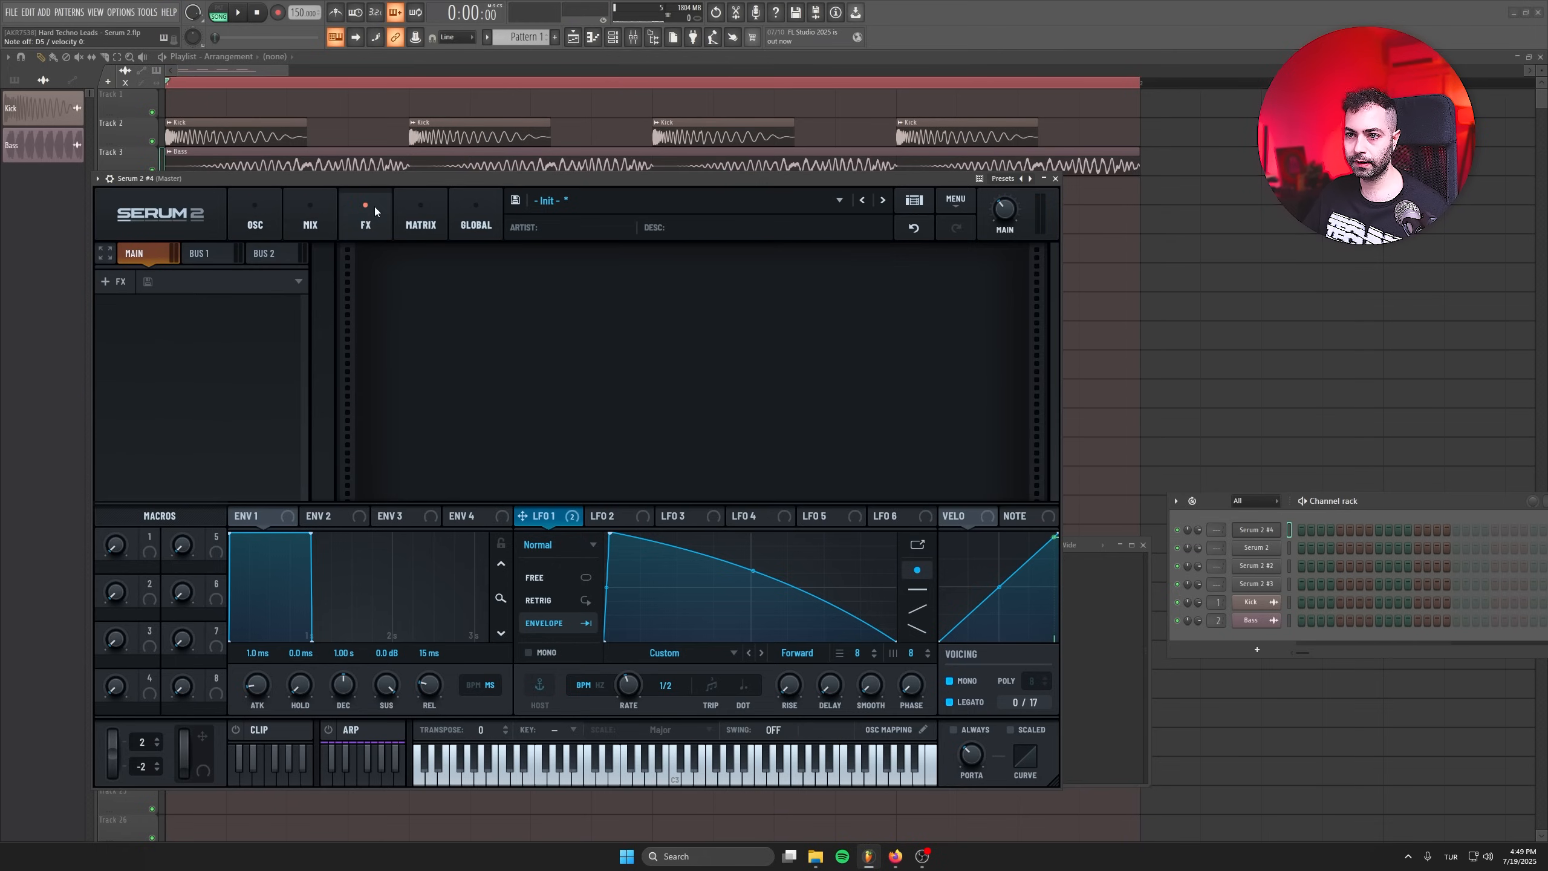
left_click(119, 281)
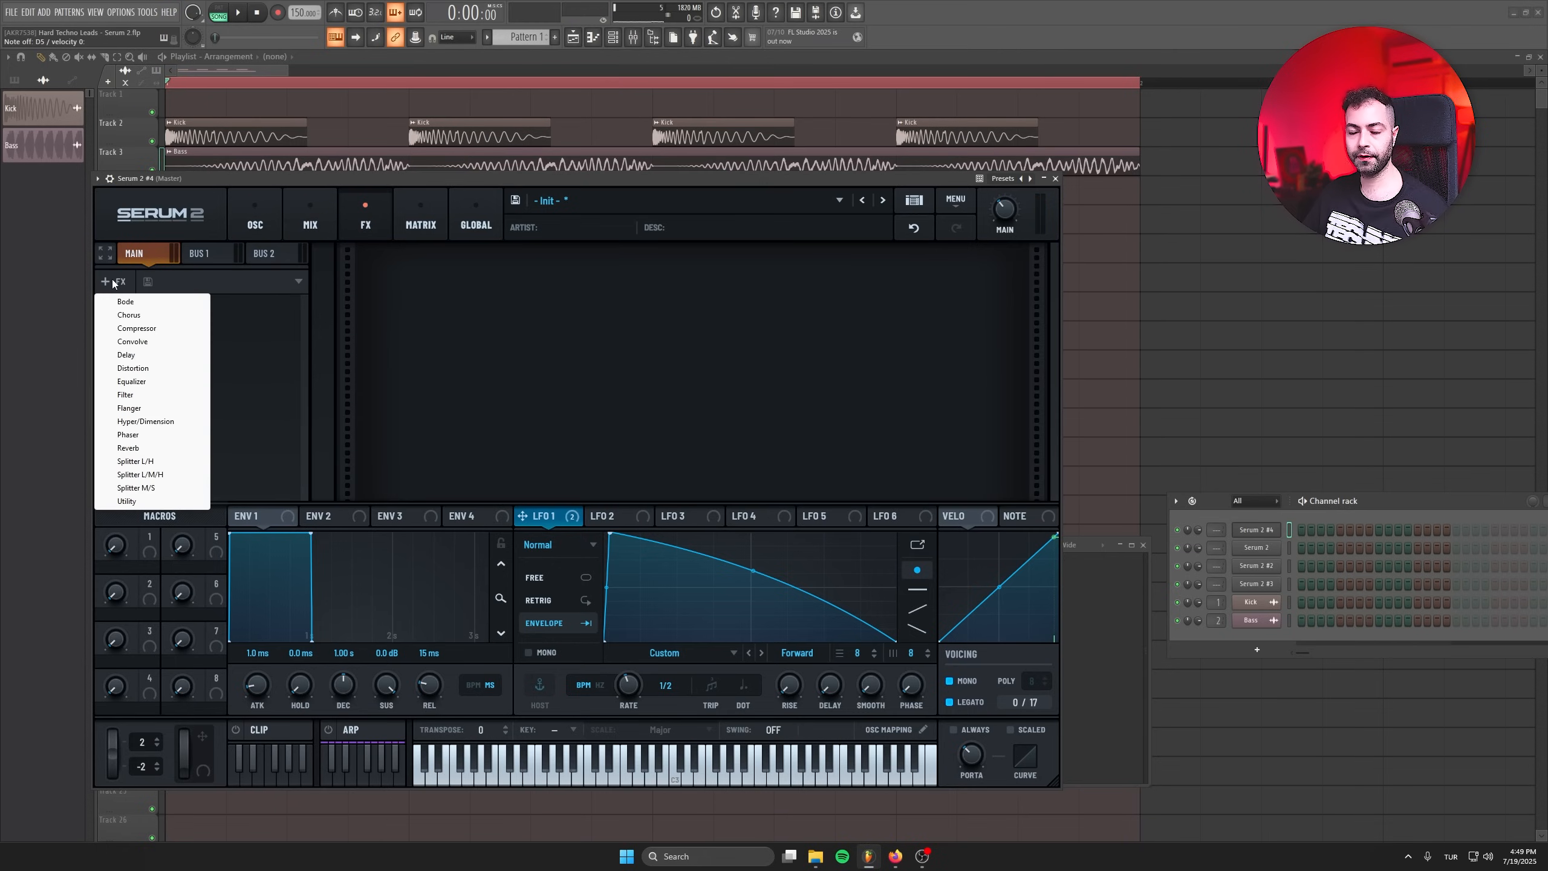
left_click(135, 369)
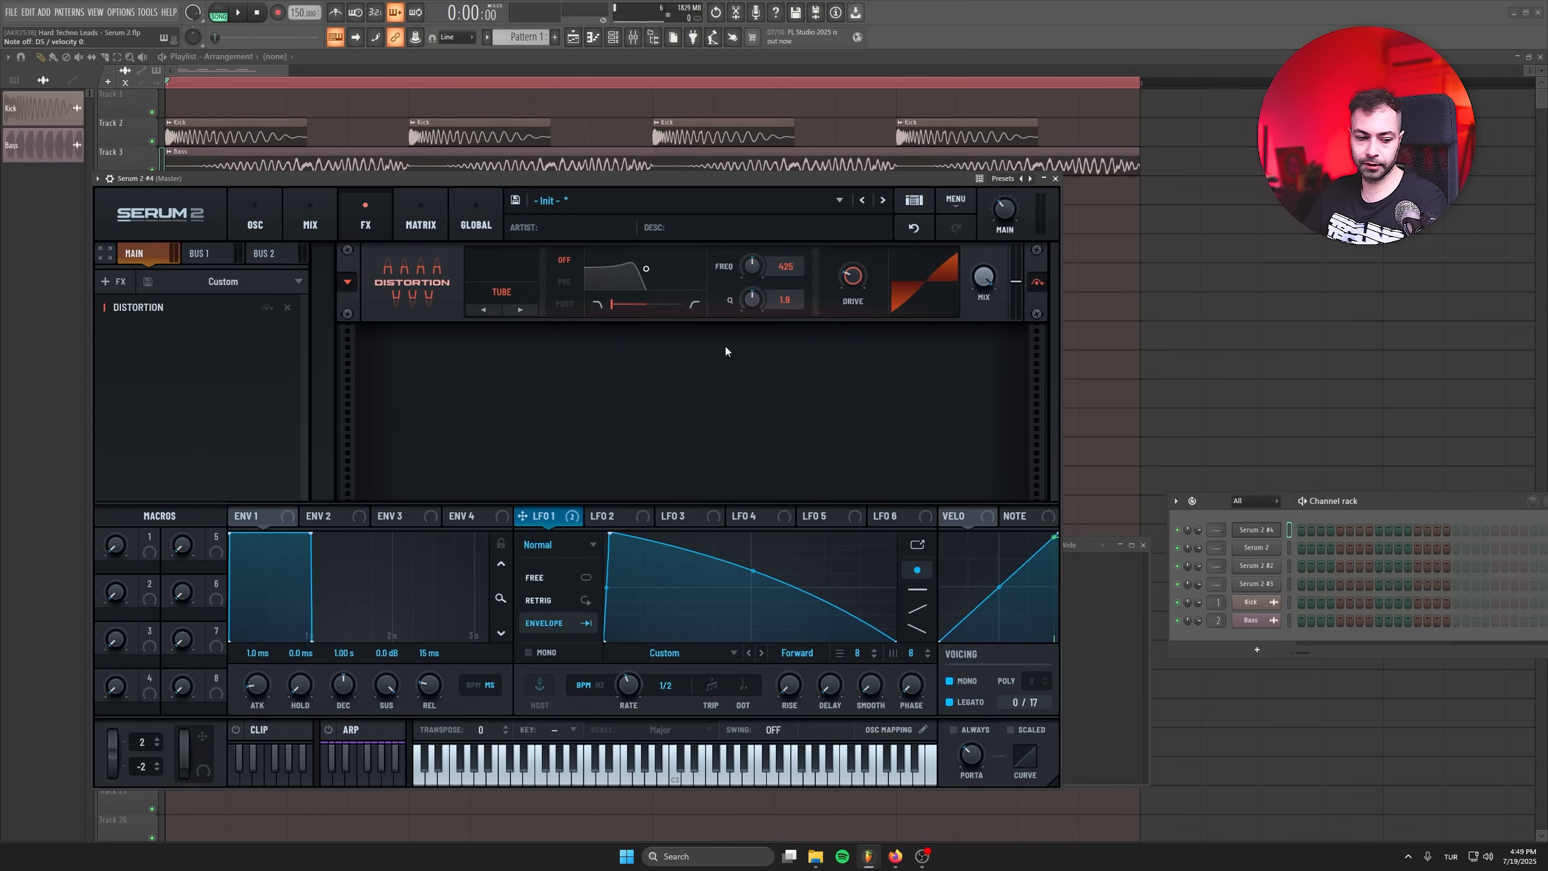
mouse_move(852, 276)
left_mouse_down()
mouse_move(845, 201)
mouse_move(852, 275)
left_mouse_up()
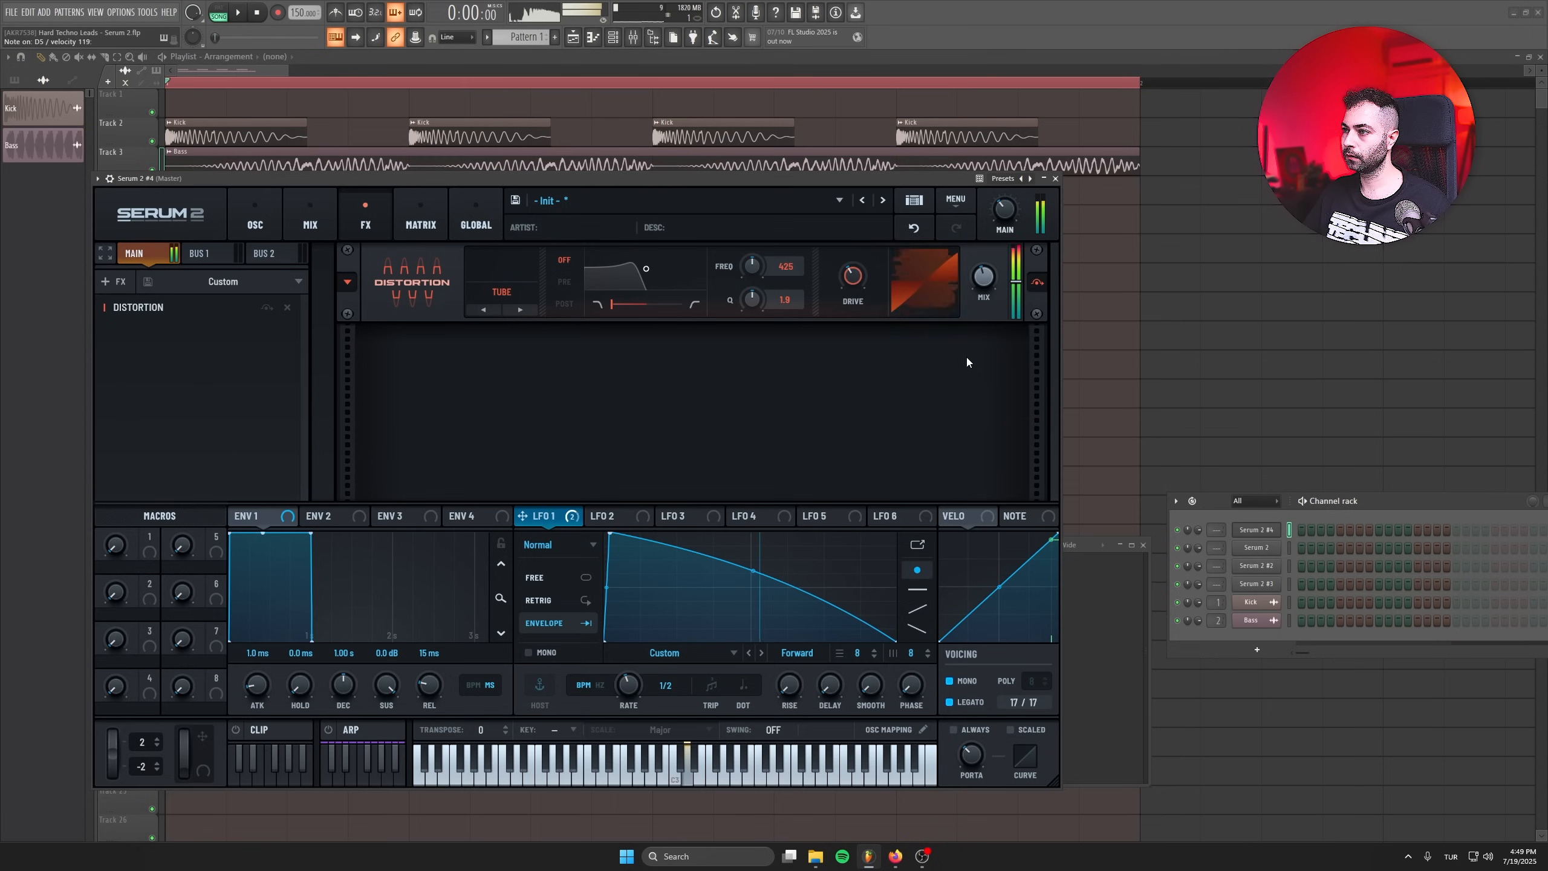
Add an Equalizer with a low cut at 335 Hz, Q 47, and a 4.4 high-shelf boost at 2041 Hz, Q 46.
left_click(112, 281)
left_click(140, 390)
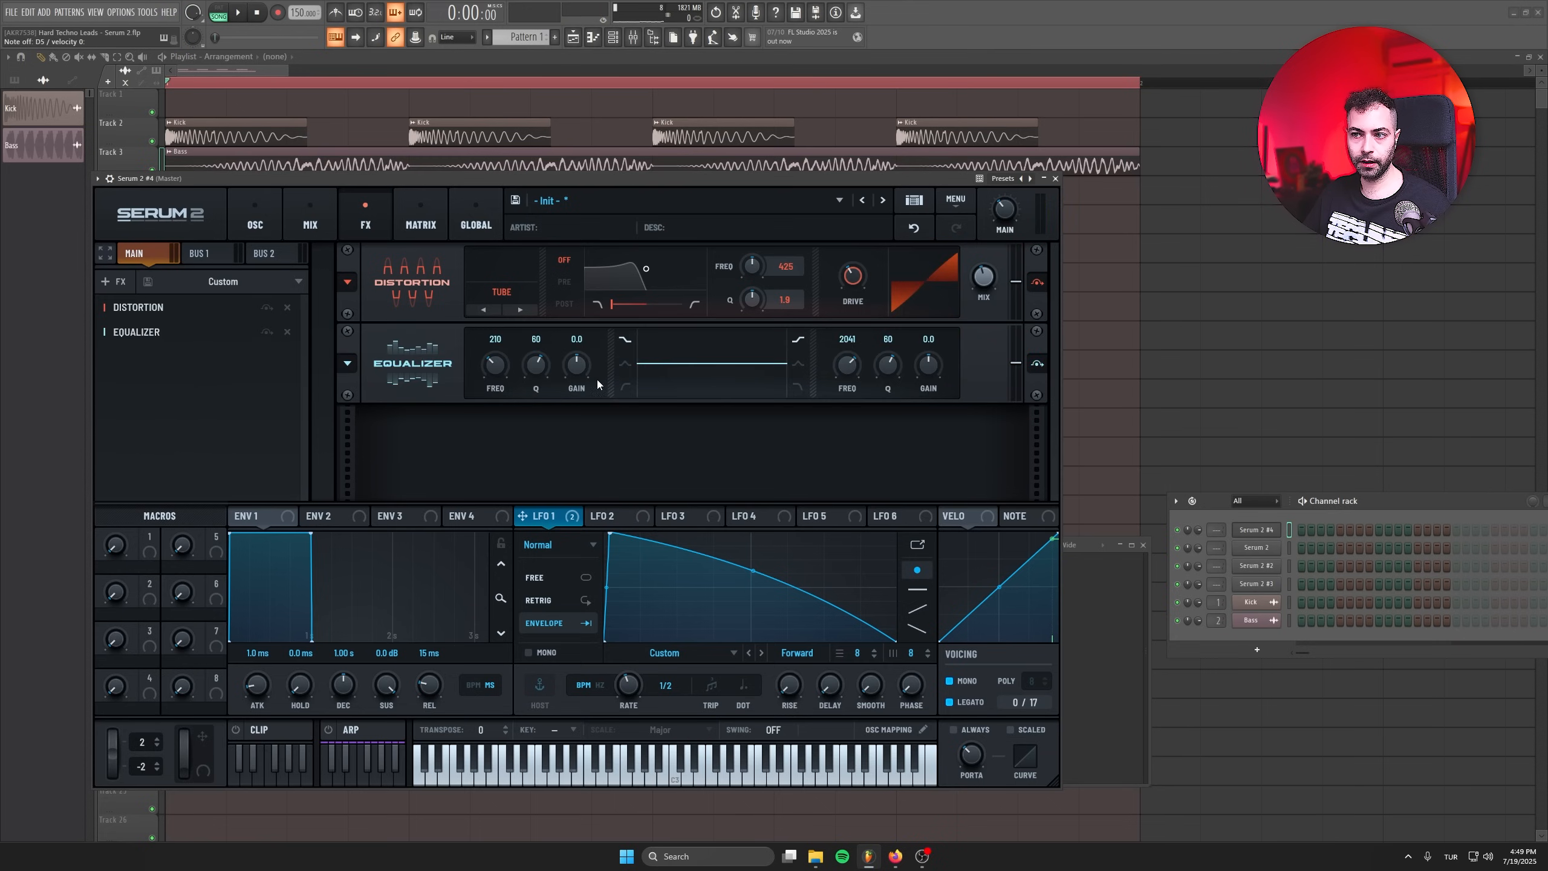
left_click_drag(487, 364, 516, 349)
mouse_move(930, 368)
left_mouse_down()
mouse_move(875, 385)
mouse_move(930, 366)
left_mouse_up()
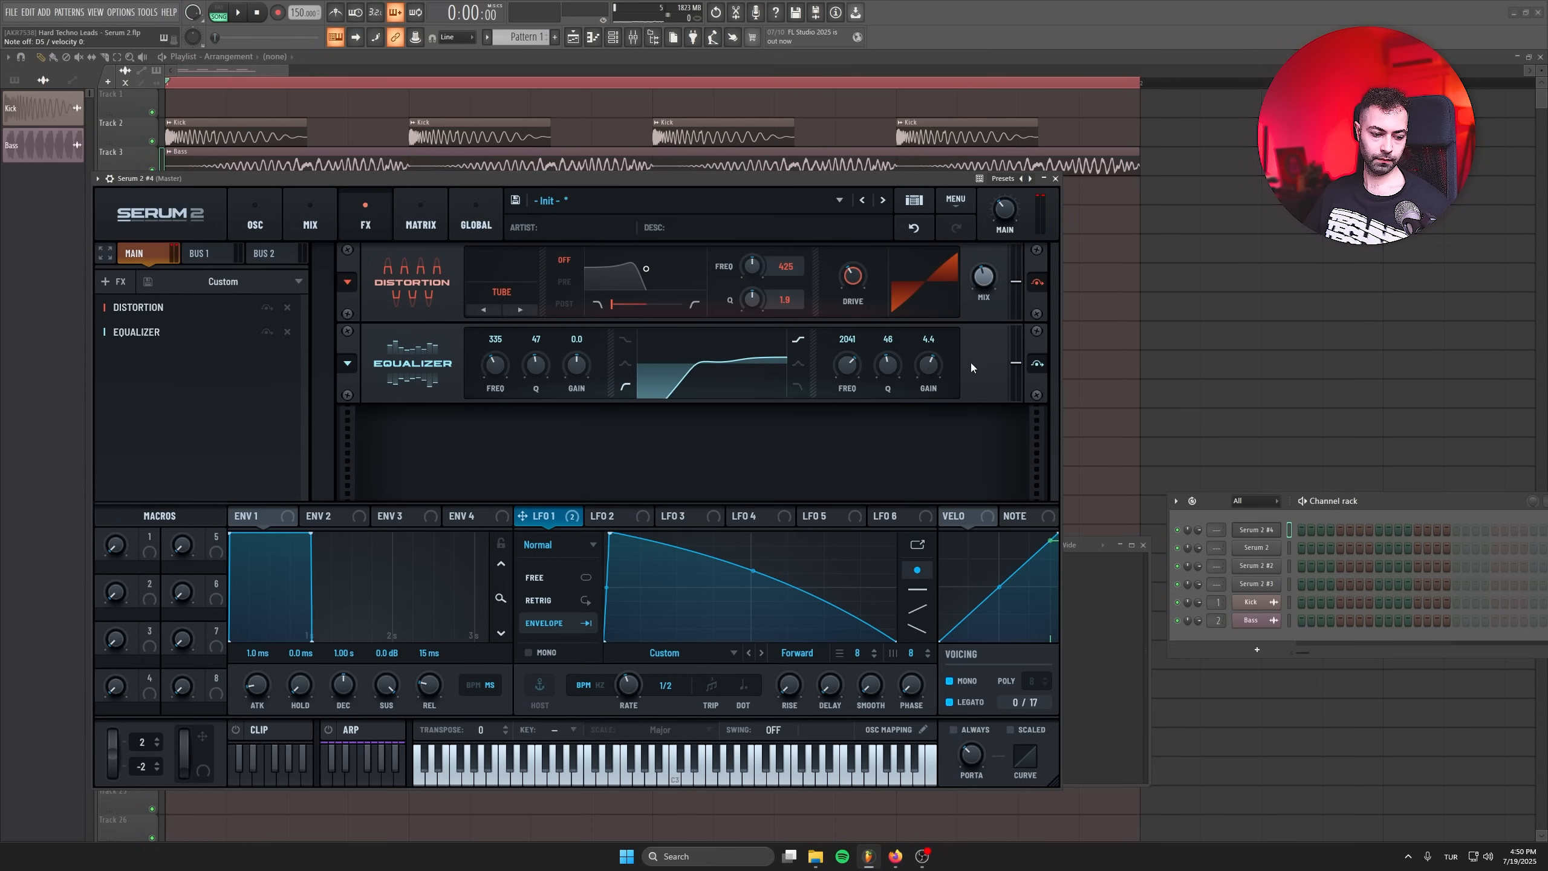
Add a Compressor after the equalizer, switch it to Multiband mode and set its threshold to -11.1 dB.
left_click(113, 282)
left_click(158, 369)
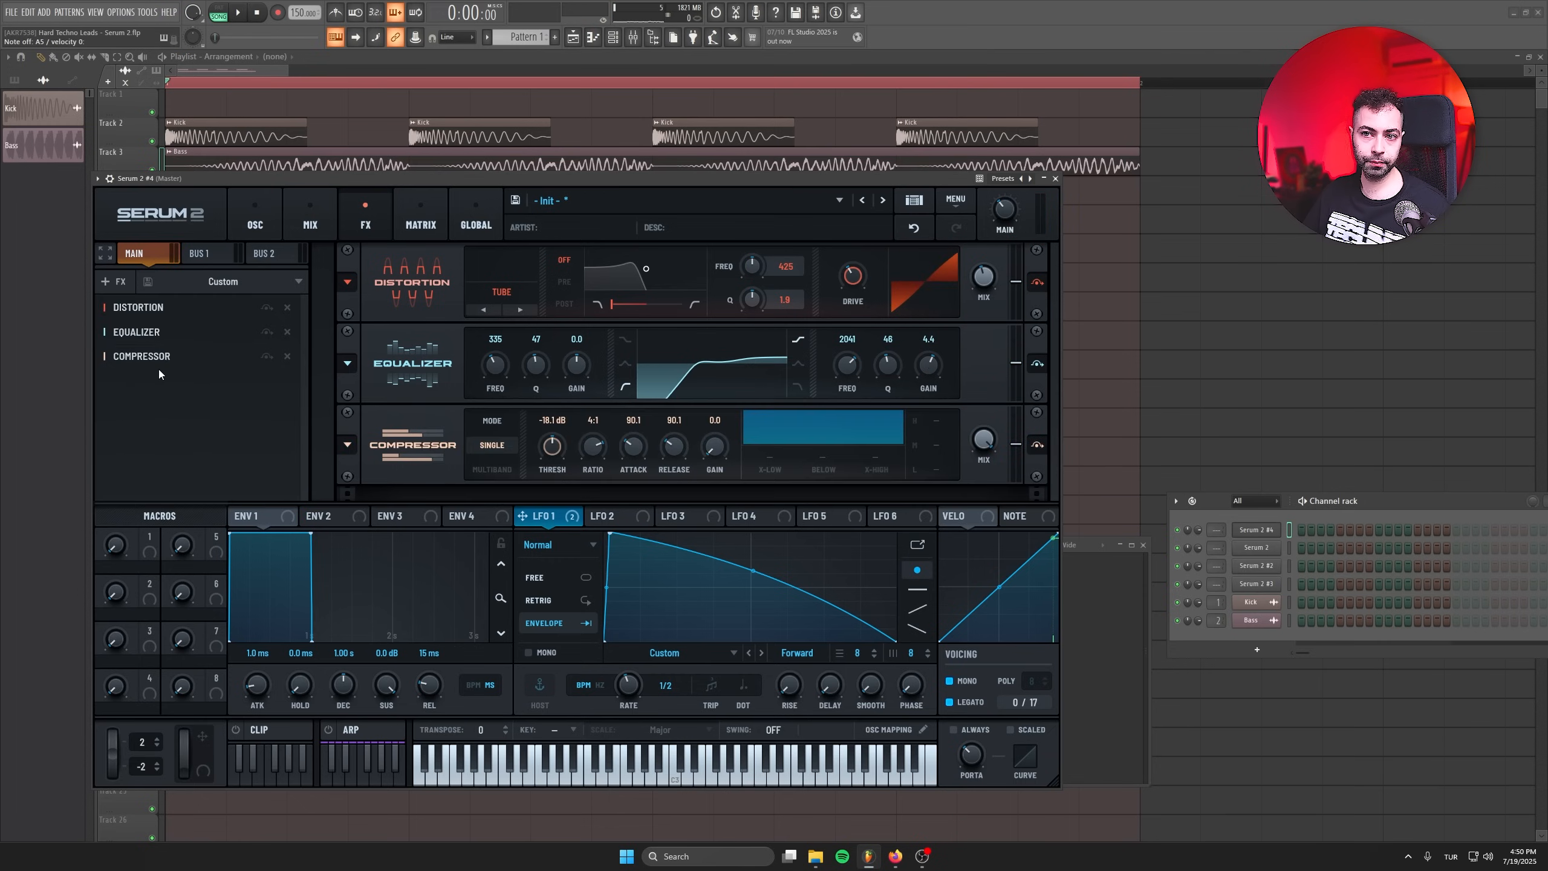
left_click(488, 469)
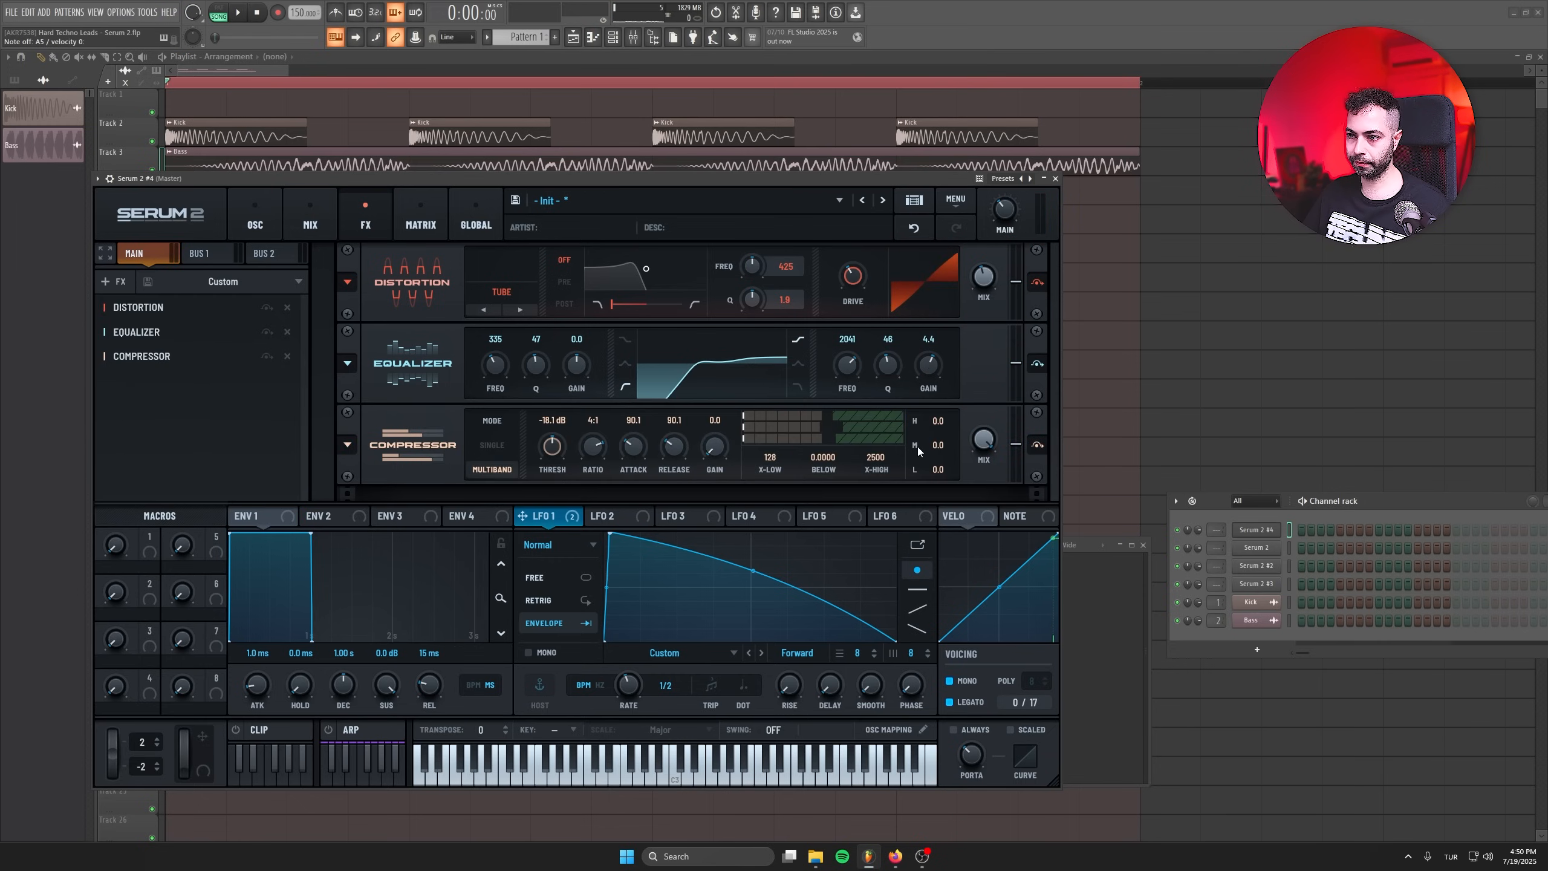
left_click_drag(543, 449, 538, 488)
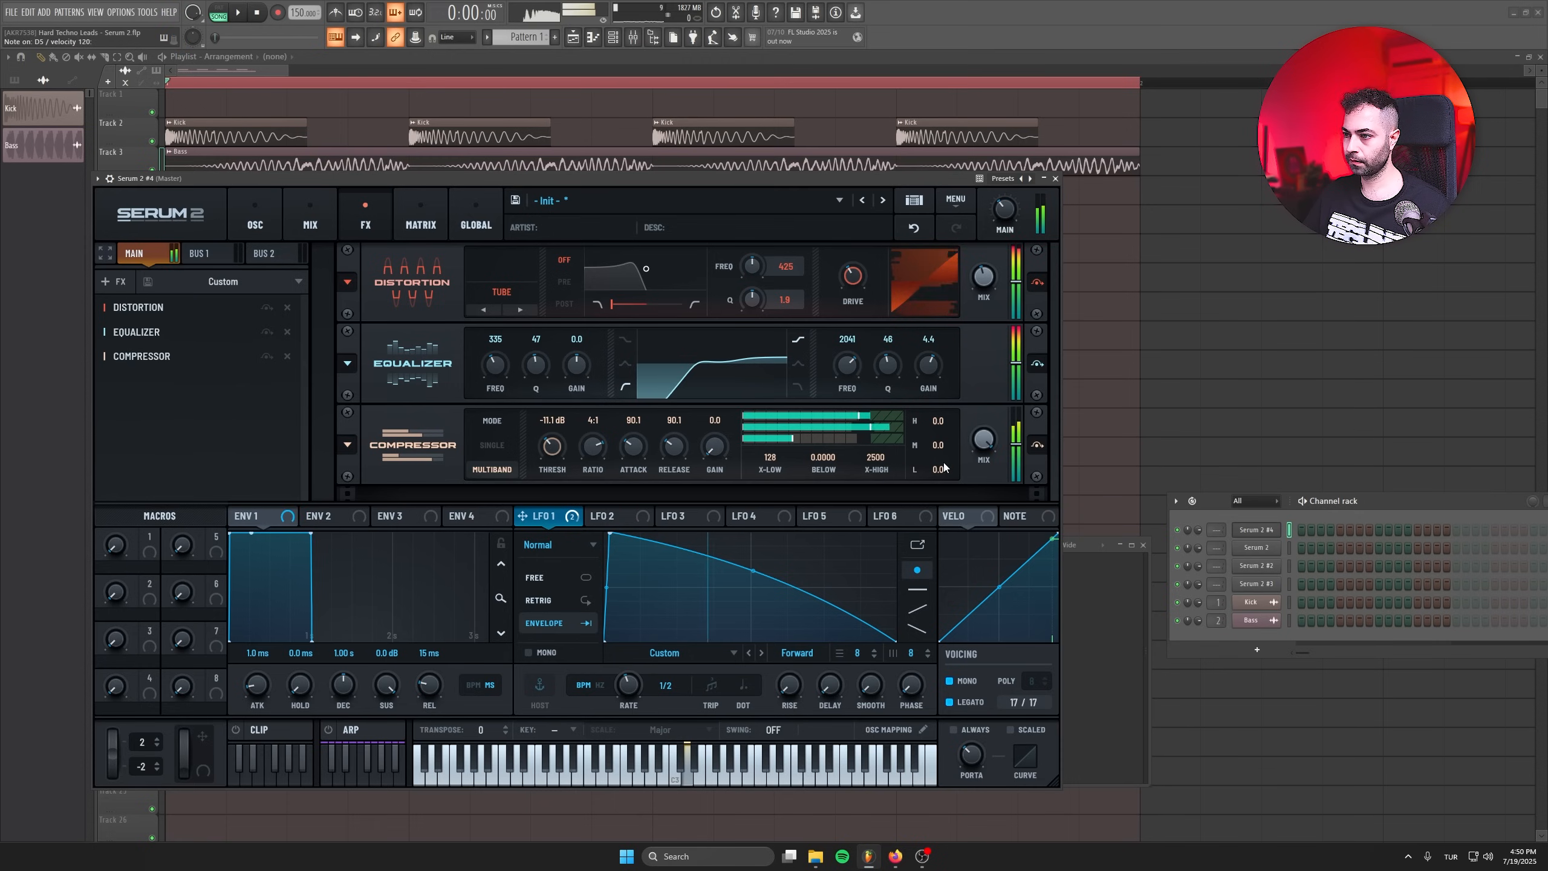
Set the multiband compressor gains to 5.4 high, 9.3 mid and 5.3 low, and compare the sound with the compressor bypassed.
mouse_move(933, 422)
left_mouse_down()
mouse_move(936, 373)
mouse_move(937, 427)
mouse_move(937, 402)
left_mouse_up()
left_click_drag(938, 469, 939, 402)
left_click(1037, 445)
left_click(1037, 445)
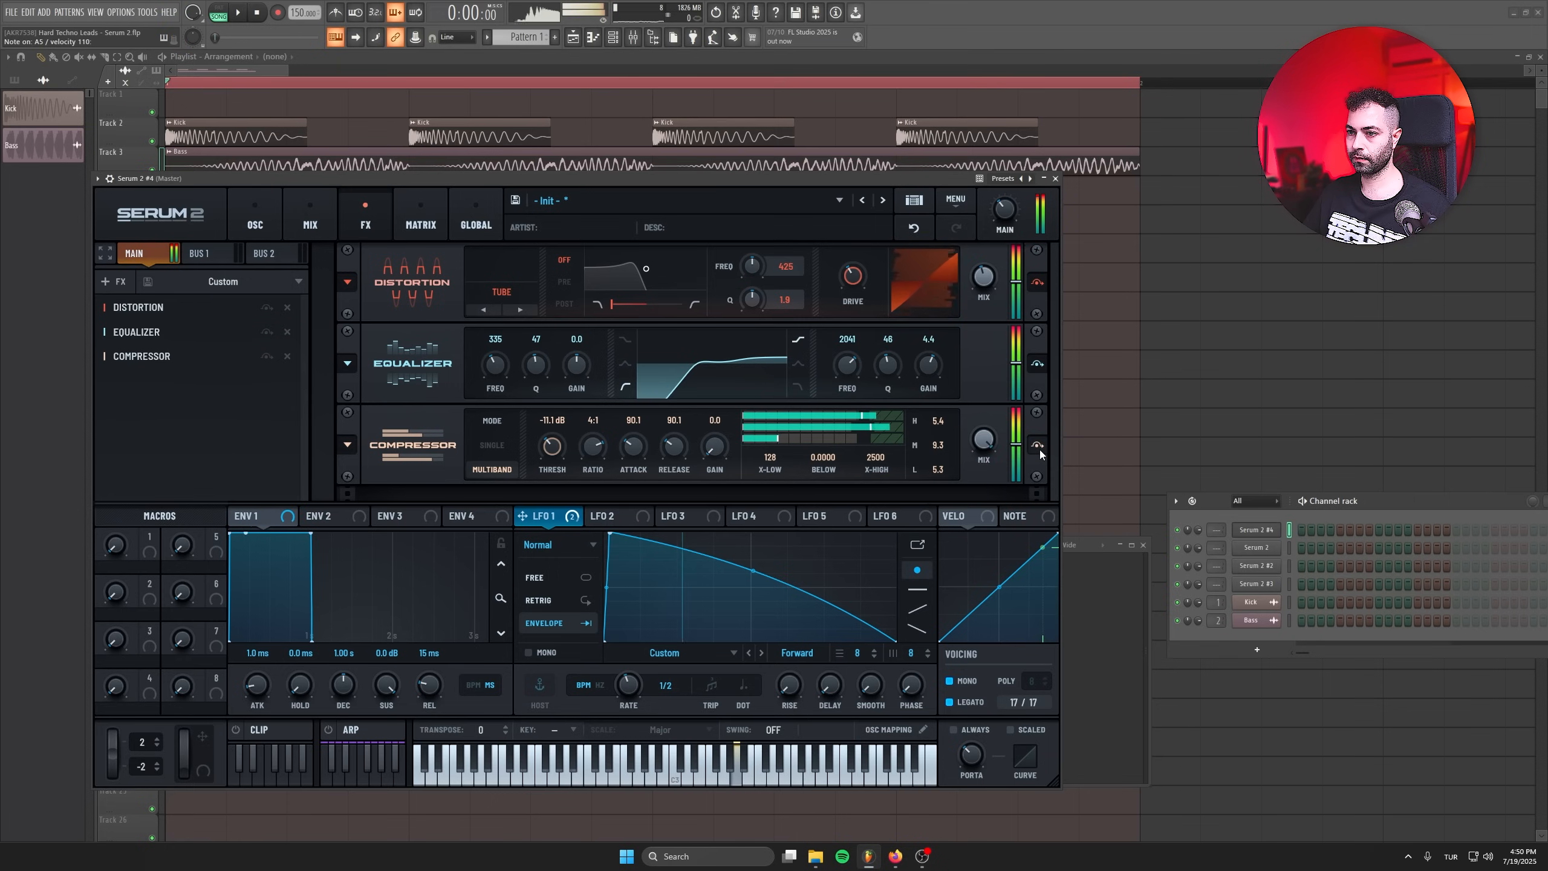
Add a Reverb to the end of the effects chain, adjust its wet mix to about 41% and switch it to Hall mode.
left_click(113, 282)
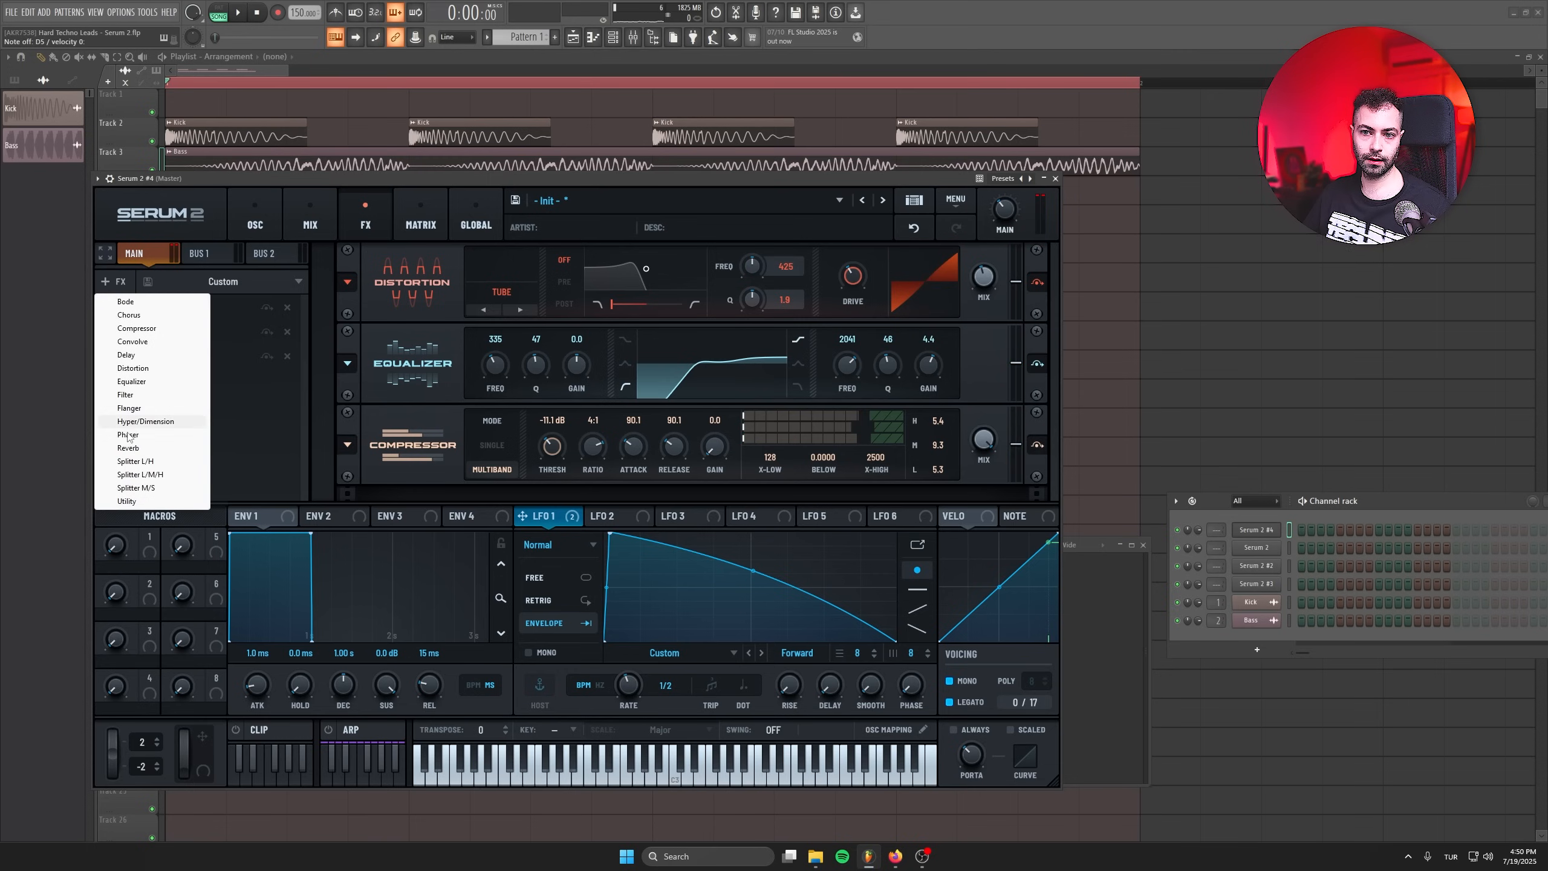
left_click(129, 448)
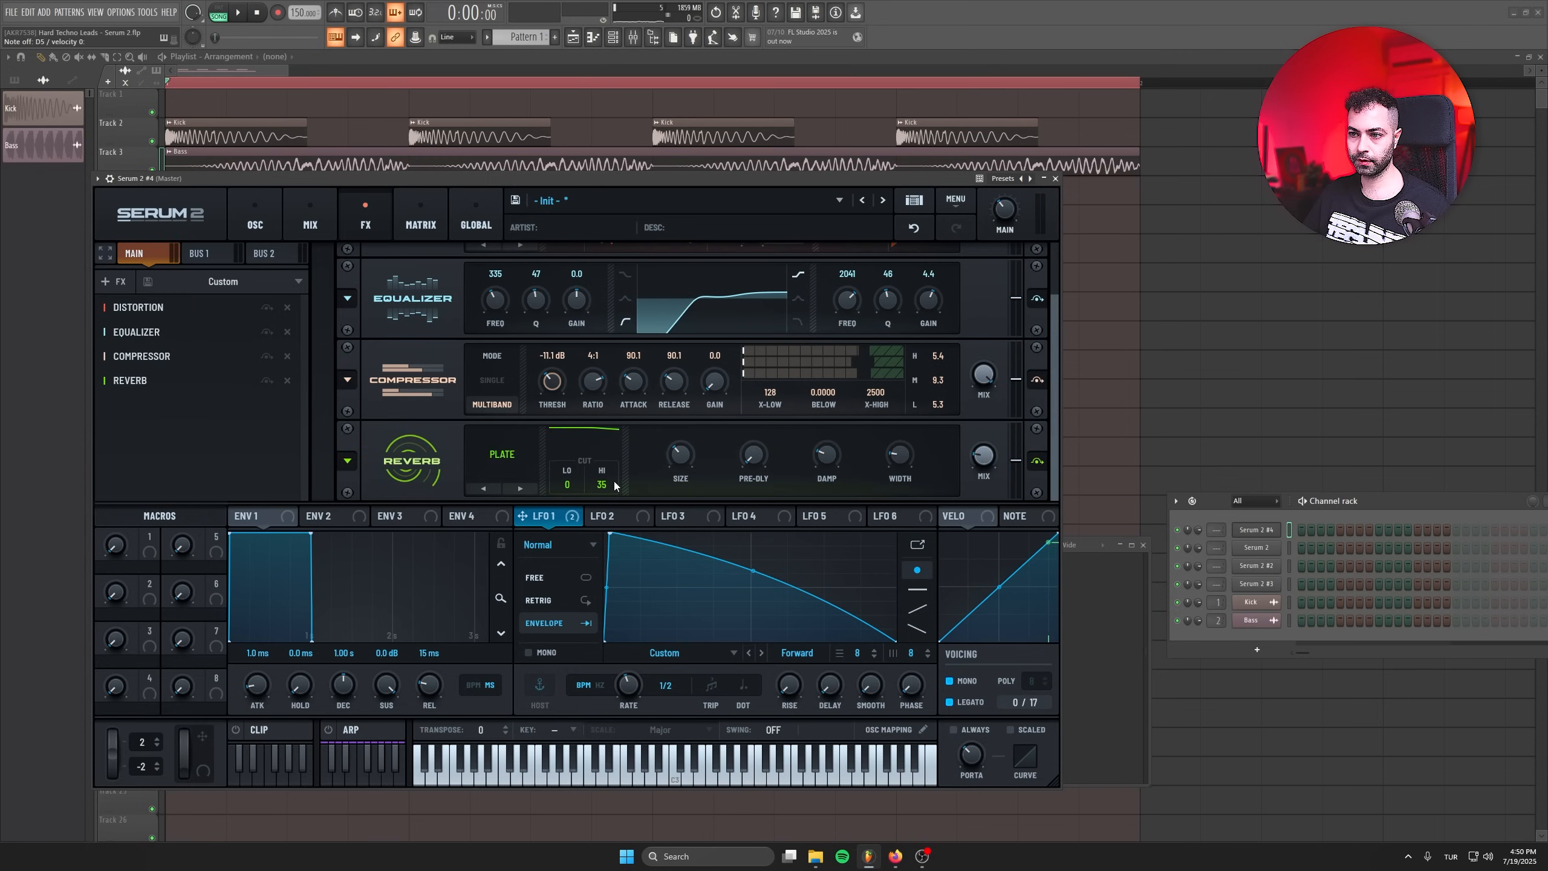
left_click_drag(988, 464, 988, 457)
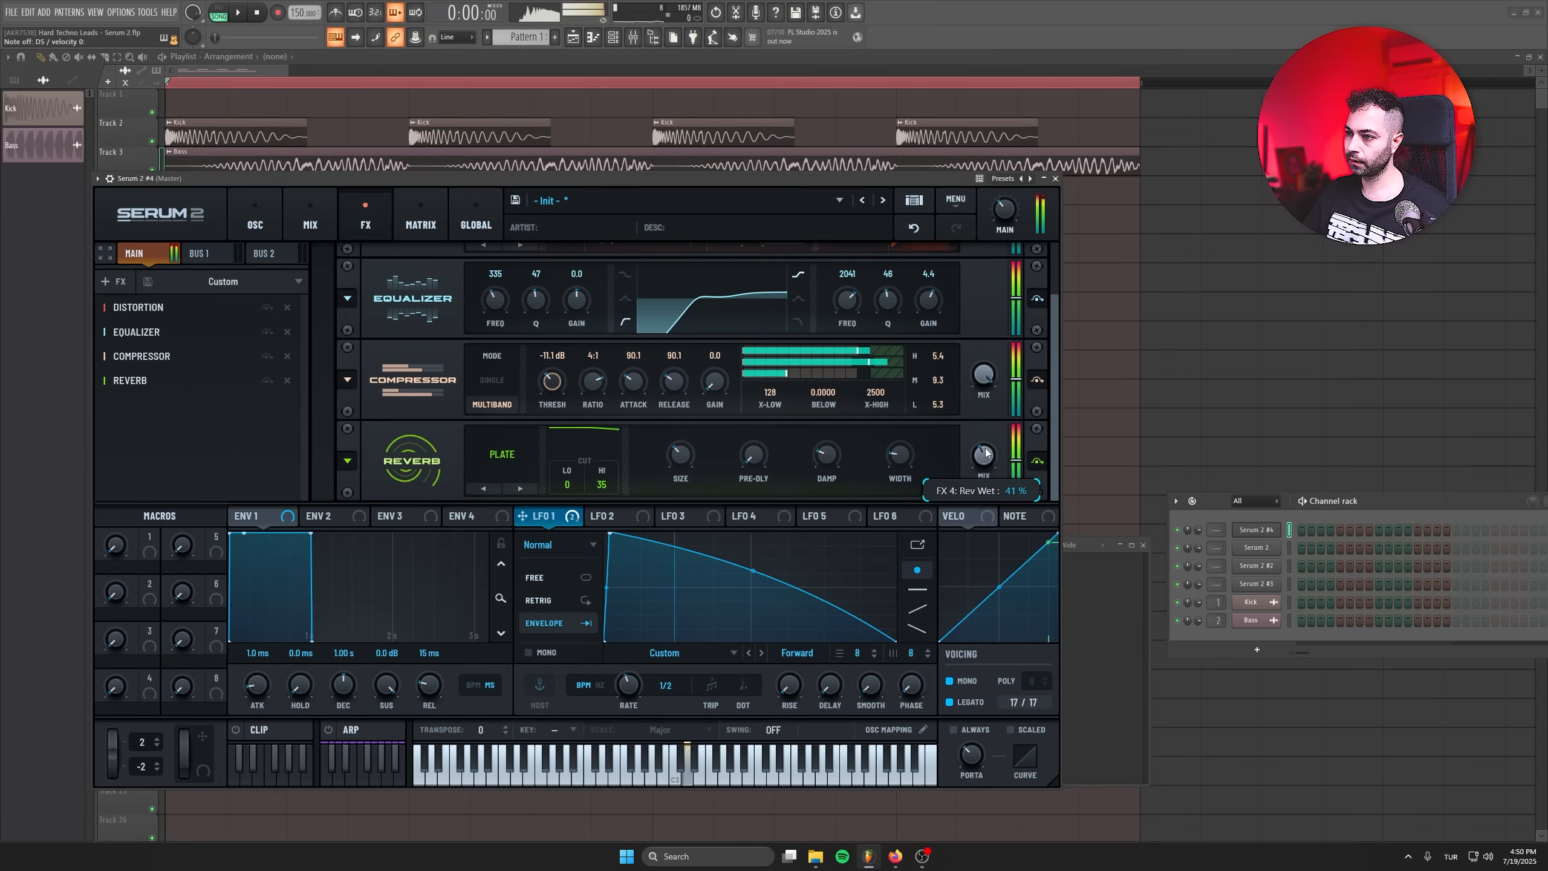
left_click(520, 489)
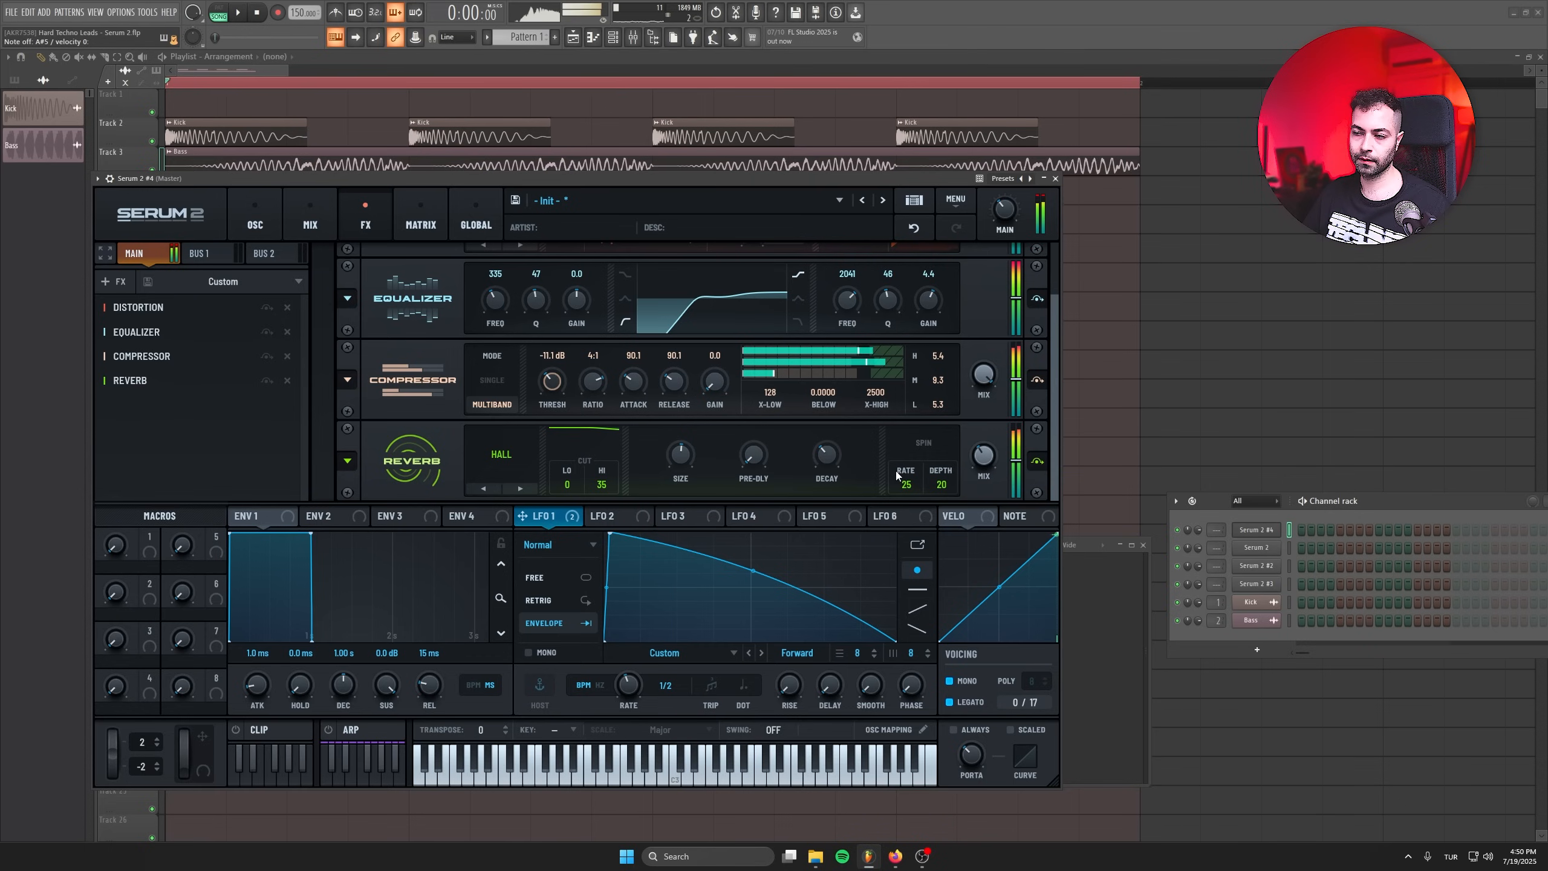
Add a Delay effect in Ping-Pong mode and place it between the Compressor and the Reverb.
left_click(112, 281)
left_click(135, 356)
left_click_drag(131, 404, 153, 378)
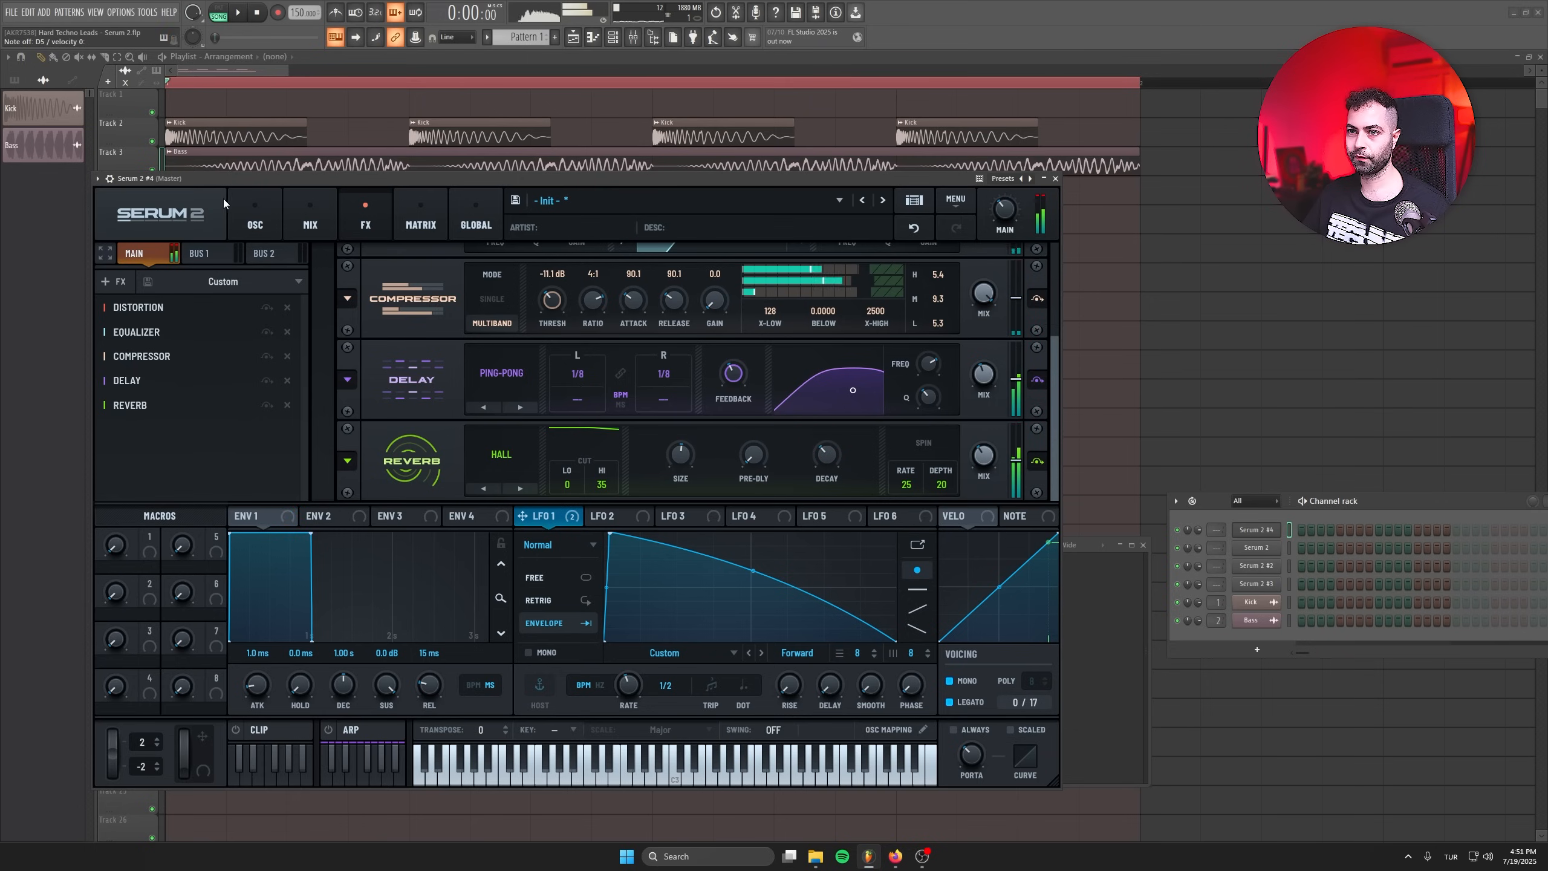
Route the Serum 2 #4 channel to mixer Insert 3 and load Kickstart 2 in an effect slot there.
left_click(1043, 178)
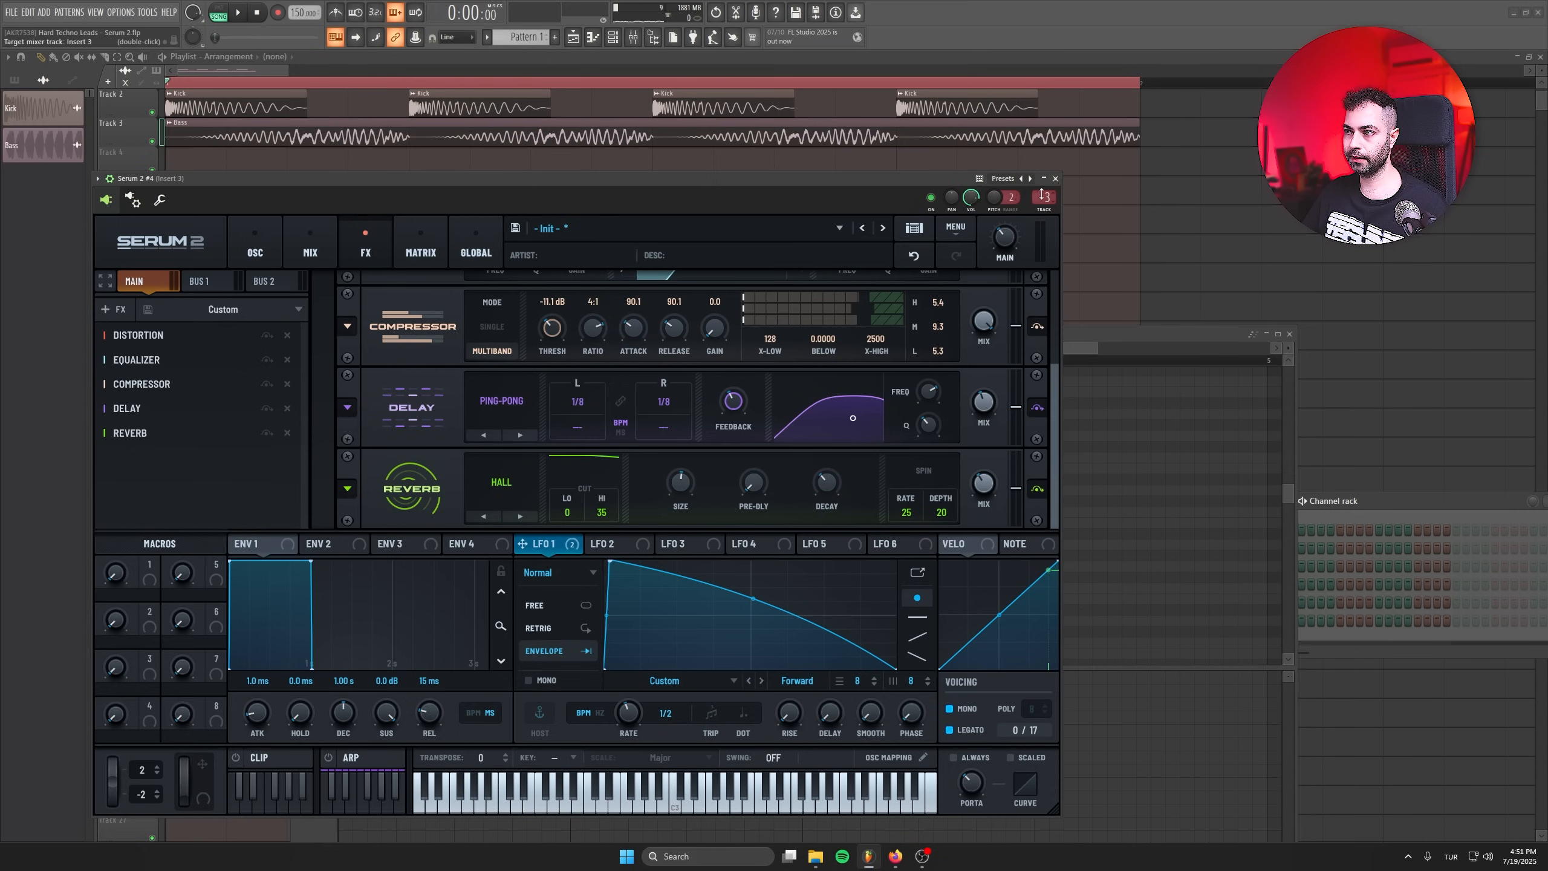
double_click(1042, 196)
left_click(328, 594)
key("k")
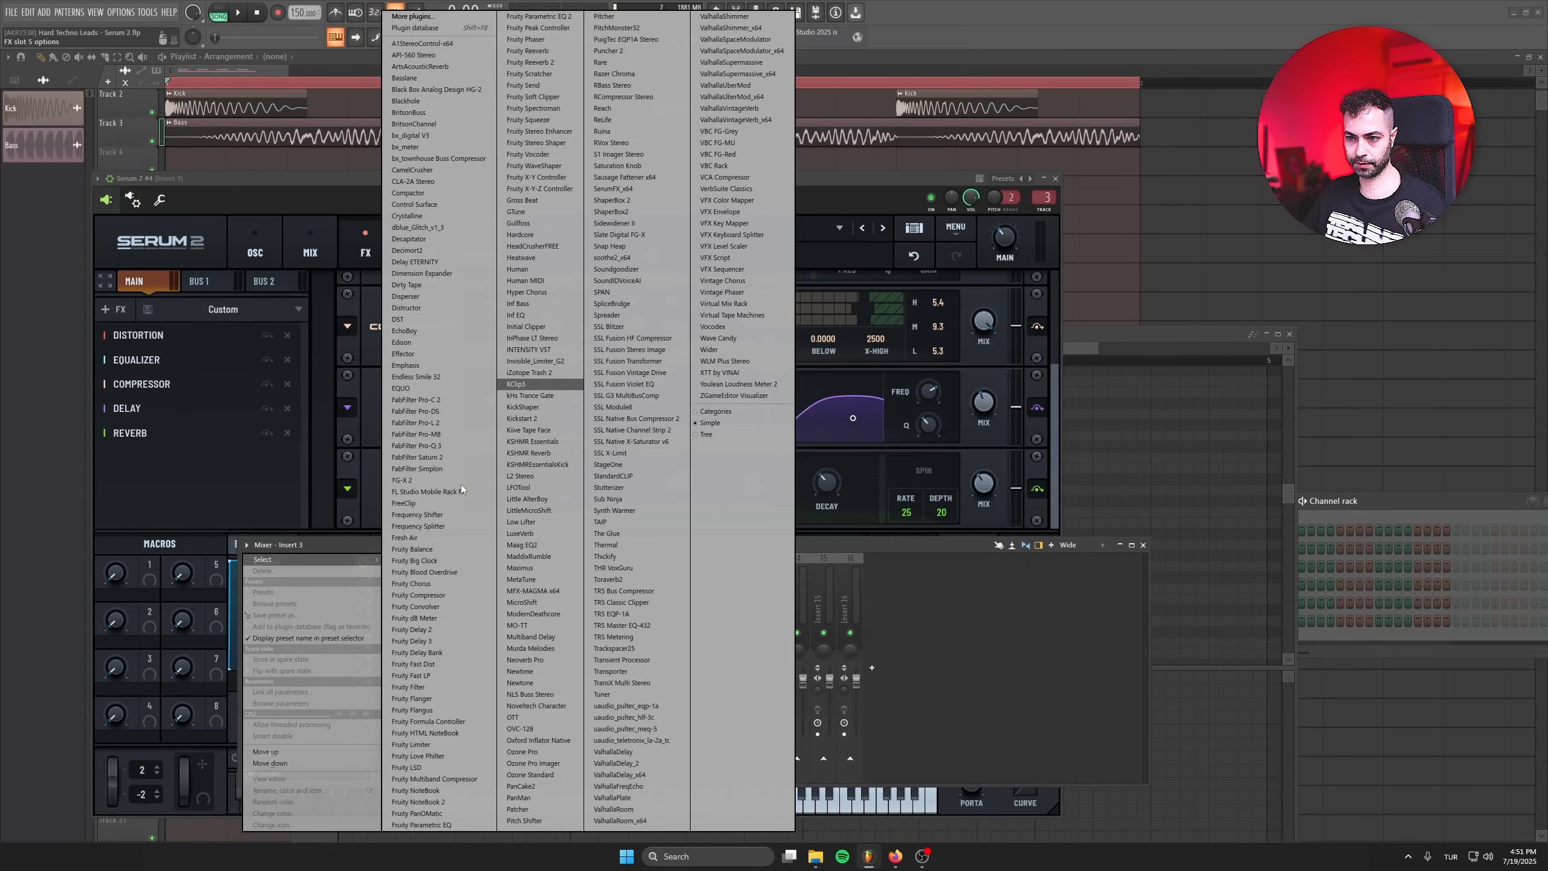
left_click(534, 417)
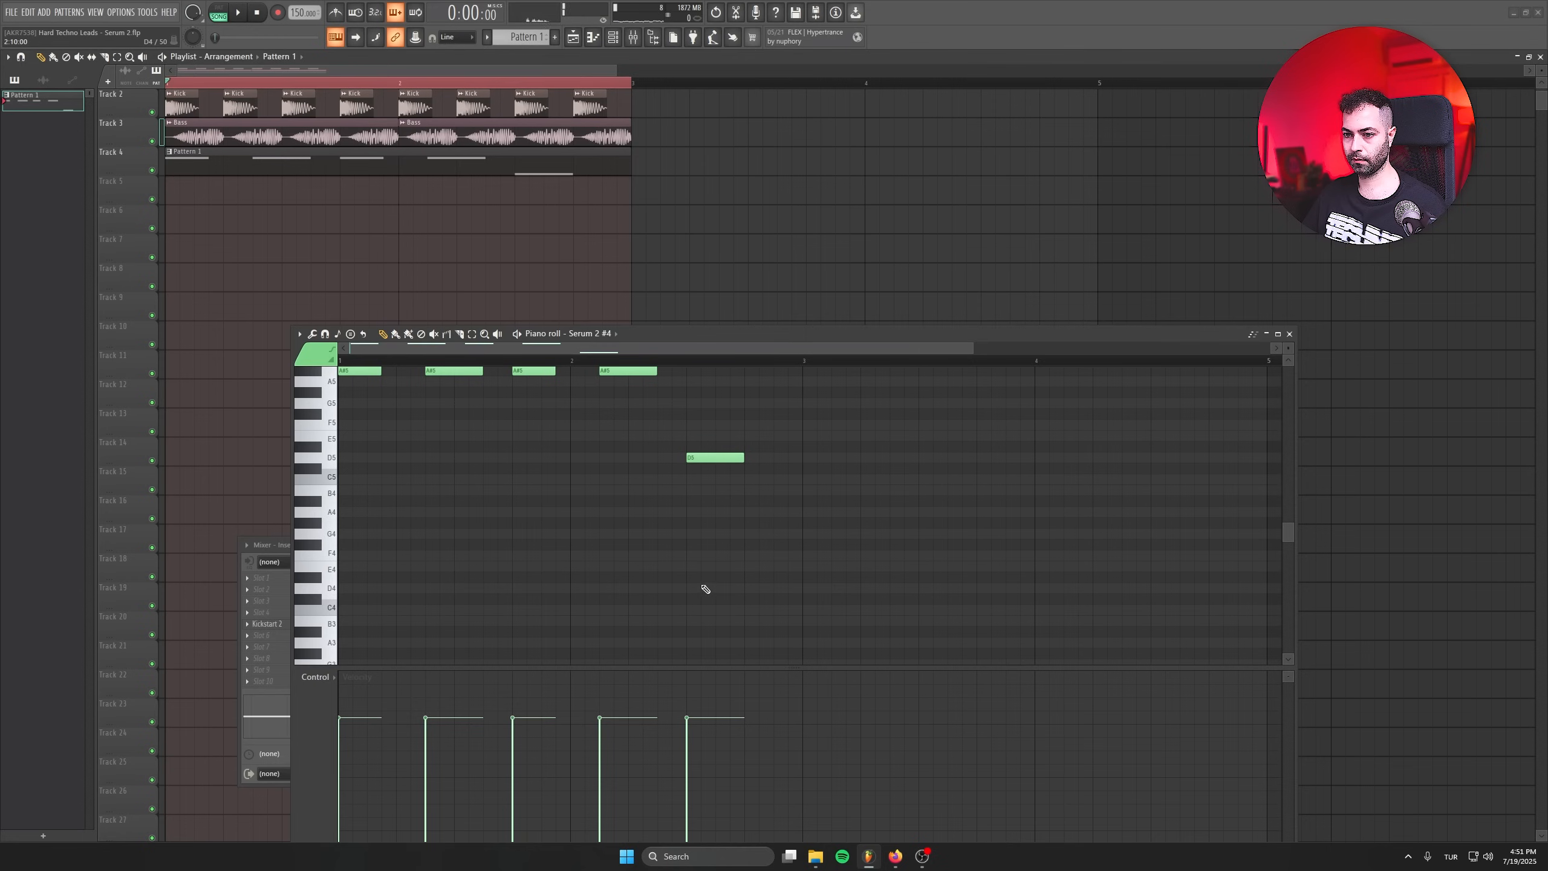
Place the pattern's last note on D4 and lengthen it to the end of the second bar.
left_click(688, 588)
key("space")
left_click_drag(743, 588, 799, 587)
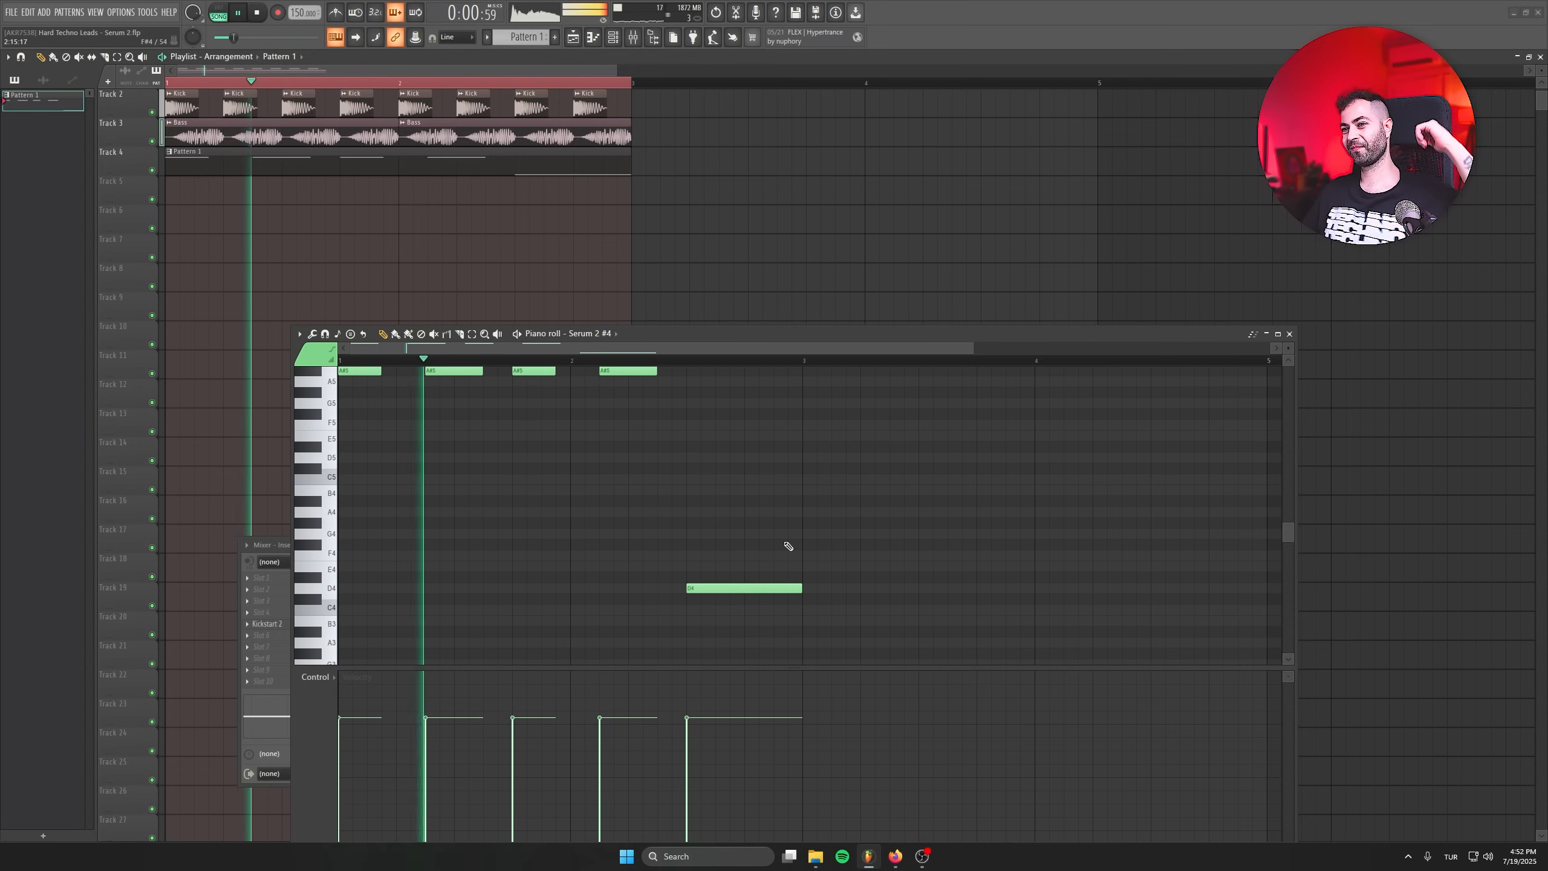
Transpose the last note by octaves during playback to compare registers, leaving it on D6.
left_click(614, 45)
left_click_drag(766, 540, 777, 656)
key("ctrl+Up")
key("ctrl+Up")
key("ctrl+Down")
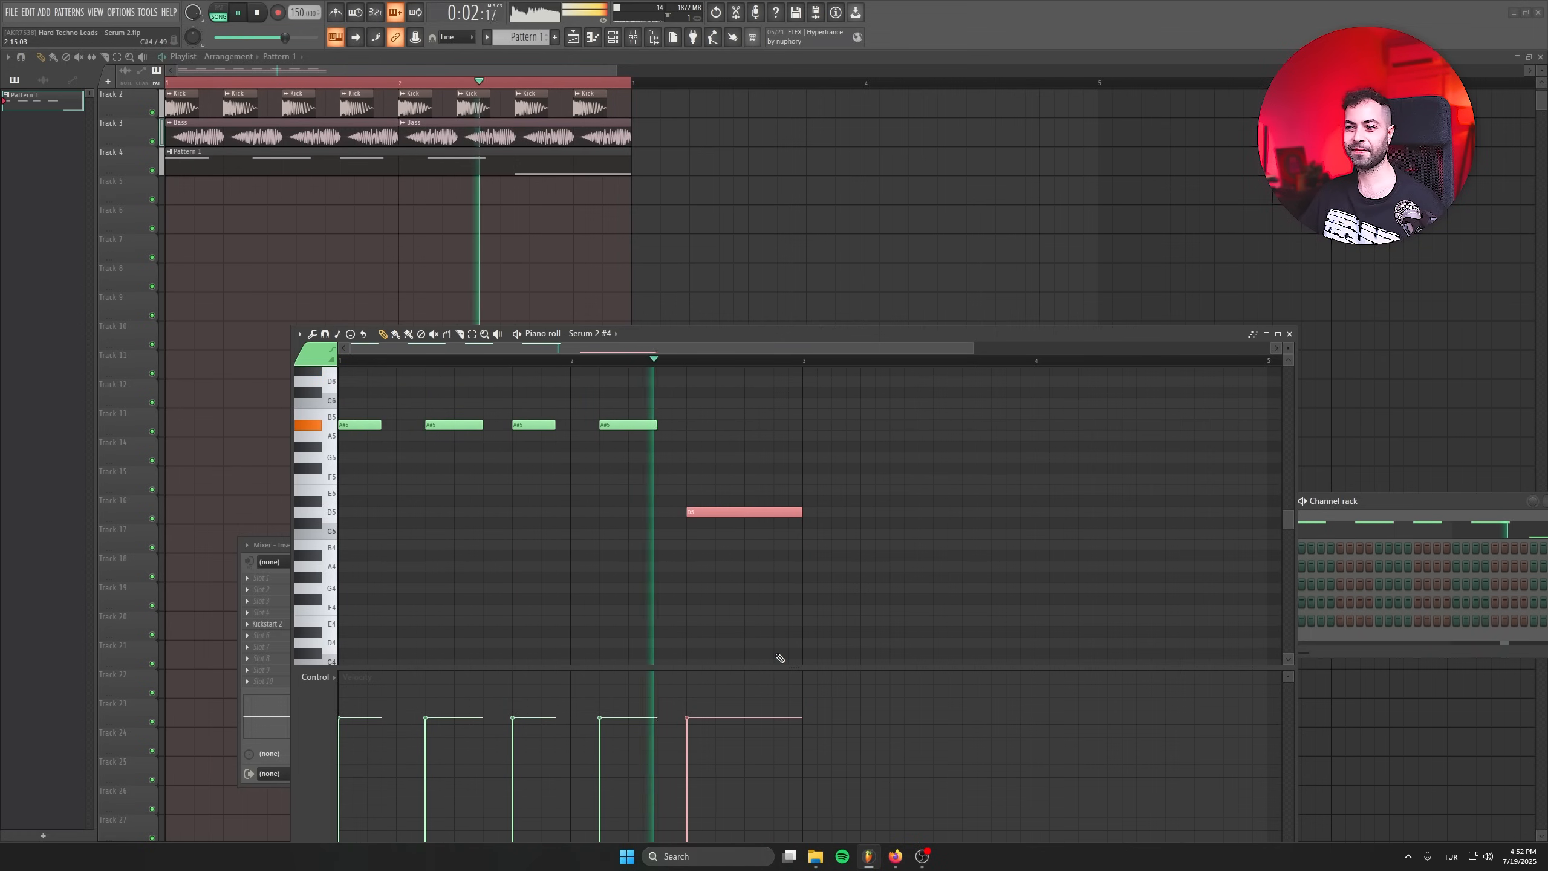
key("ctrl+Down")
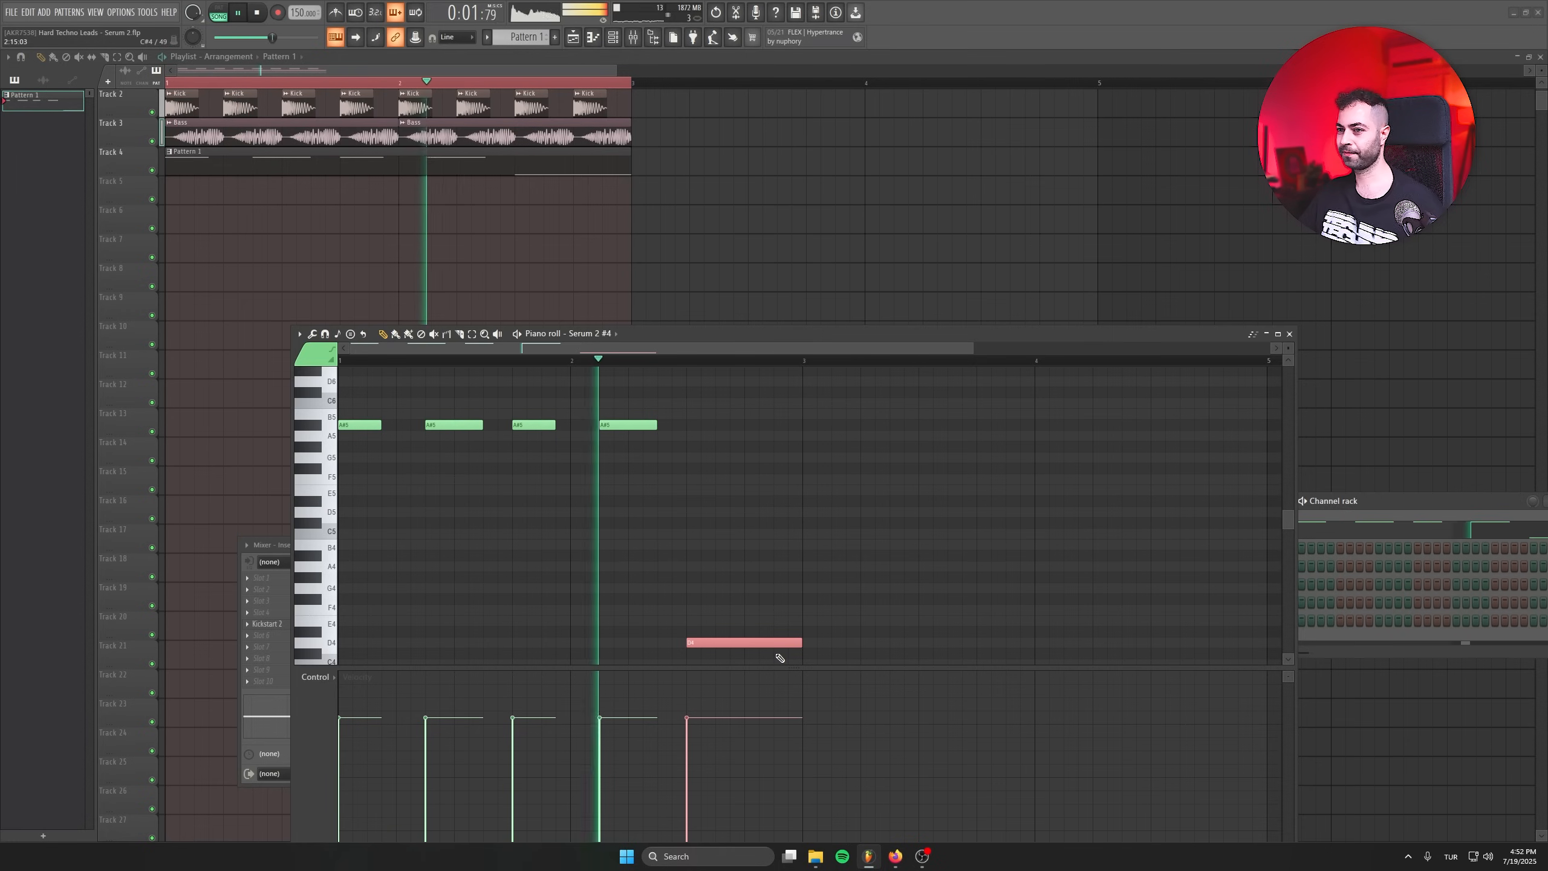
key("ctrl+Up")
key("ctrl+Up")
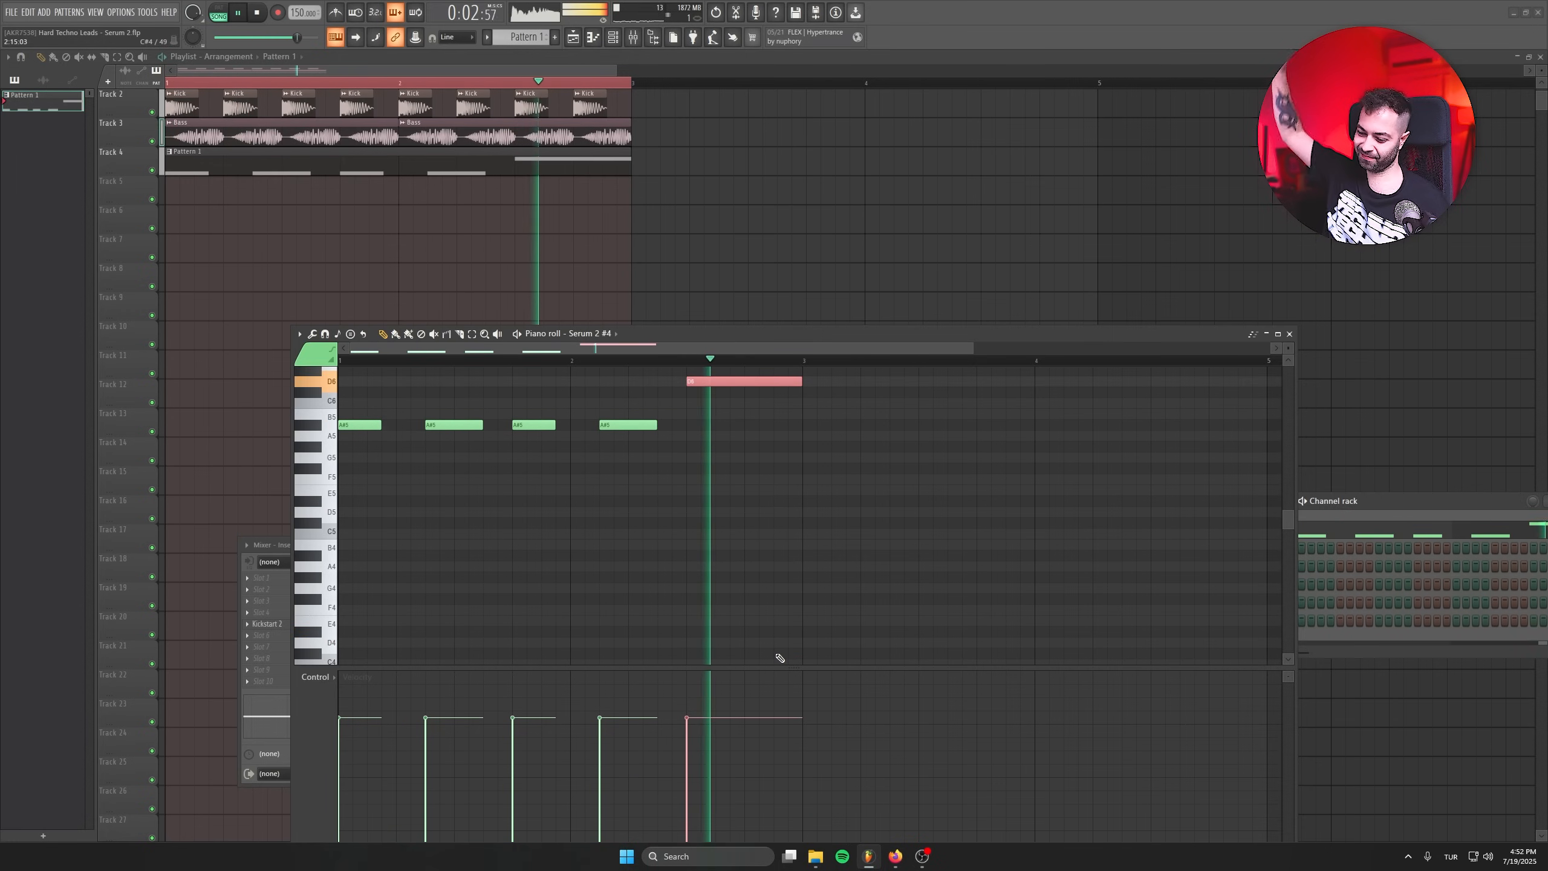
key("space")
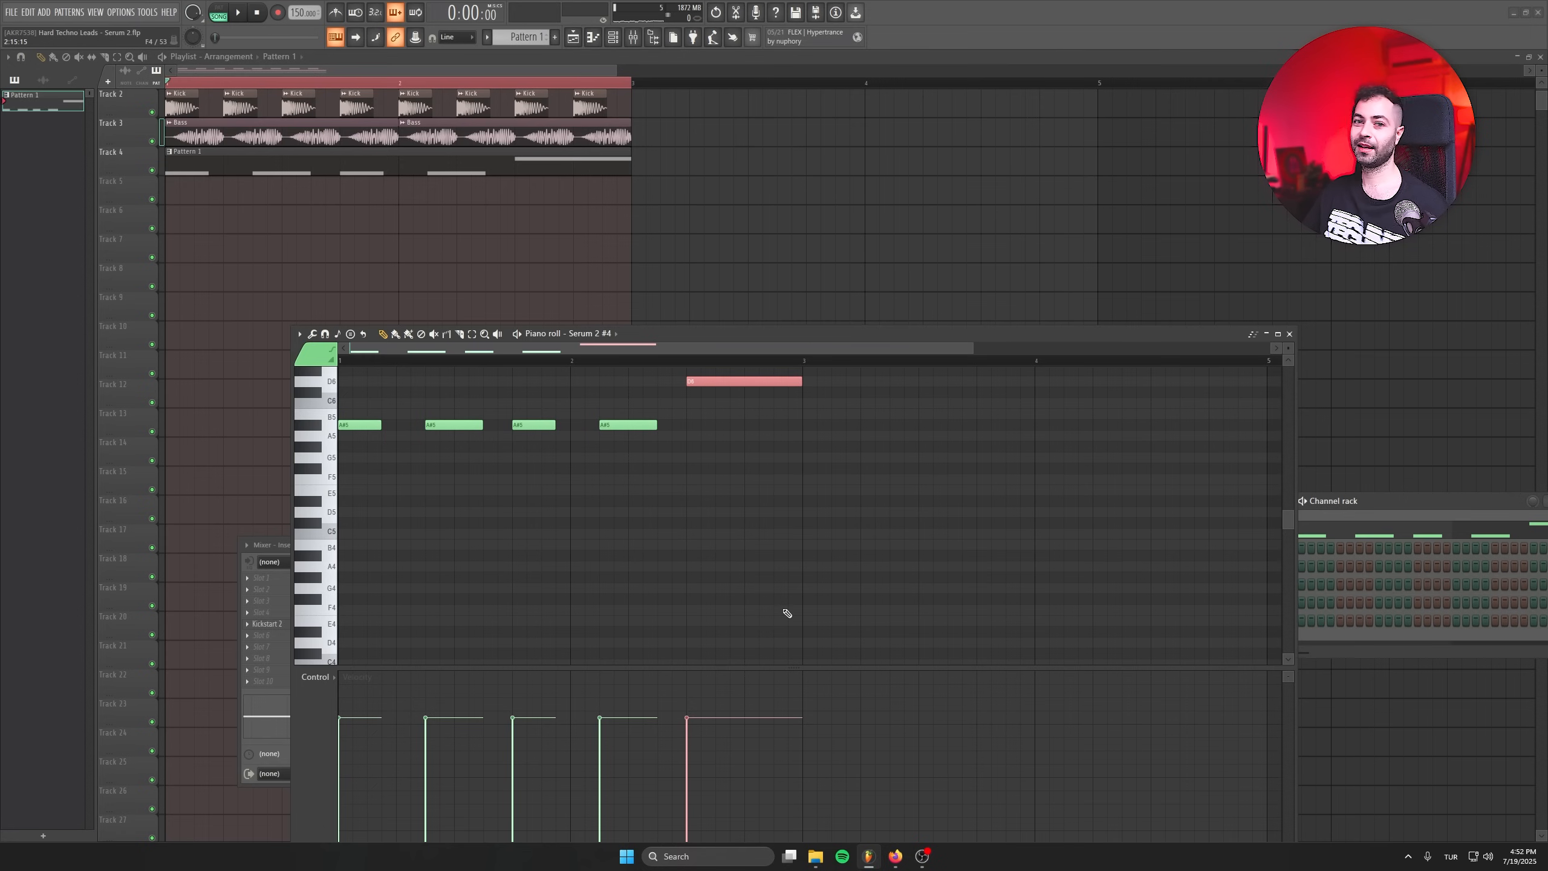
Close the piano roll, reopen Serum 2 #4 on its oscillators, and reshape LFO 2 into four full-height square pulses.
left_click(1291, 335)
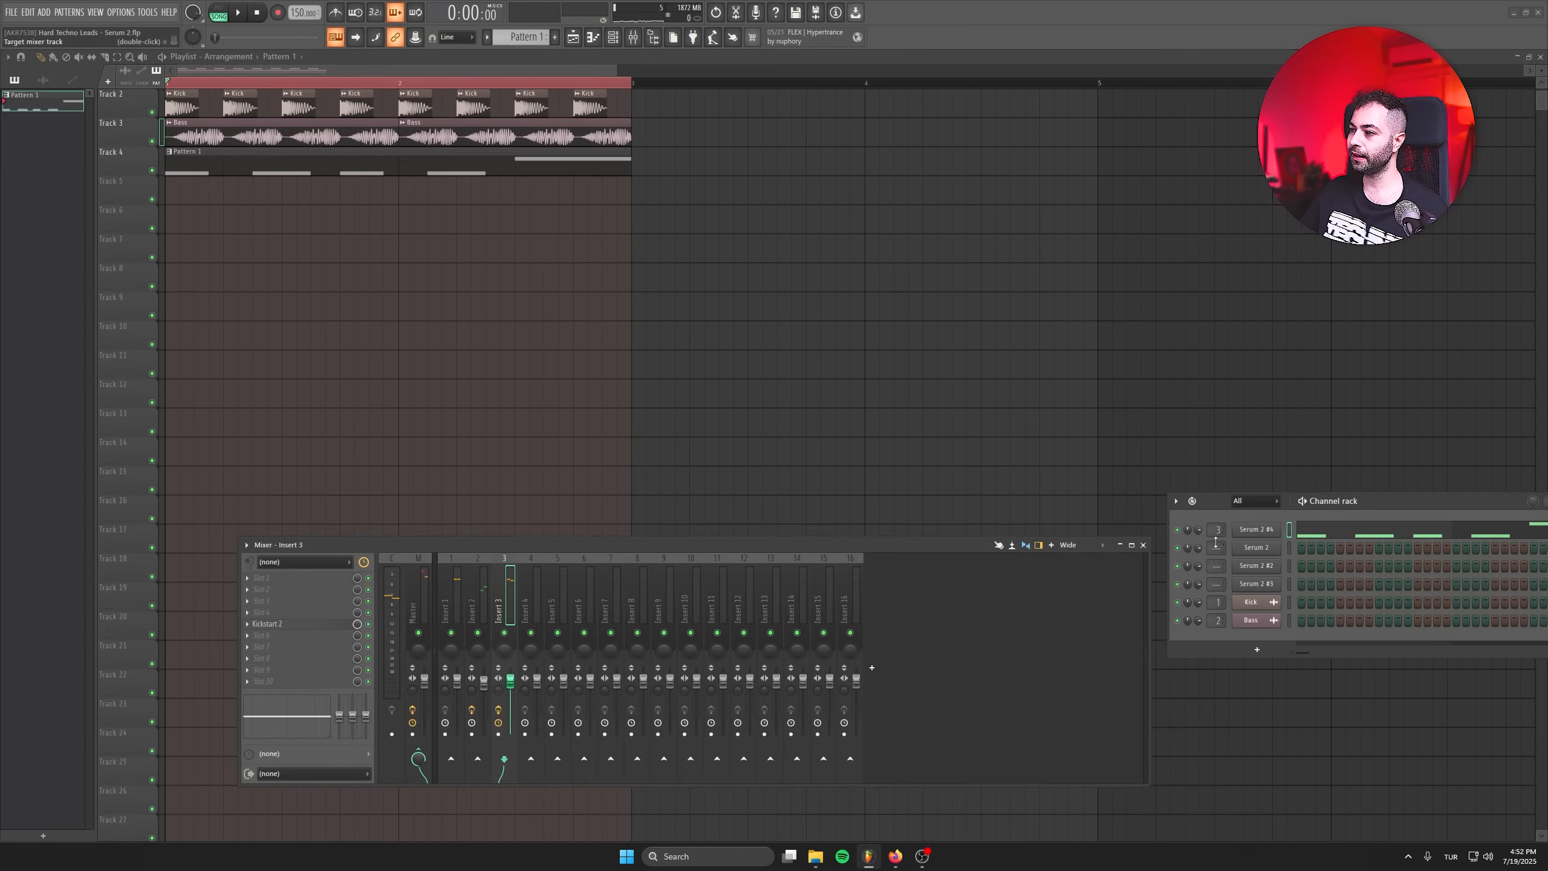
left_click(1246, 531)
left_click_drag(564, 198, 603, 194)
left_click(261, 235)
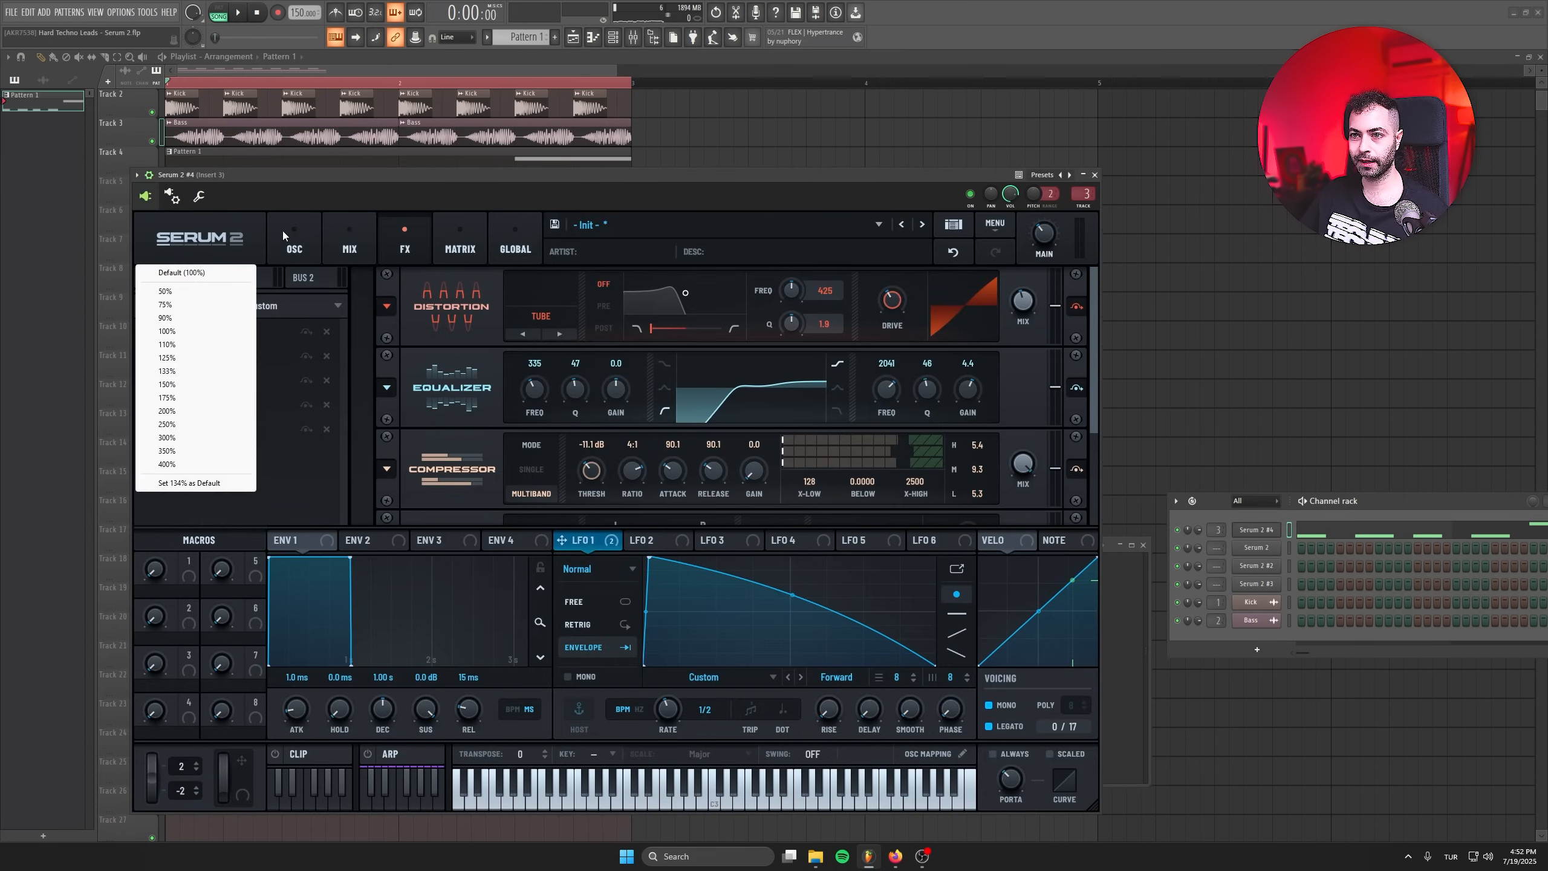
left_click(286, 232)
left_click(653, 539)
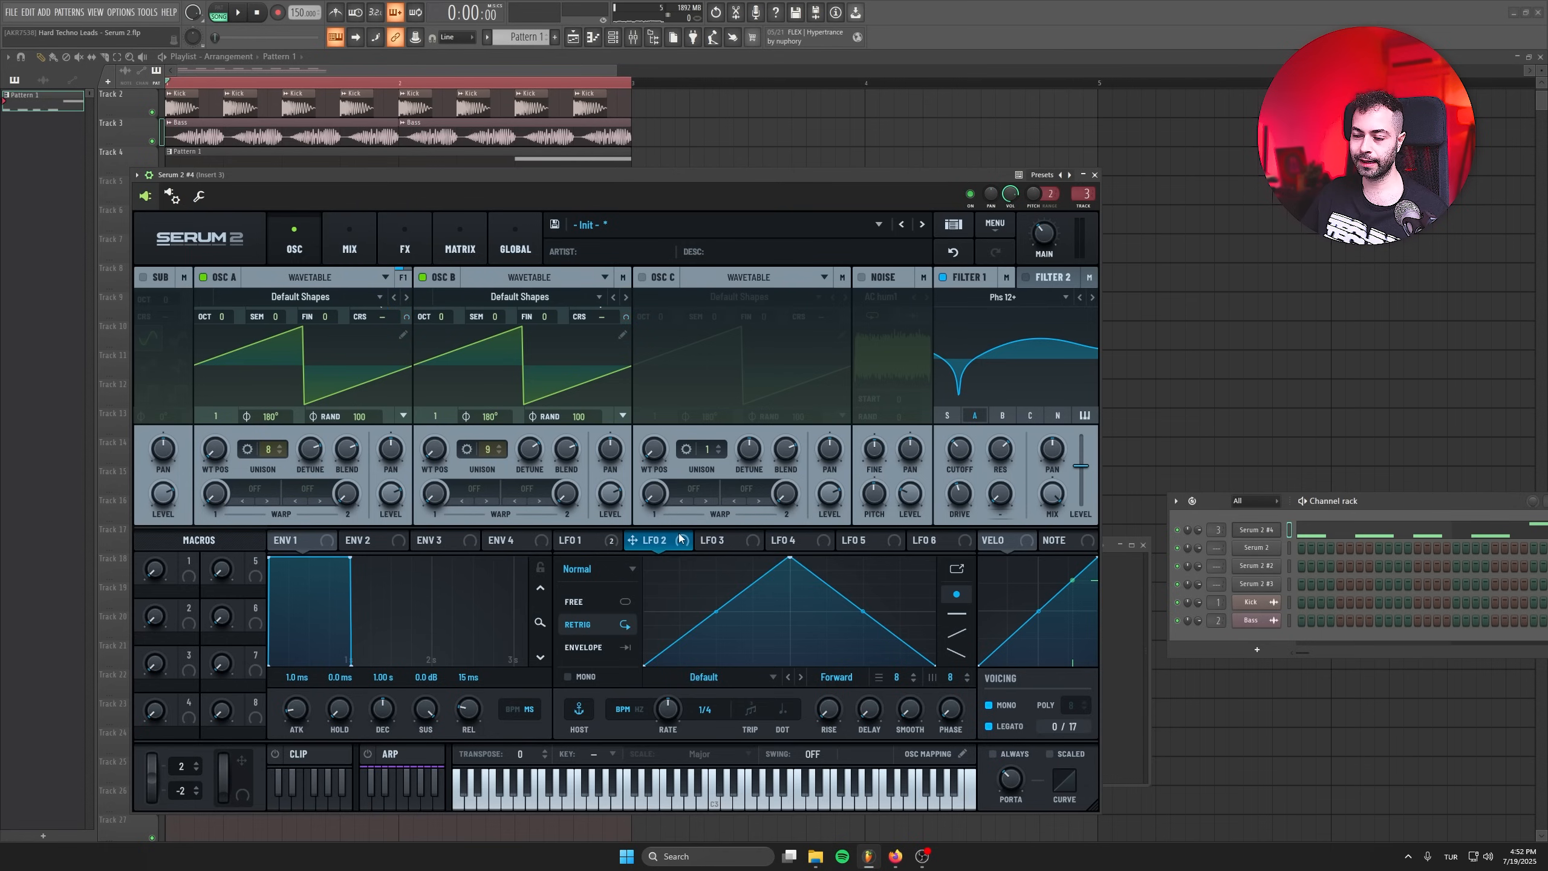
left_click_drag(797, 558, 725, 630)
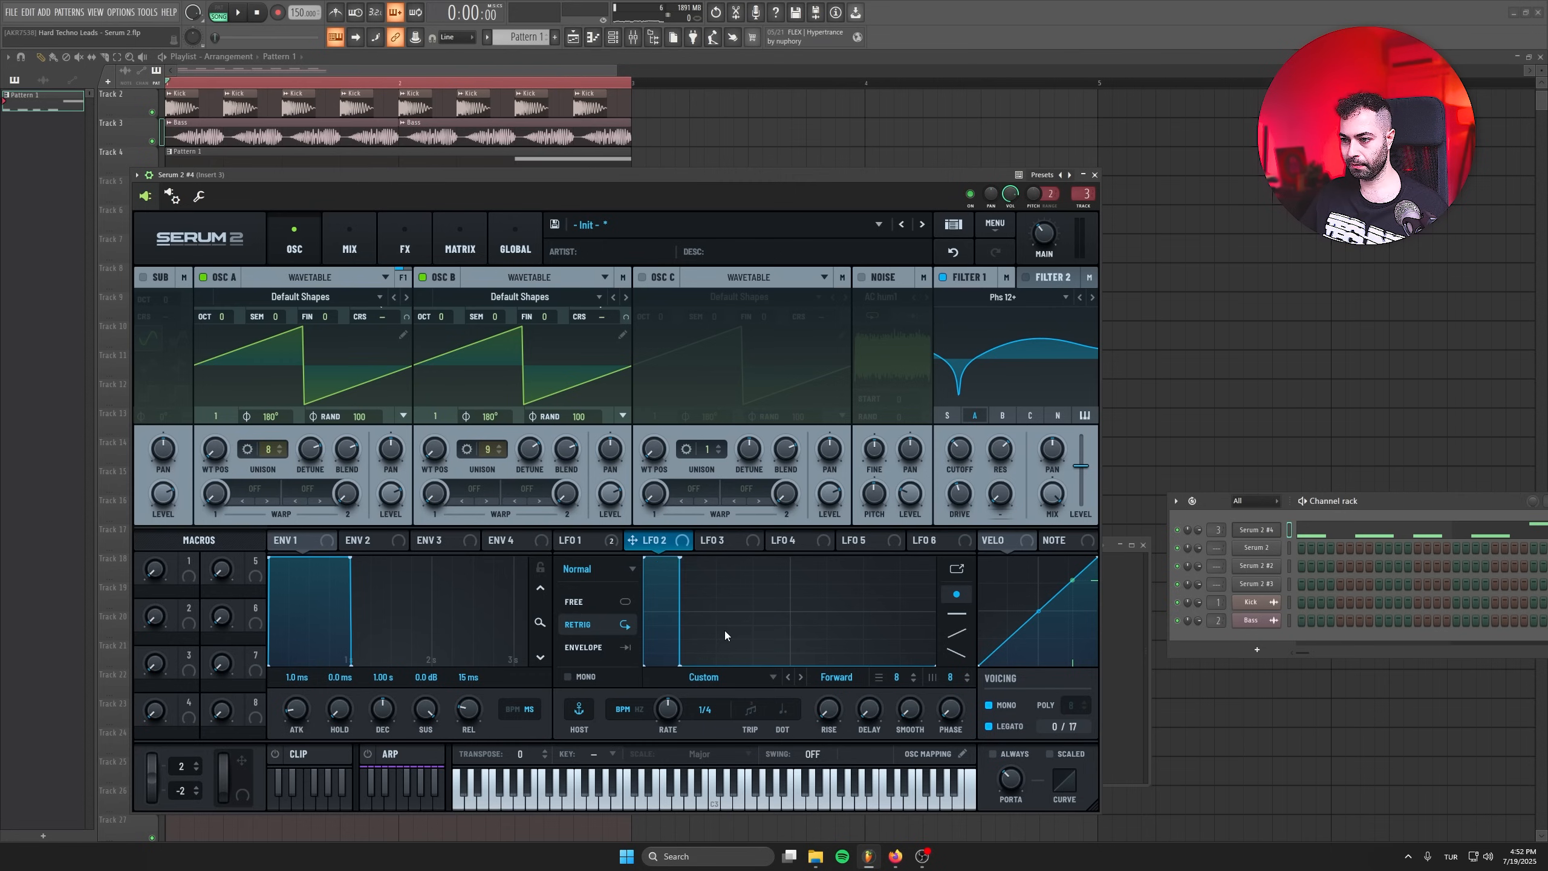
double_click(718, 560)
double_click(754, 560)
double_click(755, 663)
left_click_drag(815, 603, 826, 550)
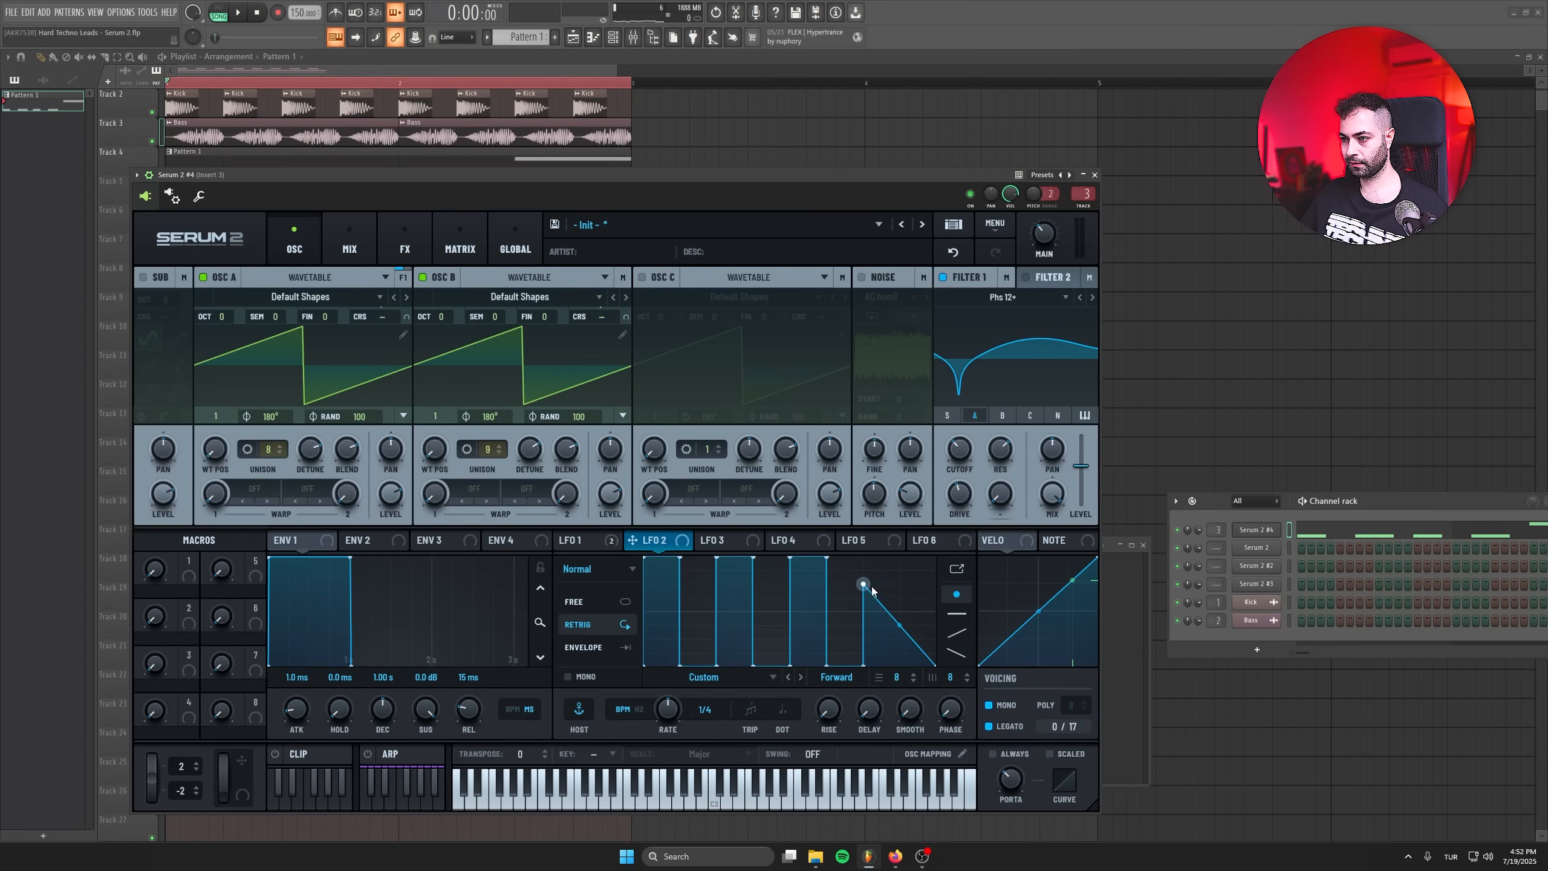
left_click_drag(903, 733, 901, 557)
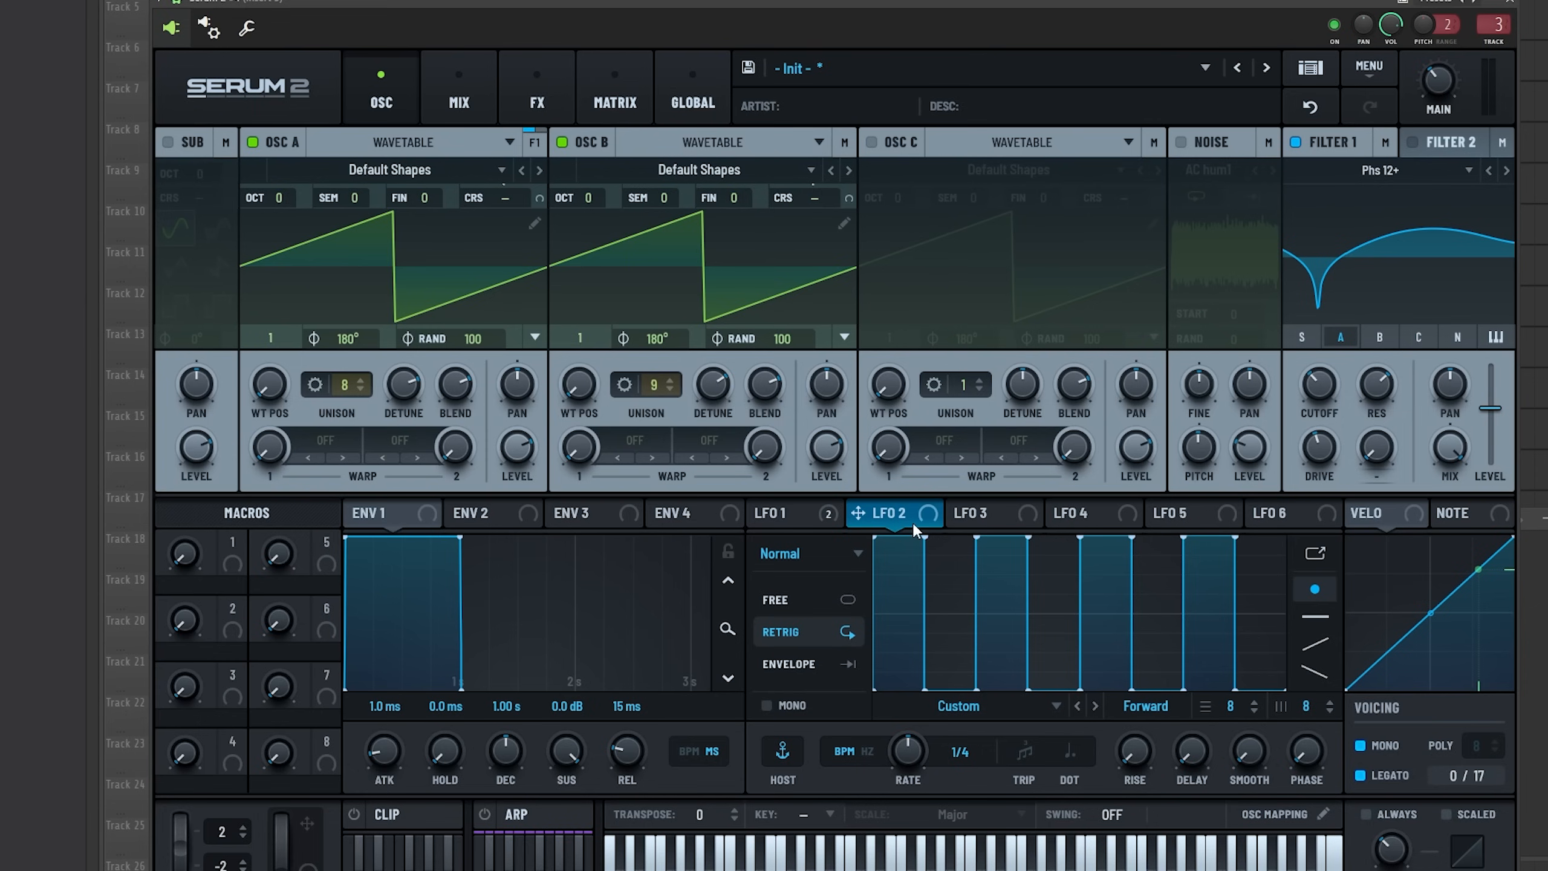
Assign LFO 2 to the levels of oscillators A and B and audition the gated lead with the arrangement.
left_click_drag(929, 513, 817, 436)
left_click_drag(896, 514, 516, 446)
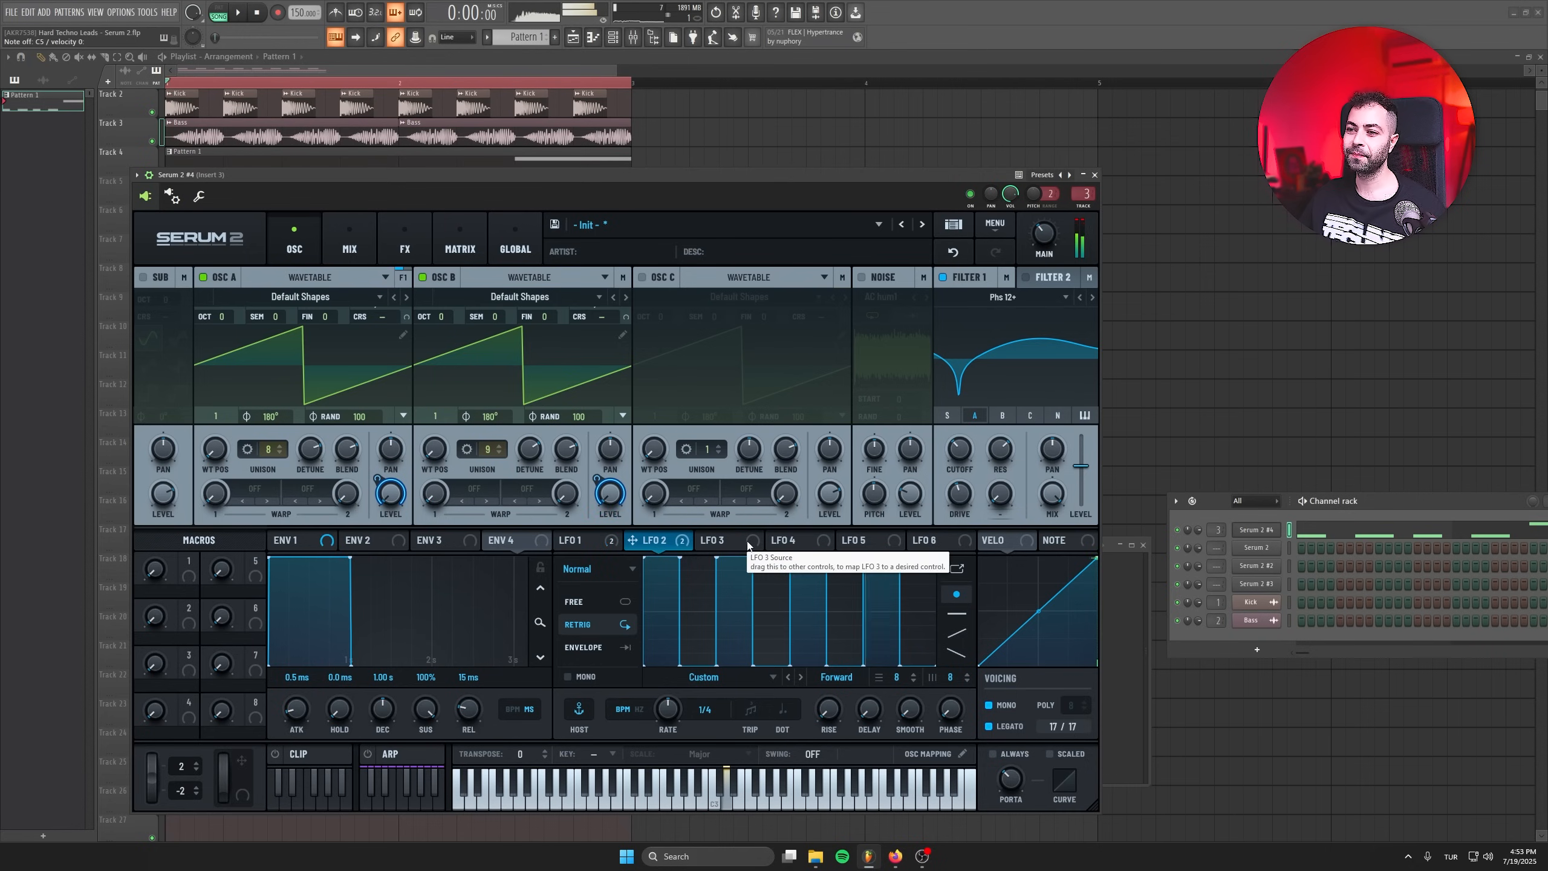
left_click(236, 12)
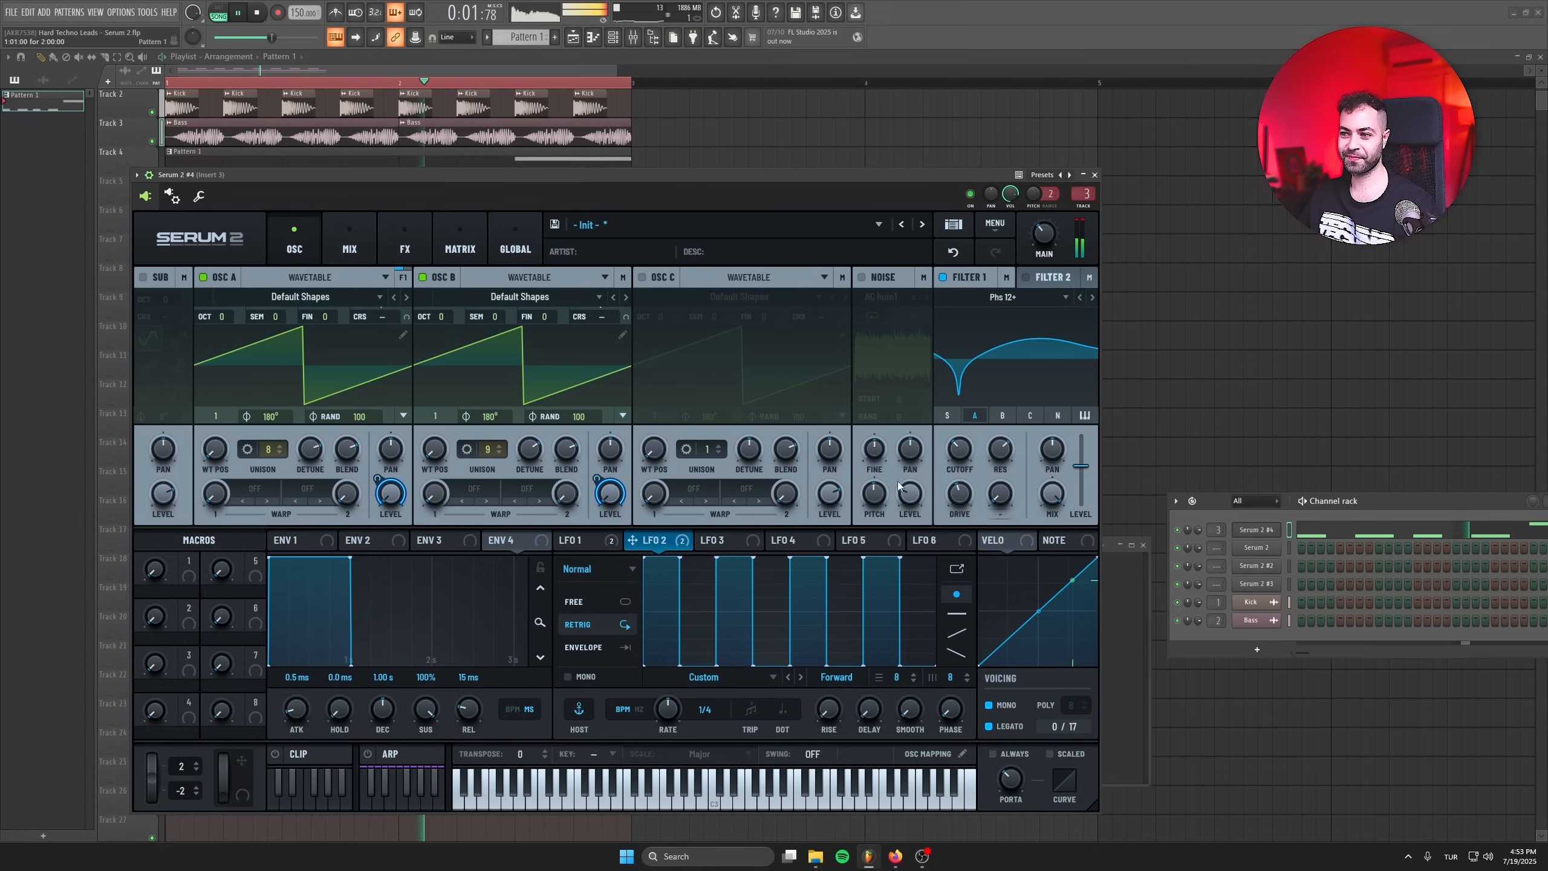
key("space")
Try different LFO 2 rates, including 32 bar, 1/4 and 1/2, while listening to the pattern.
left_click_drag(672, 717, 683, 793)
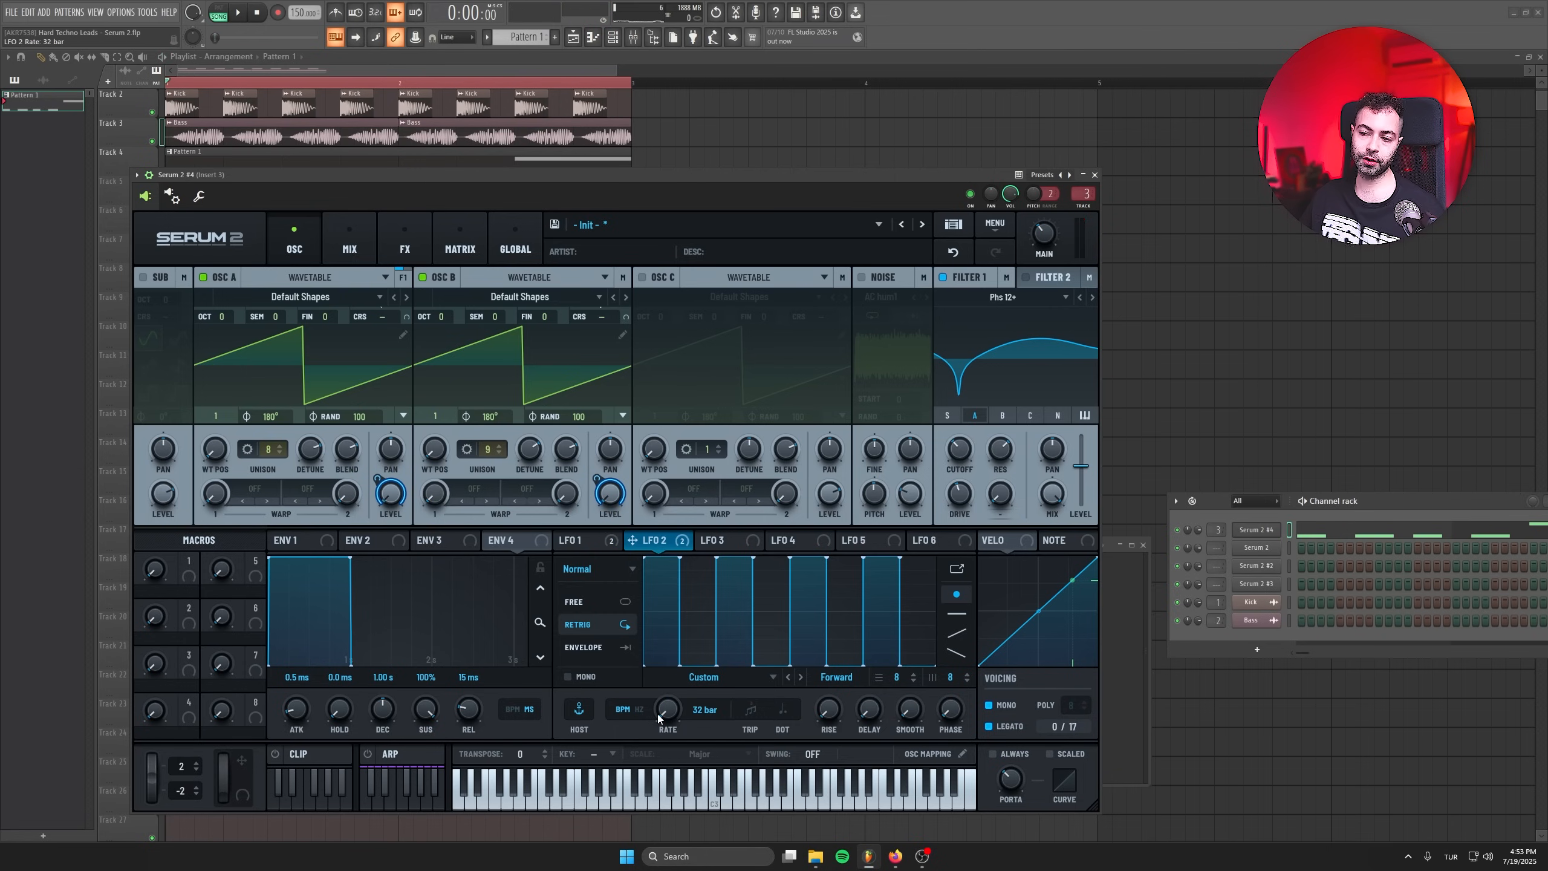
key("space")
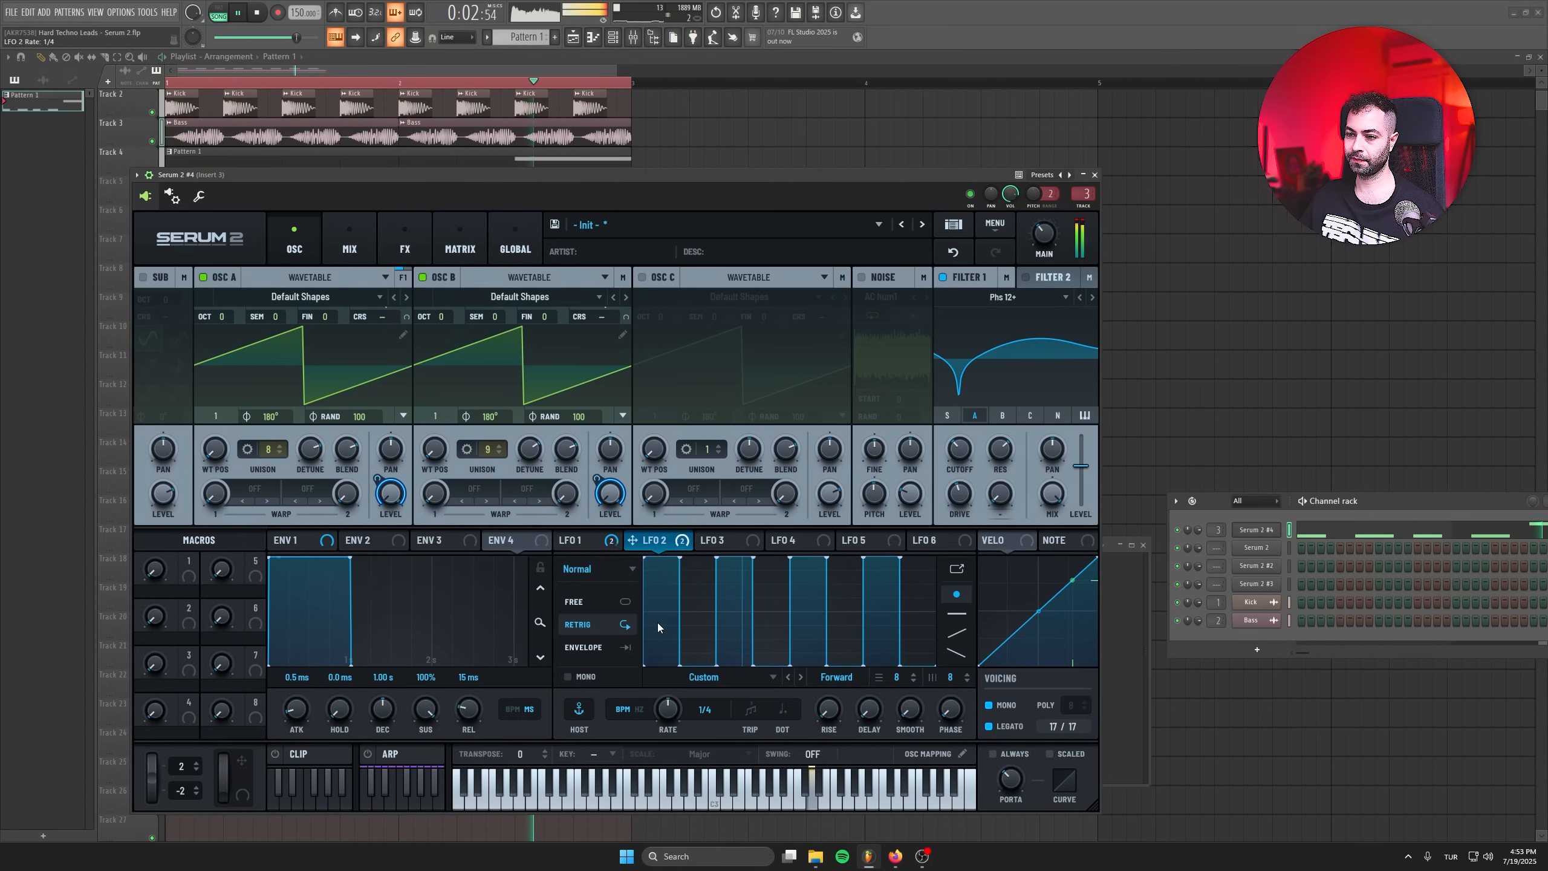
left_click_drag(669, 757, 663, 634)
key("space")
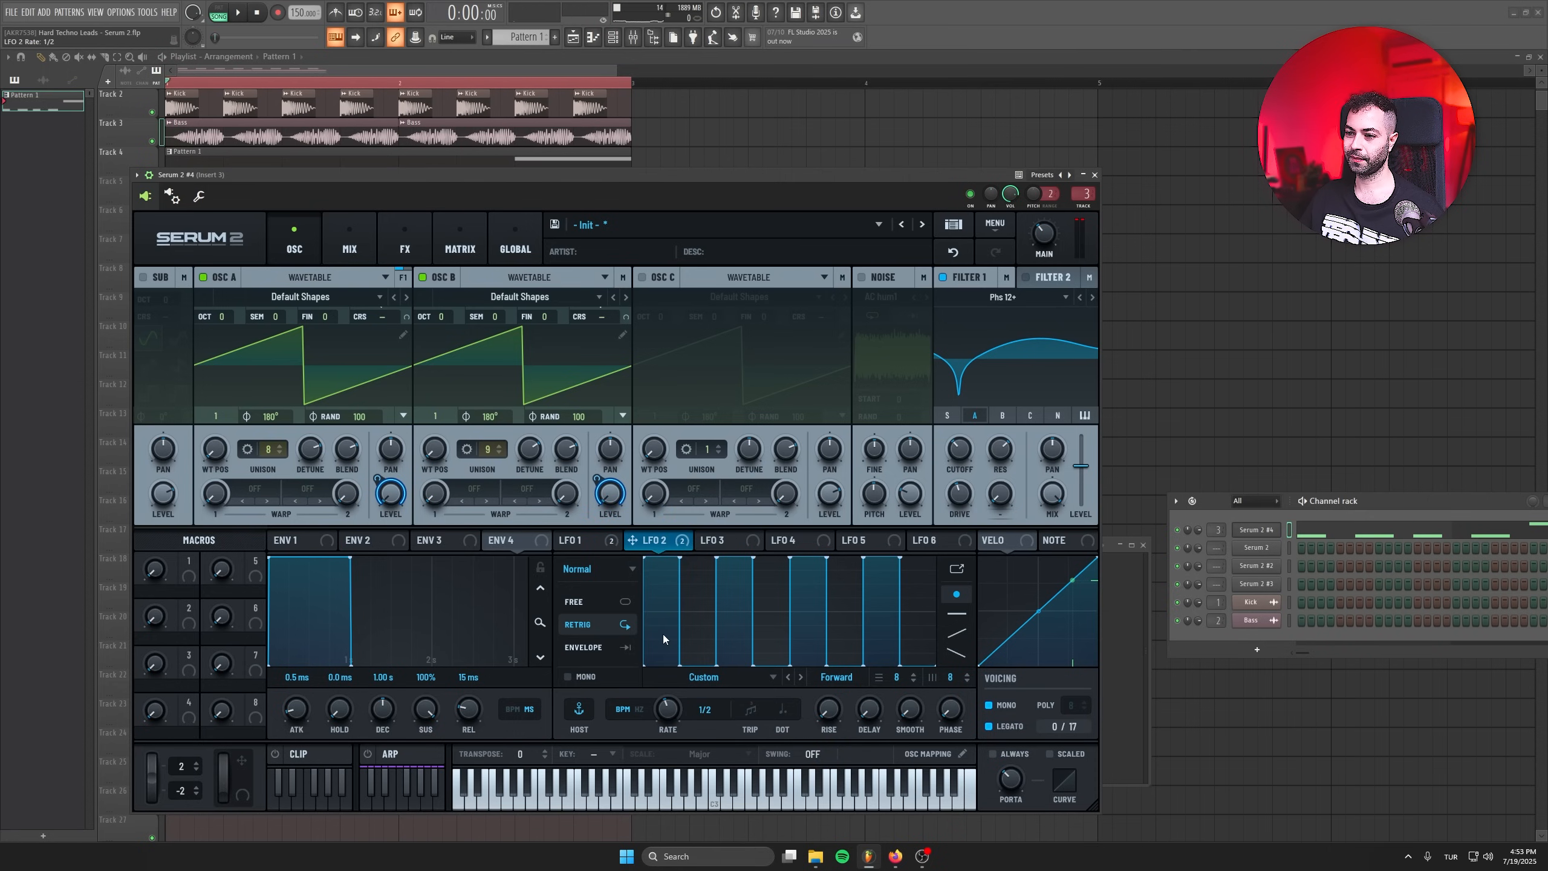
Map Macro 1 to the LFO 2 rate with a 32 bar base rate and audition the macro during playback.
left_click_drag(186, 578, 679, 714)
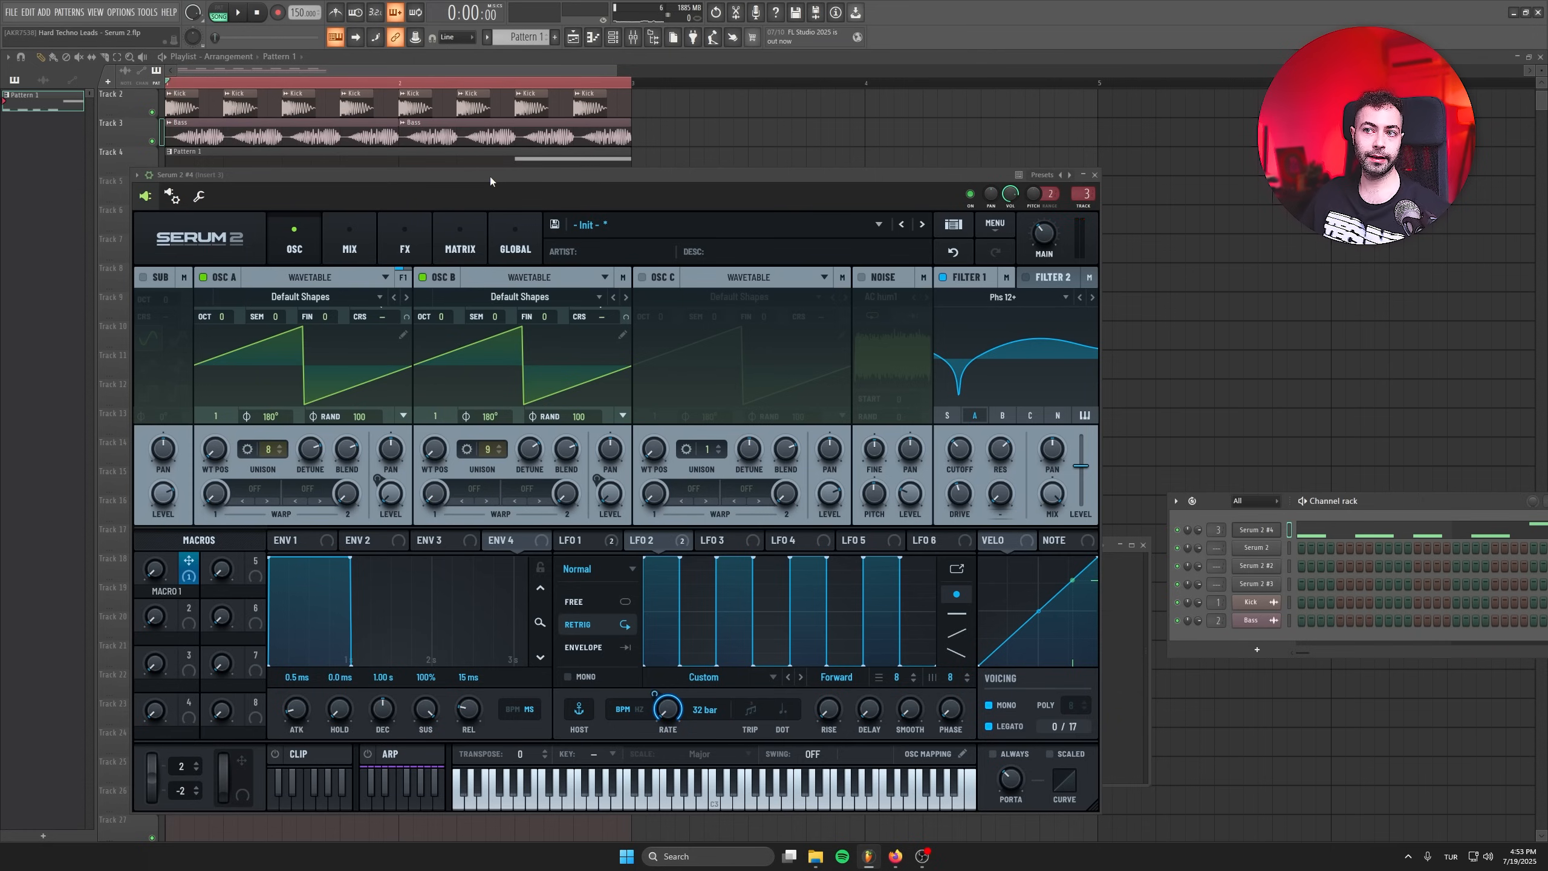
left_click_drag(490, 177, 489, 229)
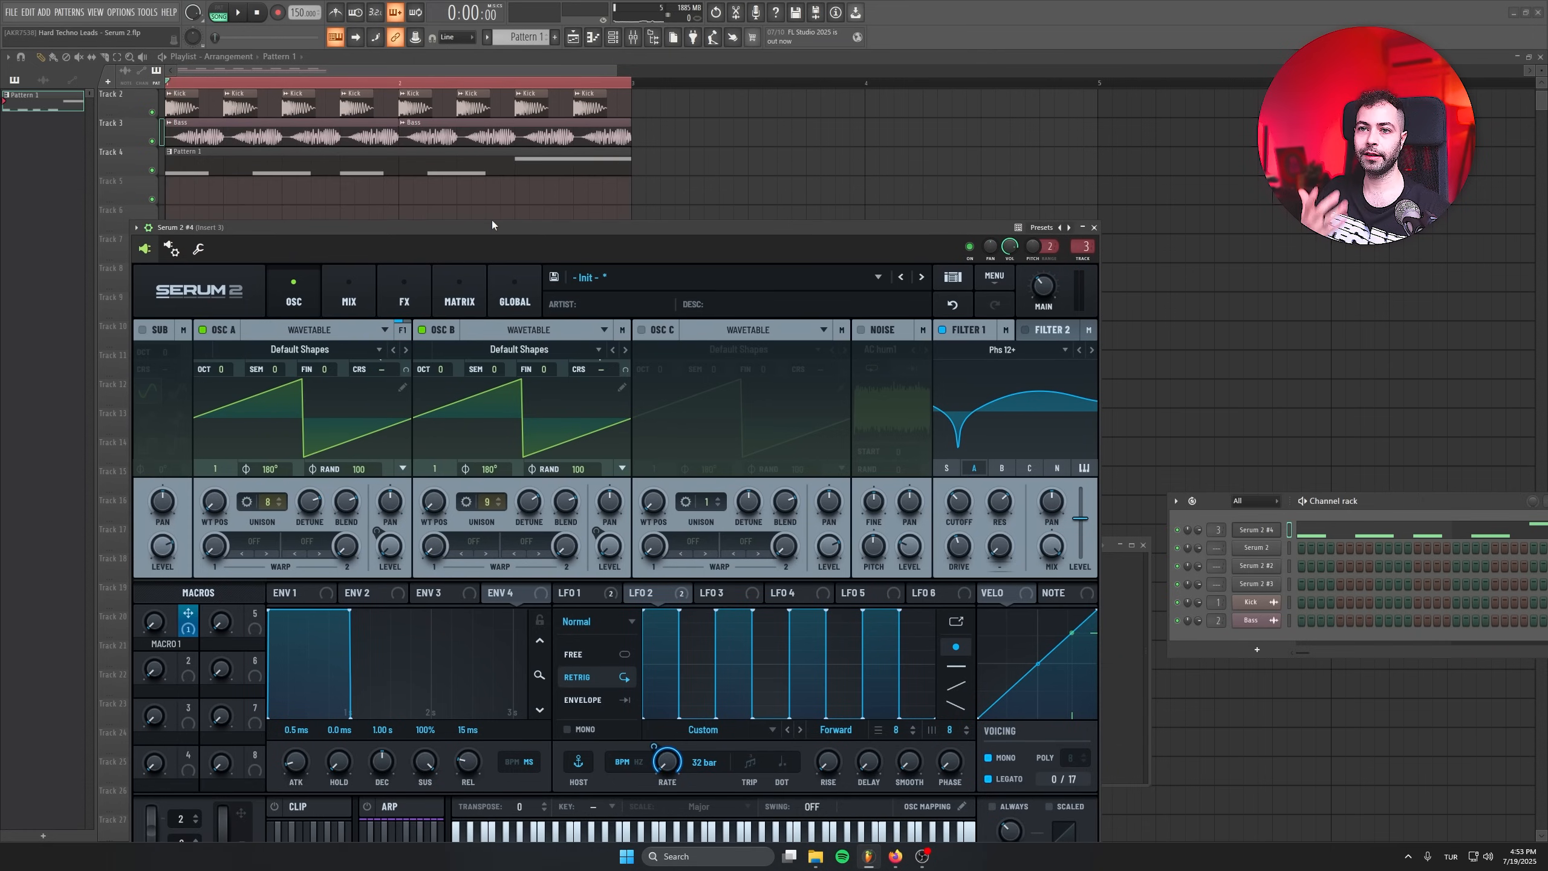
key("space")
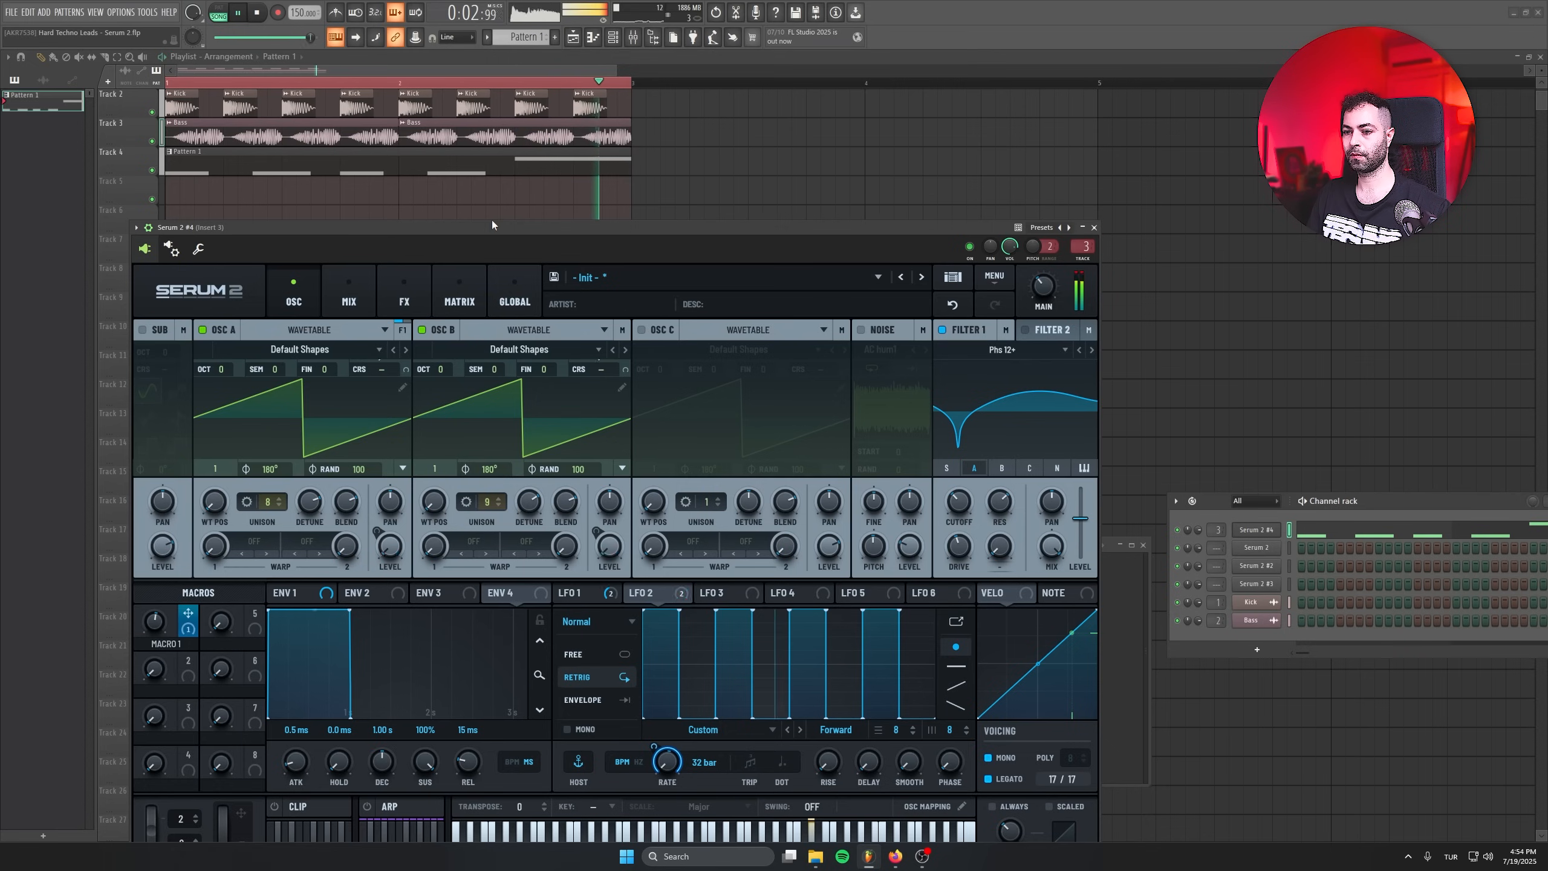
key("space")
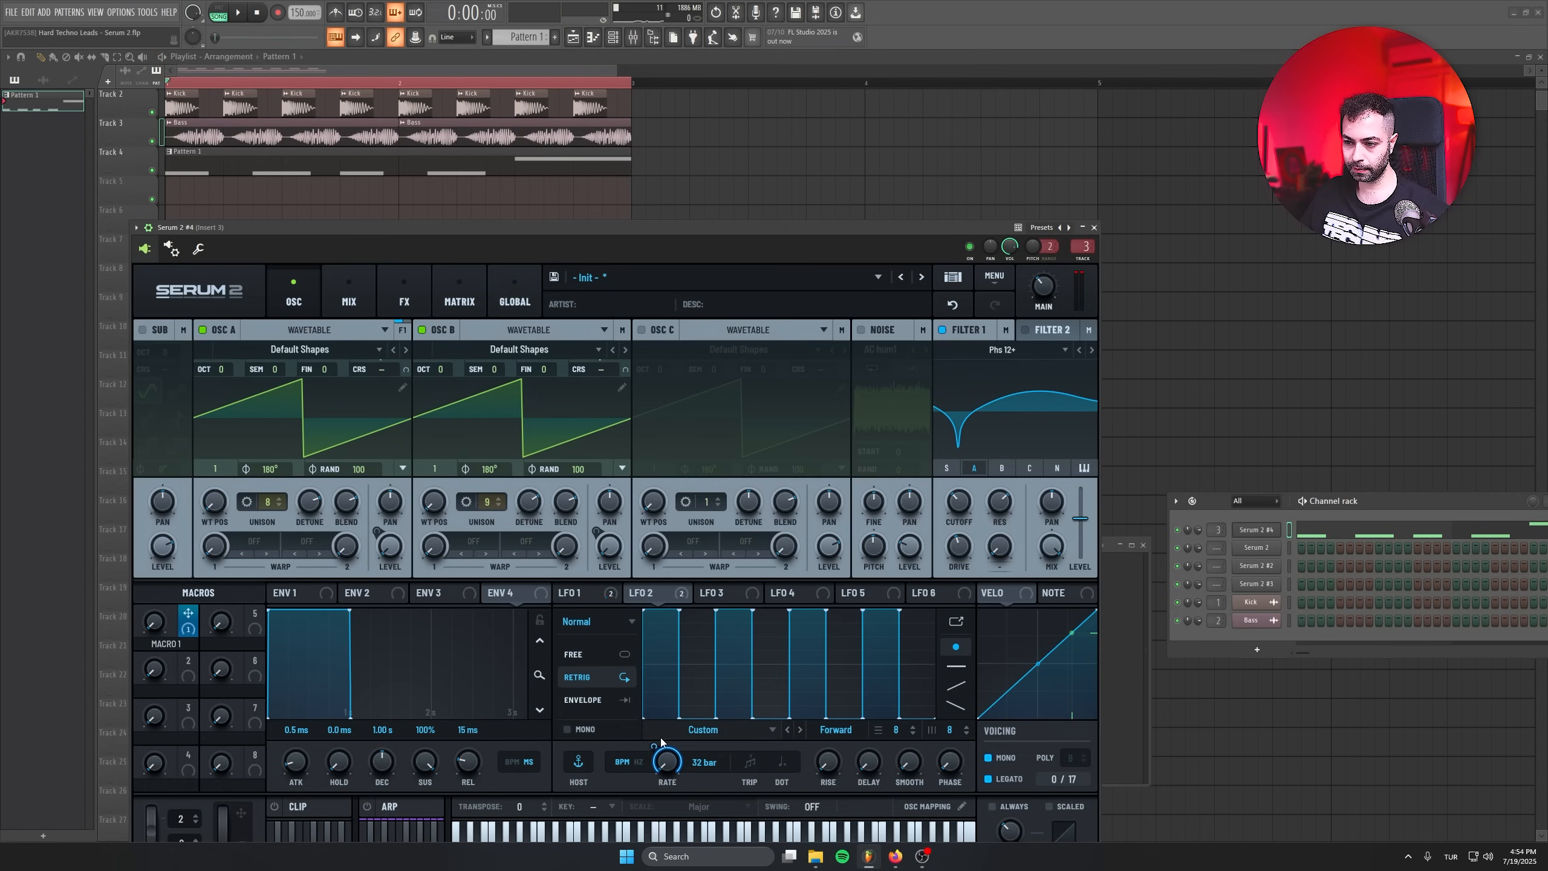
Reduce Macro 1's modulation range on the LFO 2 rate and play the arrangement to check the sweep.
mouse_move(653, 749)
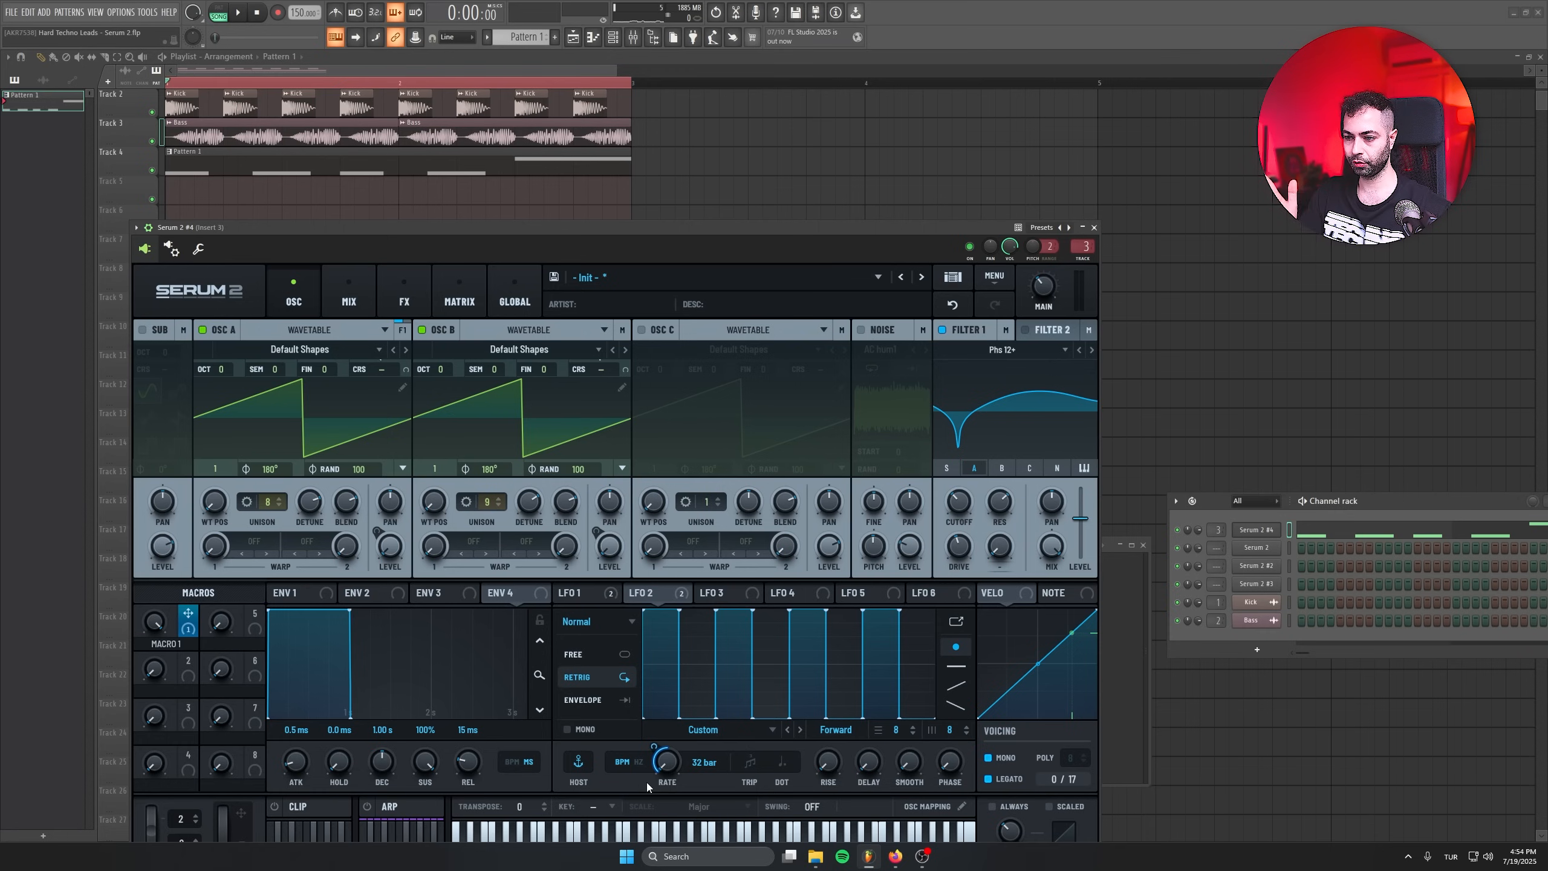
key("space")
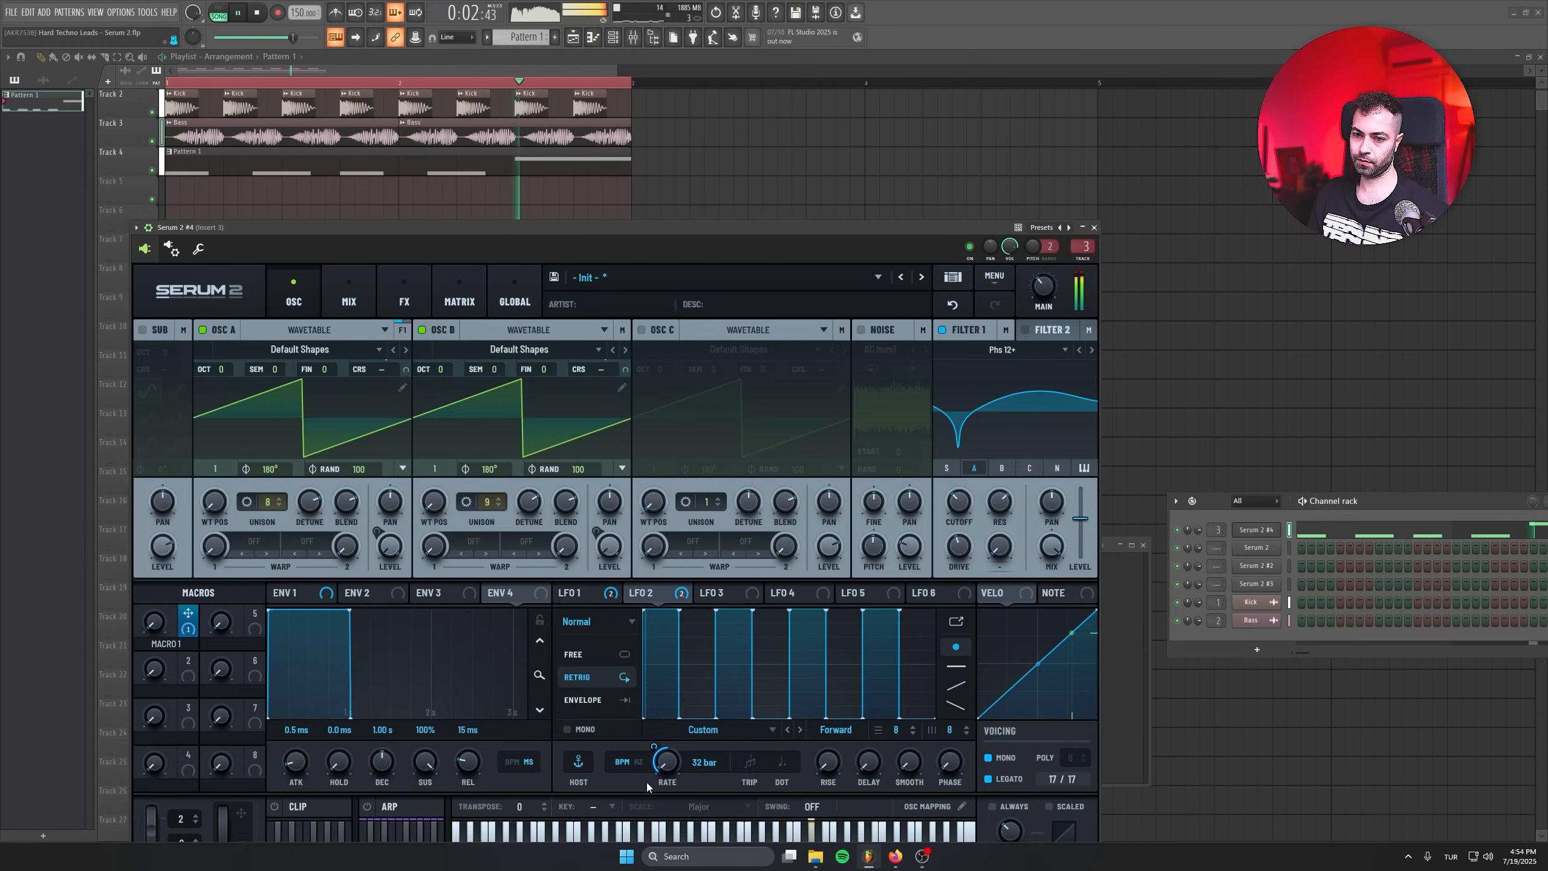
key("space")
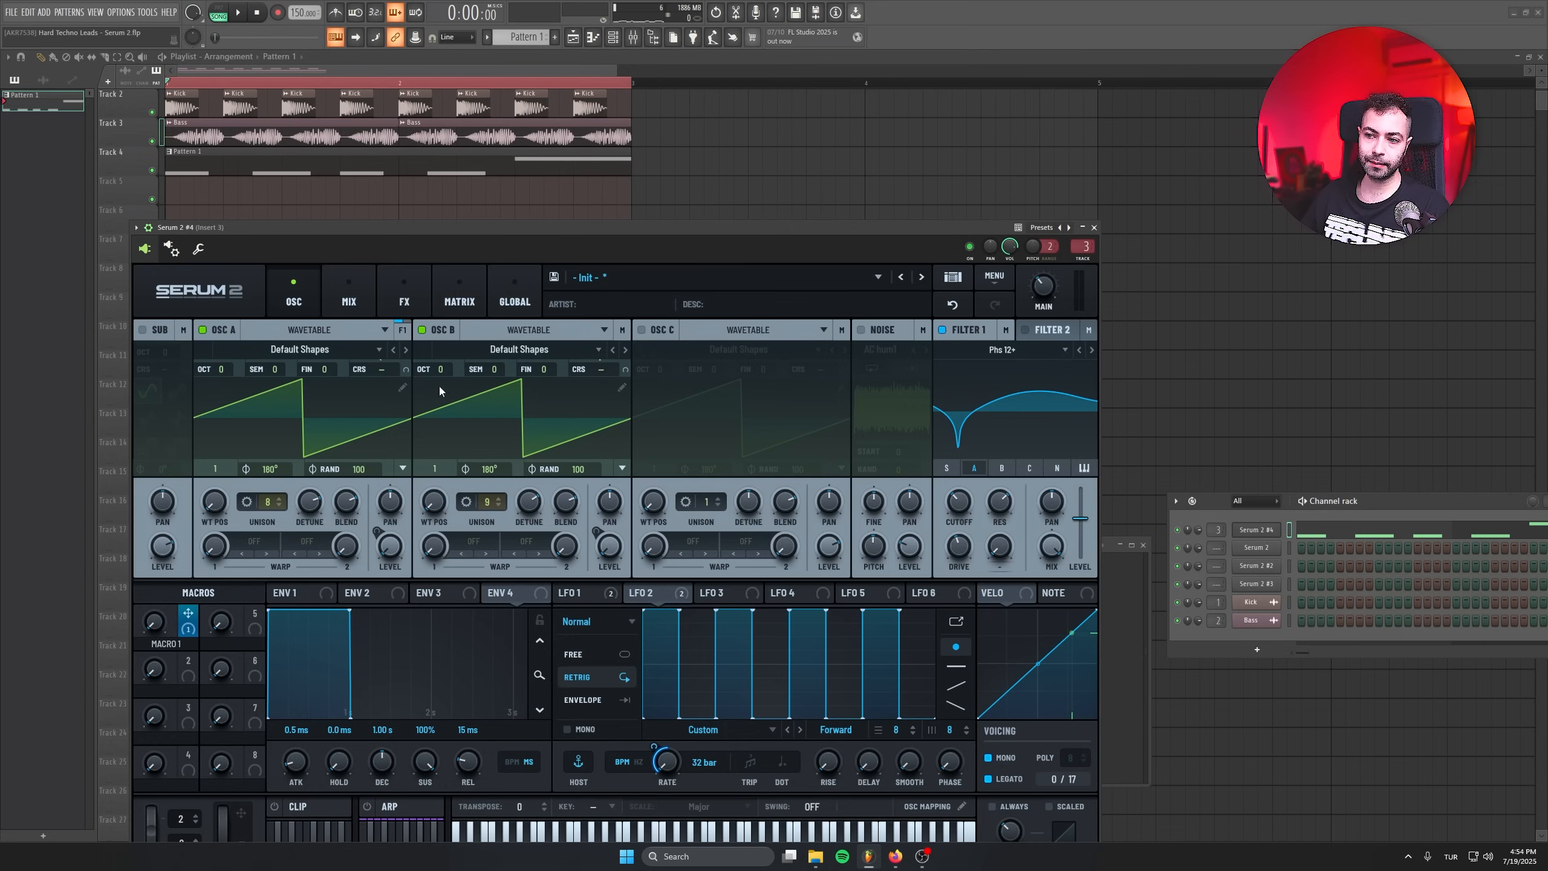
Assign LFO 3 to the fine tuning of oscillators A and B, with a 3% amount on oscillator A.
left_click(711, 592)
left_click_drag(702, 592, 348, 372)
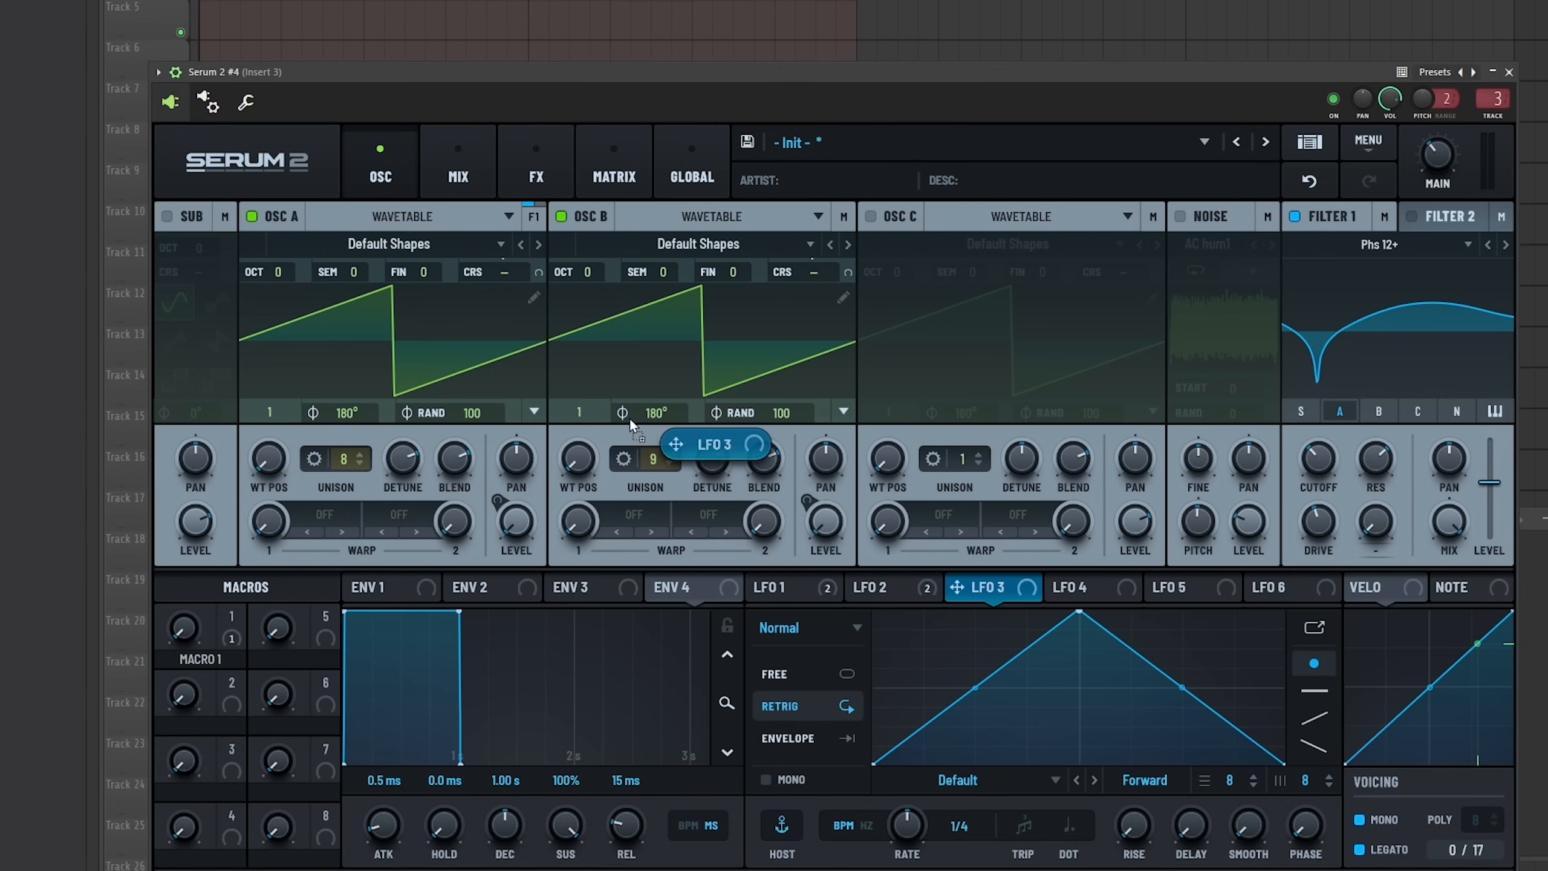
left_click_drag(457, 276, 451, 417)
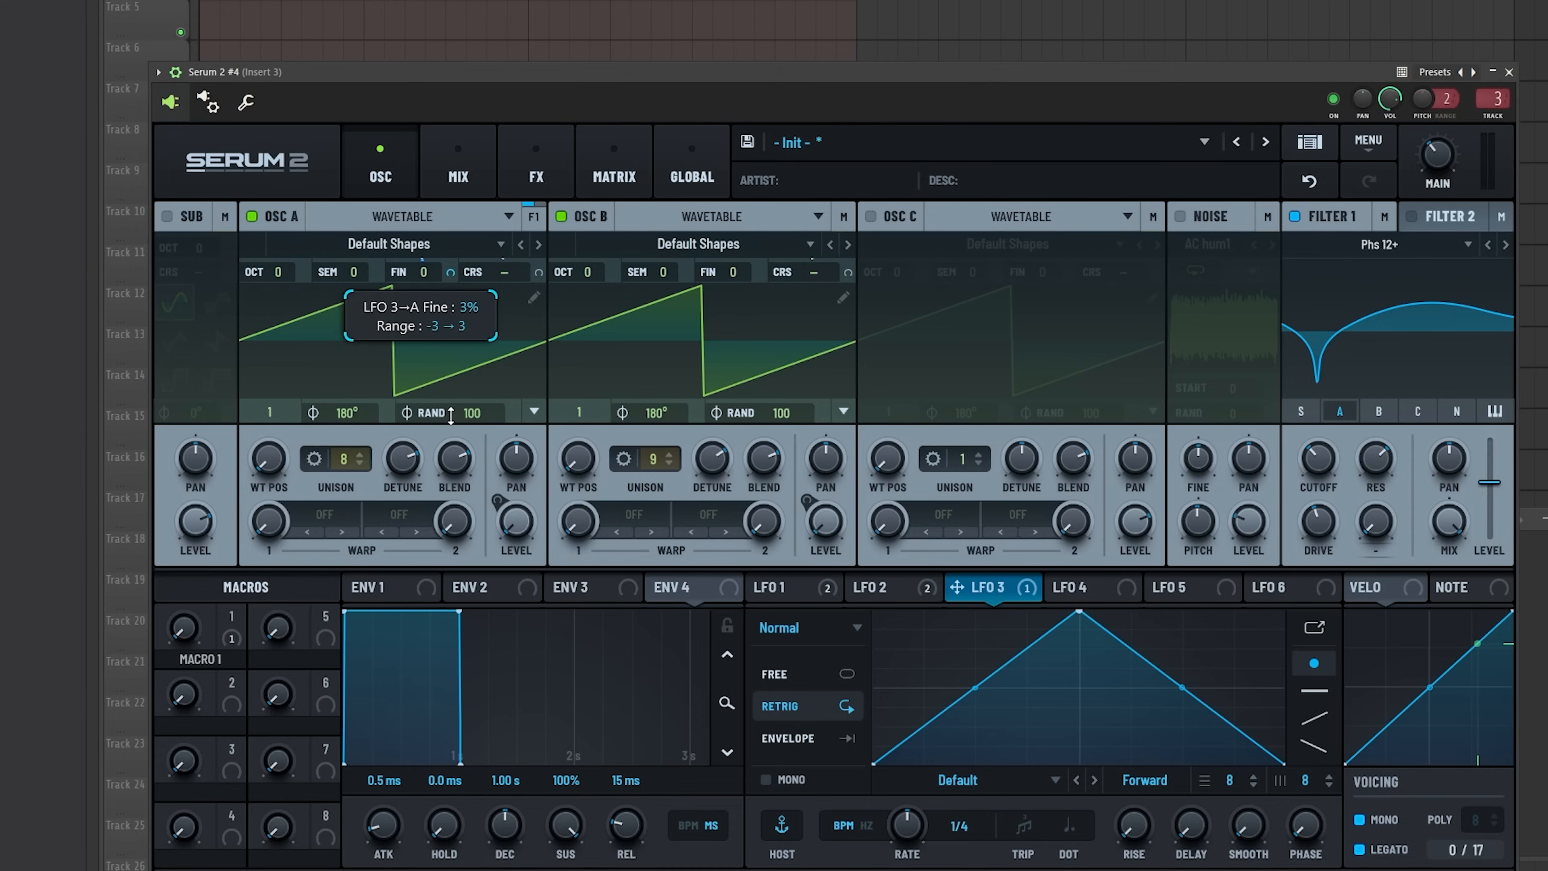
left_click_drag(1037, 591, 764, 298)
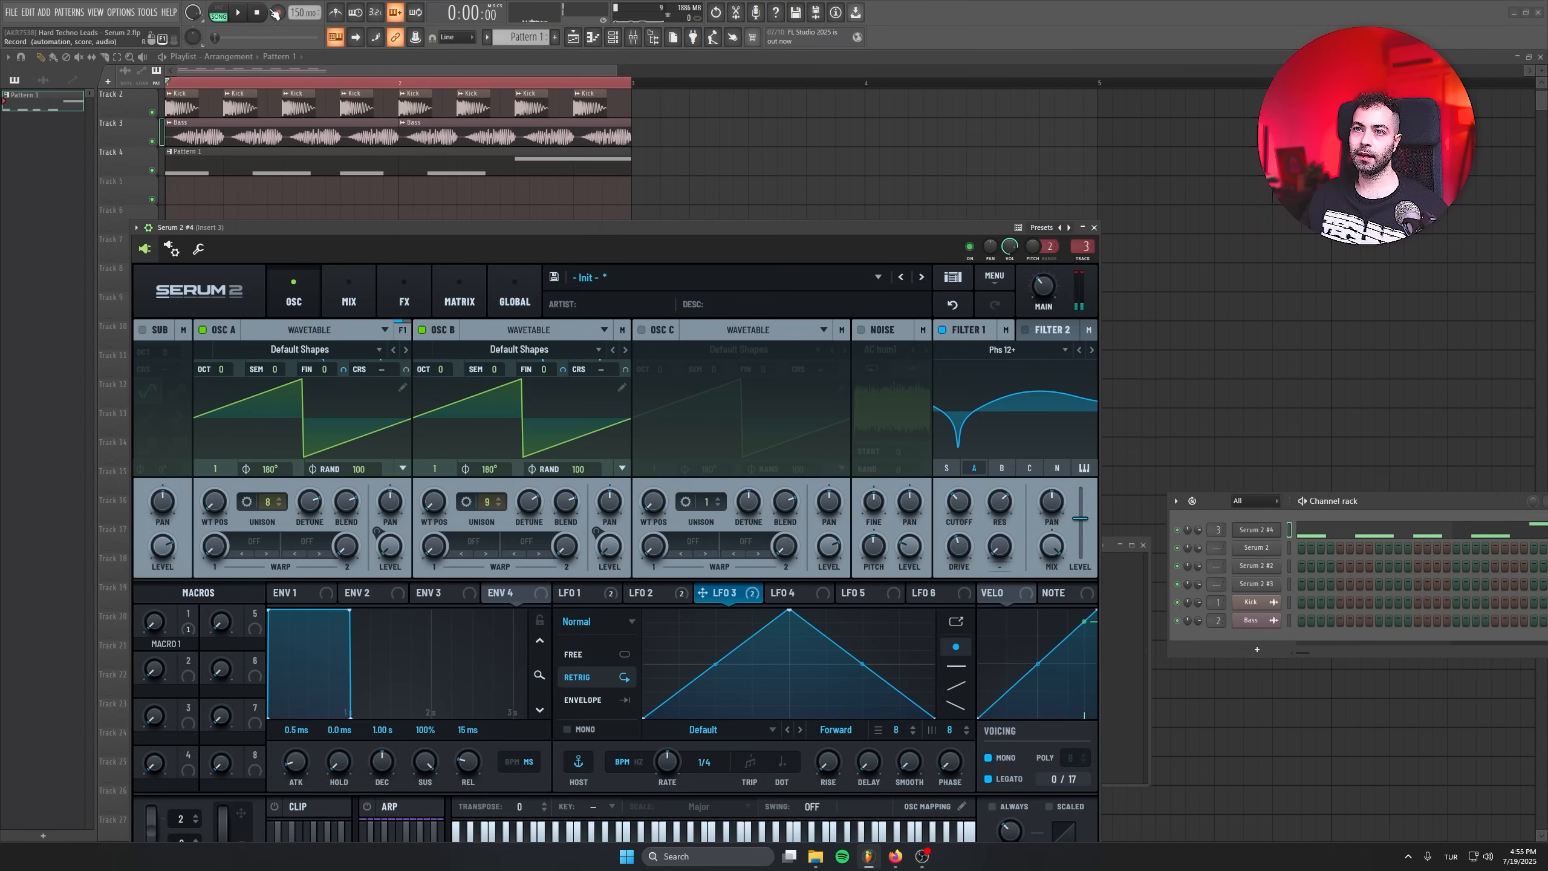
Load the S2 Tables analog wavetables Saw Alice into oscillator A and Saw Drift 303 into oscillator B.
left_click(336, 354)
mouse_move(271, 369)
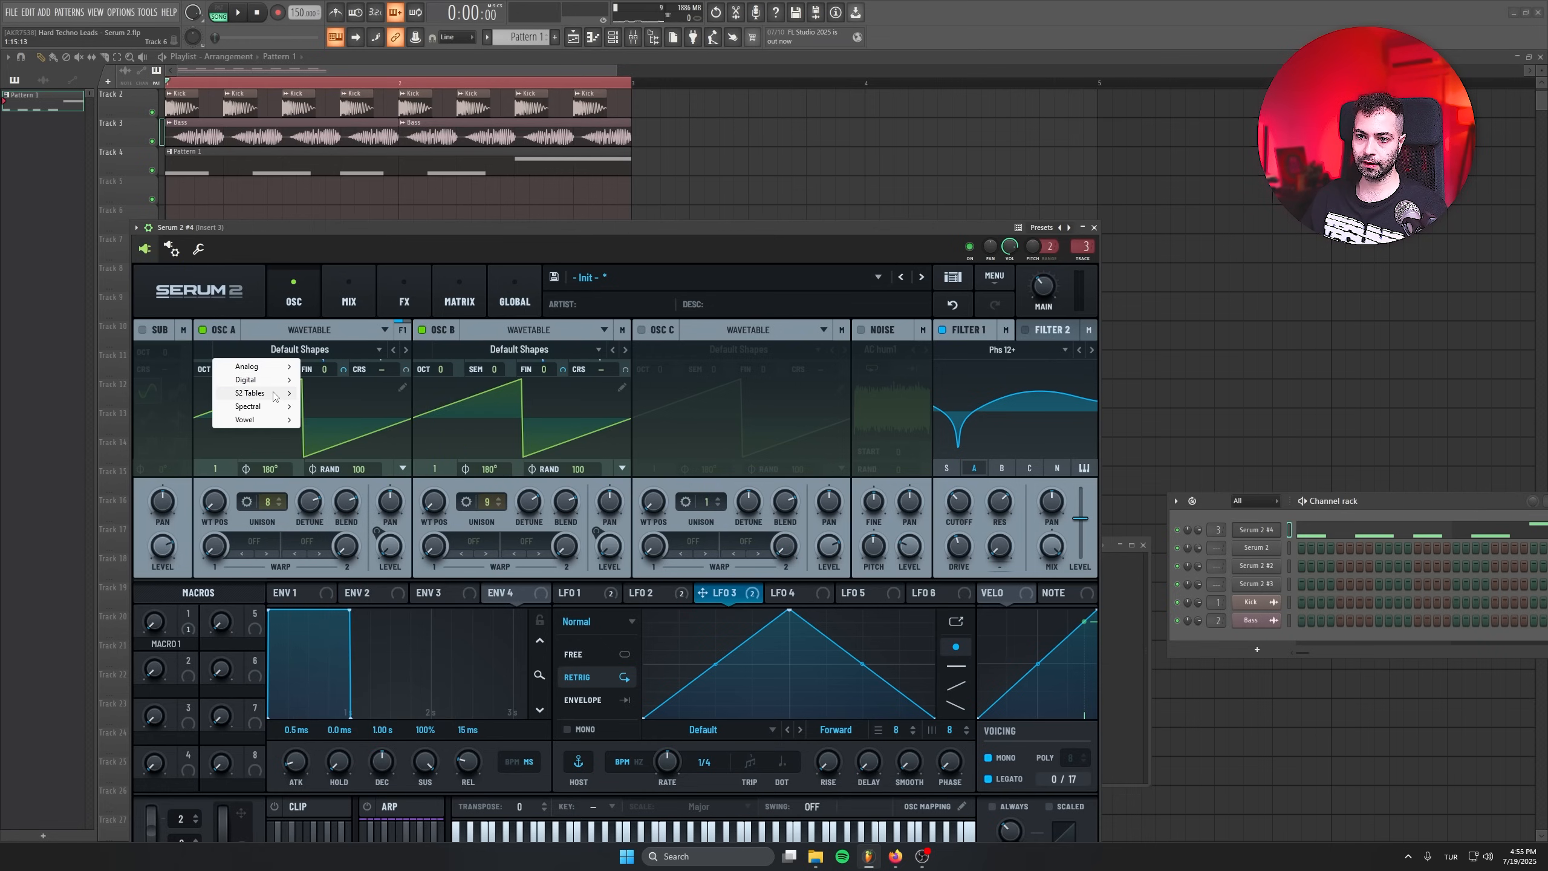
mouse_move(344, 396)
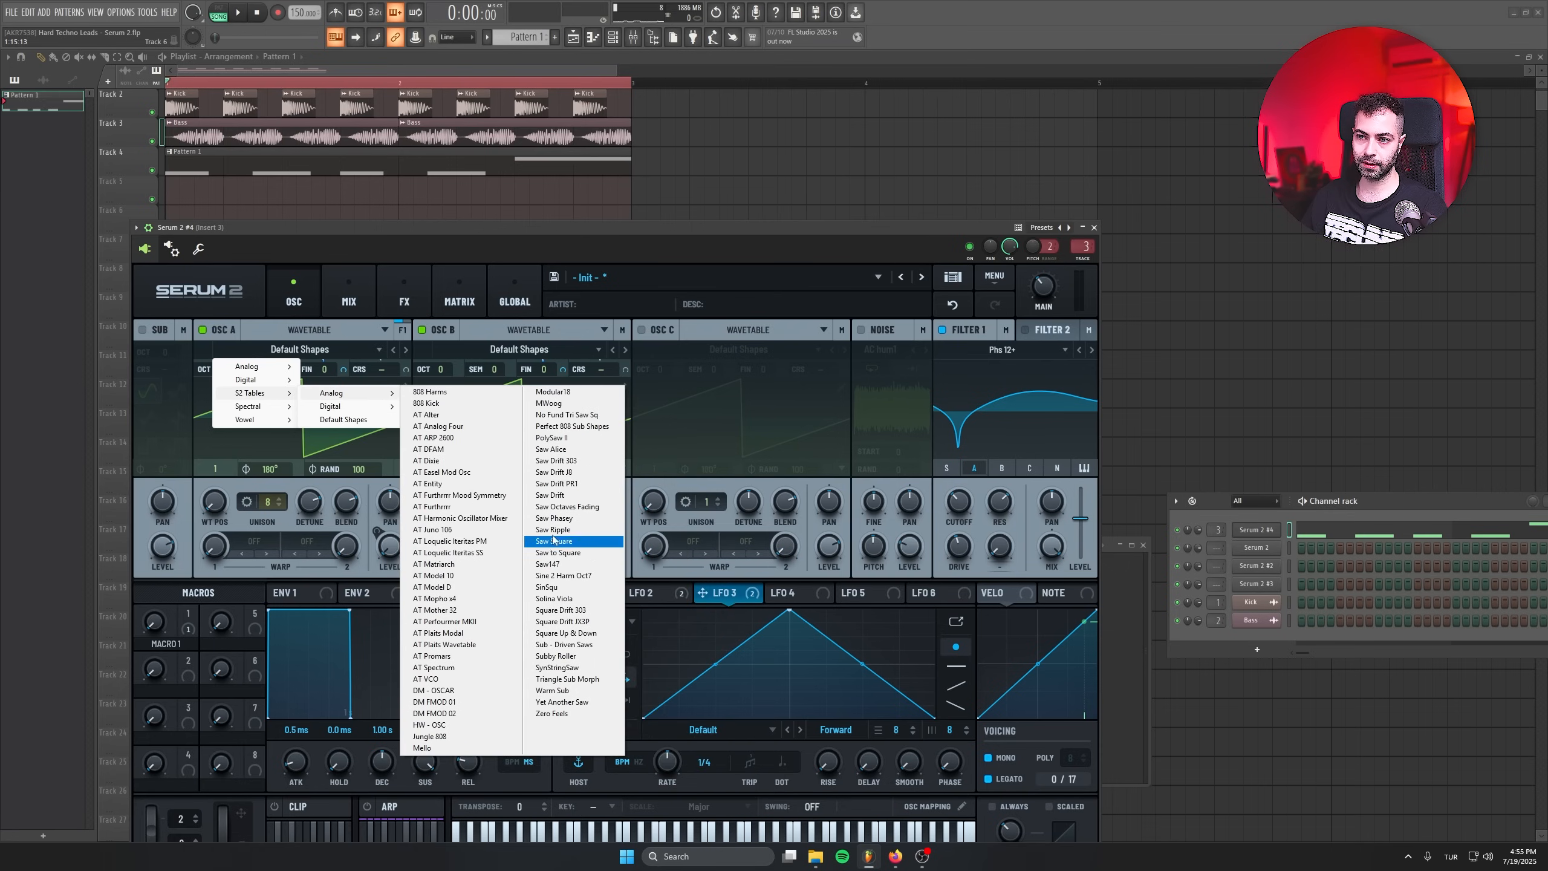
left_click(550, 449)
left_click(490, 353)
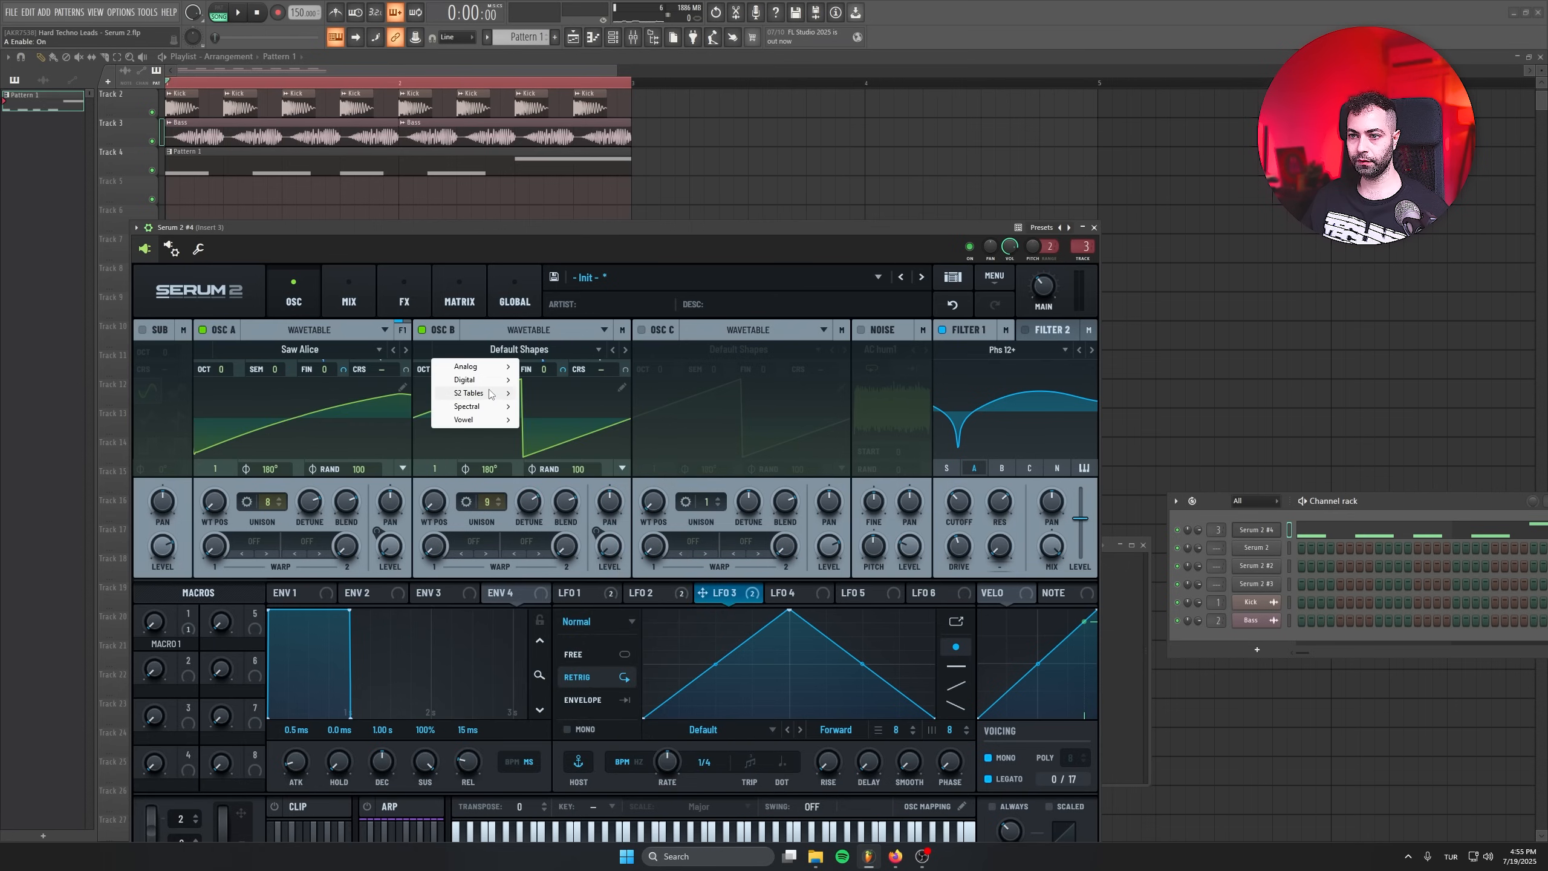
mouse_move(482, 393)
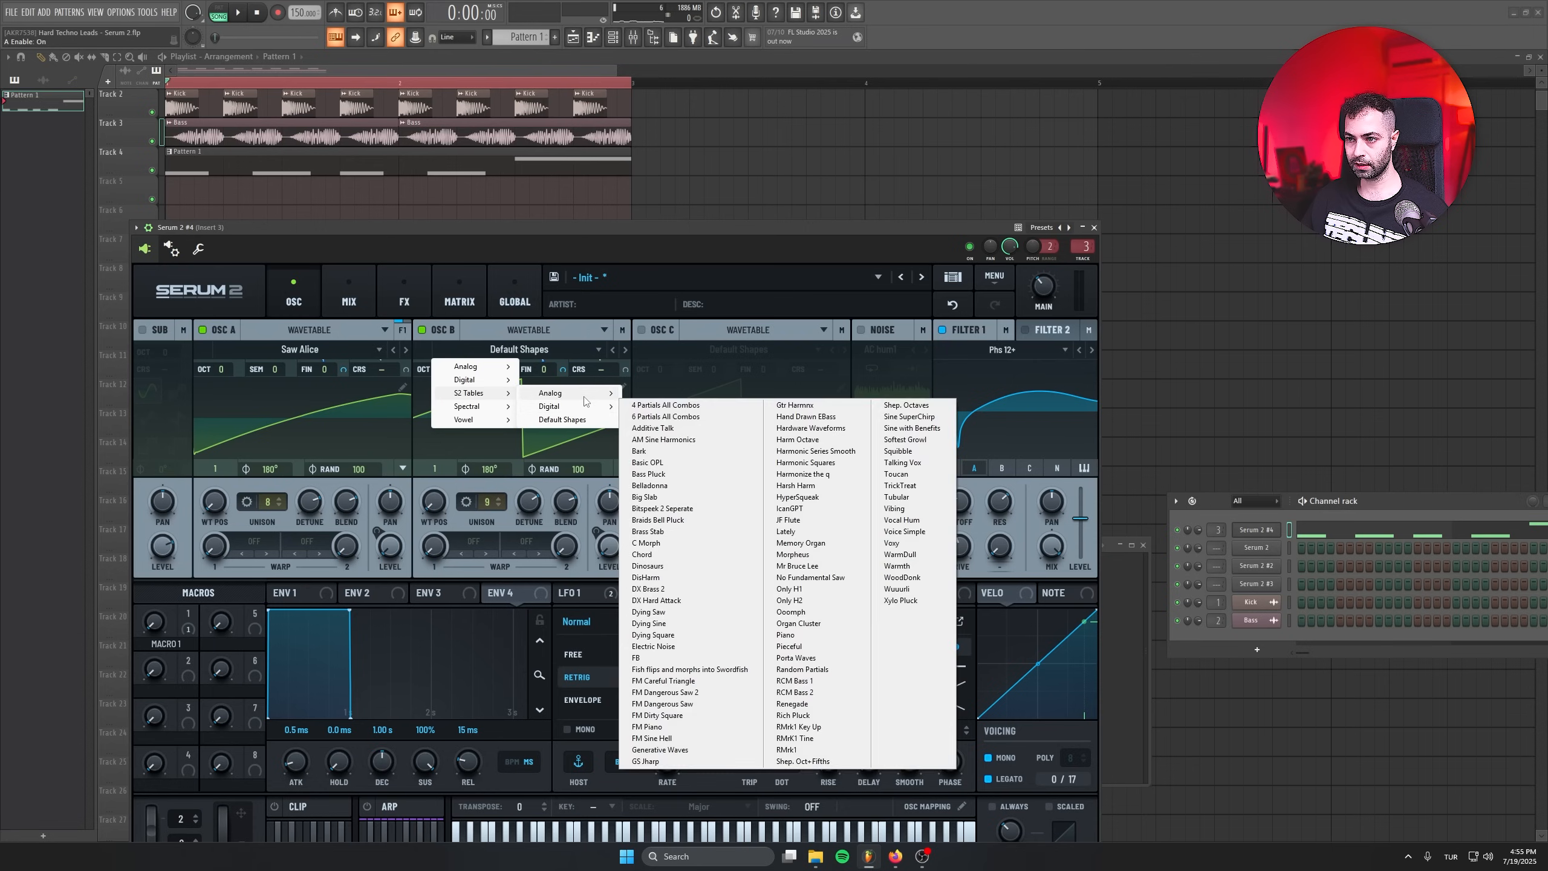
mouse_move(566, 393)
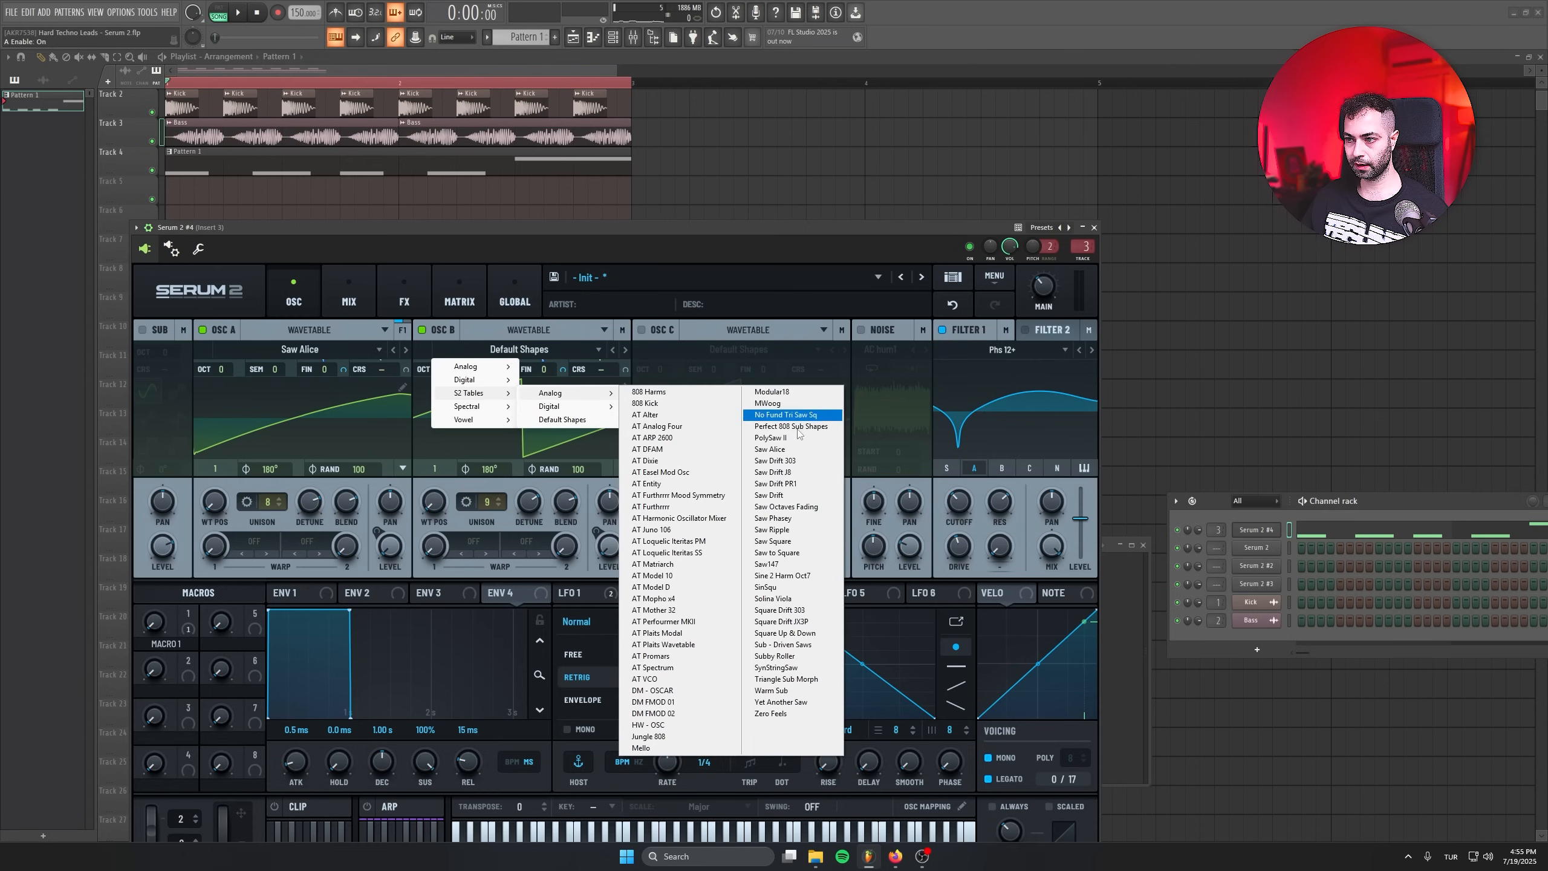
left_click(798, 463)
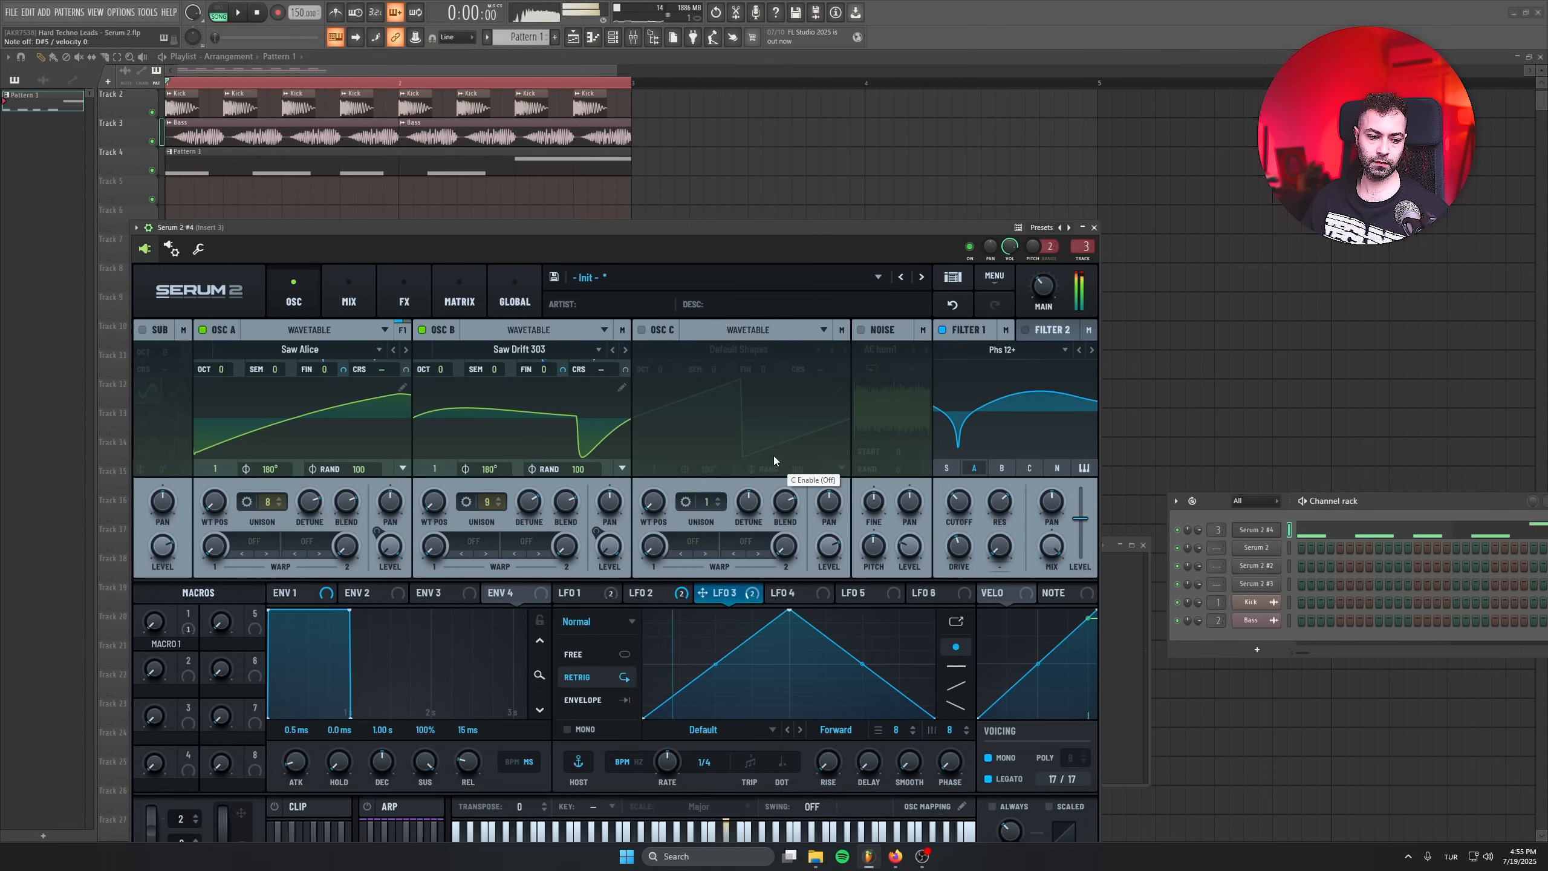
In a fresh Serum 2 instance, load Saw Alice into oscillator A with 16 unison voices and raise the main volume.
left_click_drag(511, 226, 500, 147)
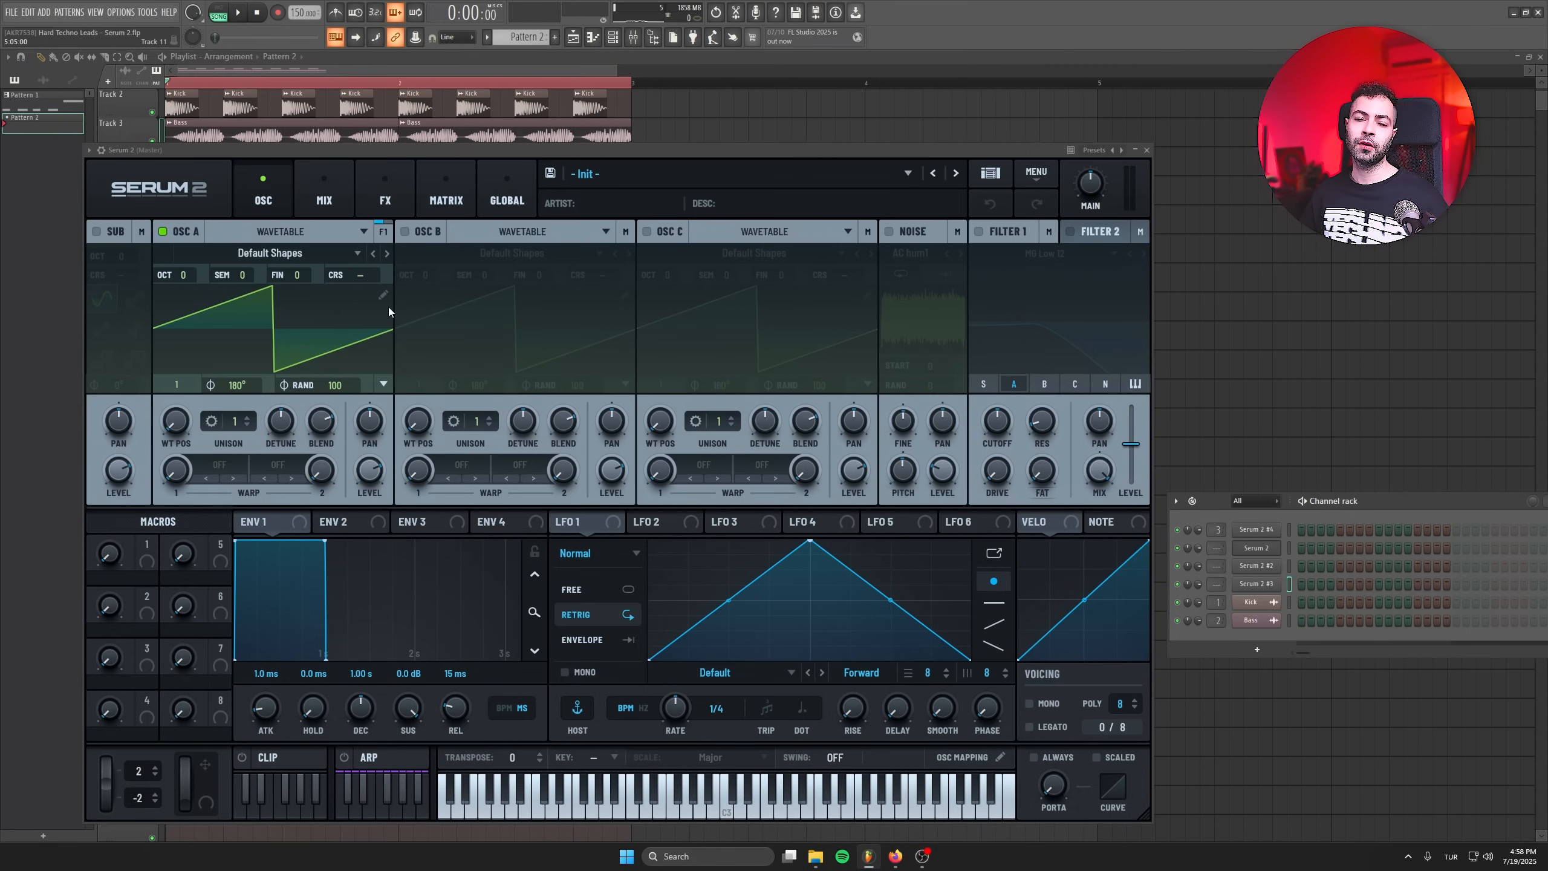
left_click(269, 252)
left_click(532, 356)
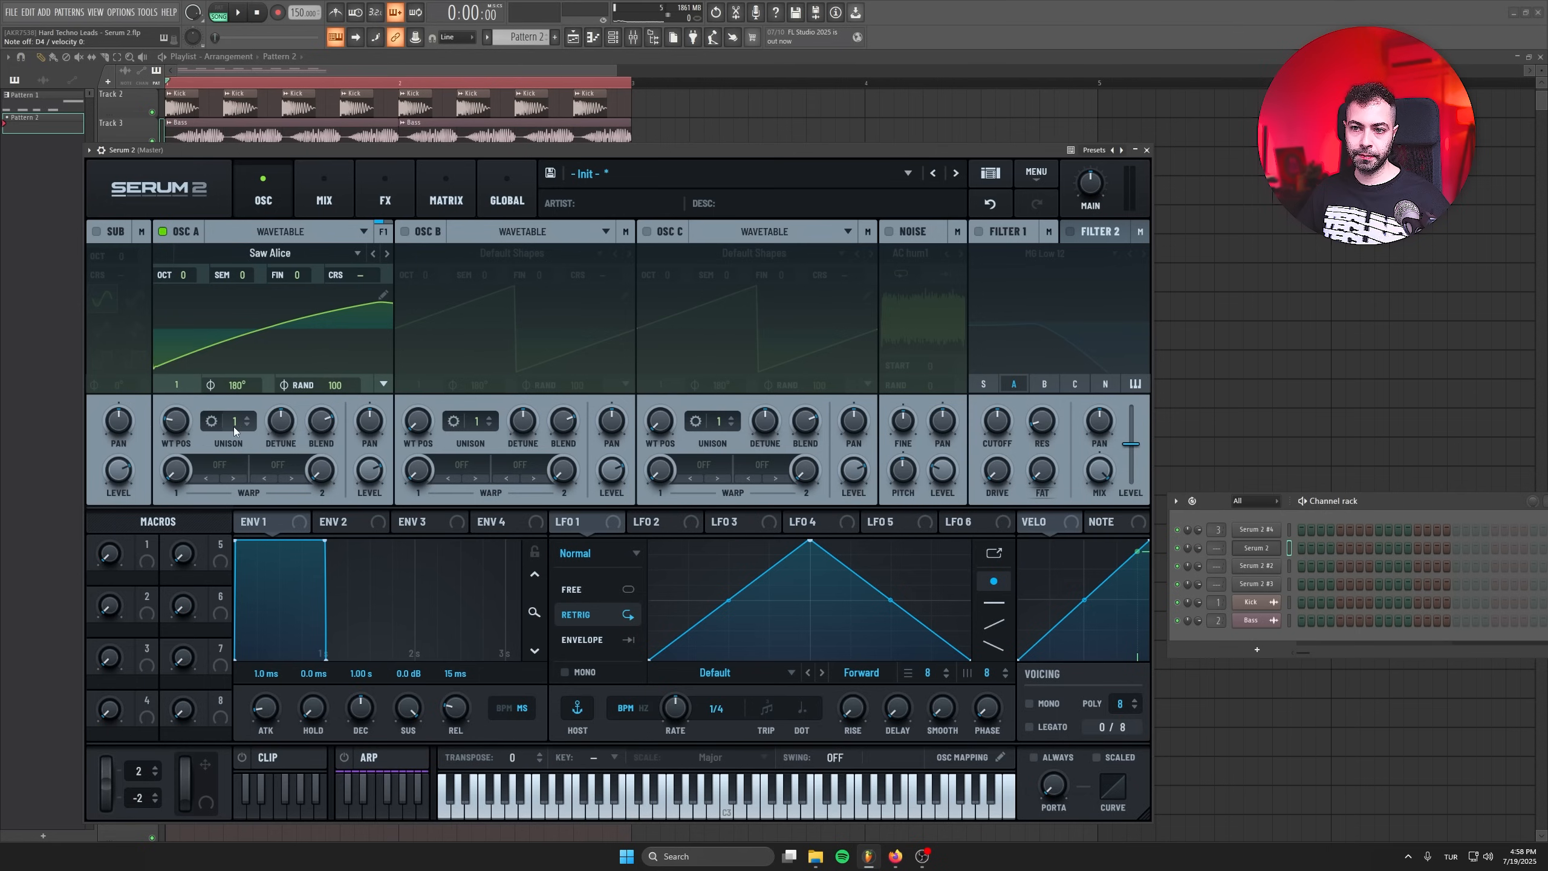
left_click_drag(233, 425, 254, 199)
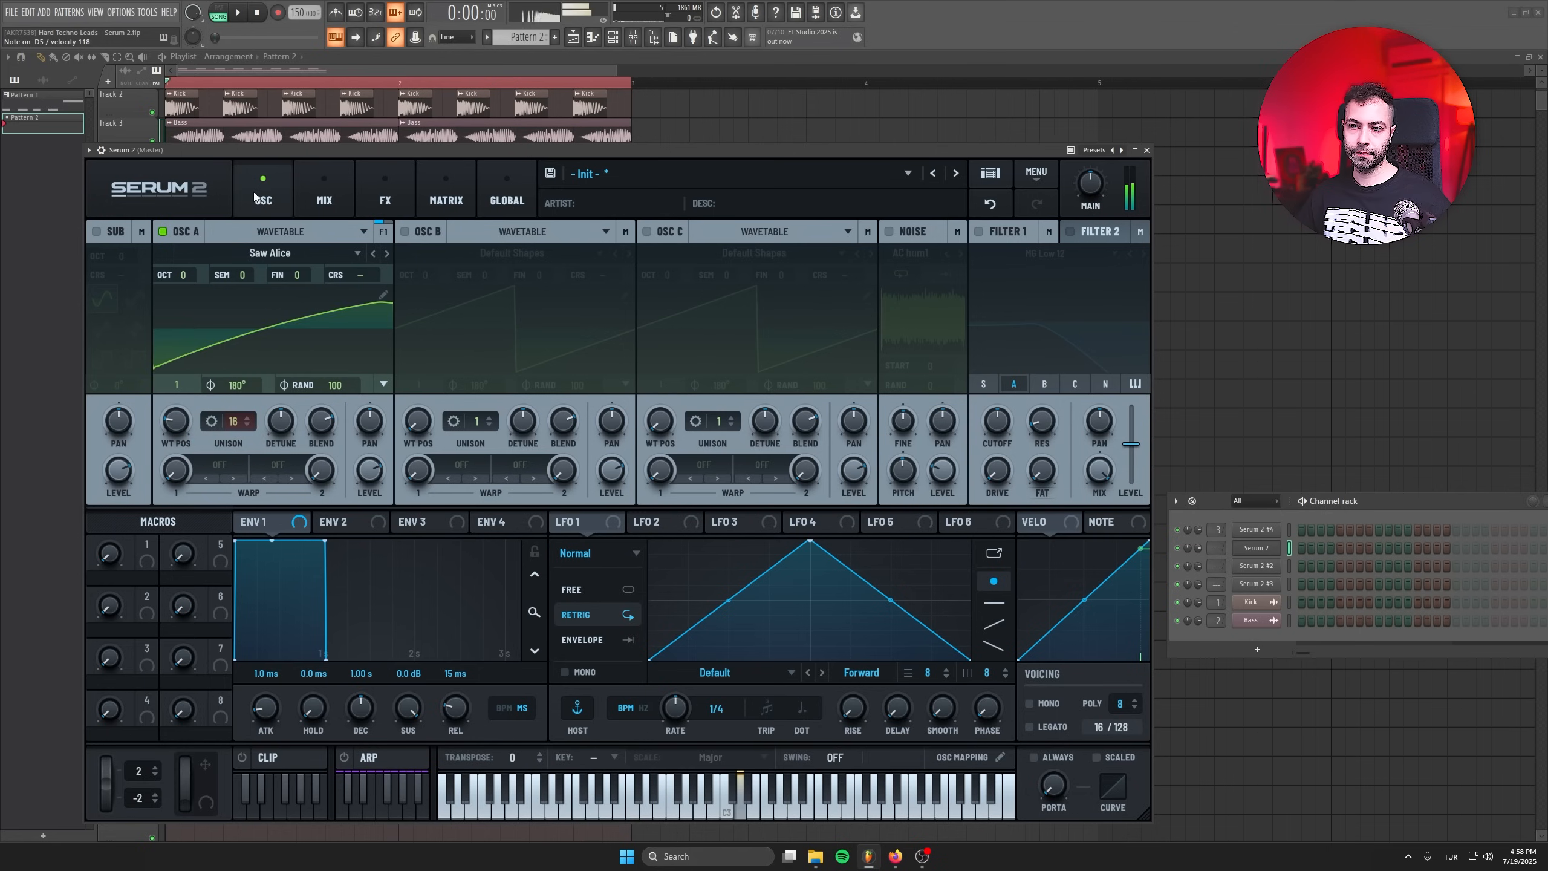
left_click_drag(1090, 184, 1096, 137)
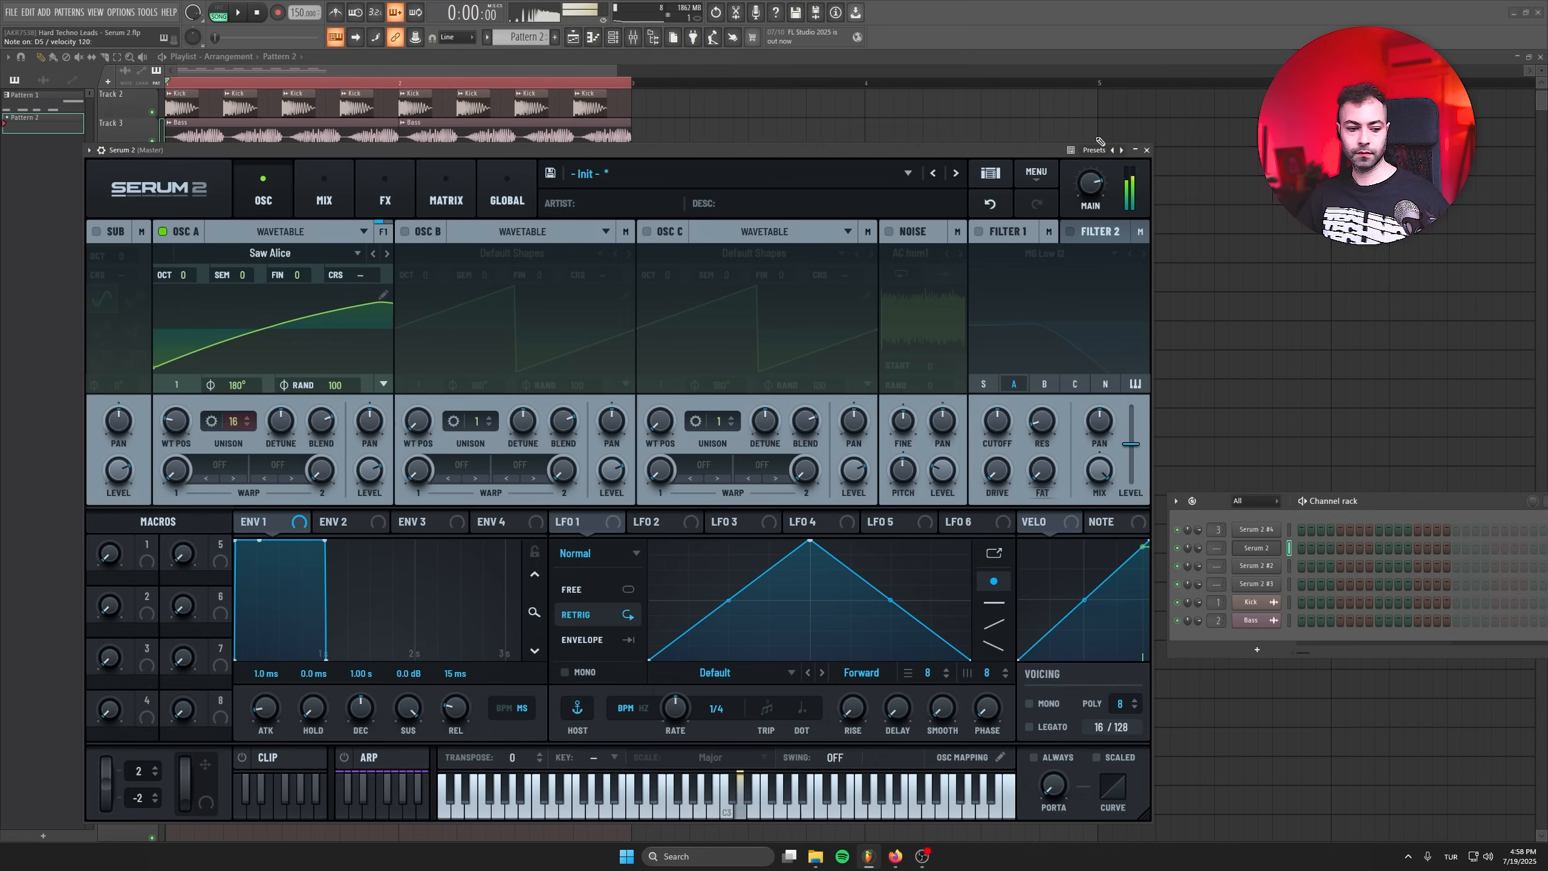
Enable oscillator B and load the Talking Vox wavetable from the digital S2 Tables.
left_click(404, 231)
left_click(499, 255)
mouse_move(473, 284)
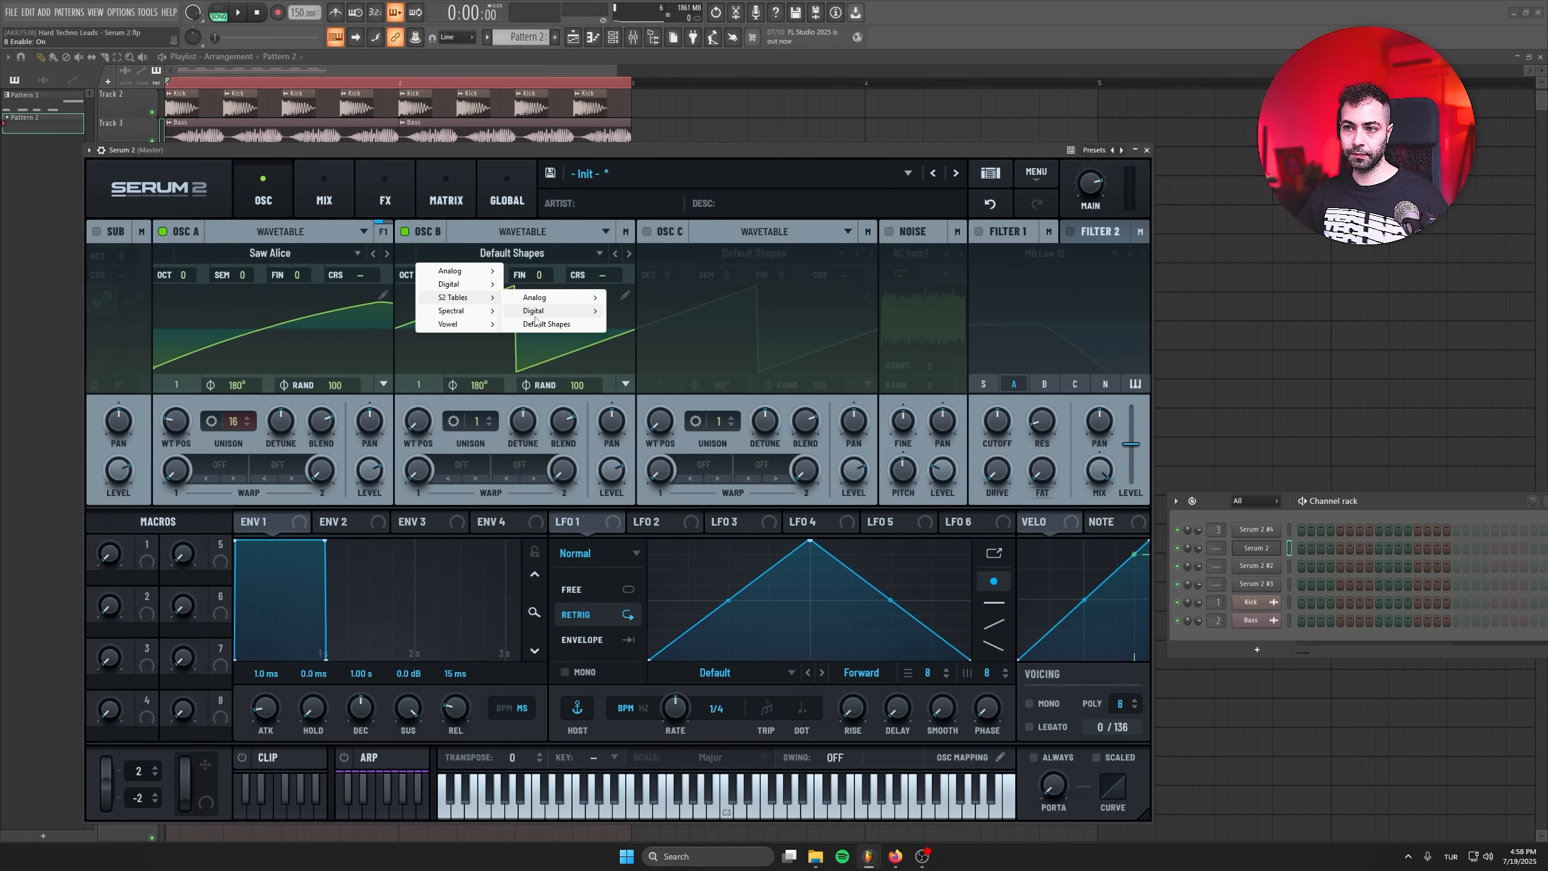
mouse_move(537, 312)
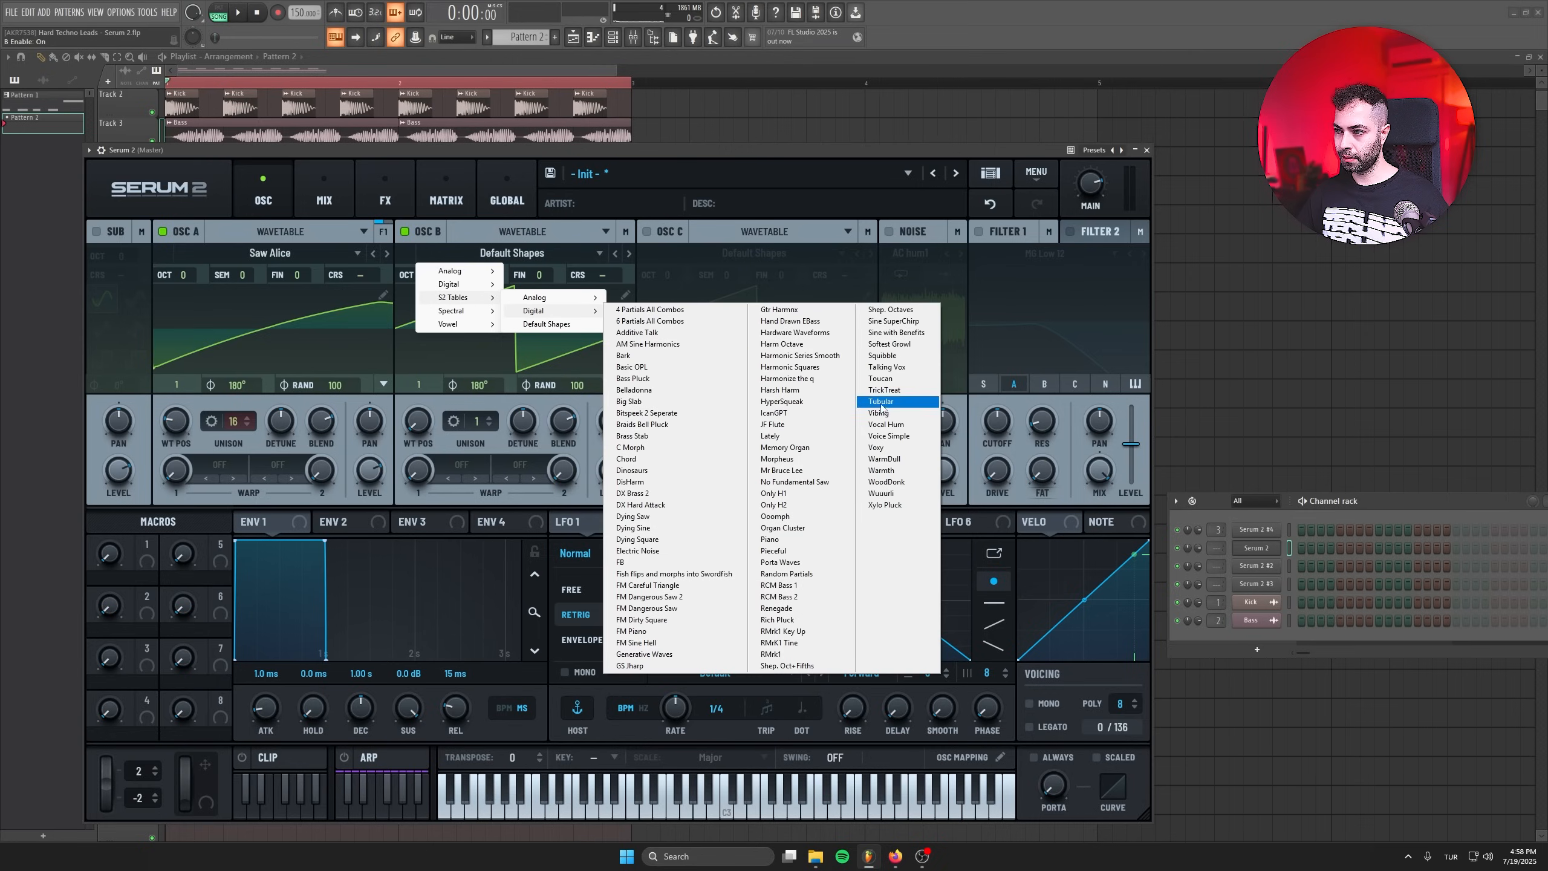
left_click(887, 367)
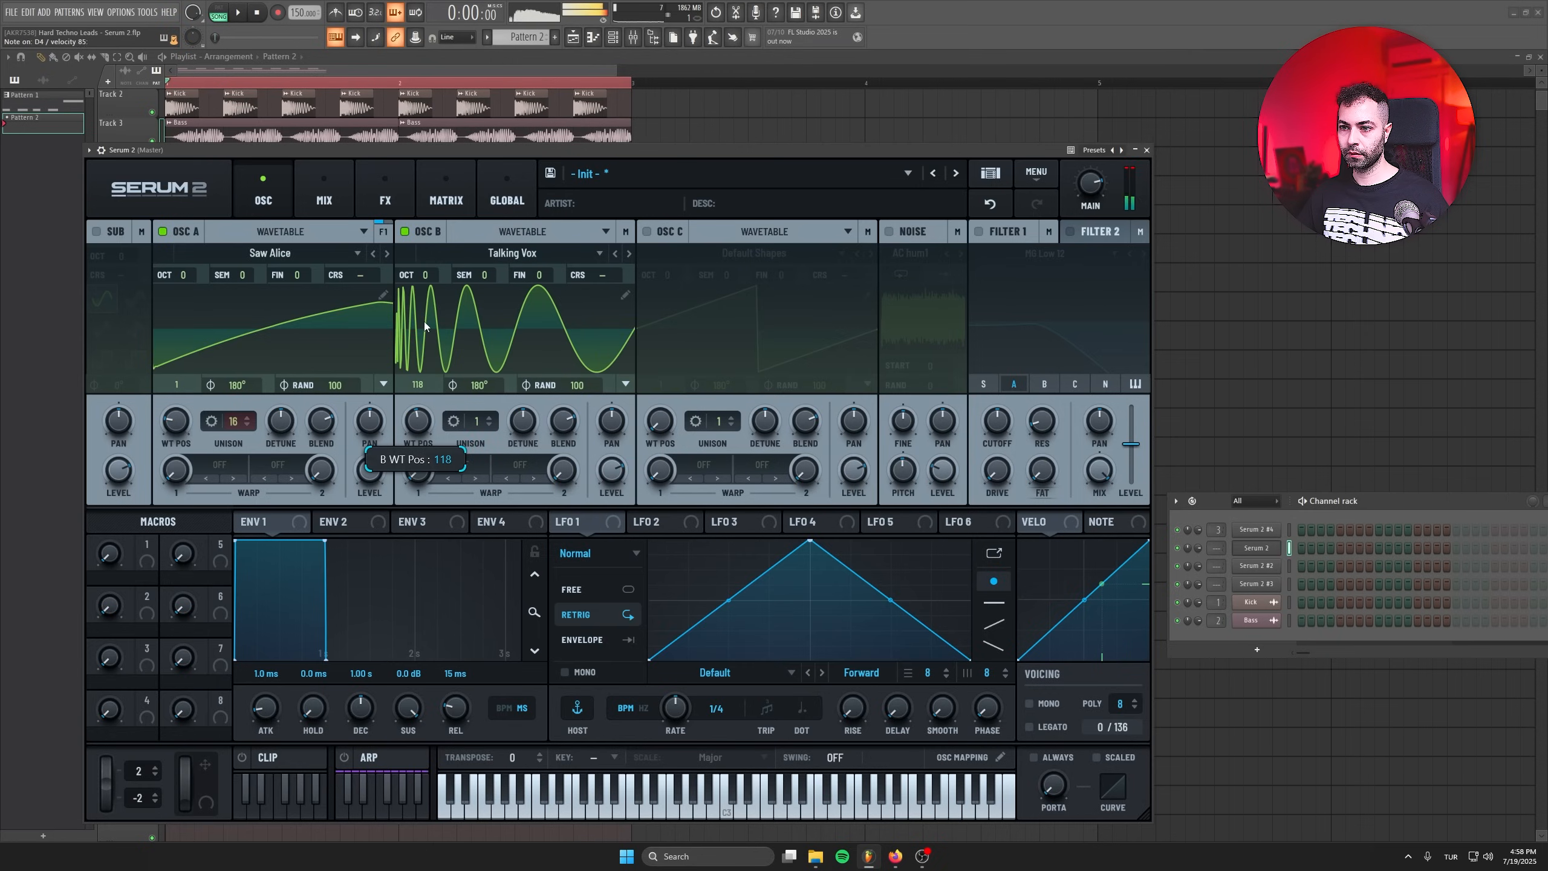
Audition oscillator B alone with its wavetable position at 111, and re-enable oscillator A.
left_click(163, 231)
mouse_move(427, 416)
left_mouse_down()
mouse_move(431, 365)
mouse_move(429, 422)
left_mouse_up()
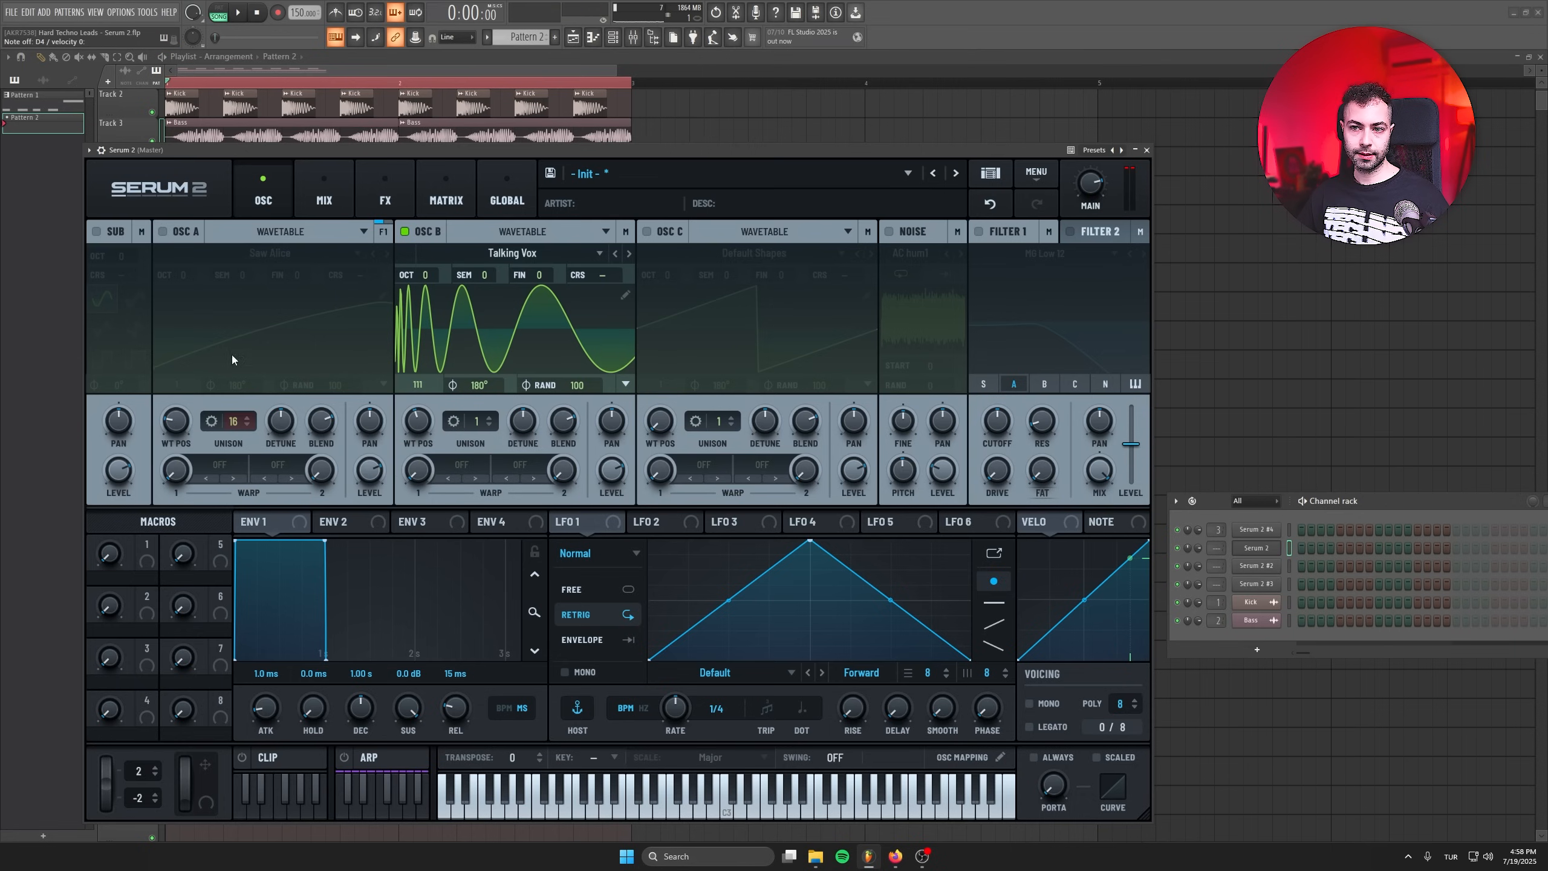
left_click(163, 231)
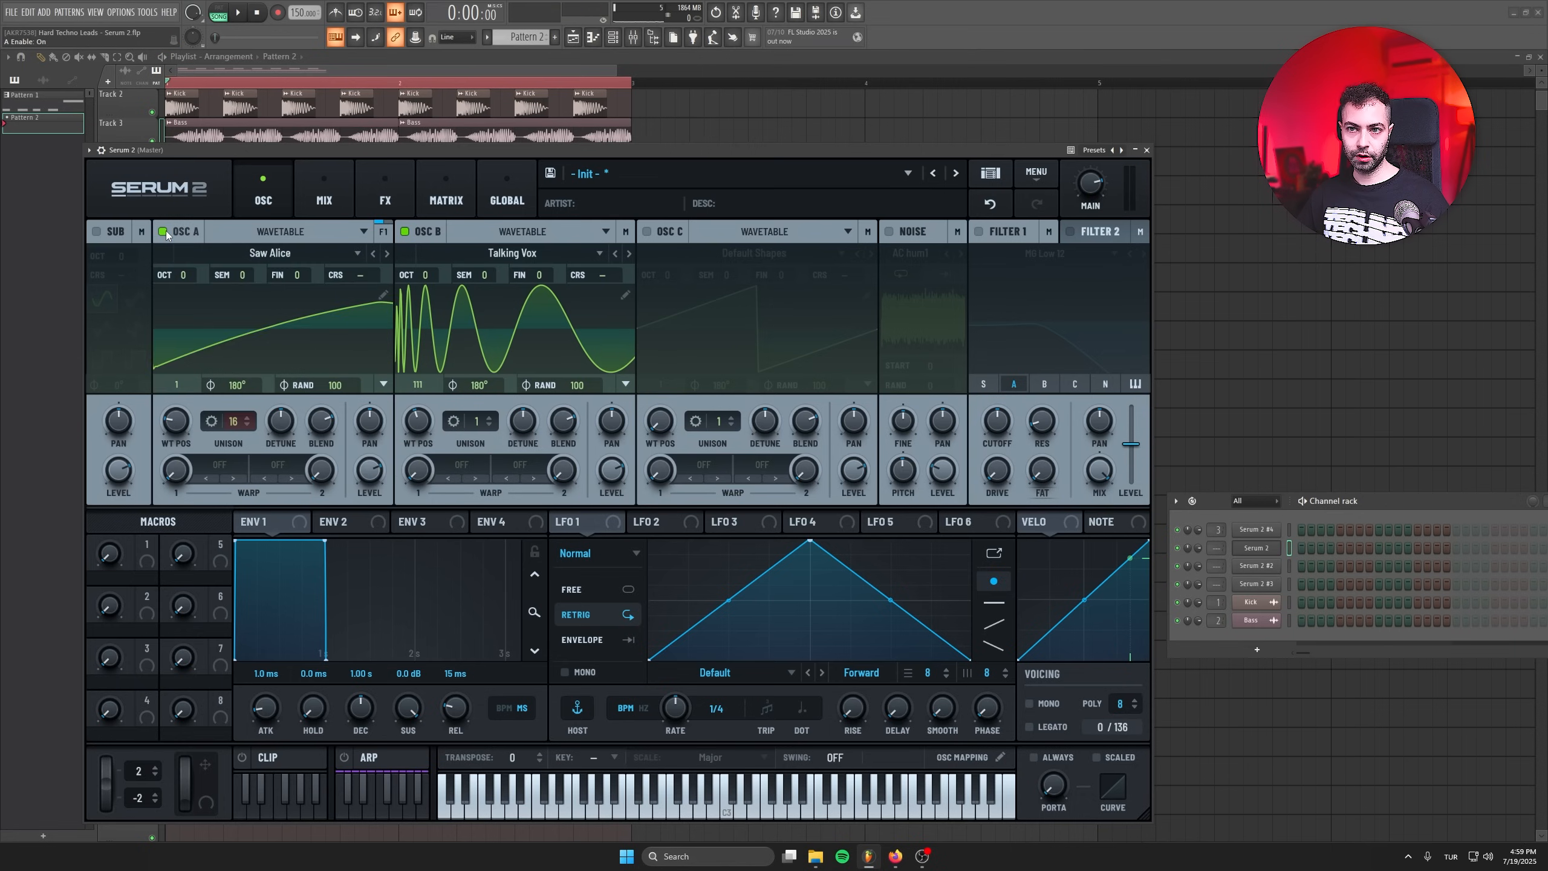
Set oscillator A's first warp mode to PD (B).
left_click(218, 465)
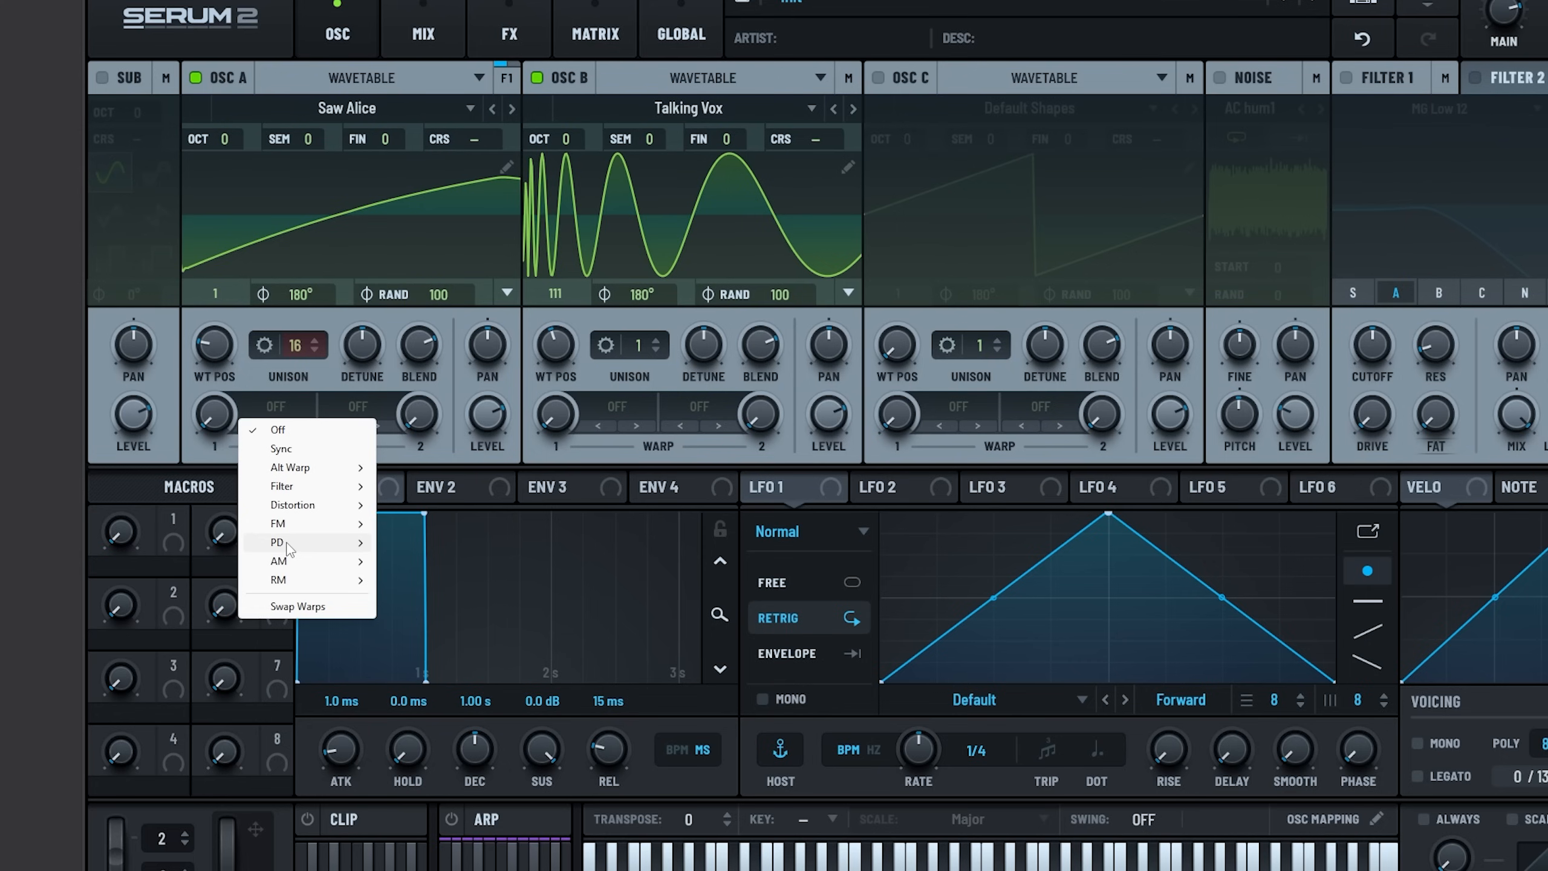
mouse_move(290, 548)
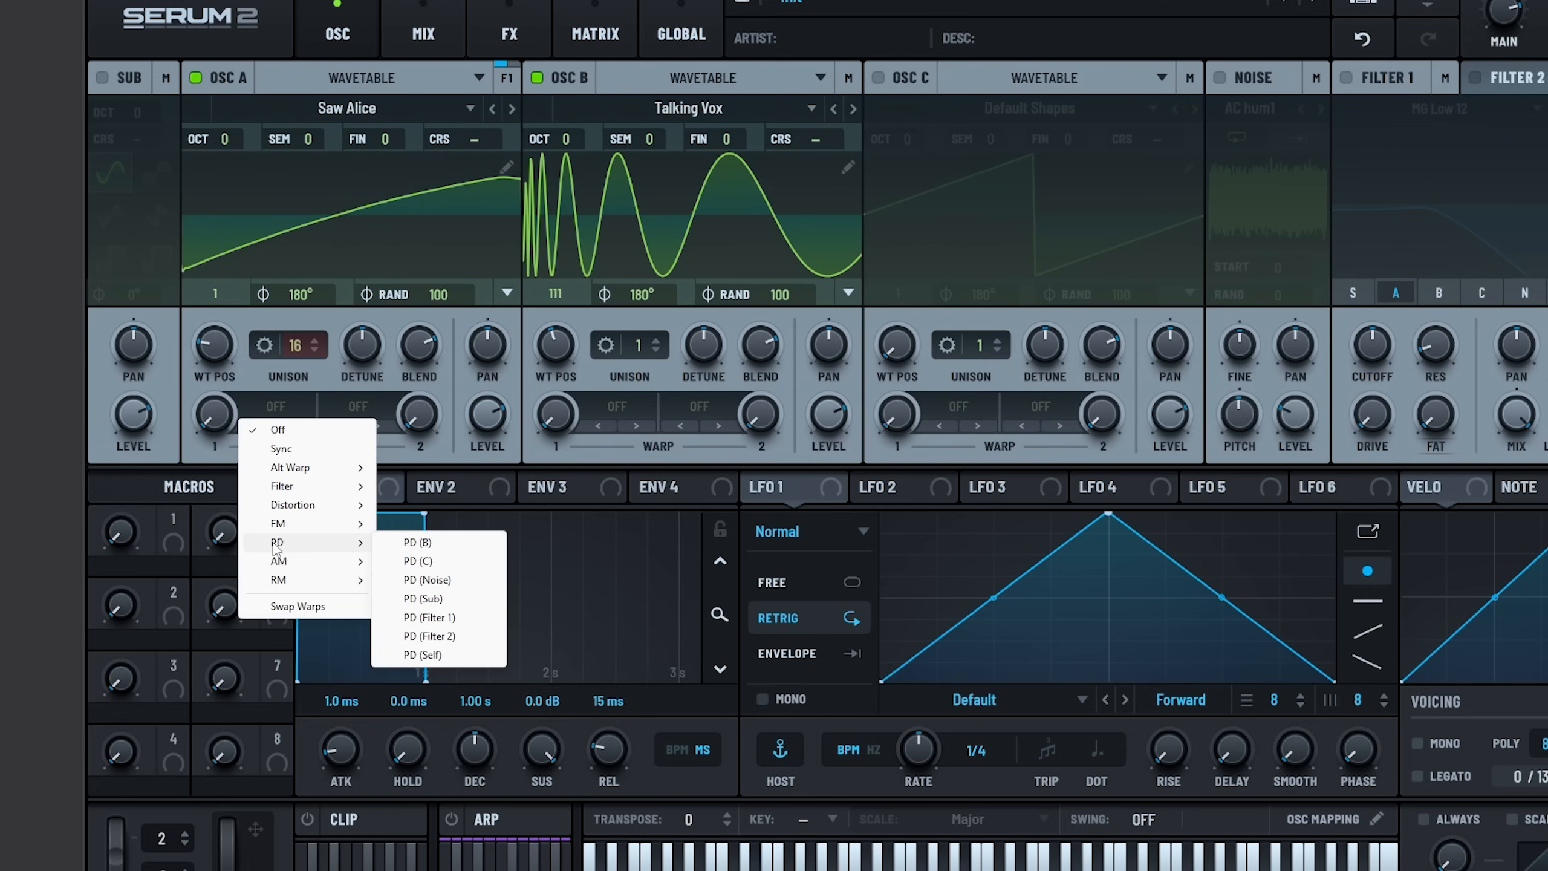
left_click(425, 542)
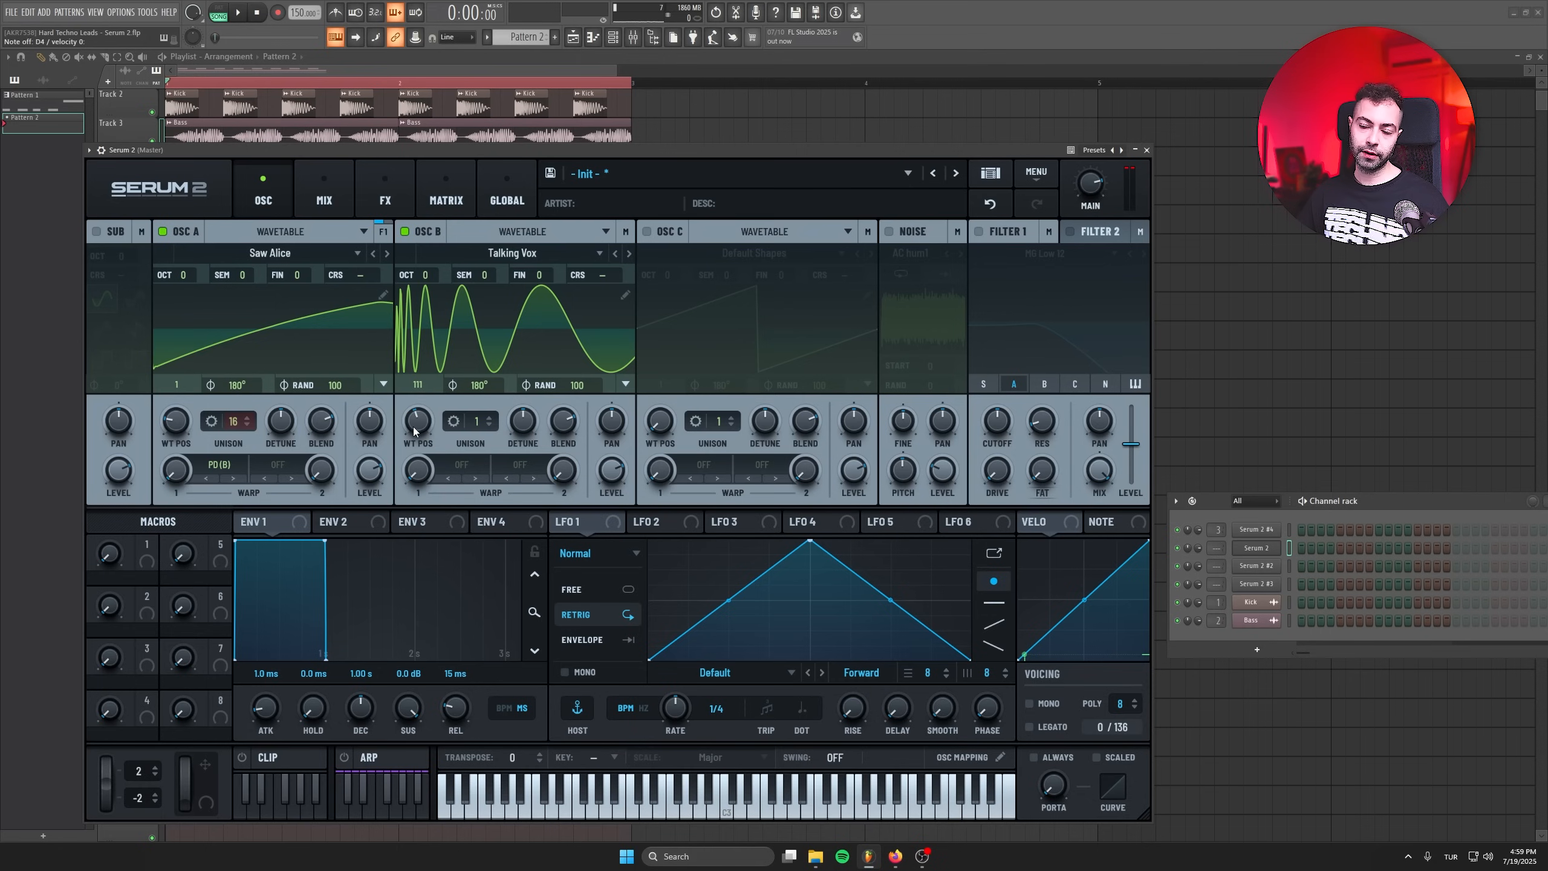
Try oscillator B wavetable positions 64 and 90, and sweep oscillator A's warp amount while playing notes.
left_click_drag(414, 426, 413, 460)
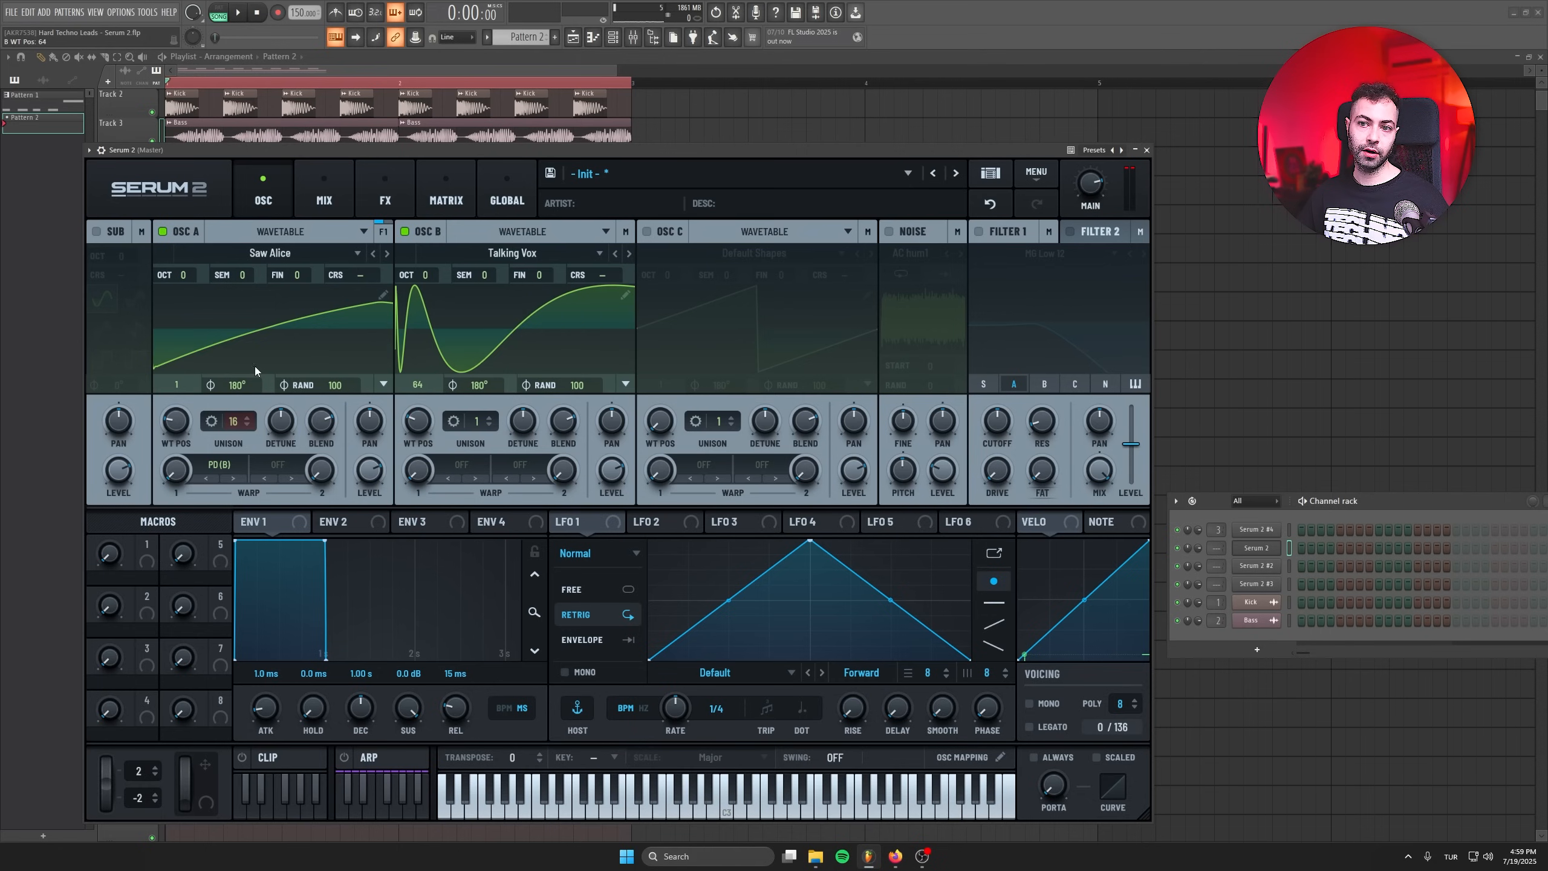
mouse_move(419, 424)
left_mouse_down()
mouse_move(412, 331)
mouse_move(404, 445)
mouse_move(411, 407)
left_mouse_up()
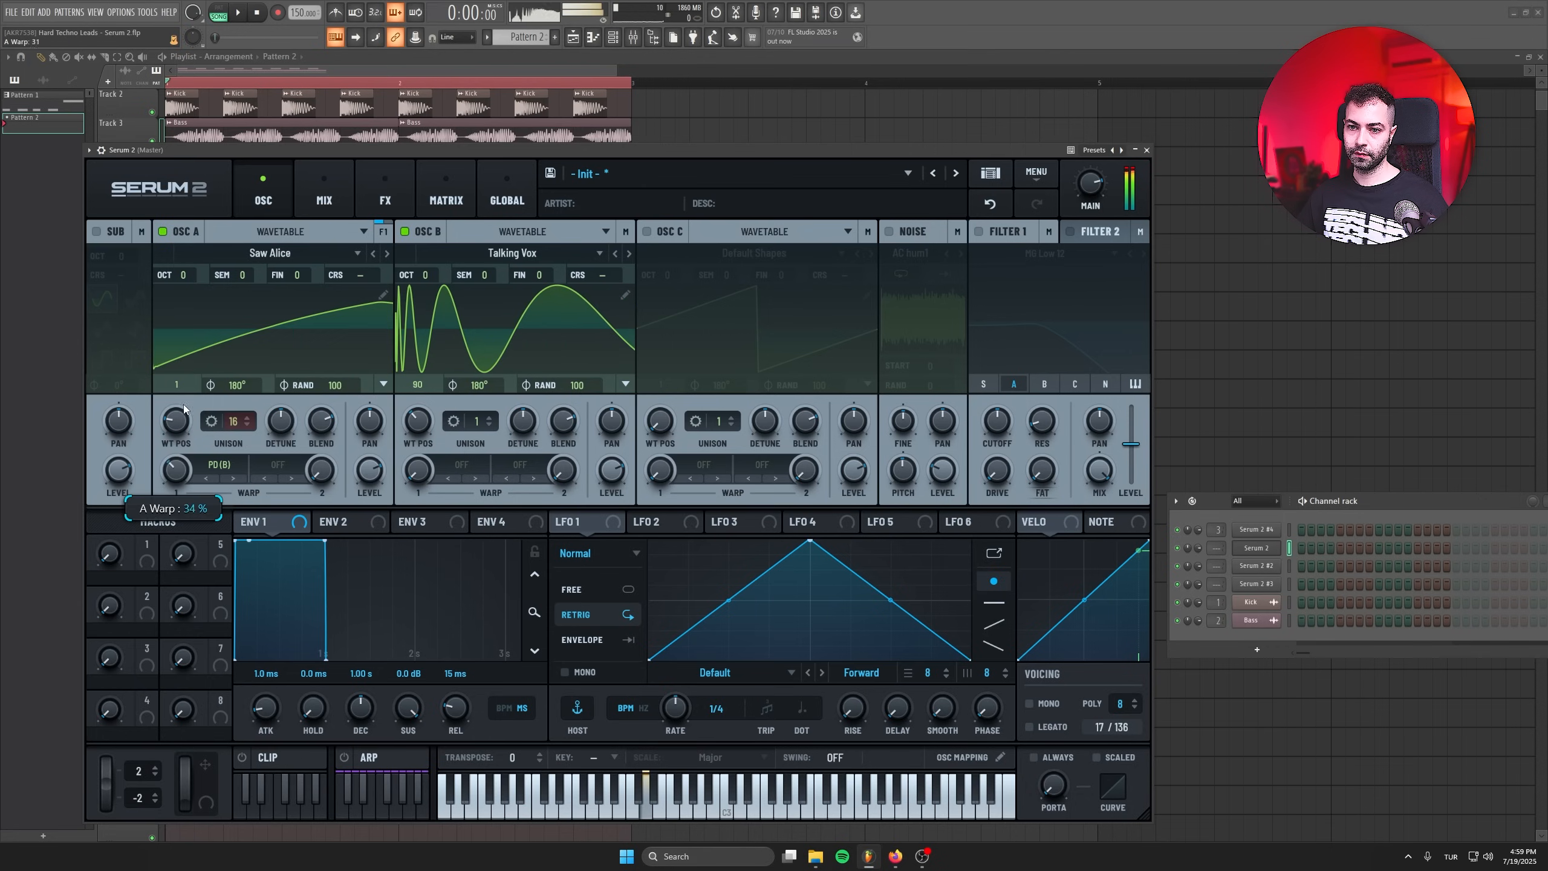
left_click_drag(176, 470, 173, 523)
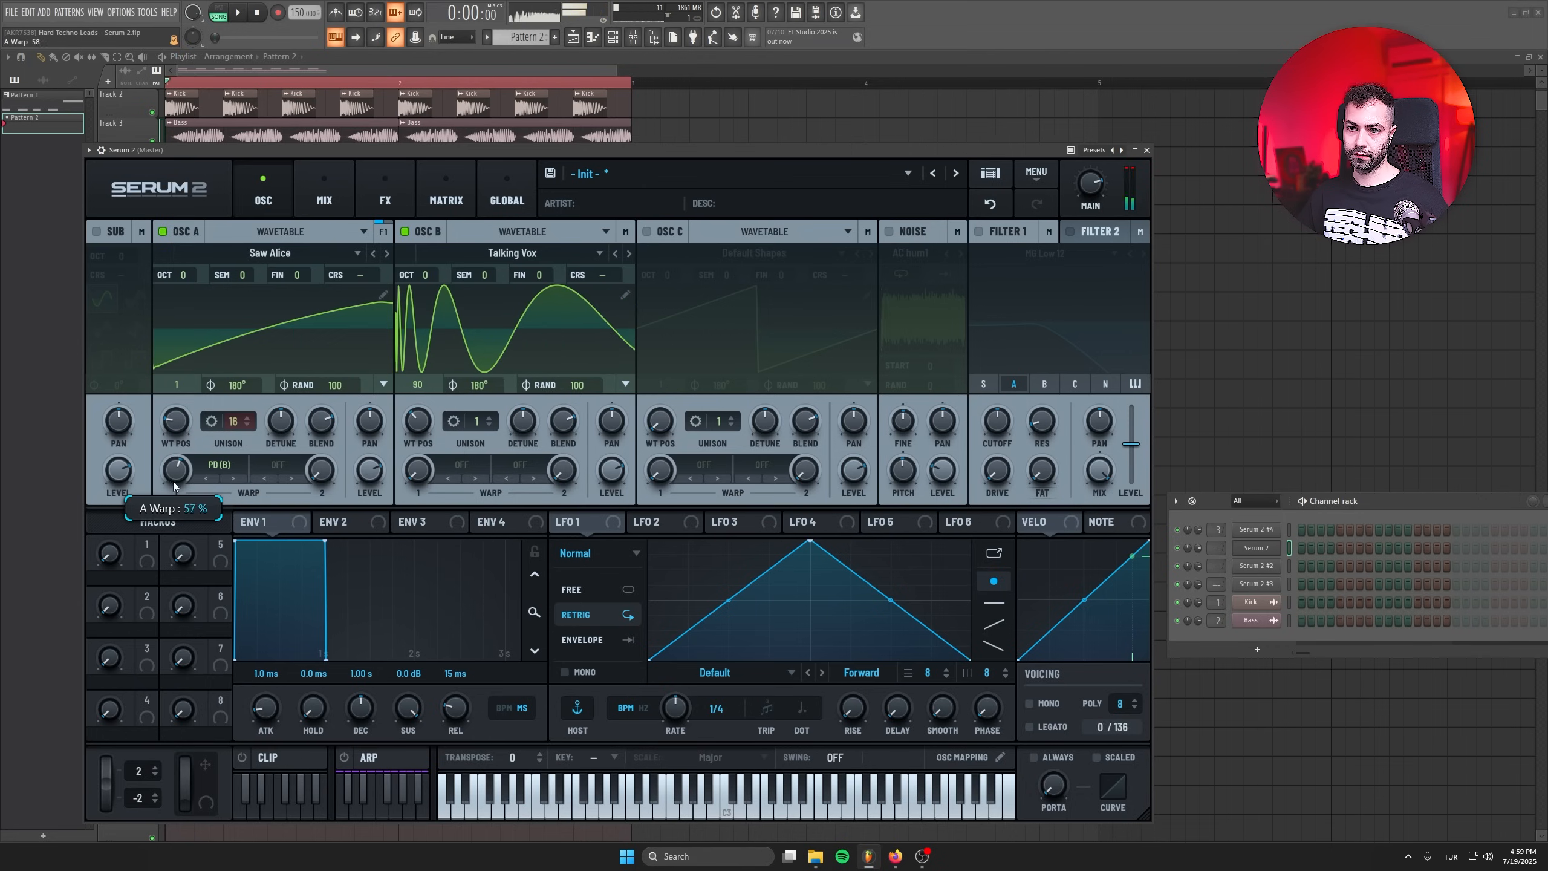
Replace oscillator B's wavetable with the spectral Monster 5 [SL], switch to Monster 2 [SL], and set its octave to -3.
left_click(417, 256)
mouse_move(450, 284)
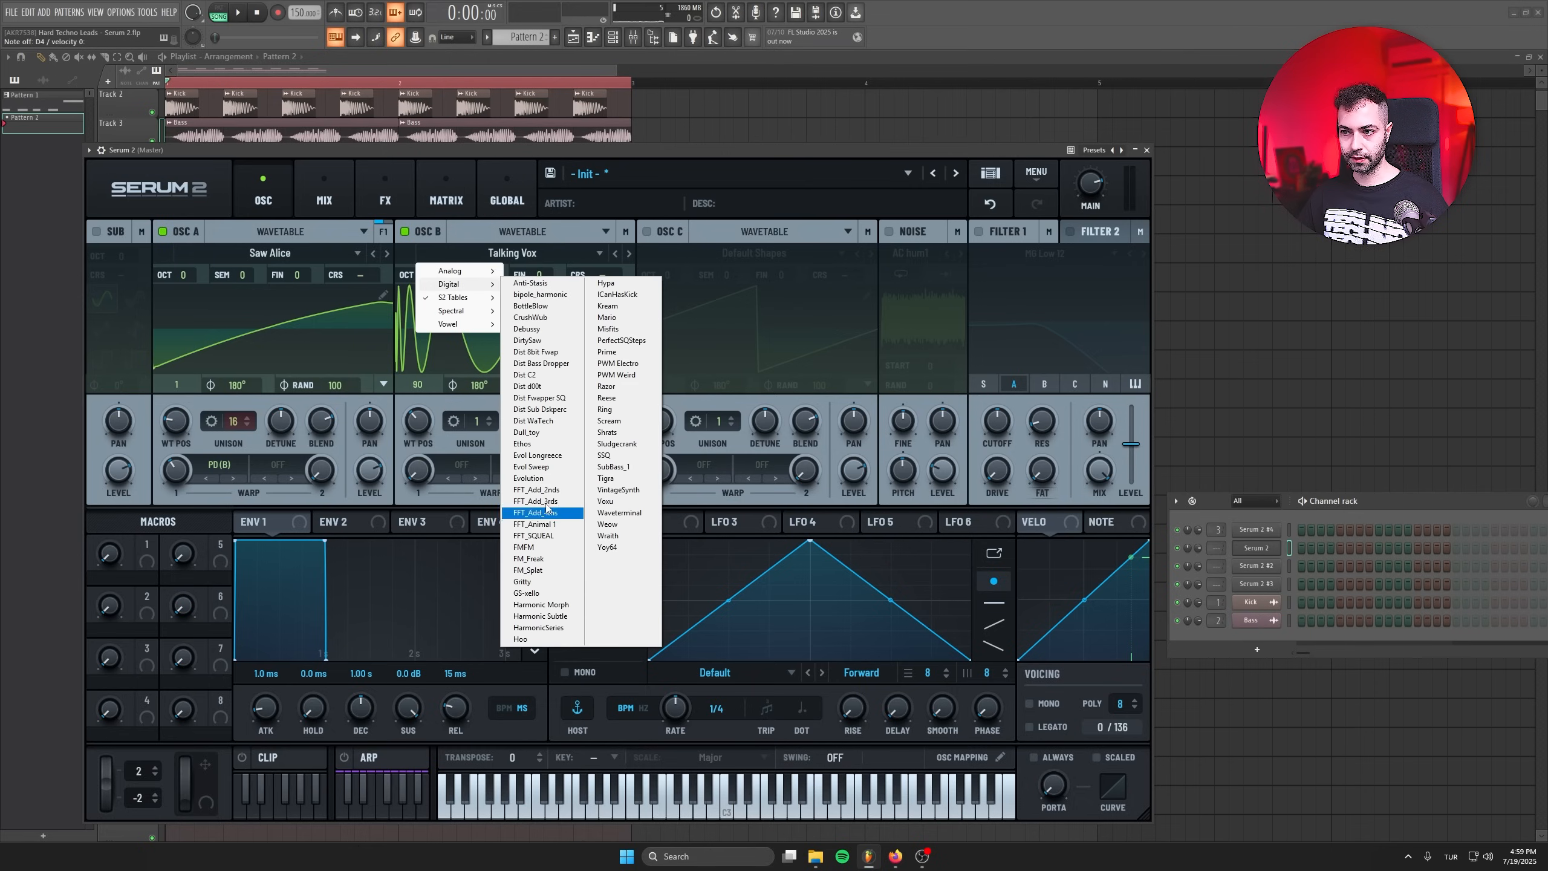
mouse_move(451, 310)
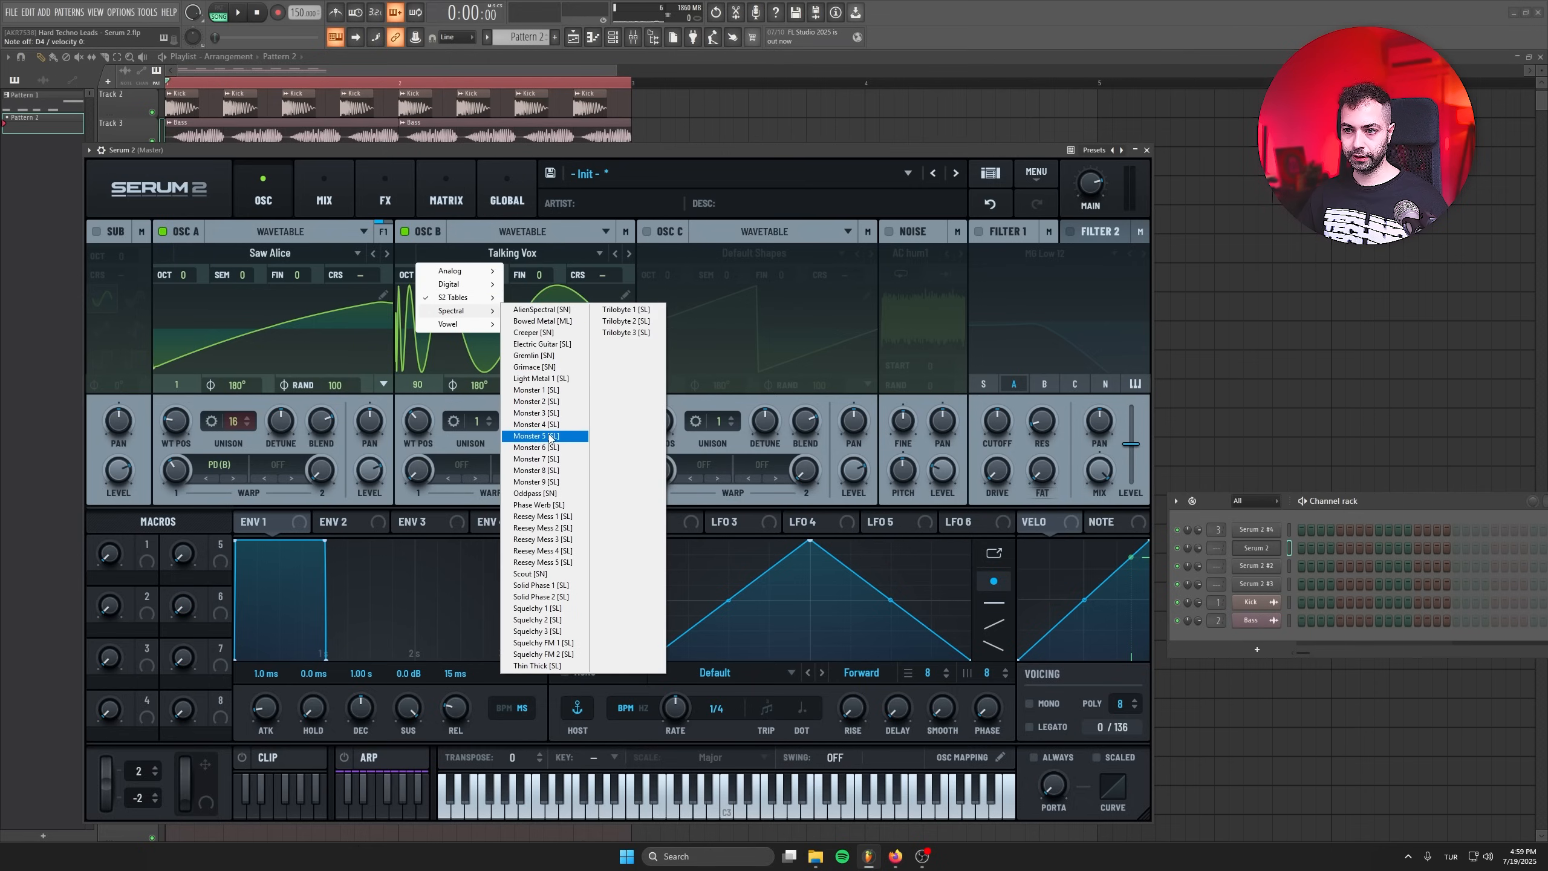
left_click(542, 438)
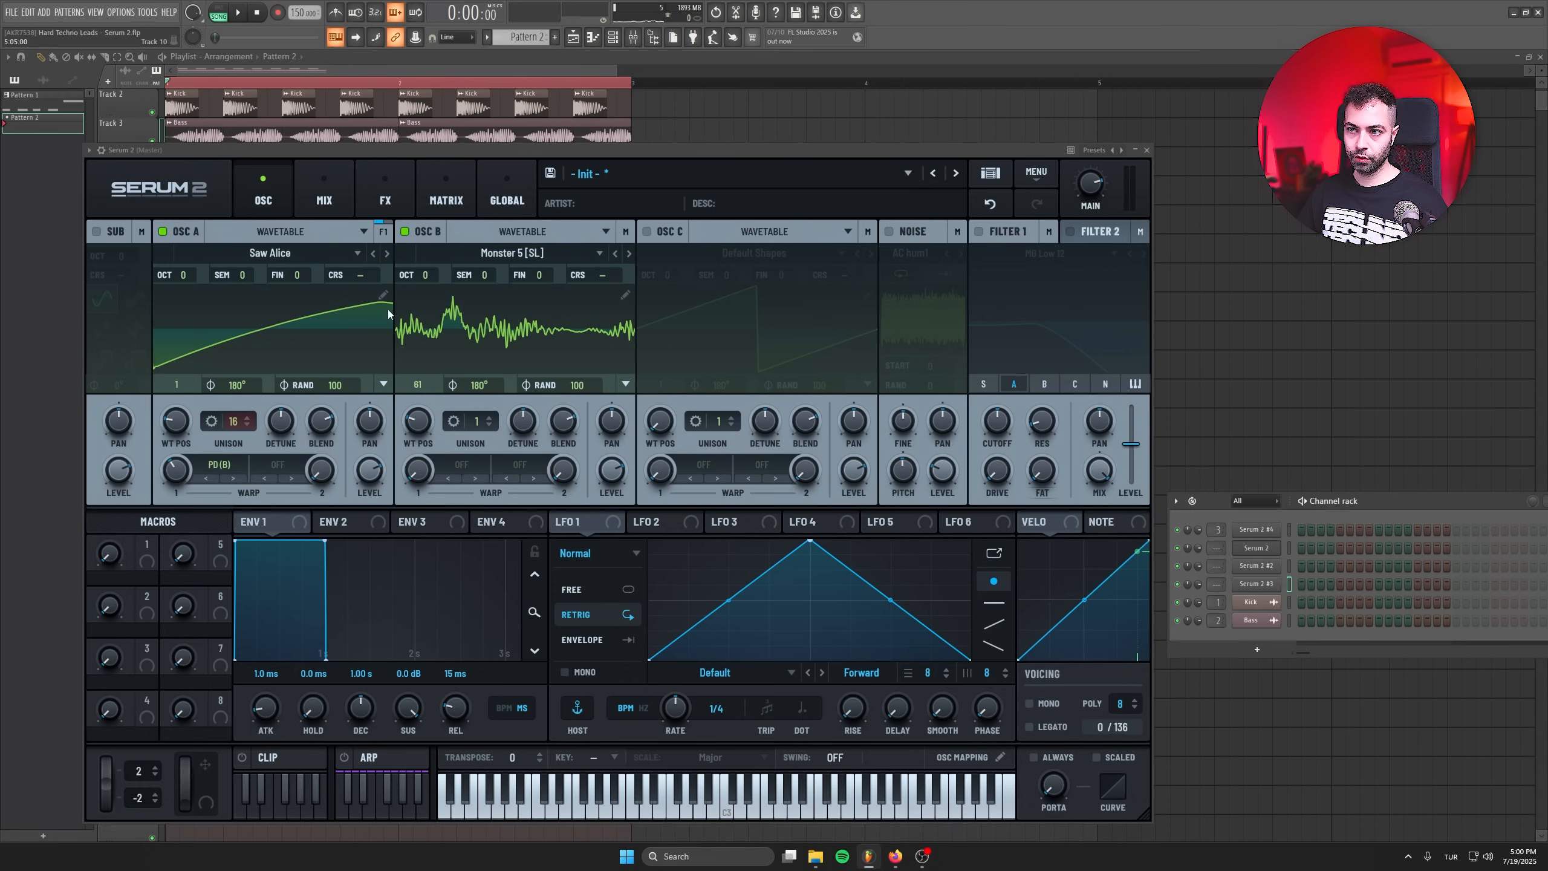
left_click_drag(428, 279, 426, 296)
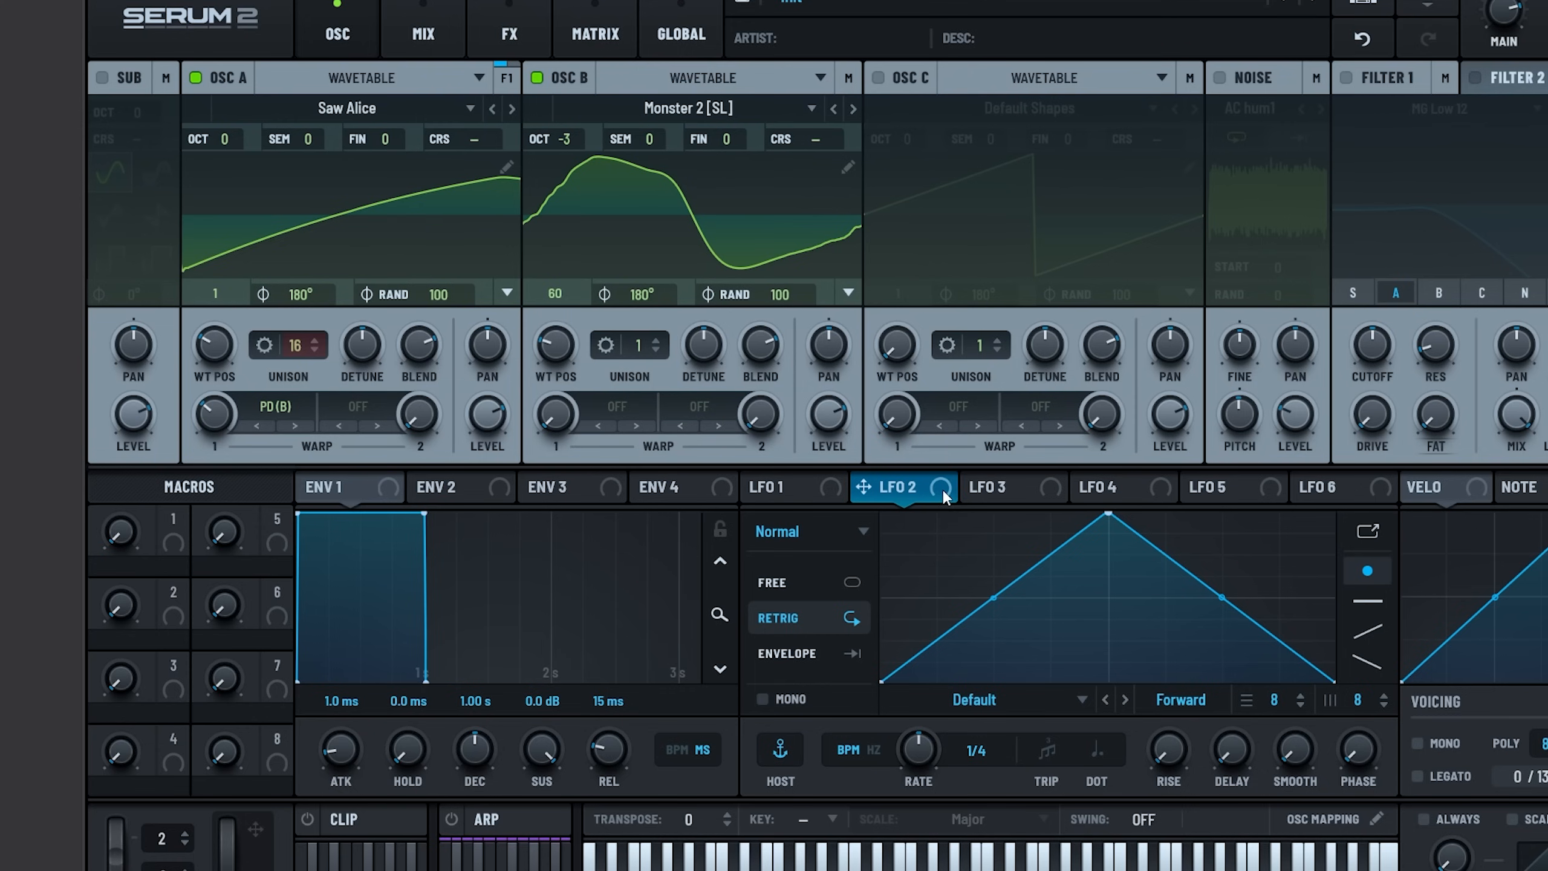
Assign LFO 2 to oscillator A's fine tuning with a small amount, and reshape LFO 1 into a straight rising ramp.
left_click_drag(639, 522, 318, 276)
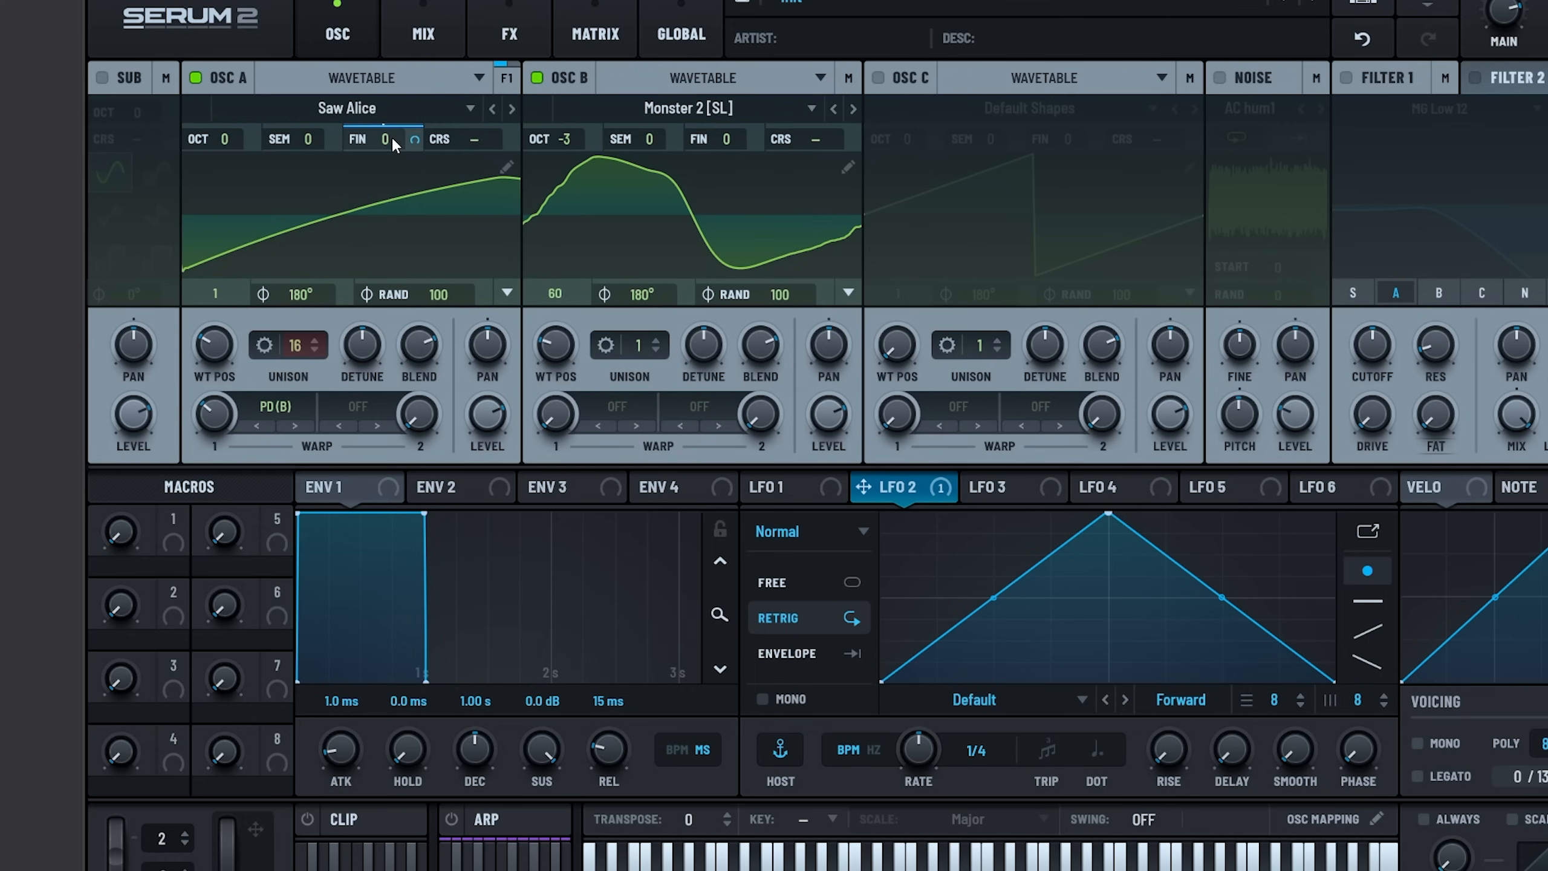
left_click_drag(416, 152, 408, 287)
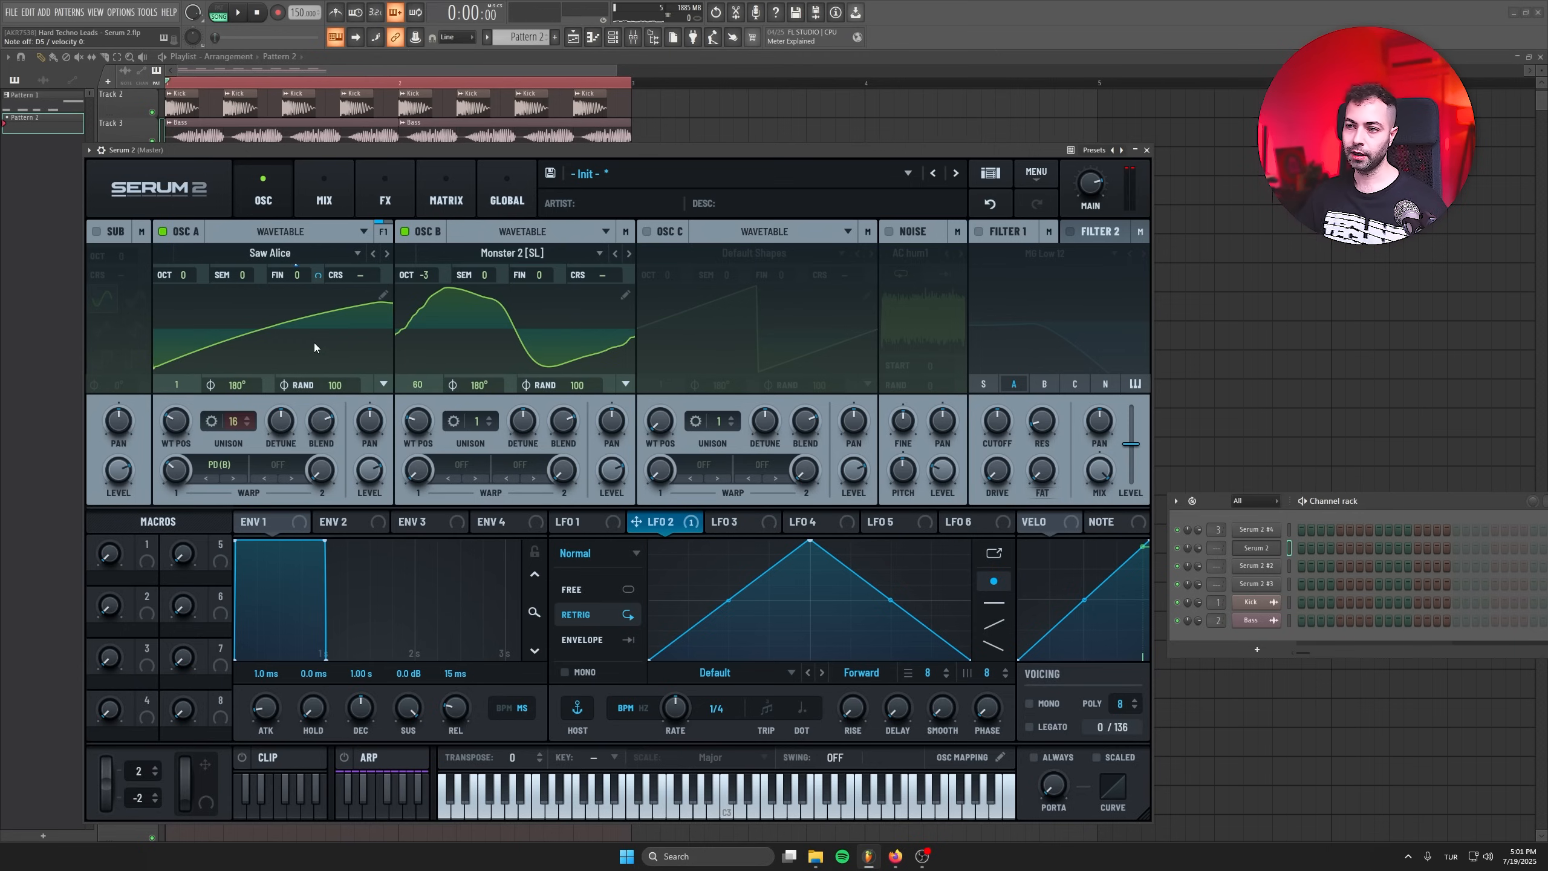
left_click(606, 524)
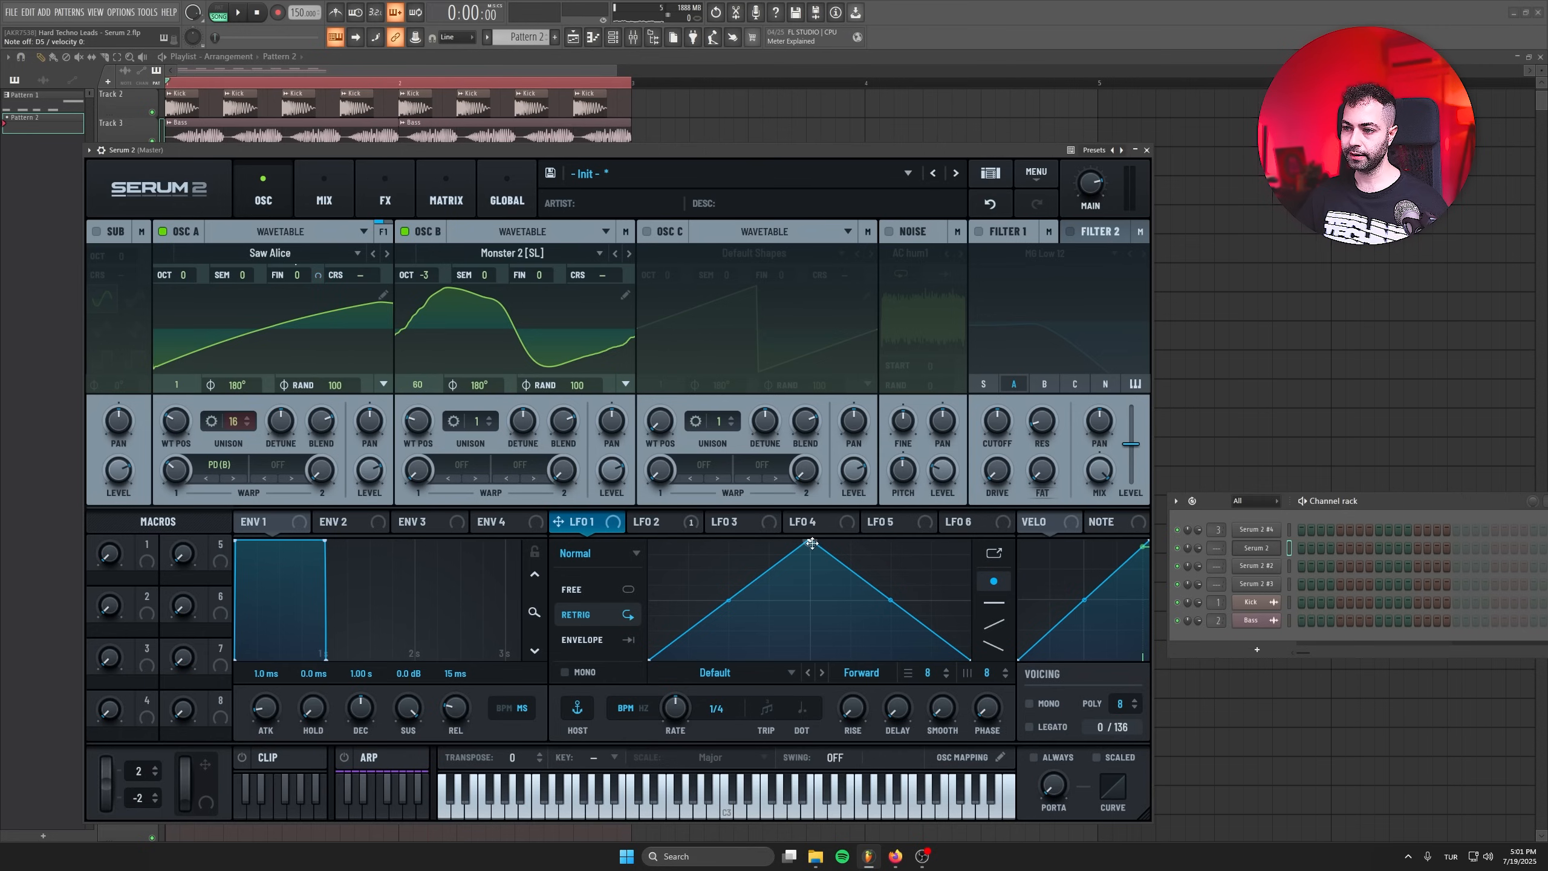
left_click_drag(810, 544, 1149, 470)
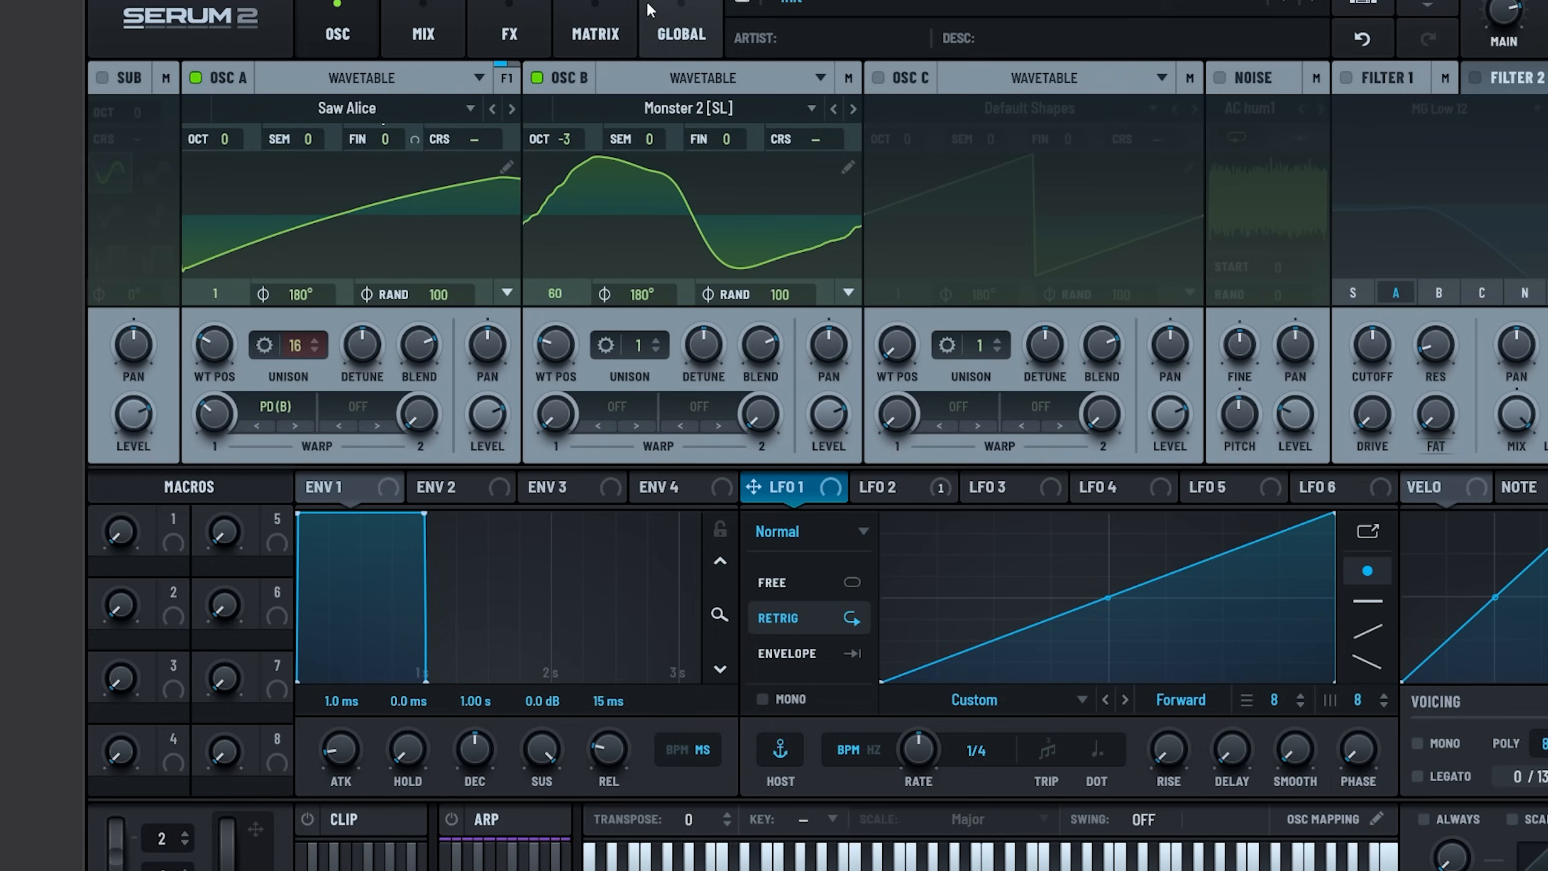
Route LFO 1 to Main Tuning in the modulation matrix with a small positive amount, and set LFO 1 to Envelope mode.
left_click(446, 195)
left_click(213, 166)
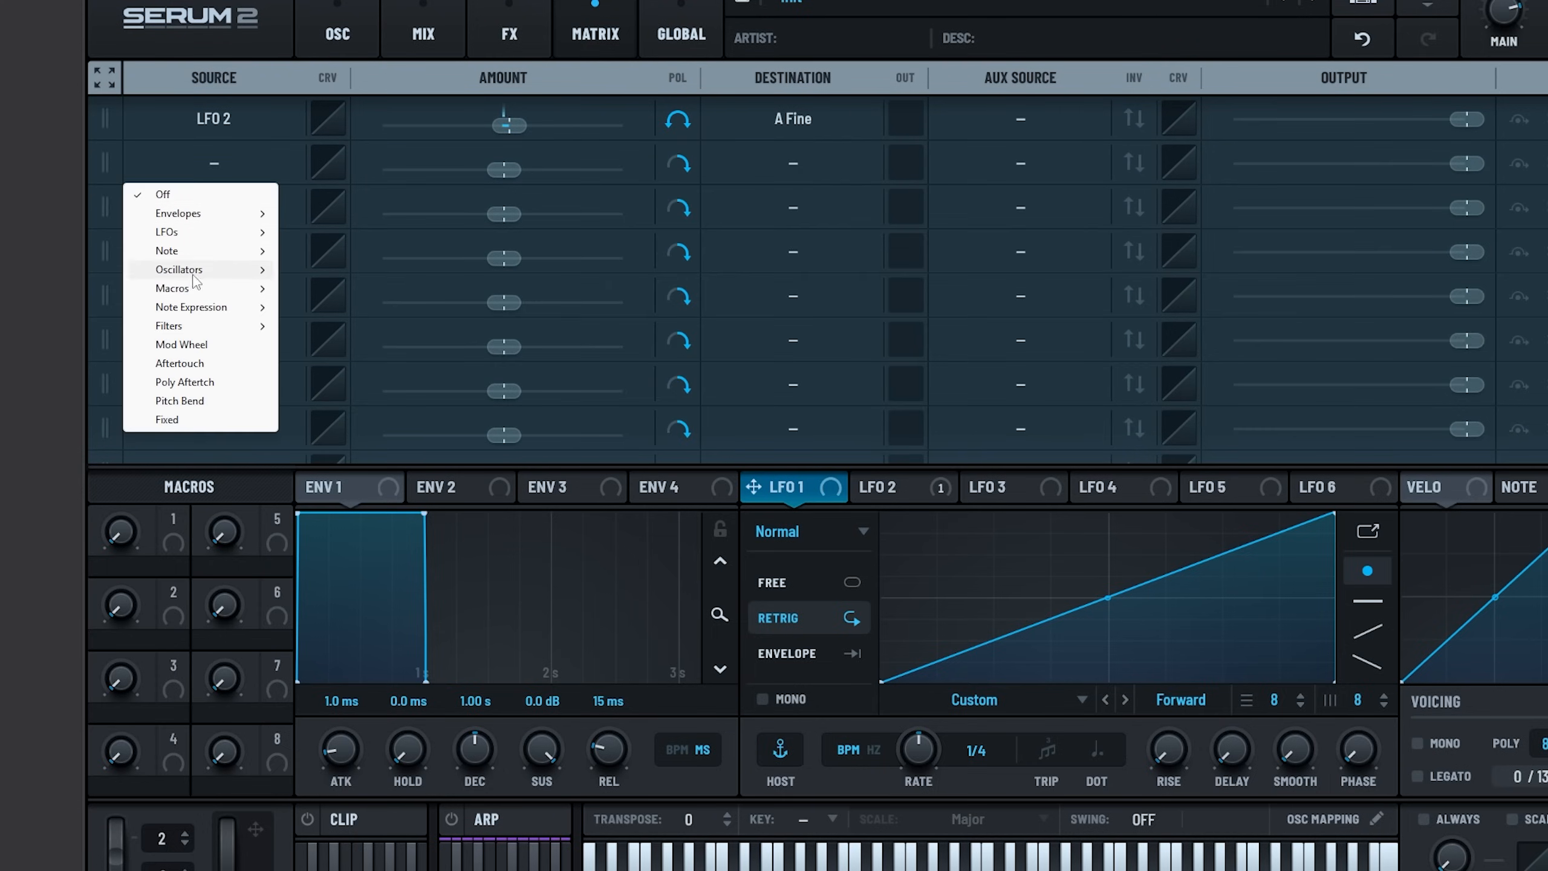
mouse_move(199, 231)
left_click(286, 236)
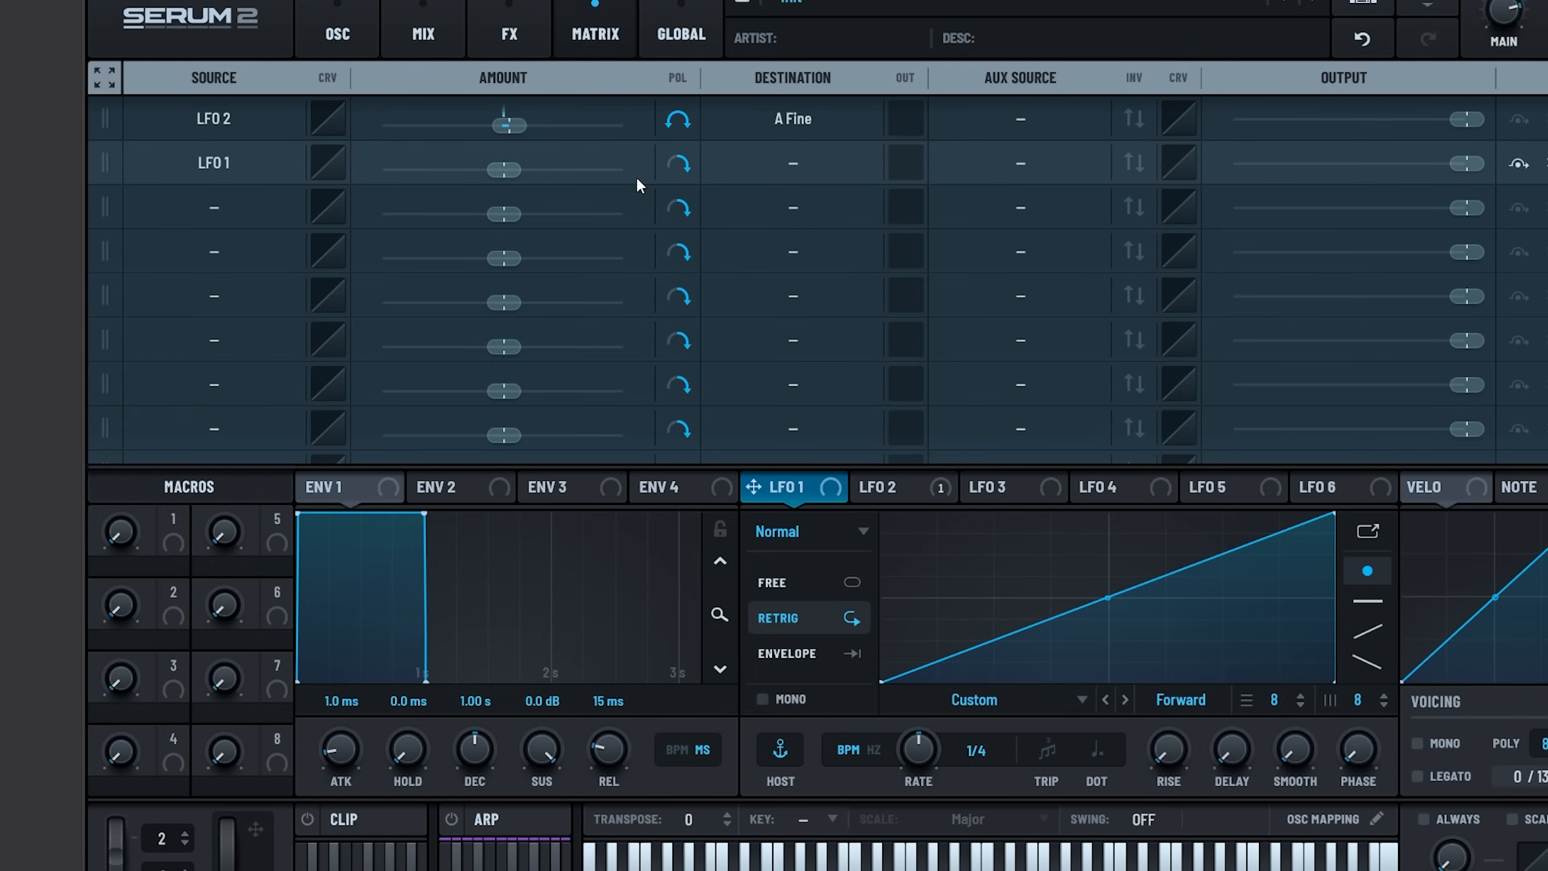
left_click(792, 163)
mouse_move(835, 513)
left_click(975, 513)
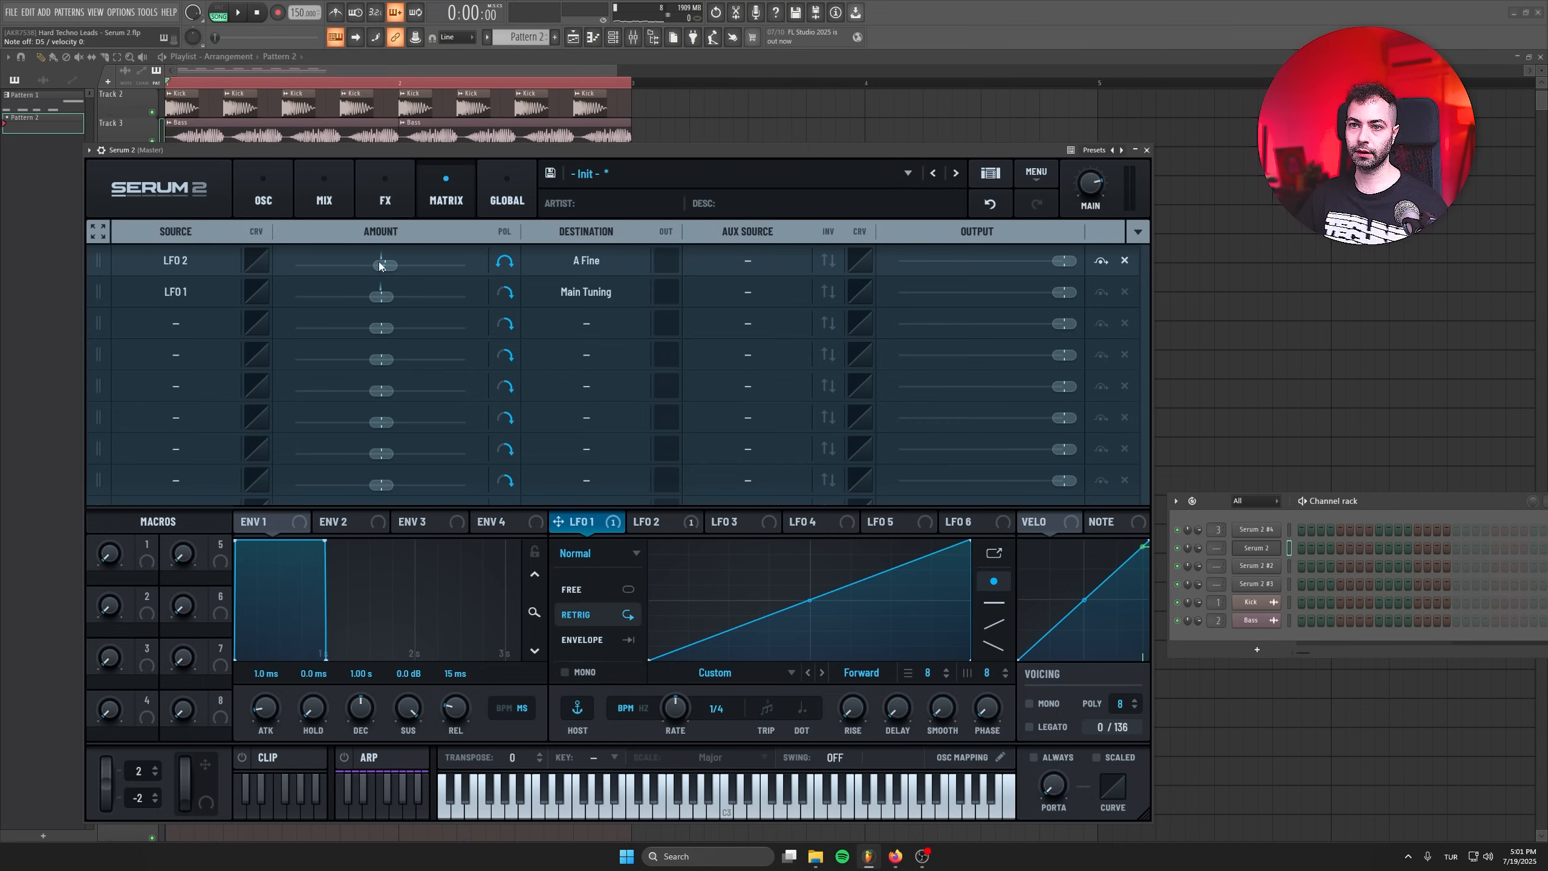
left_click_drag(503, 171, 521, 179)
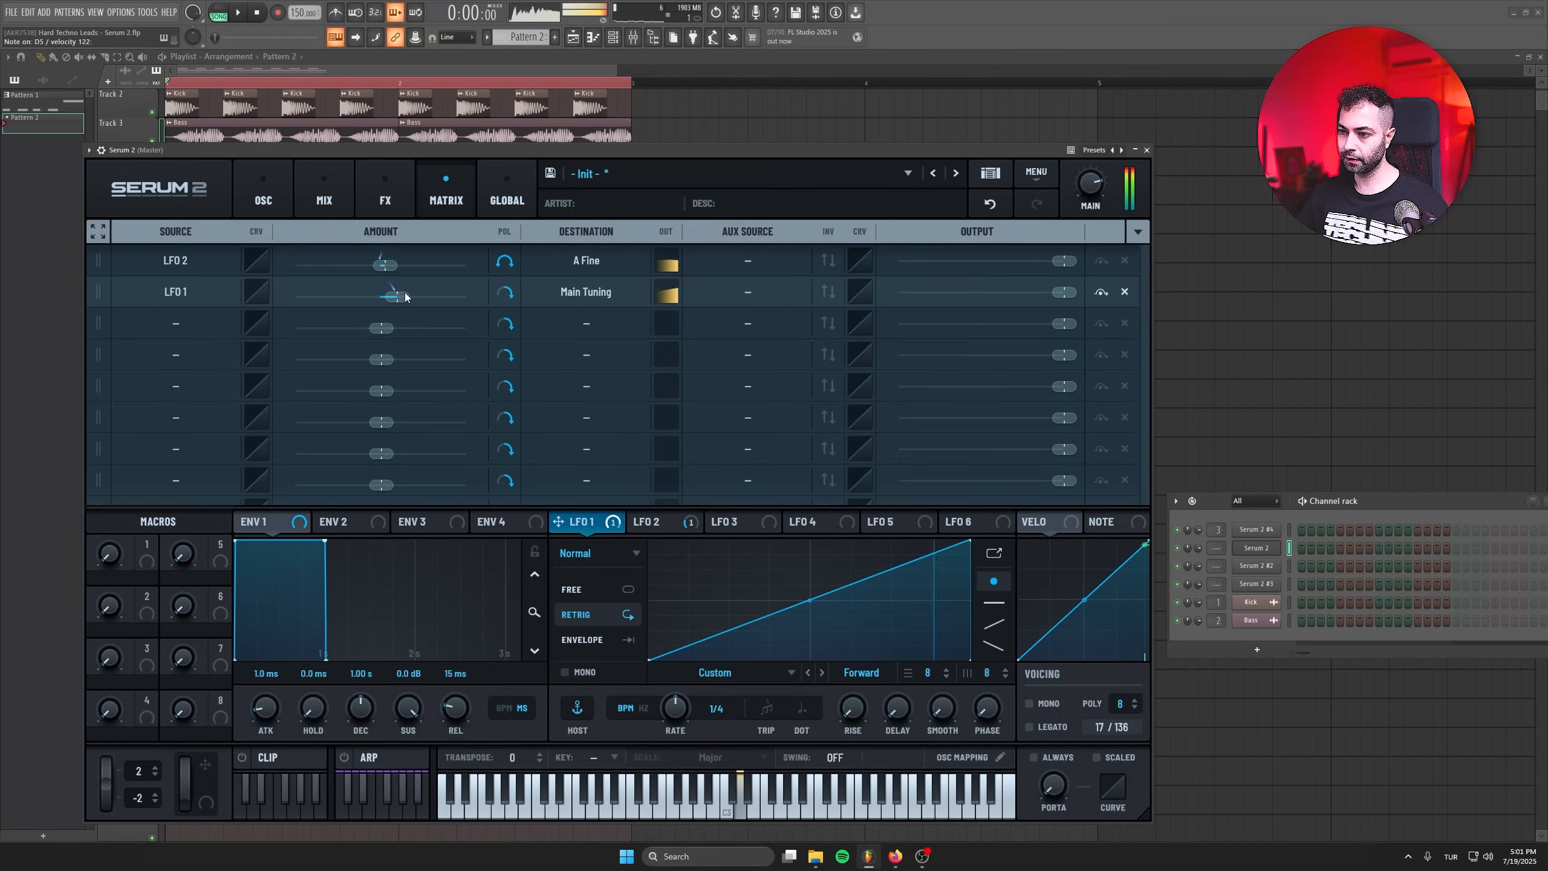
left_click(577, 640)
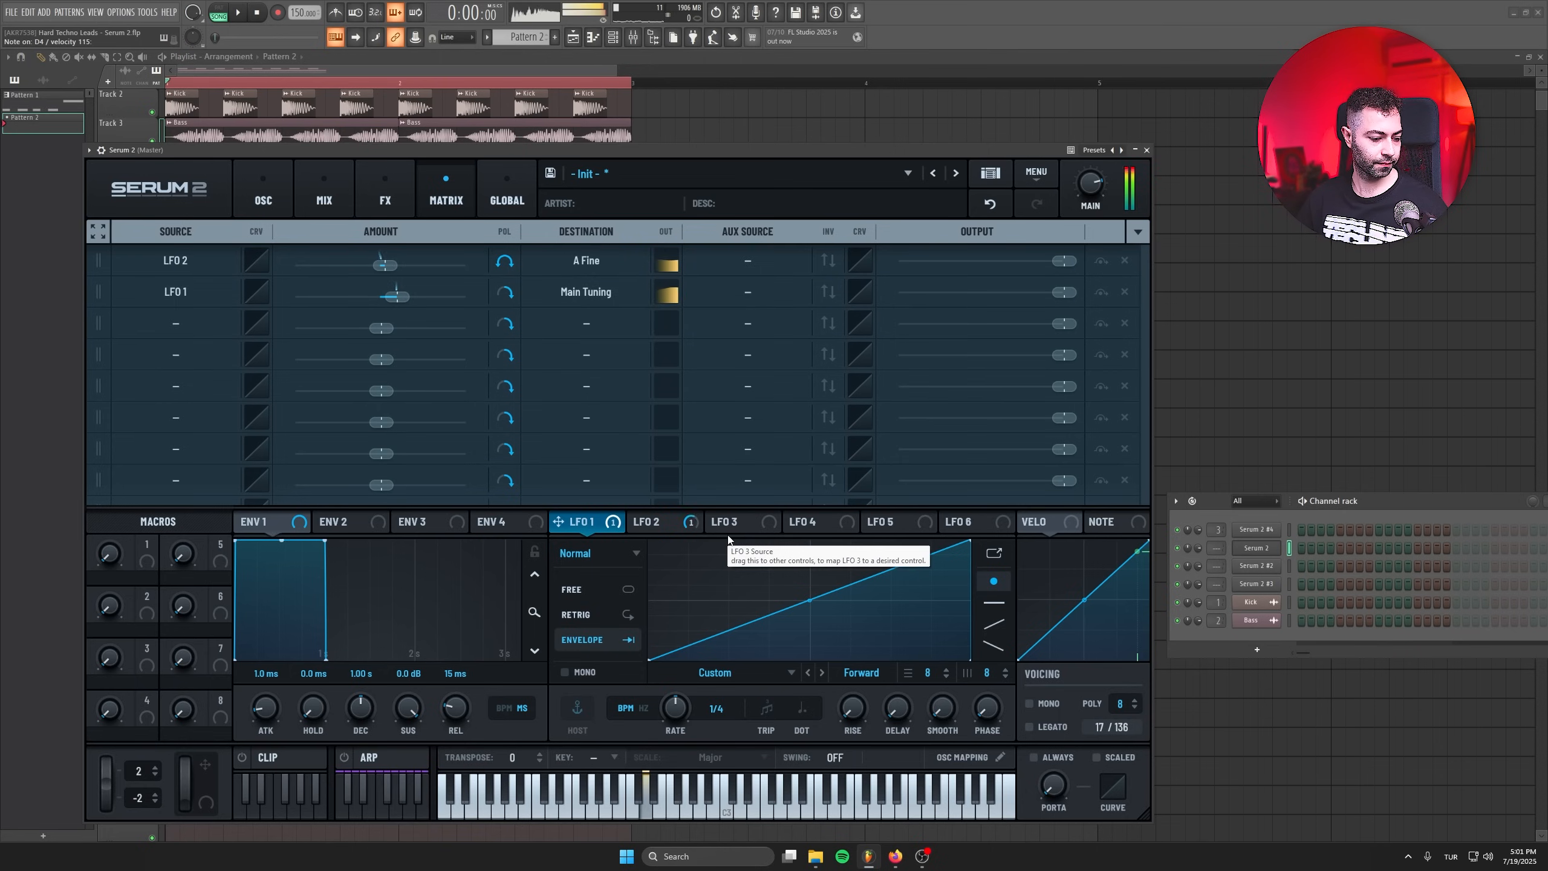
Lower oscillator B's output level on the oscillator page.
left_click(264, 190)
mouse_move(612, 470)
left_mouse_down()
mouse_move(619, 497)
mouse_move(616, 452)
mouse_move(614, 497)
left_mouse_up()
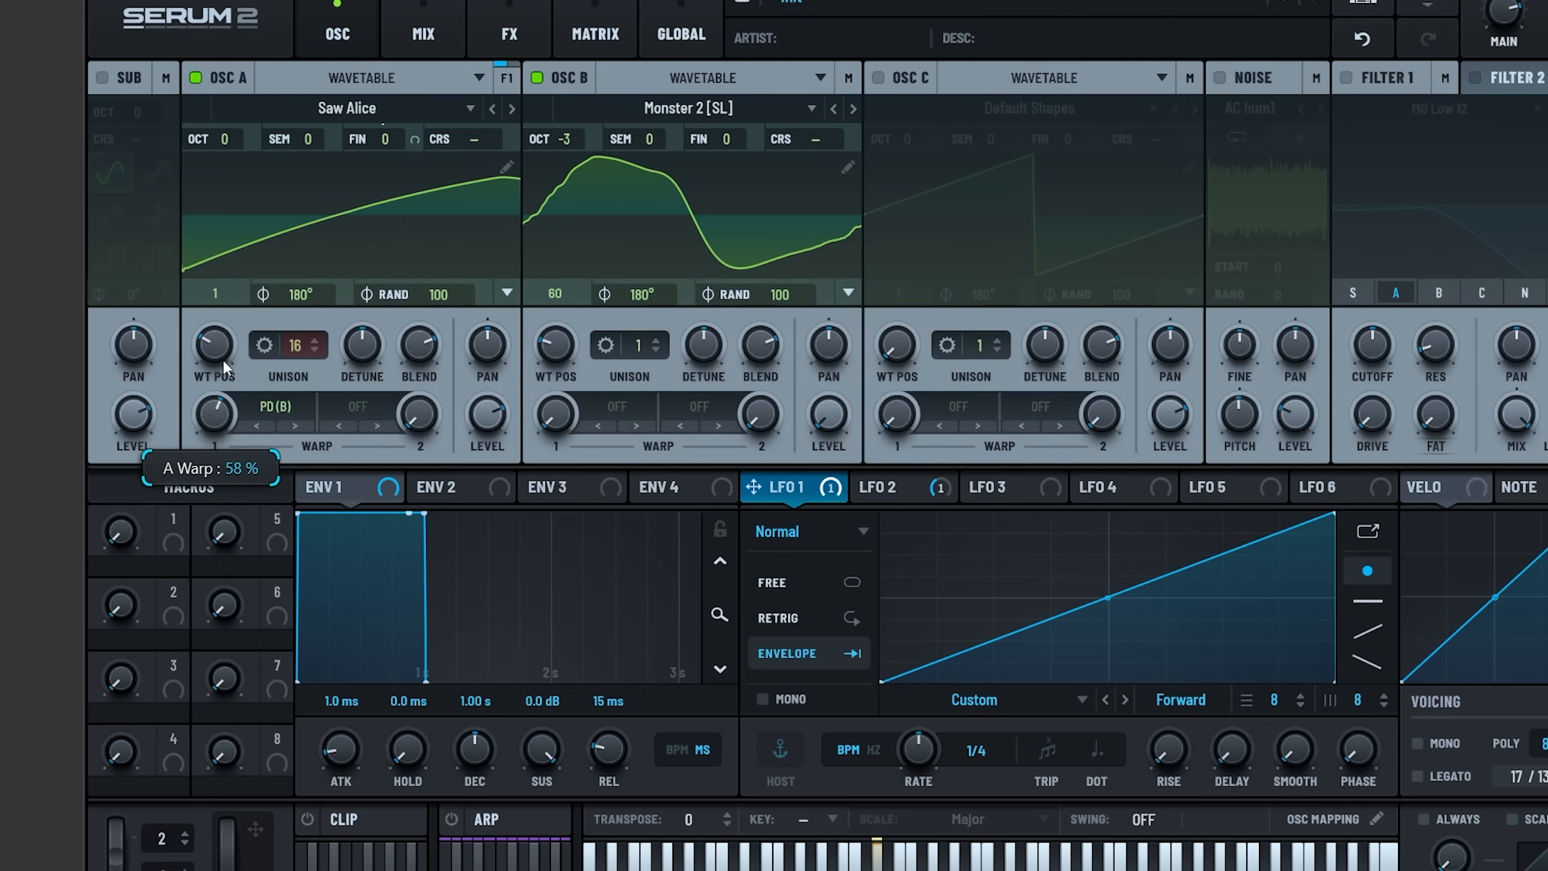
Raise oscillator B's wavetable position to about 218 and bend LFO 1's ramp into an upward-bulging curve.
left_click_drag(558, 351, 568, 183)
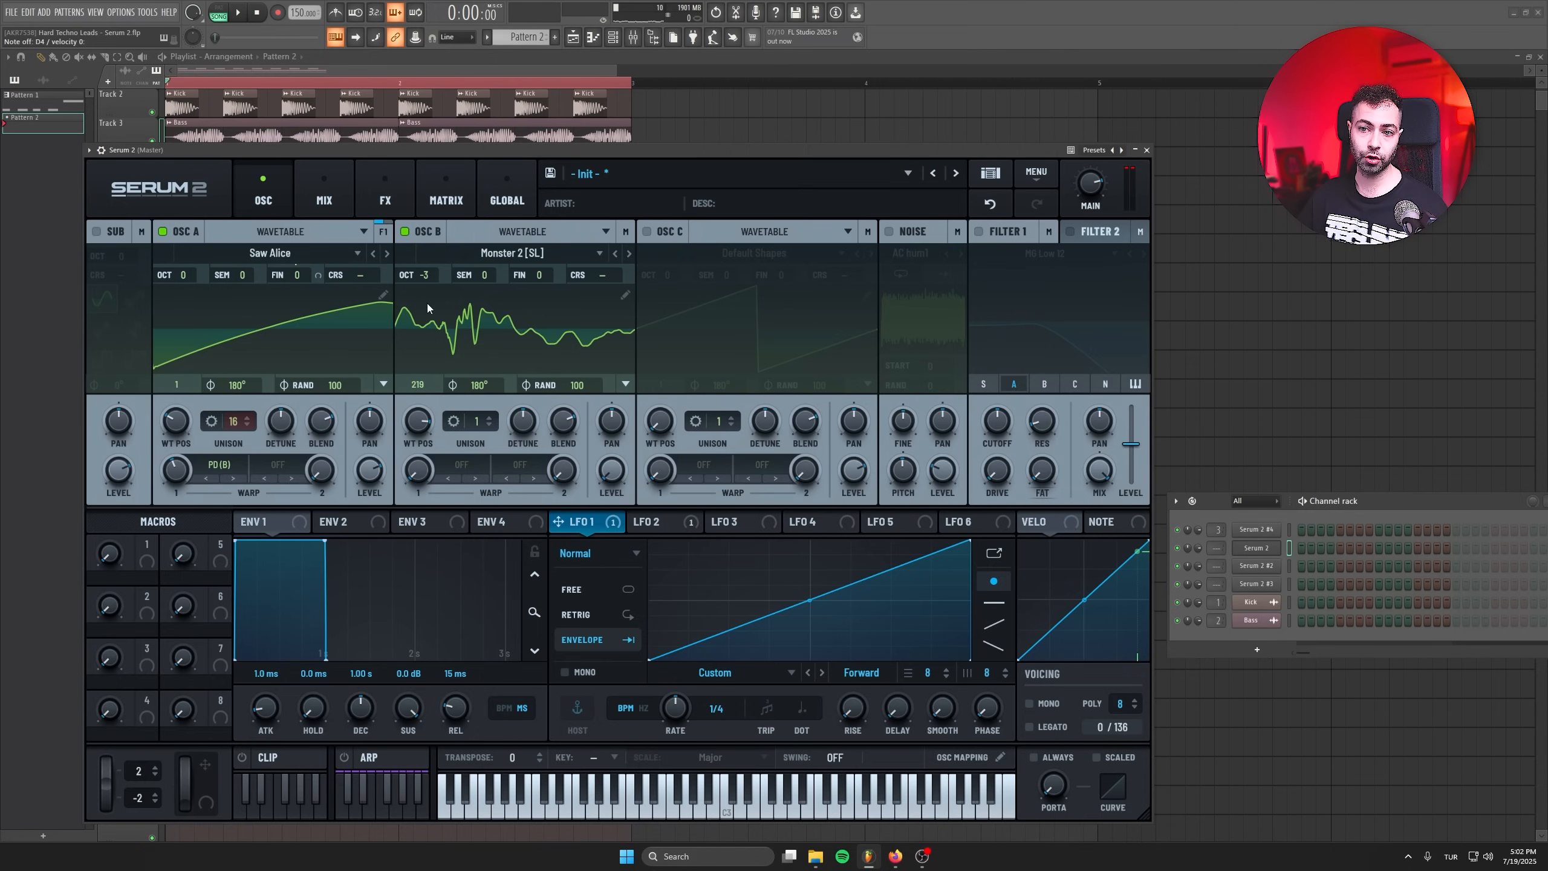
left_click_drag(809, 601, 808, 632)
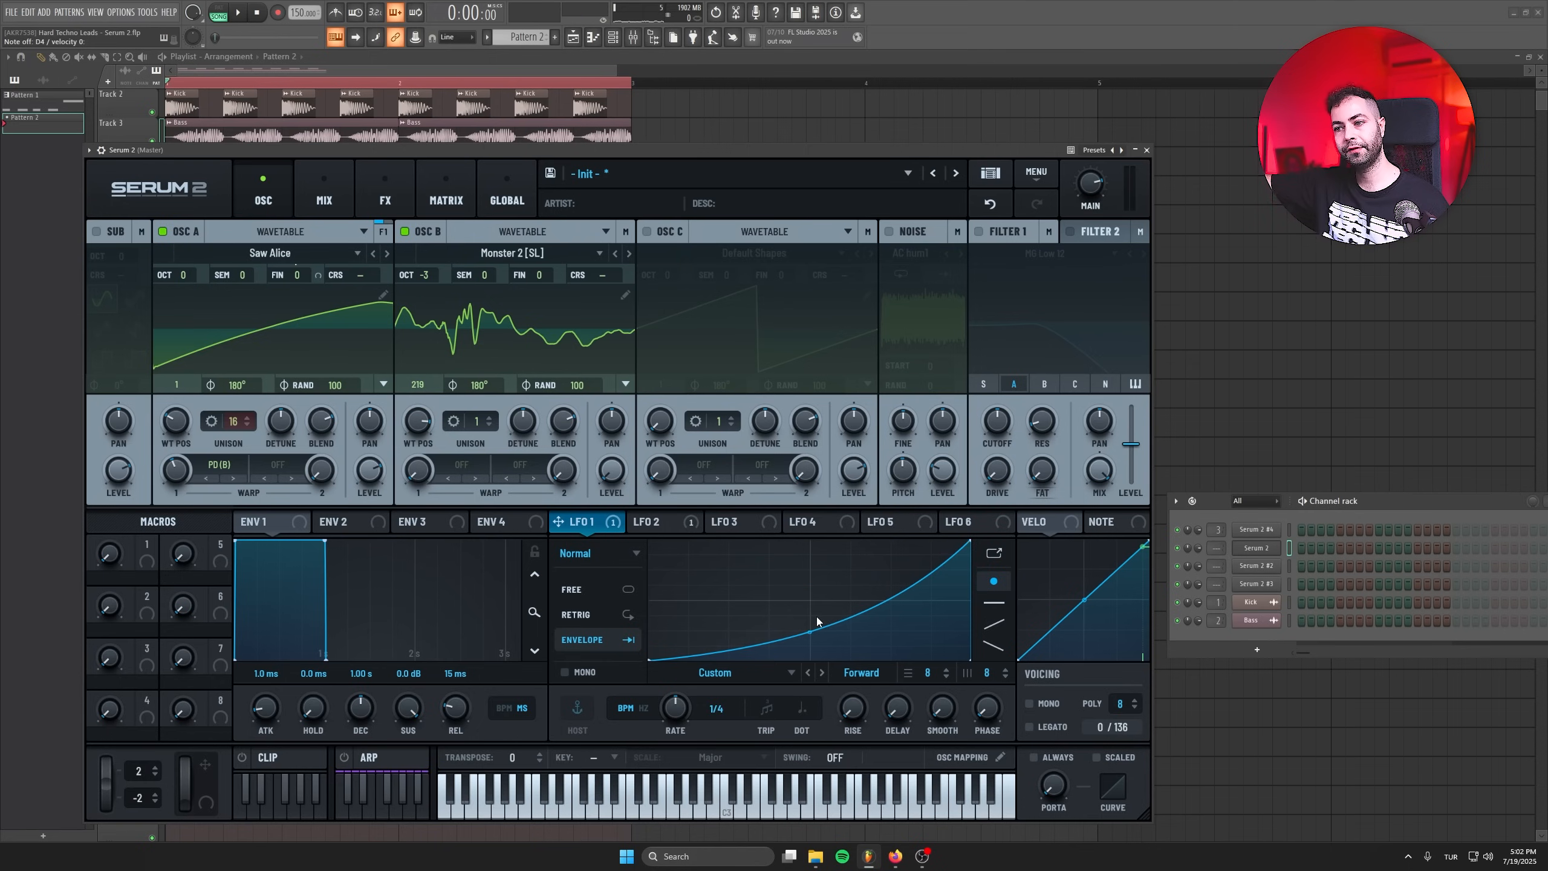
left_click_drag(807, 630, 804, 606)
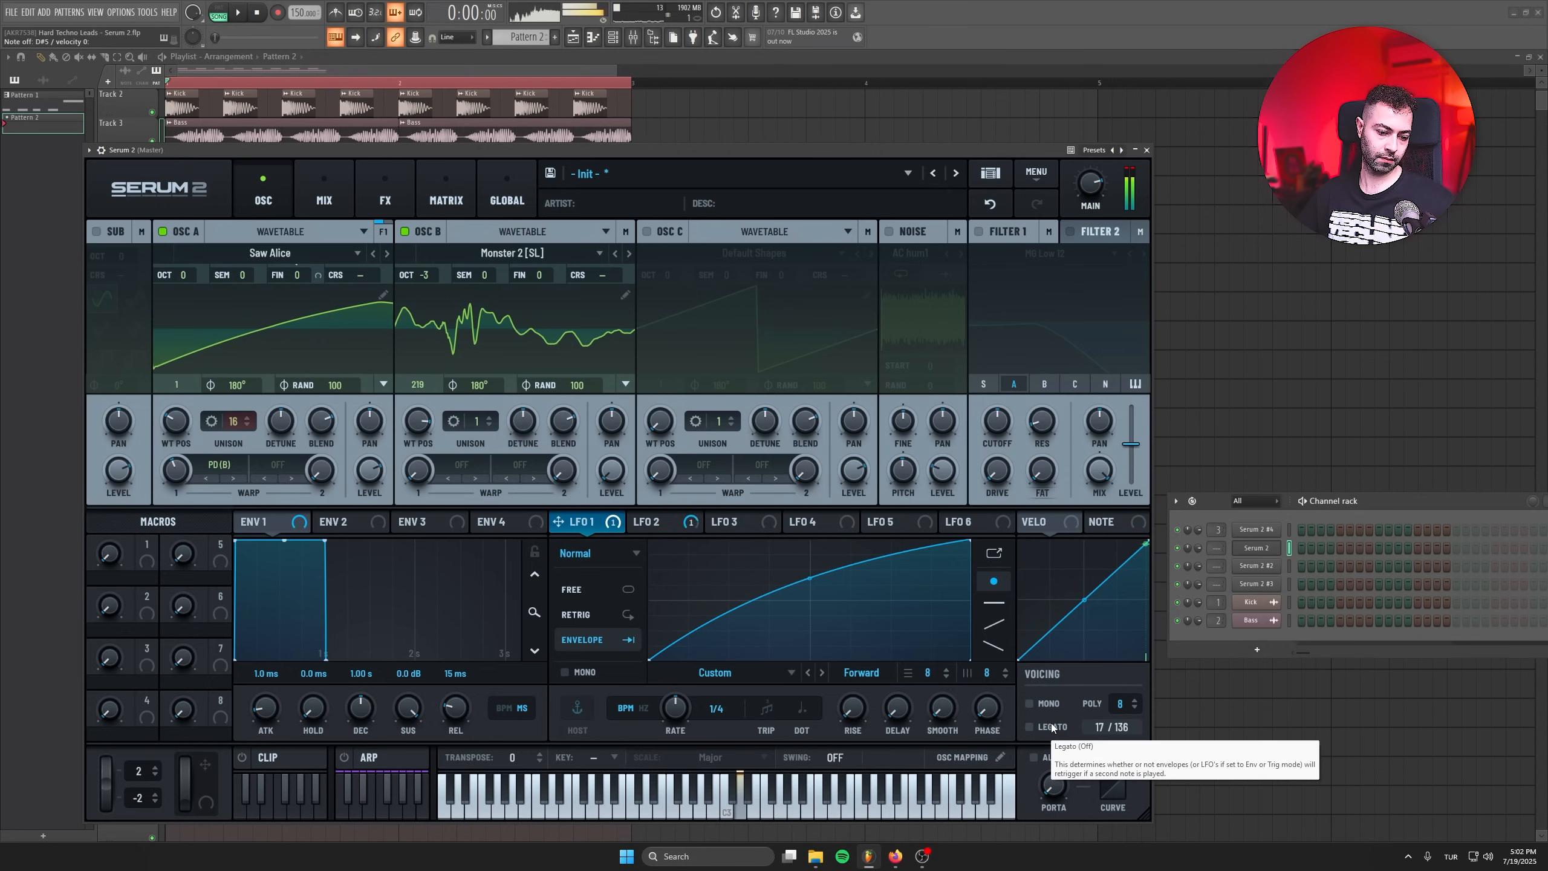
Set the voicing to mono with legato and always-on portamento.
left_click(1050, 705)
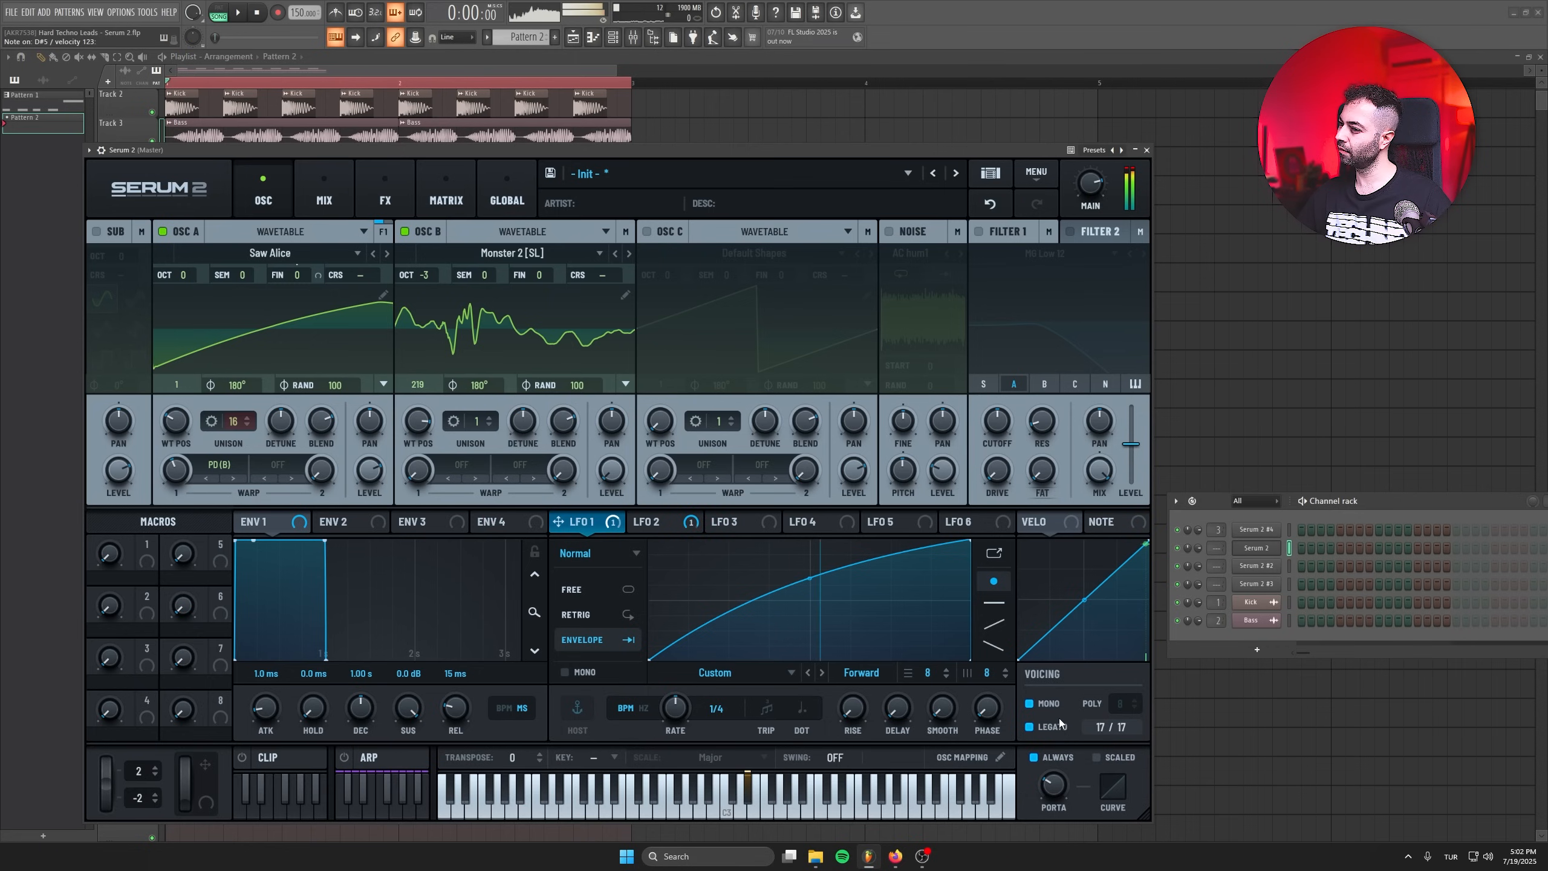
Enable Filter 1 as Dist.Comb 1 LP, open its cutoff to 22050 Hz, and raise its drive to about 77%.
left_click(979, 231)
left_click(1037, 257)
mouse_move(1026, 303)
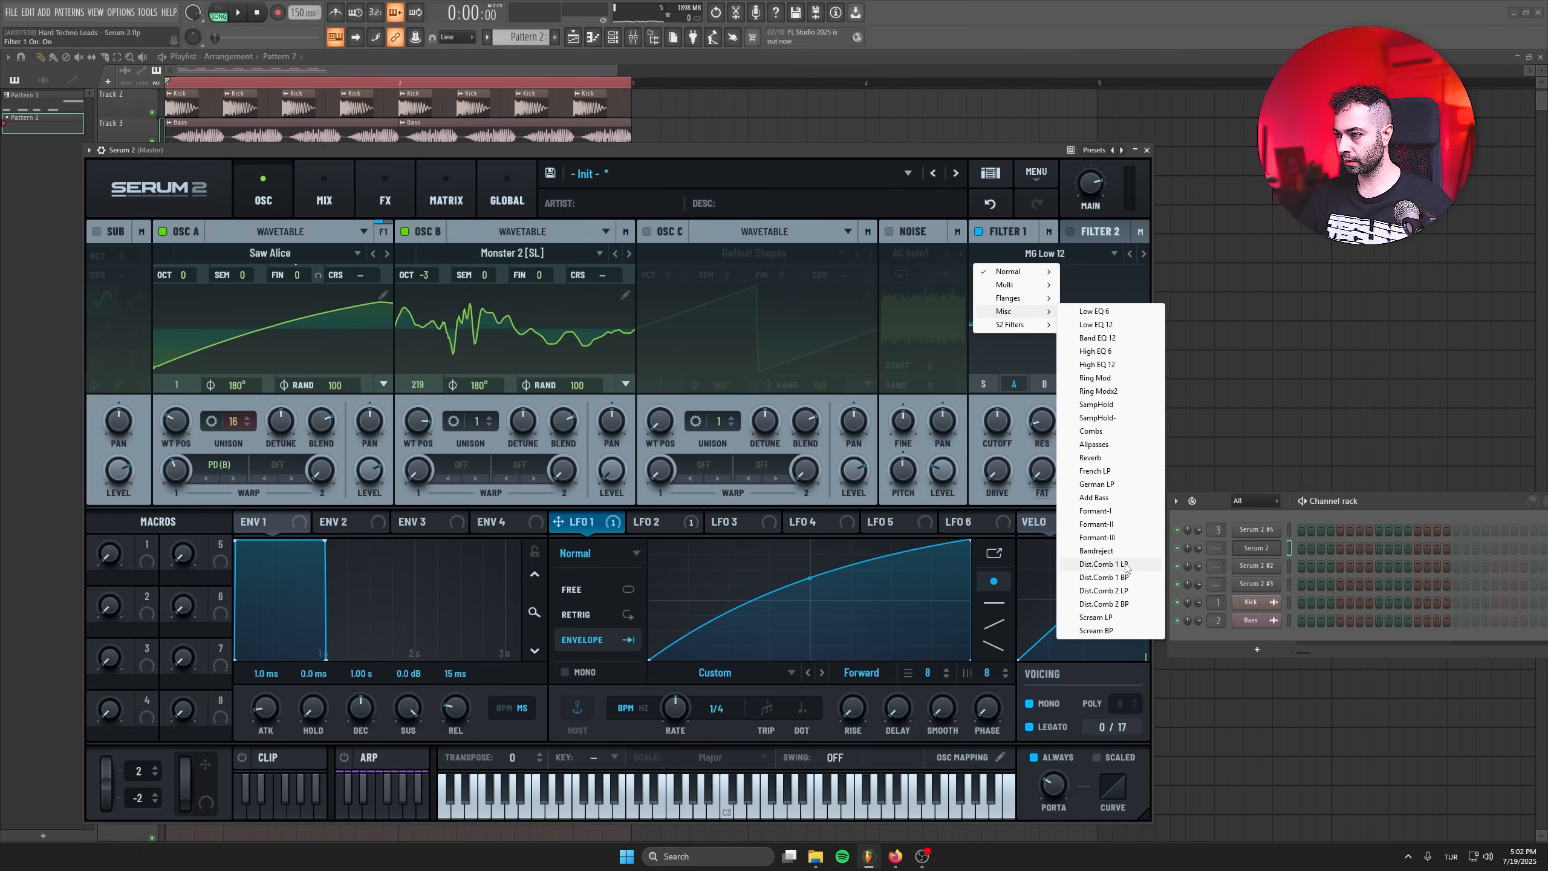
left_click(1125, 566)
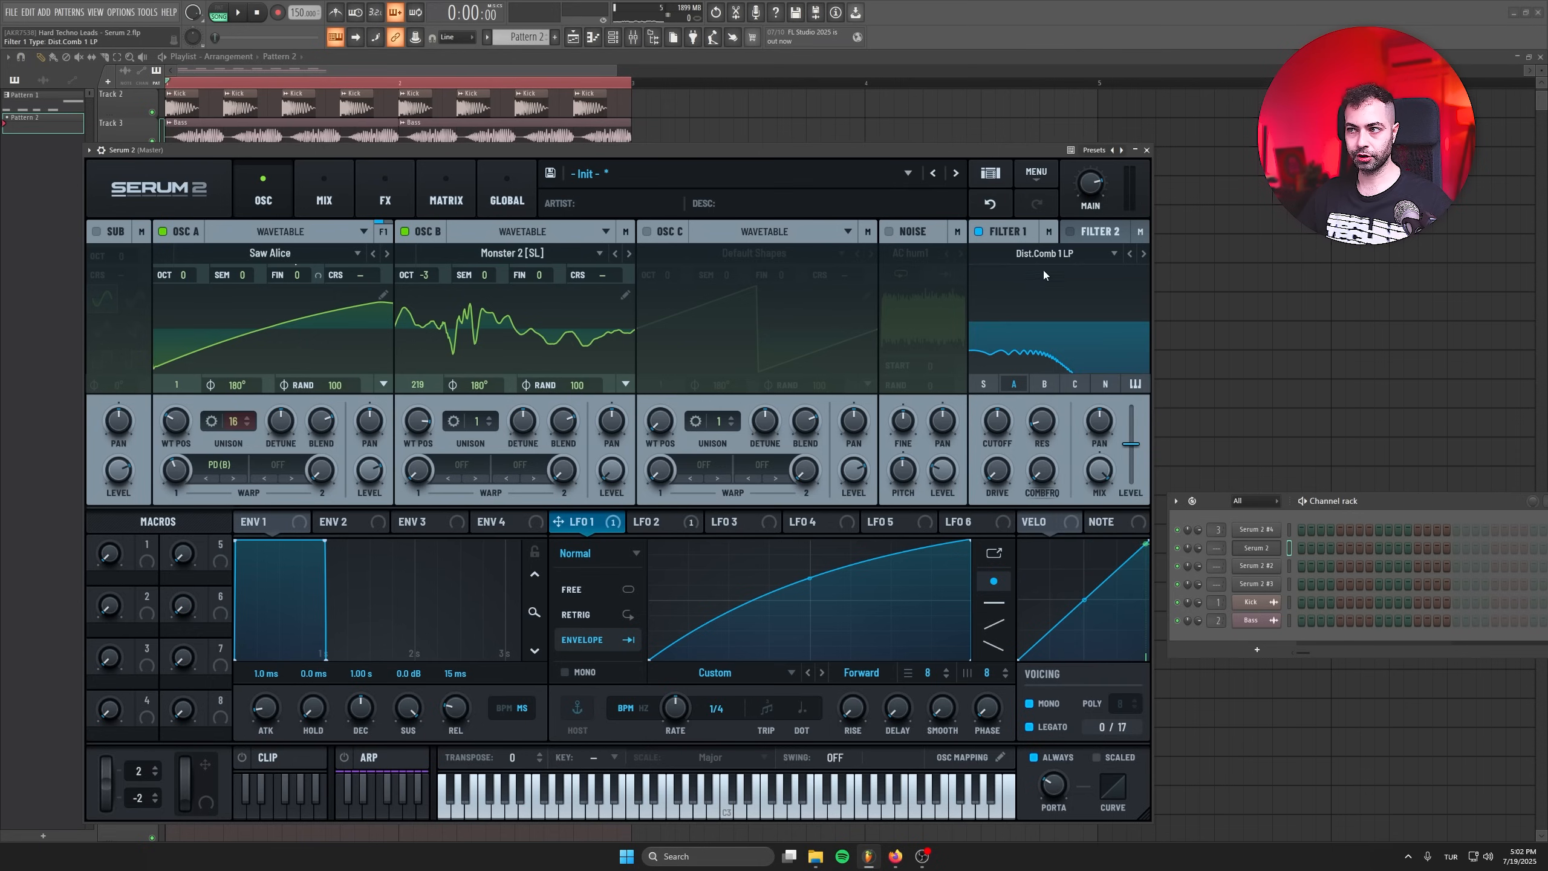
left_click_drag(1001, 427, 1006, 273)
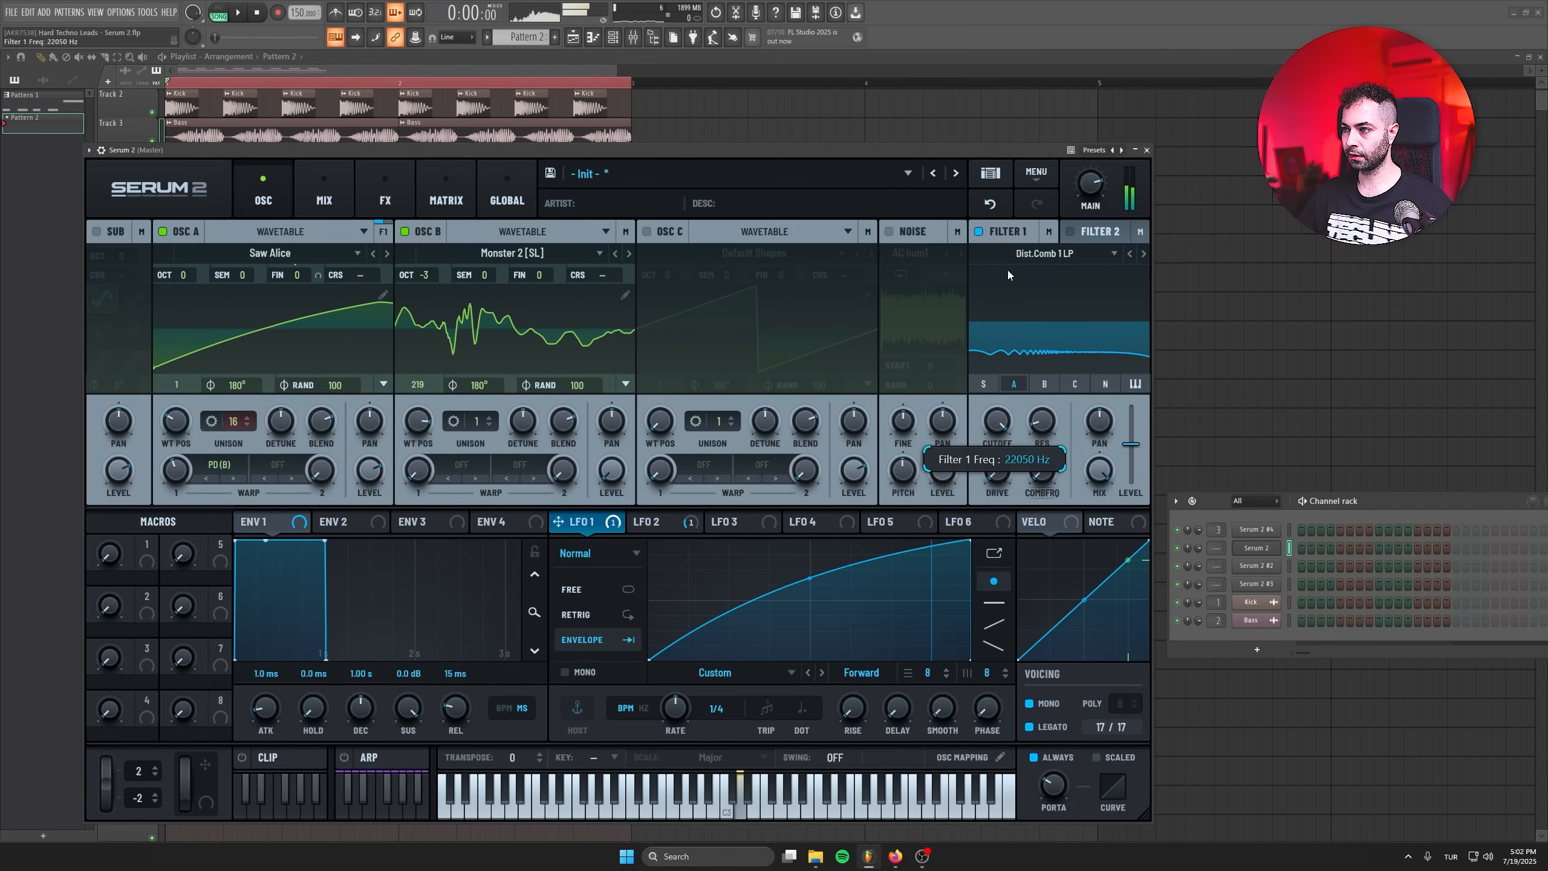
left_click_drag(1002, 472, 1002, 312)
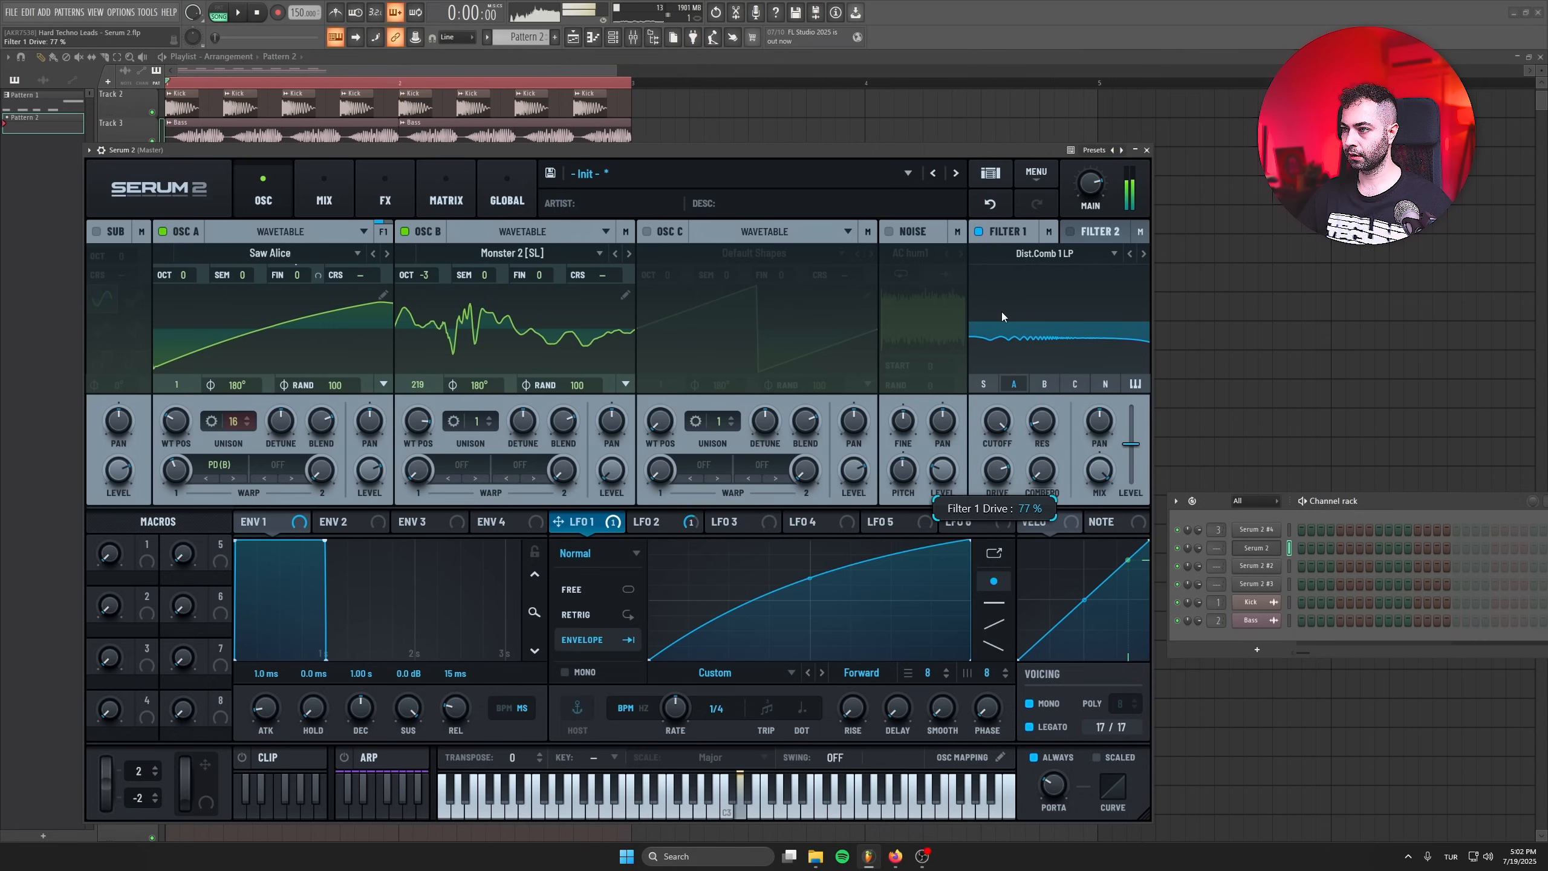
Switch Filter 1 to Dist.Comb 2 LP and readjust its cutoff, drive and comb frequency.
left_click(1145, 255)
left_click_drag(997, 424, 1036, 317)
left_click_drag(998, 469, 1045, 418)
left_click_drag(998, 469, 992, 406)
left_click_drag(1027, 481, 1052, 385)
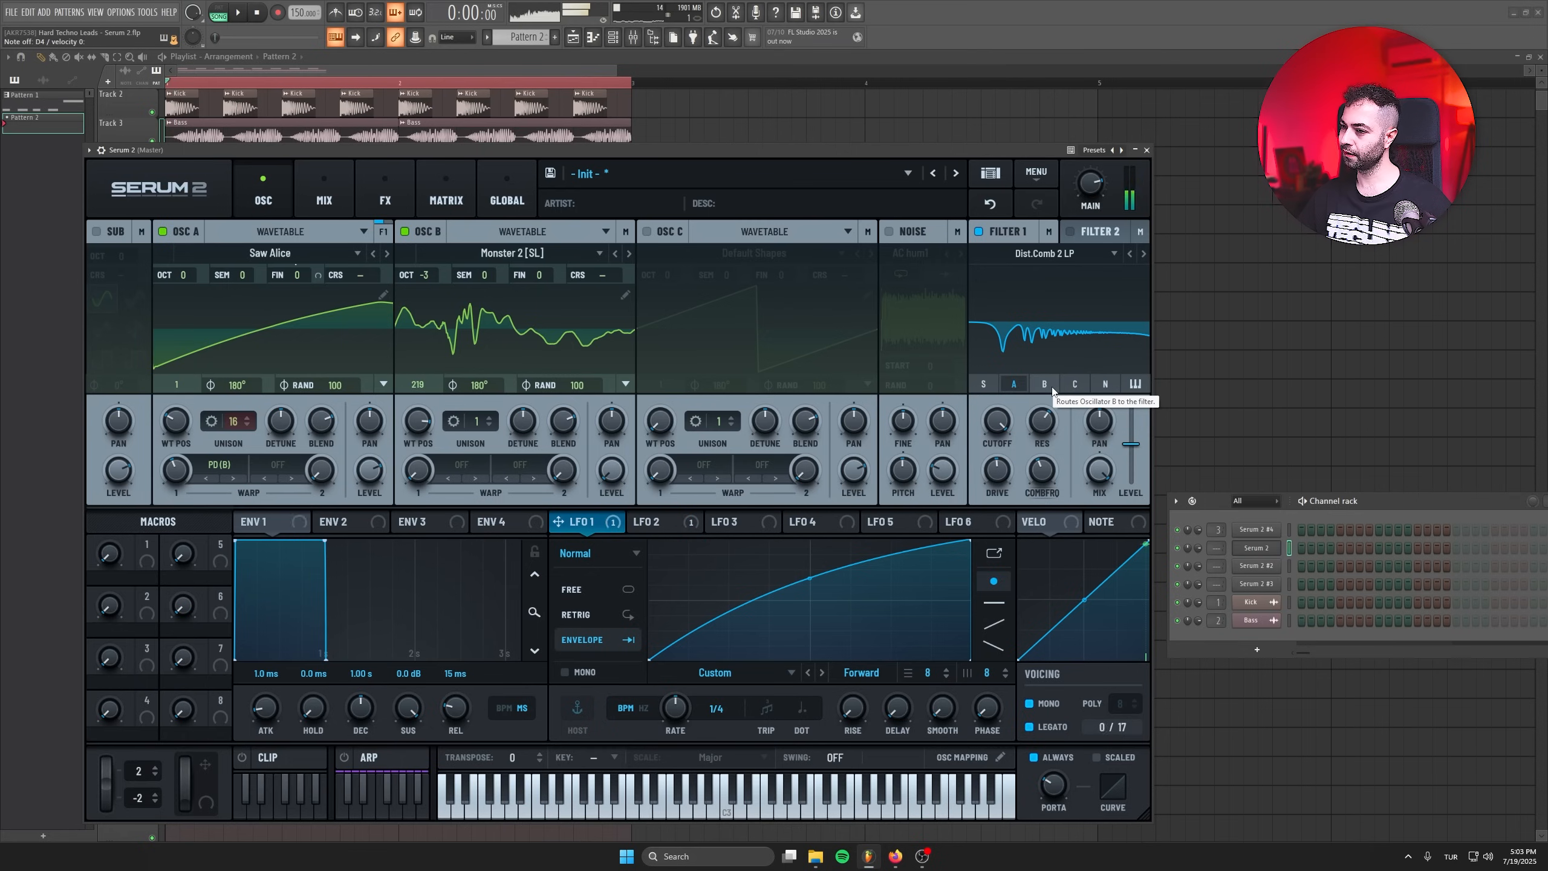
Enable the AC hum1 noise oscillator, lower its level to about 25%, and route it through Filter 1.
left_click(891, 231)
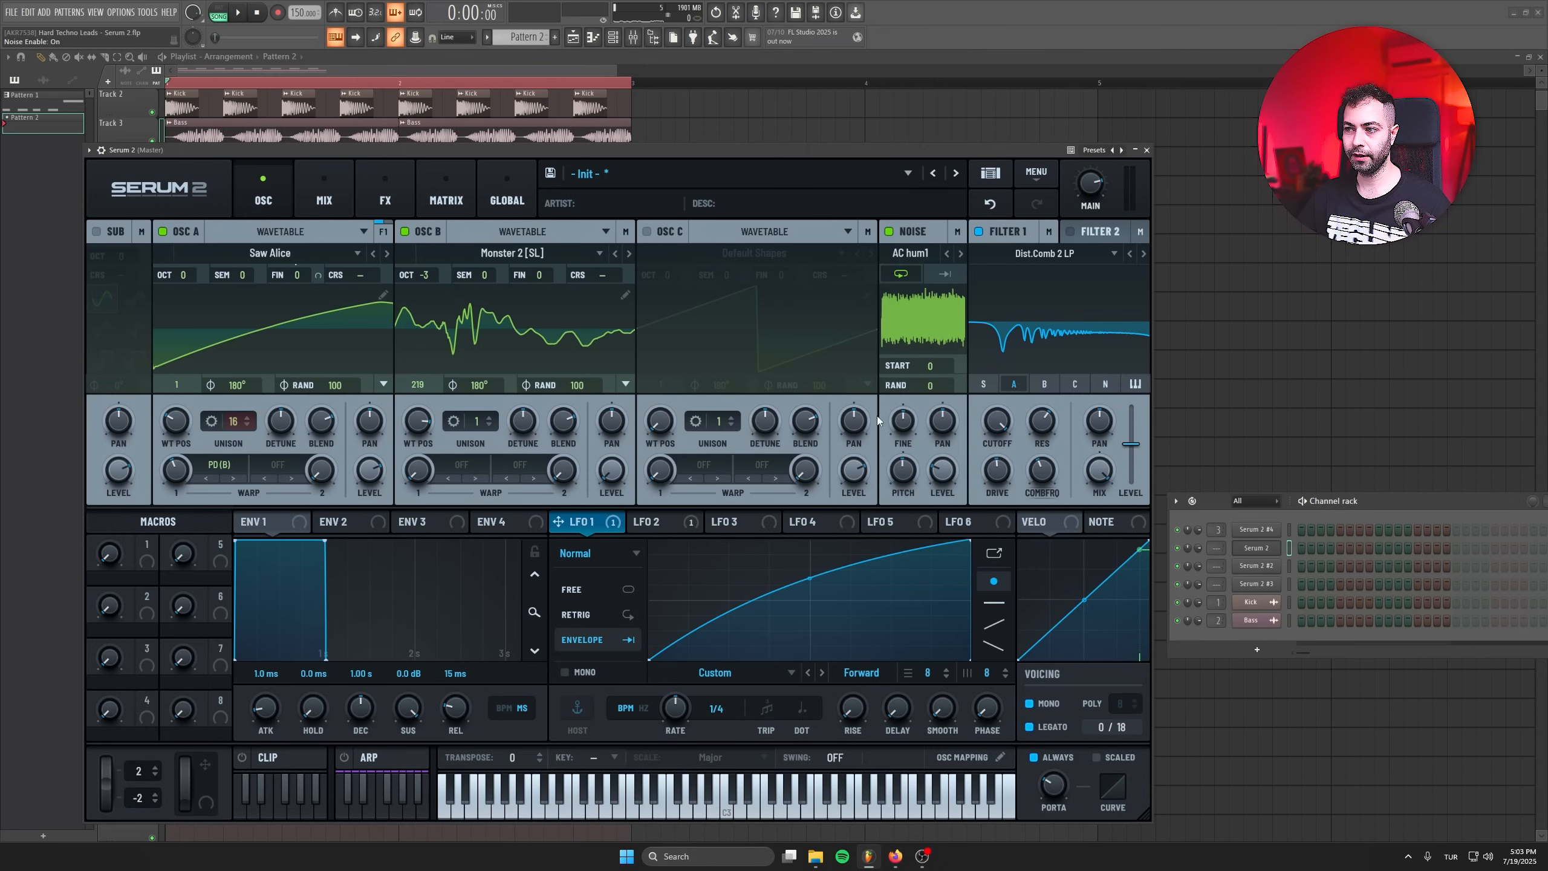
left_click_drag(948, 476, 942, 512)
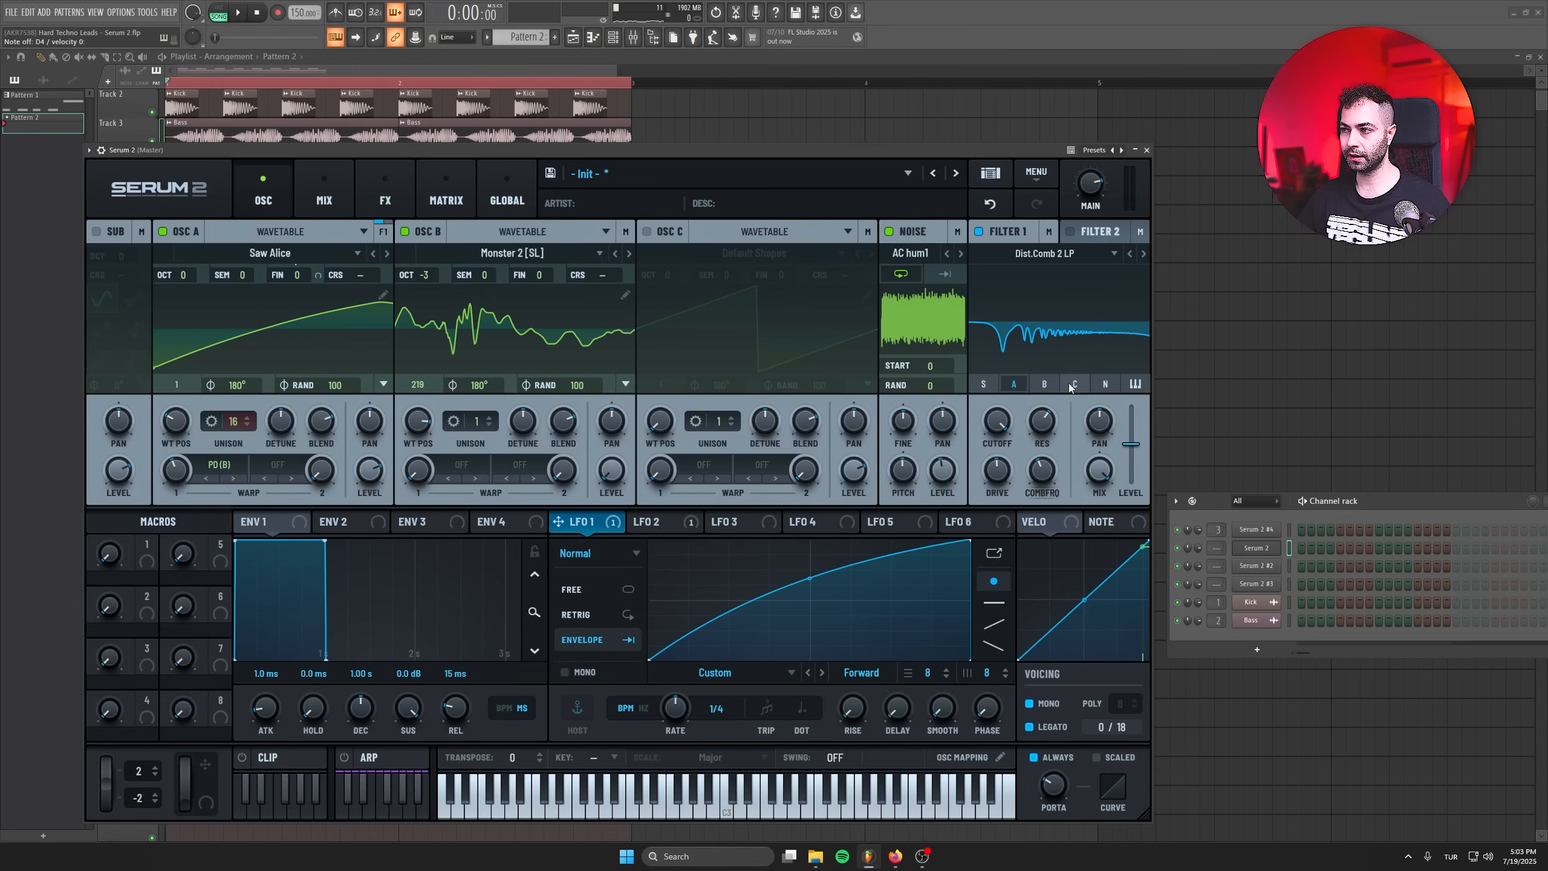
left_click(1101, 384)
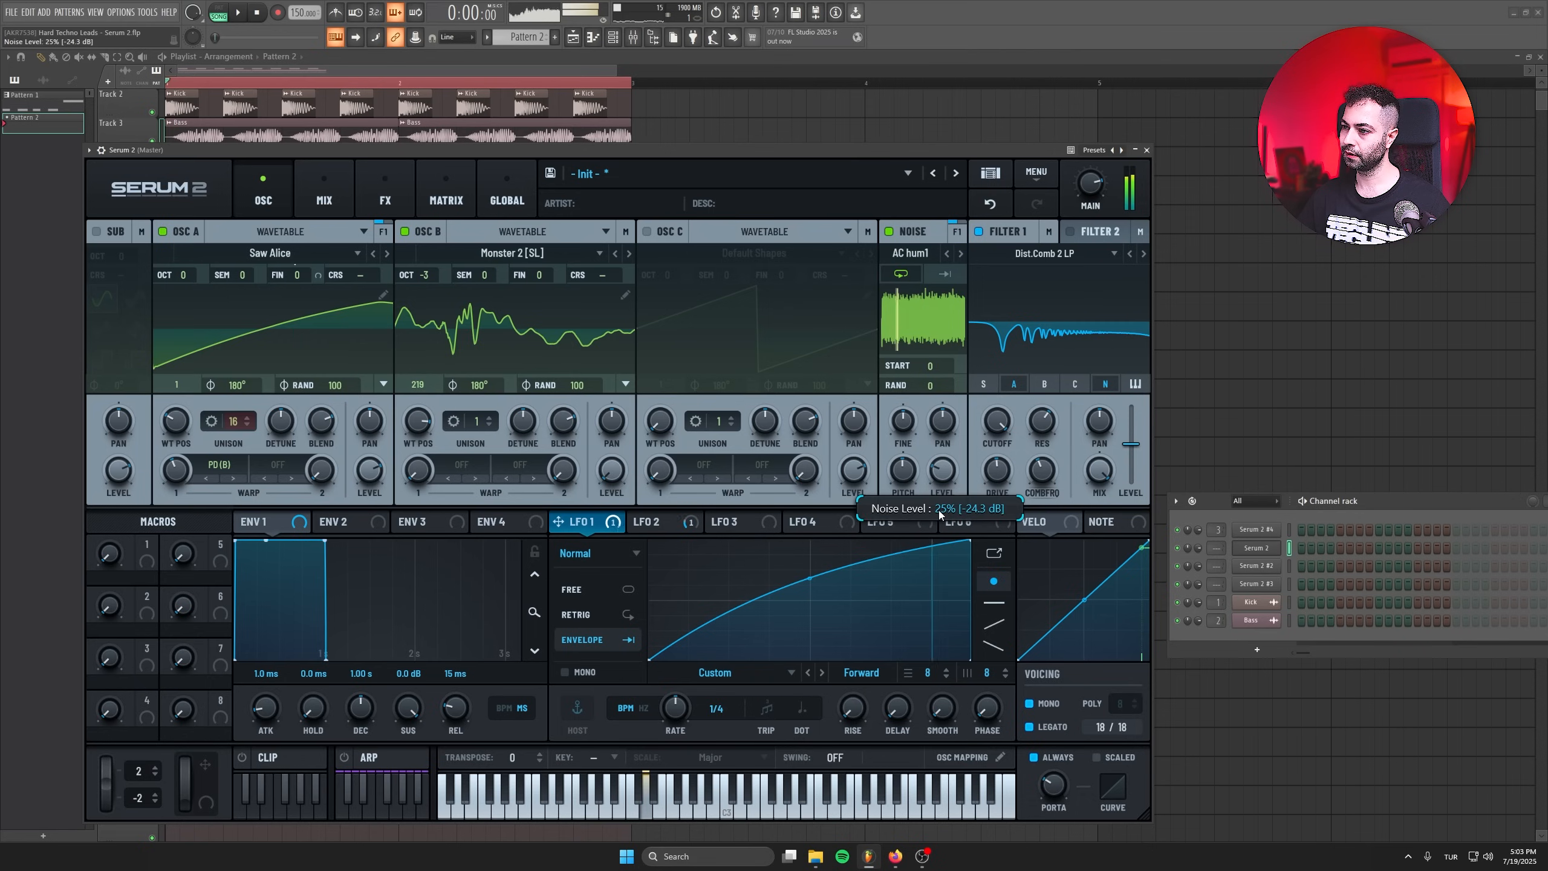
left_click(907, 236)
left_click(908, 236)
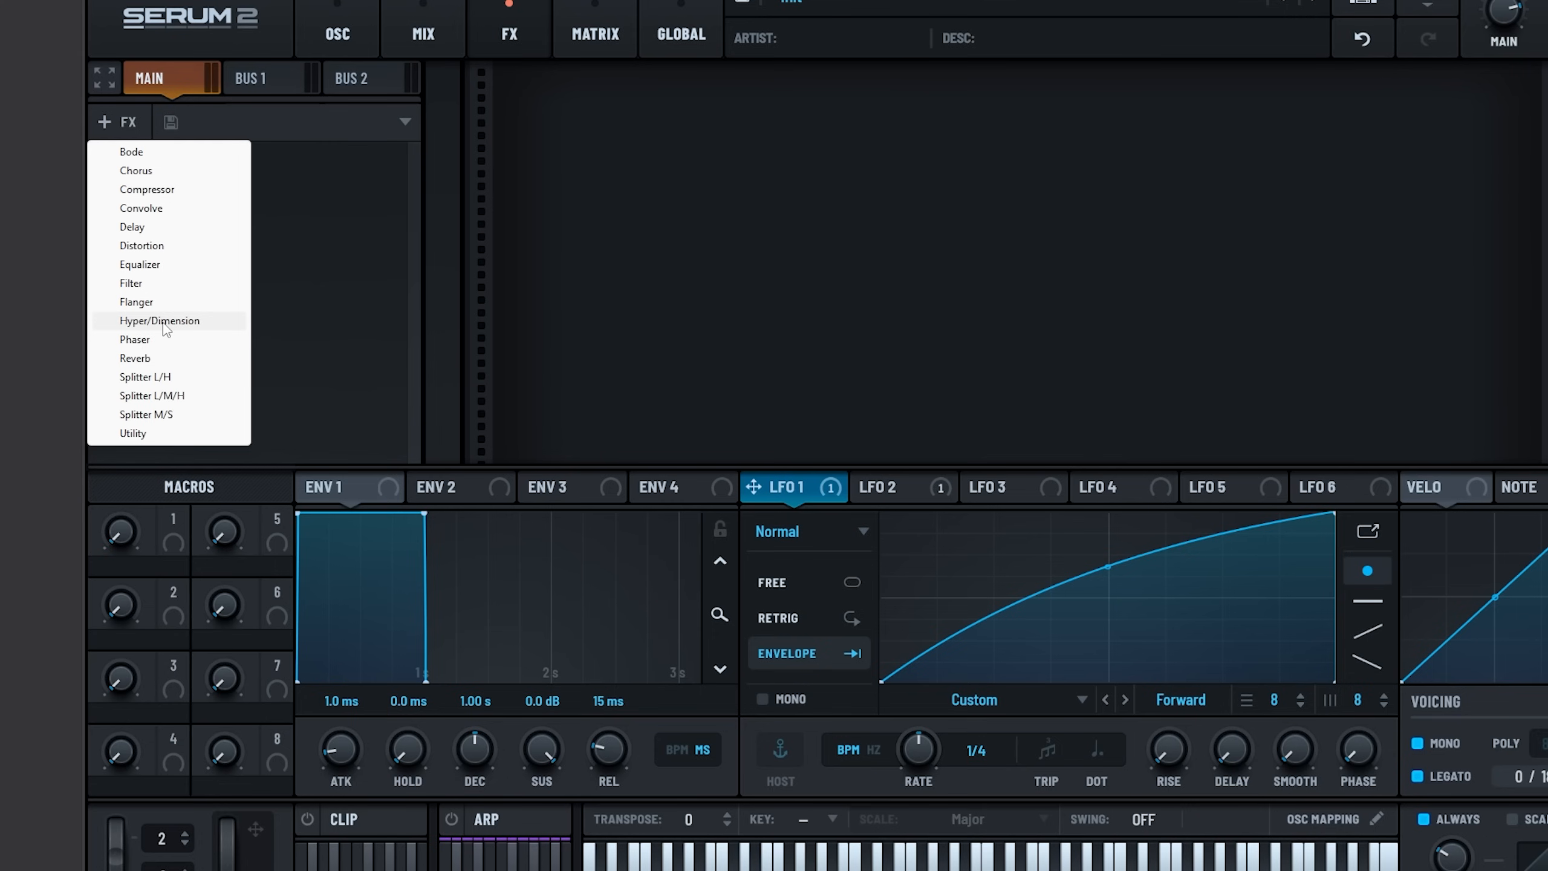
Add a Hyper/Dimension effect, lowering the Hyper mix and raising the Dimension mix.
left_click(134, 402)
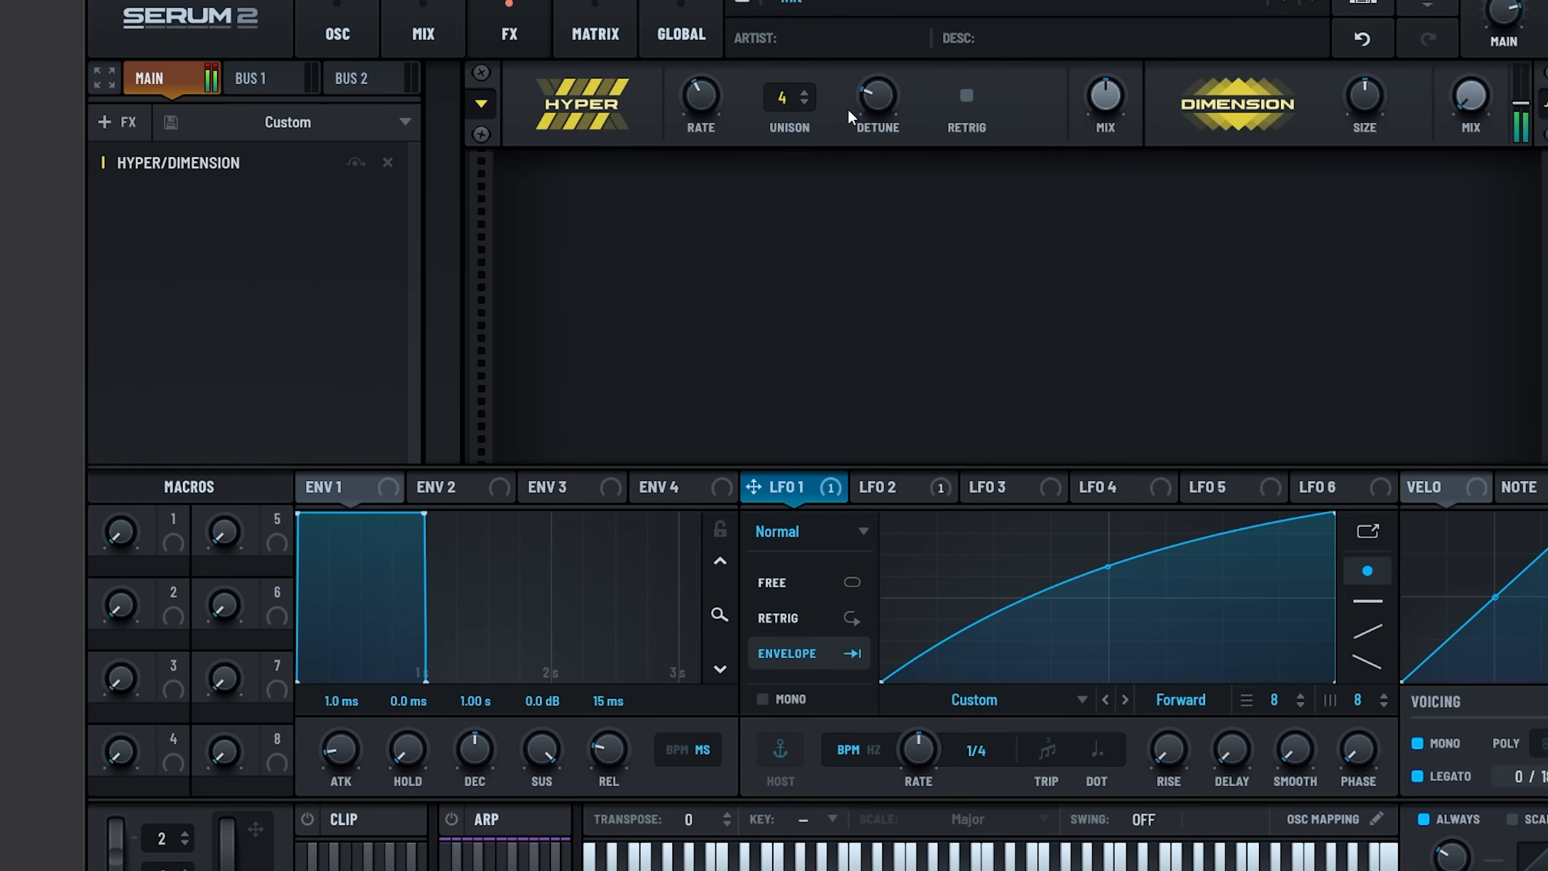
left_click_drag(1100, 99, 1096, 300)
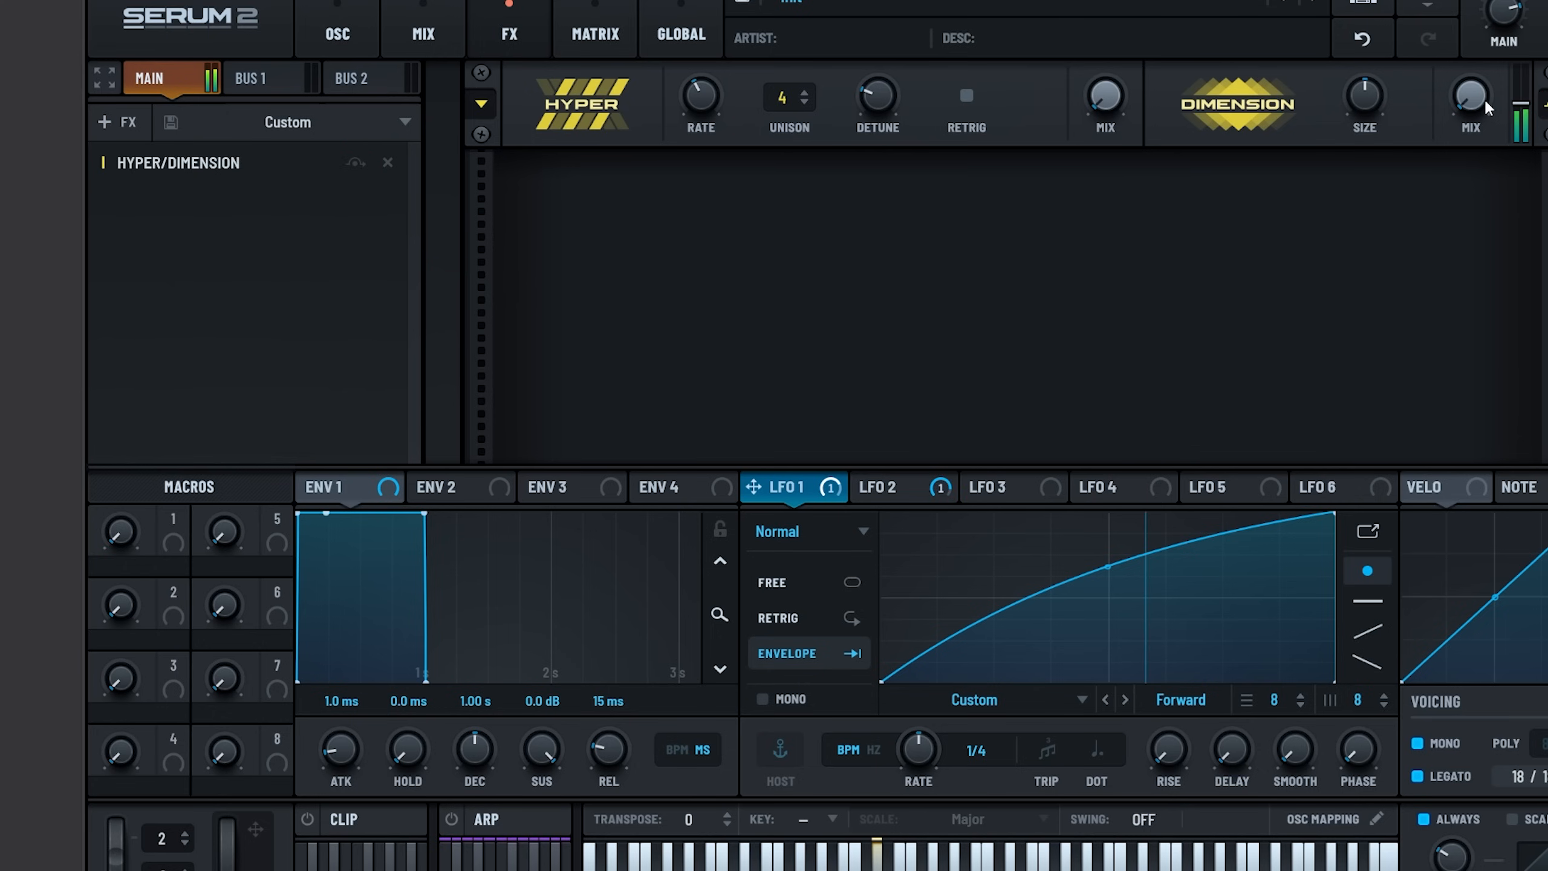
left_click_drag(1484, 97, 1484, 18)
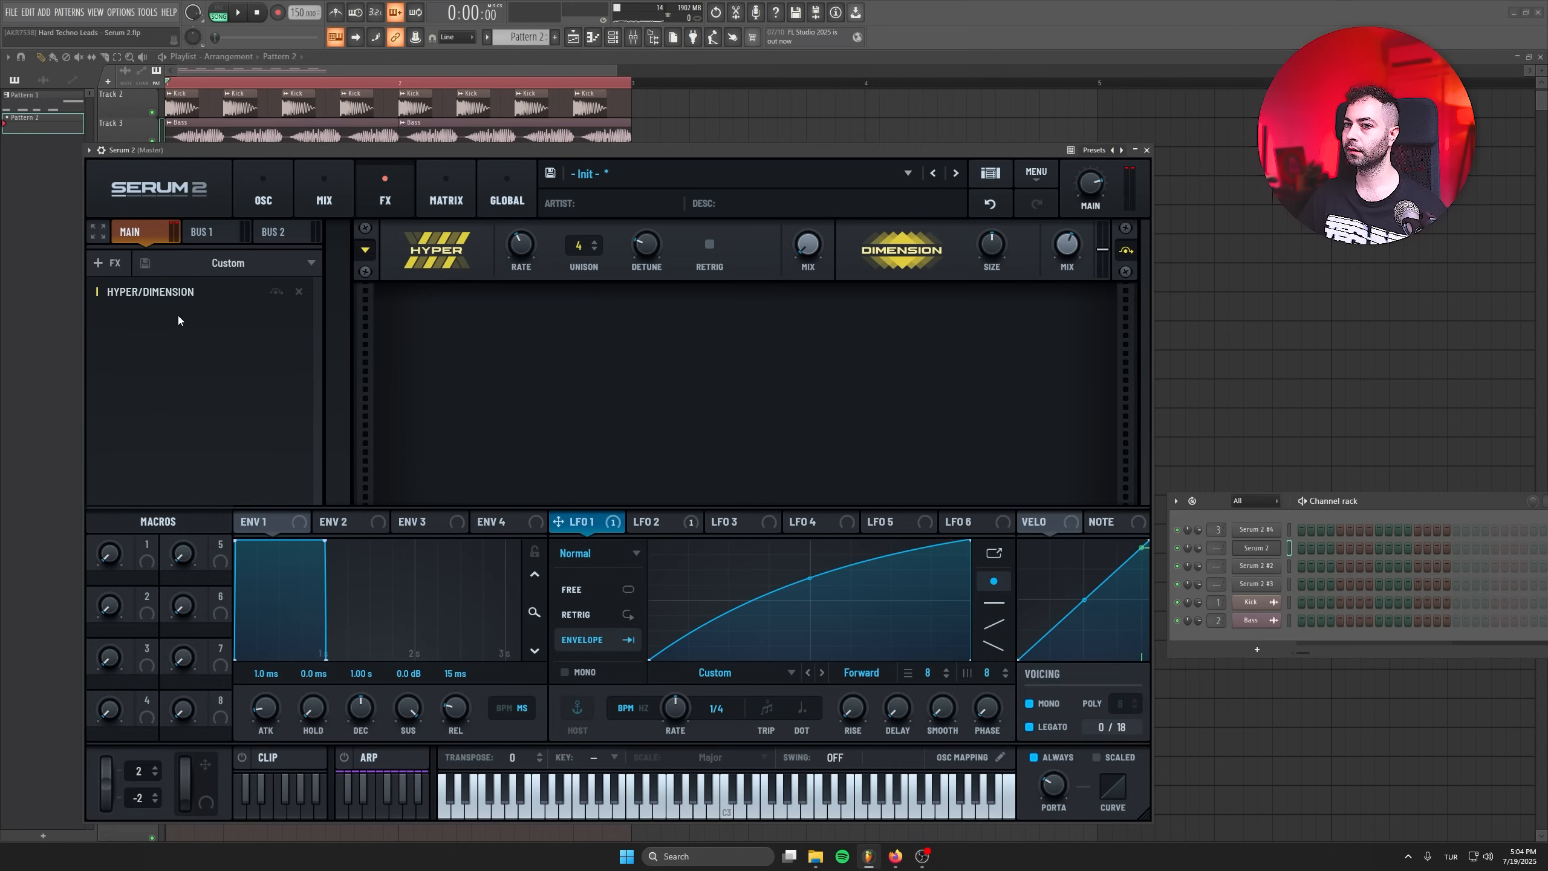
Add a Tube distortion with a post high-pass filter at about 104 Hz, Q 1.0, and reduce its mix.
left_click(105, 262)
left_click(146, 337)
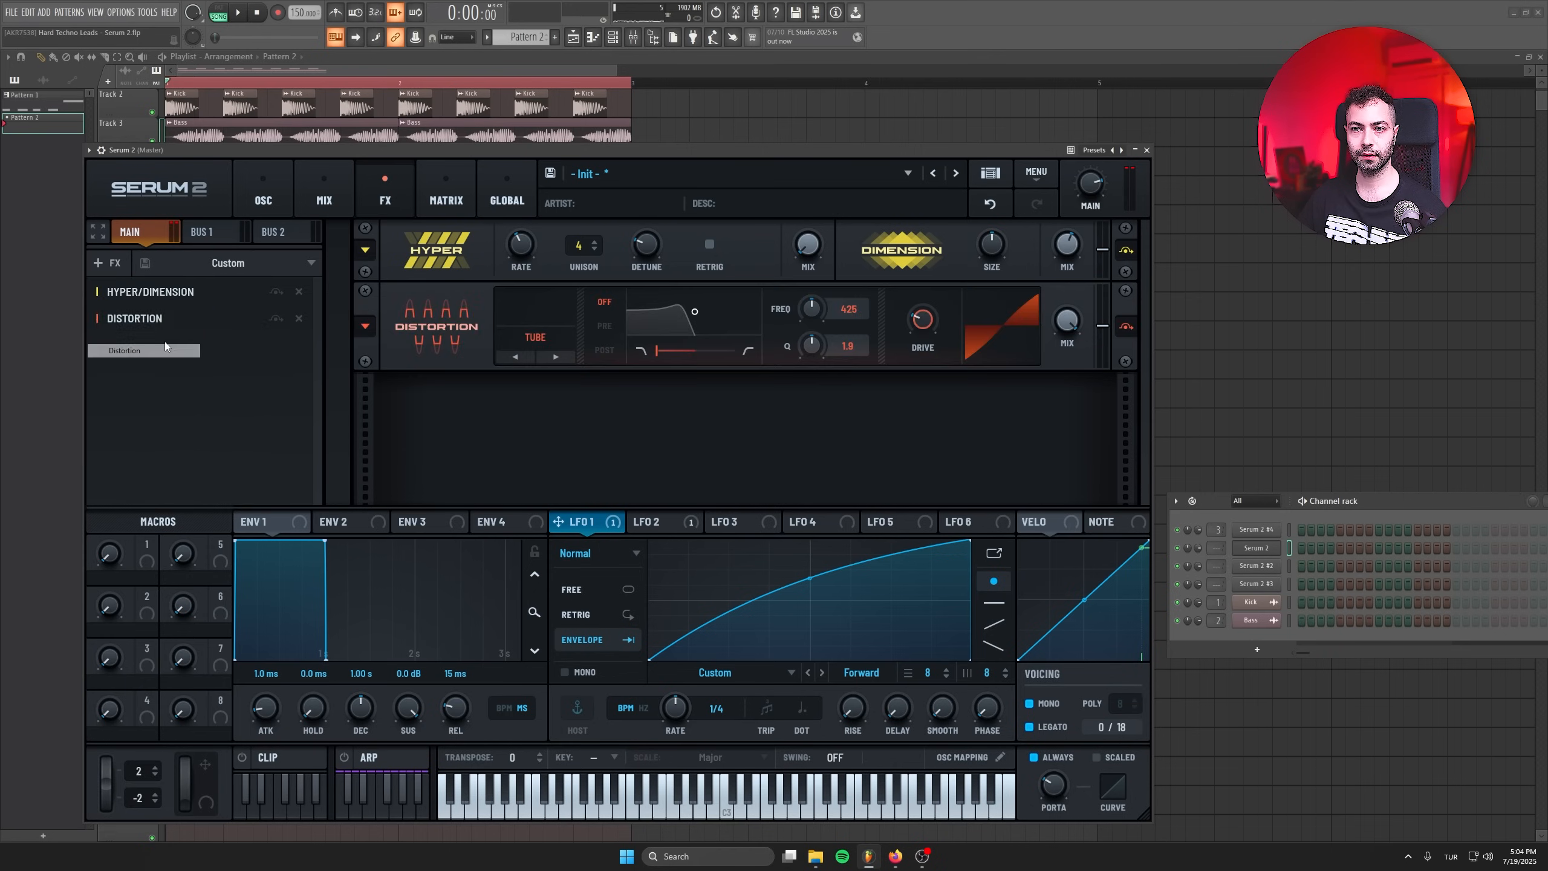
left_click(614, 352)
left_click_drag(657, 351, 919, 353)
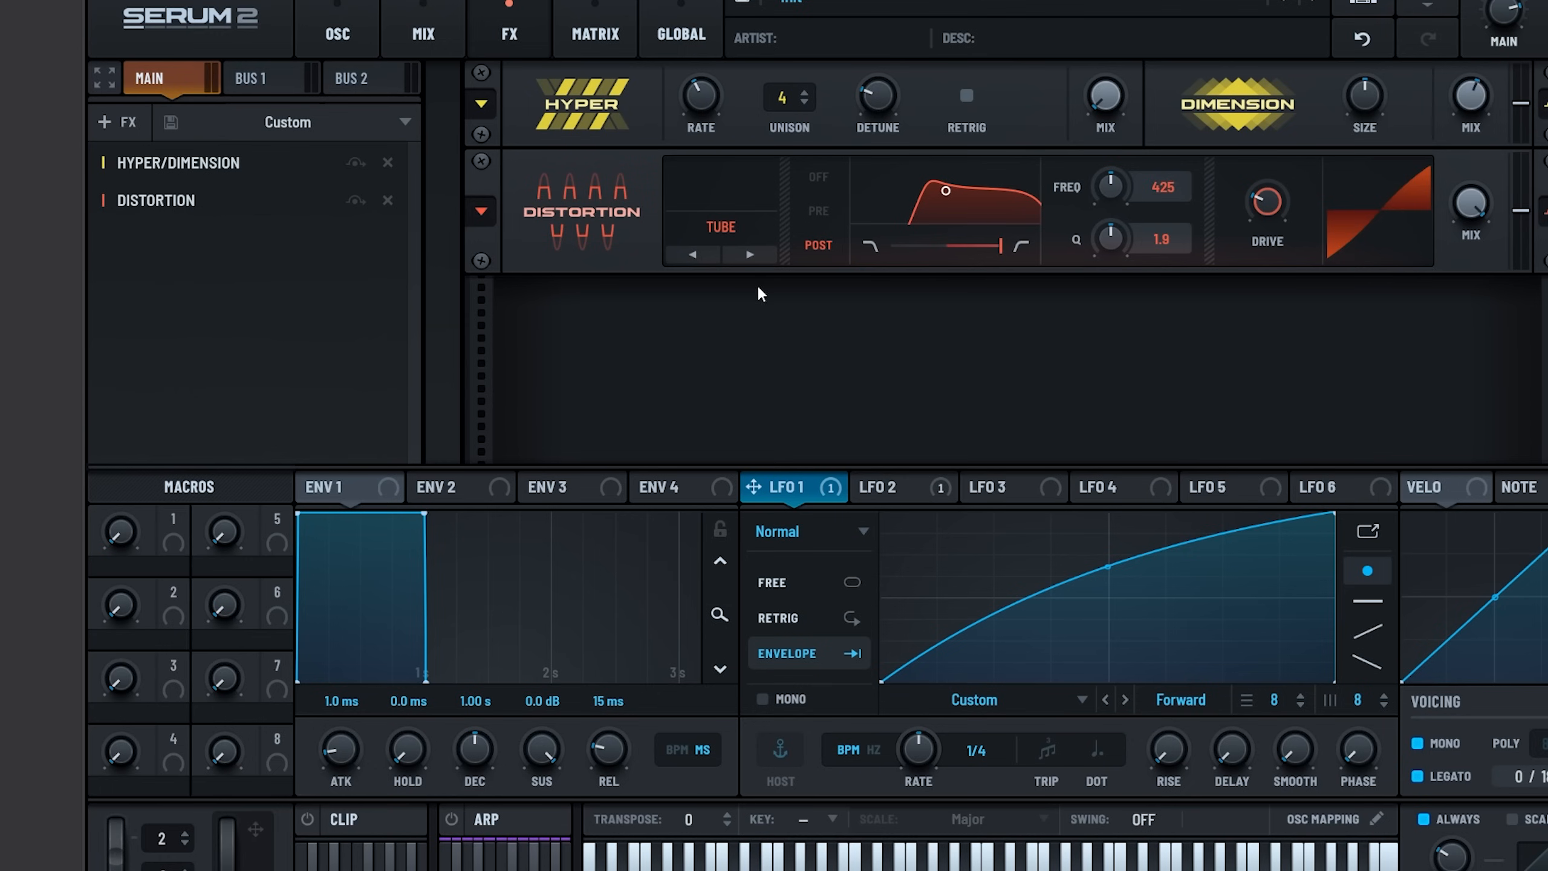
left_click_drag(913, 201, 916, 205)
left_click_drag(1457, 202, 1456, 395)
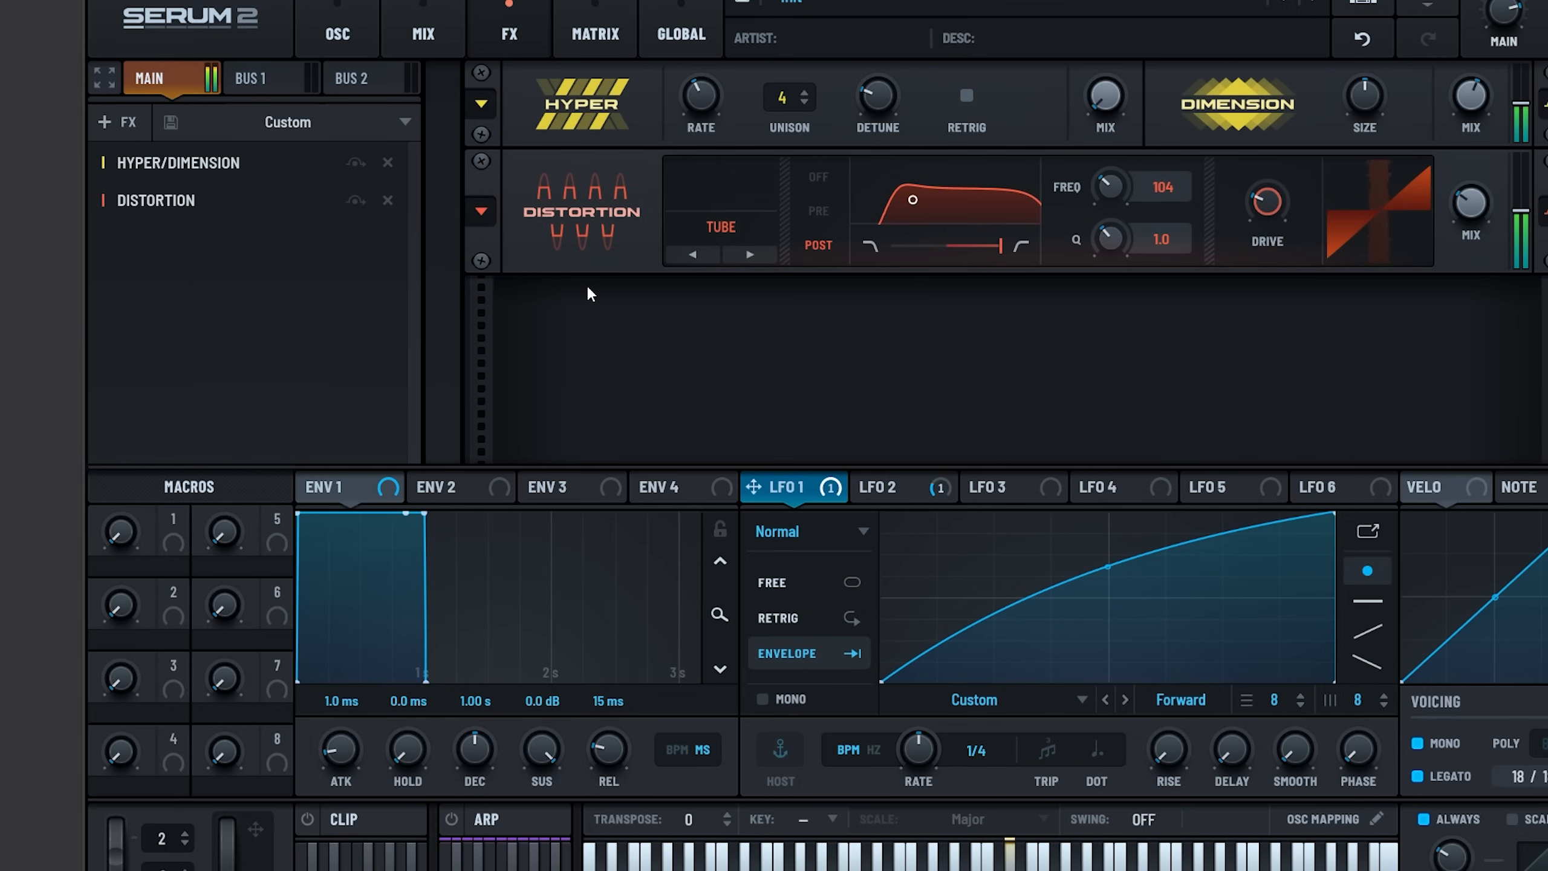
Add an equalizer with a peak boost at 619 Hz, Q 32, gain 3.1, and a low cut at 72 Hz, Q 43.
left_click(115, 122)
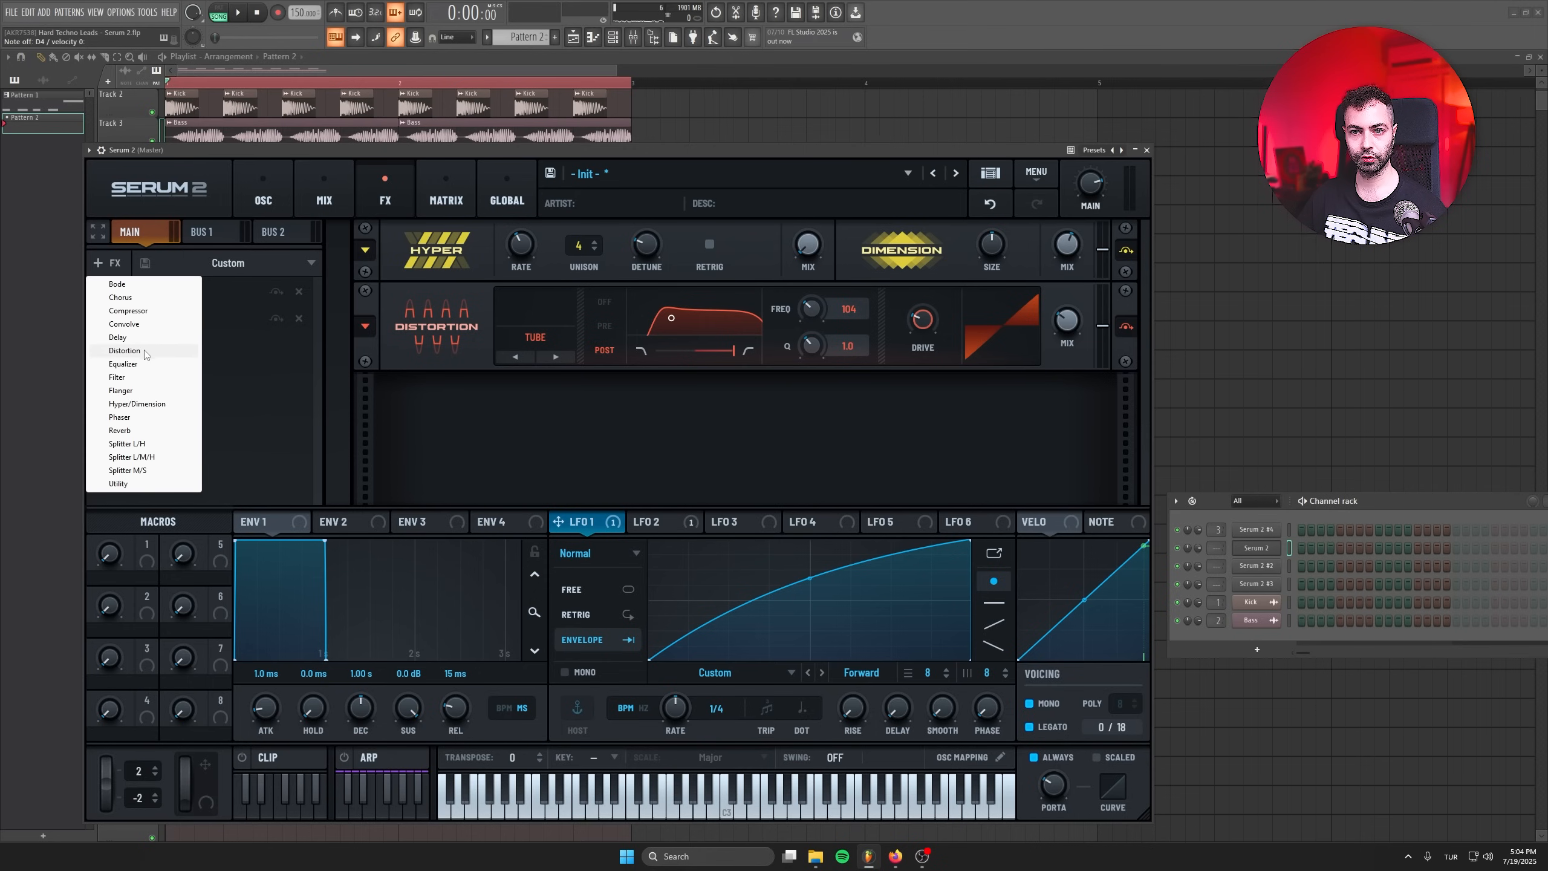
left_click(123, 363)
left_click_drag(1005, 416, 1005, 423)
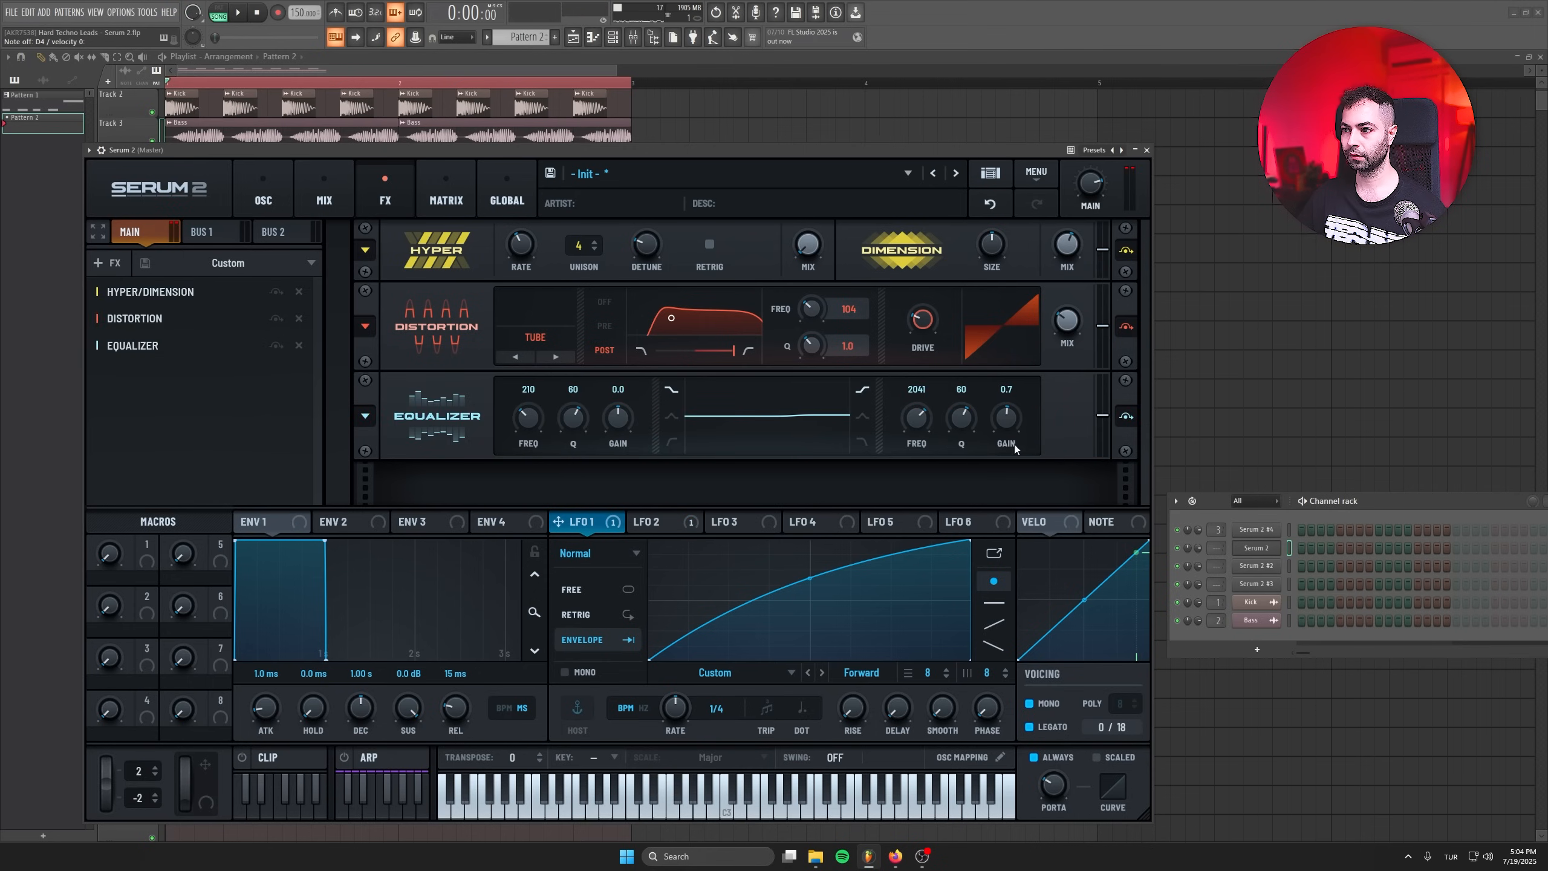
left_click_drag(961, 419, 913, 455)
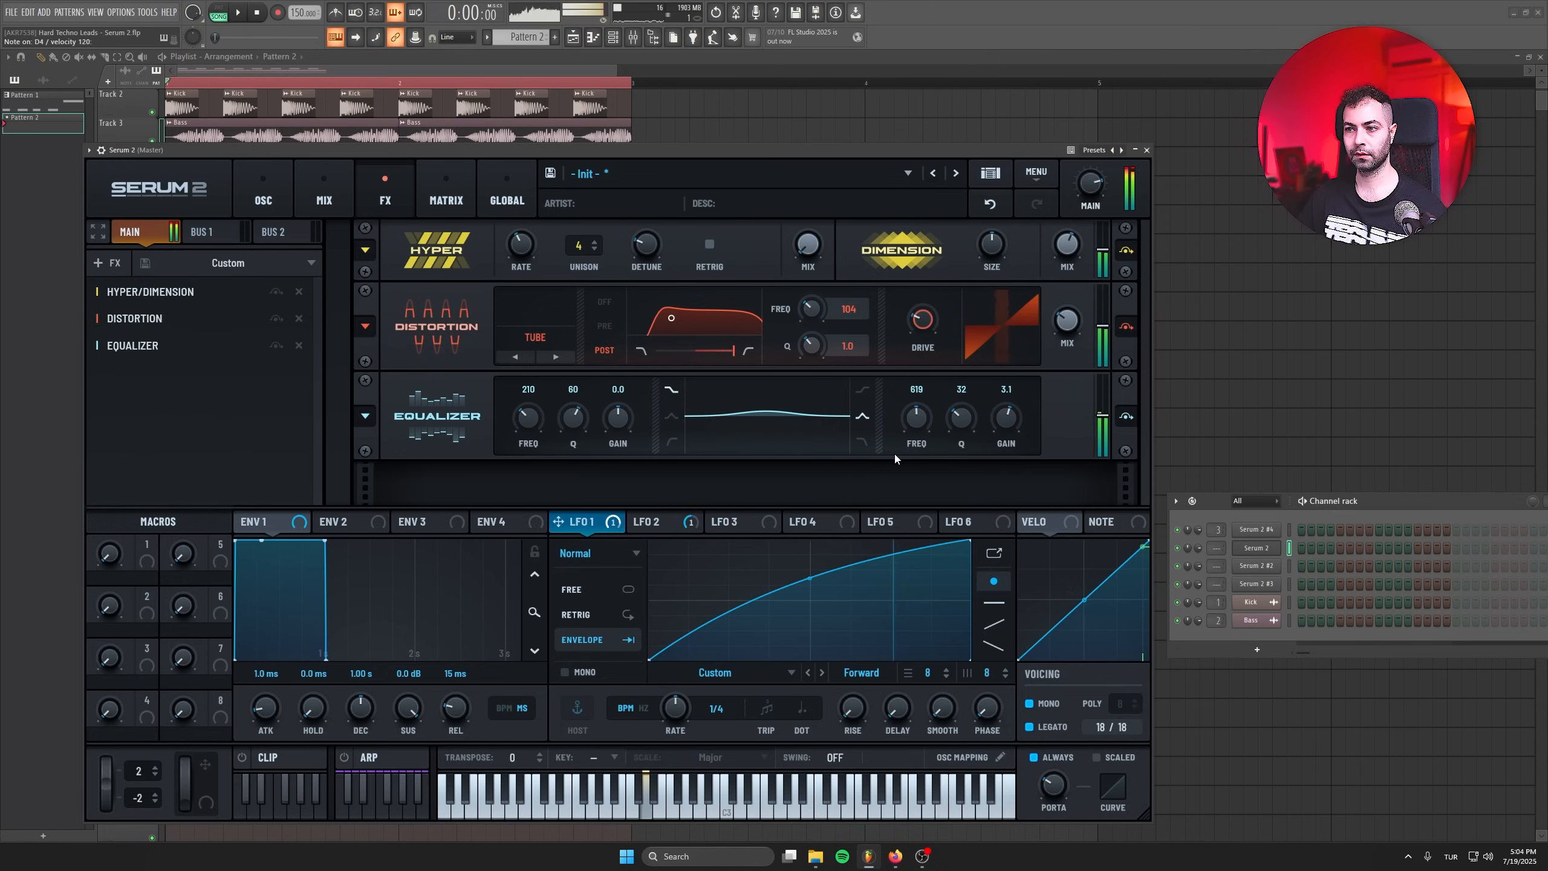
left_click(672, 441)
left_click_drag(573, 426, 537, 458)
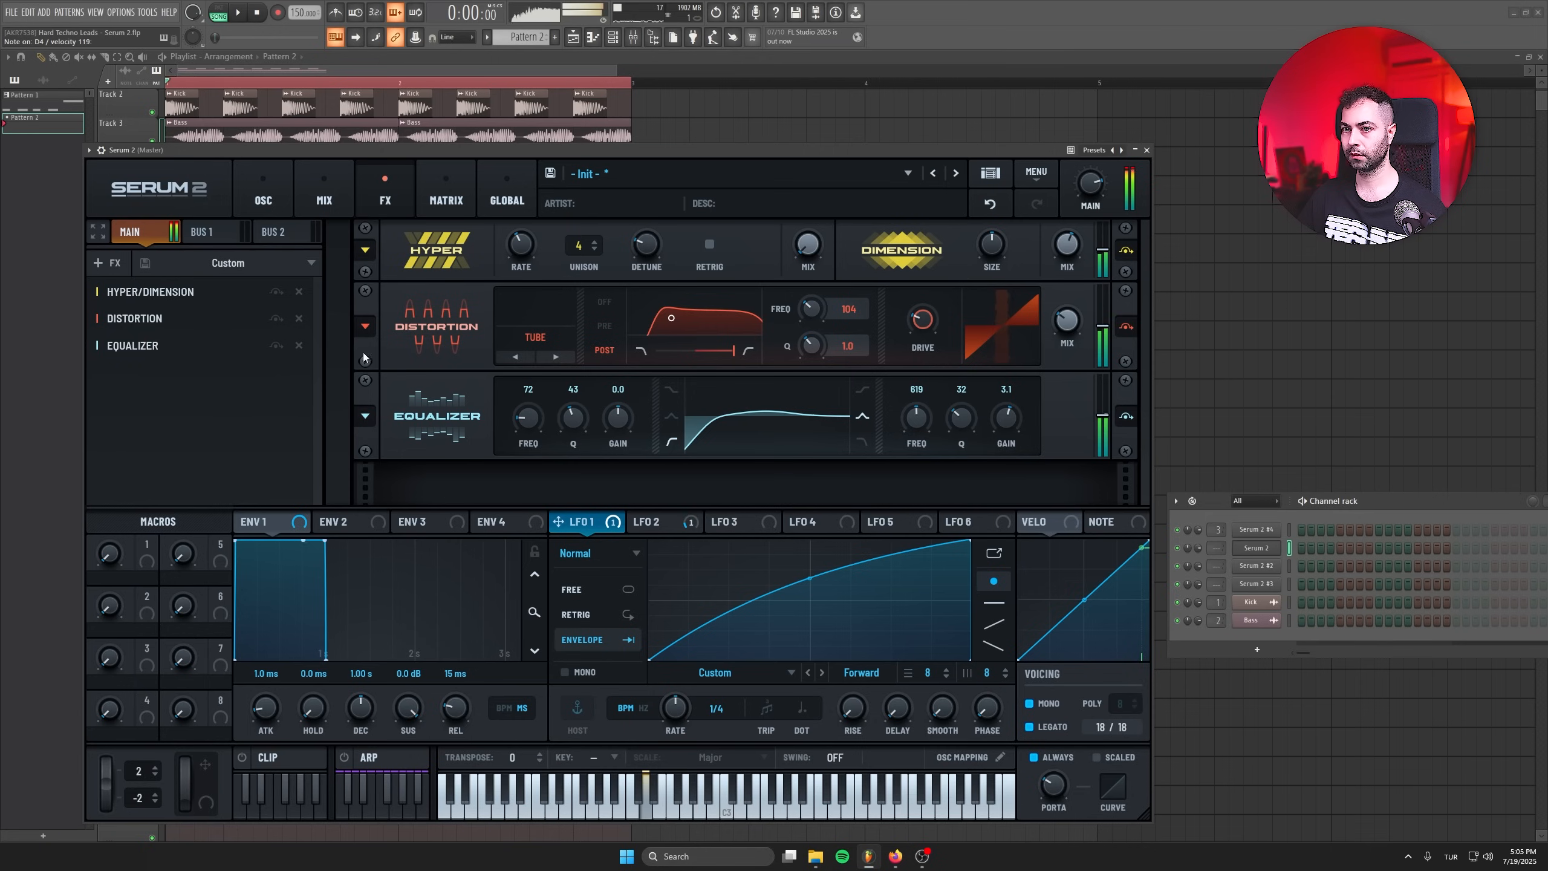
Add a Hall reverb and a delay ahead of it using the factory preset Ping Pong - 4th, Dotted 4th Repeat Groove.
left_click(105, 263)
left_click(126, 366)
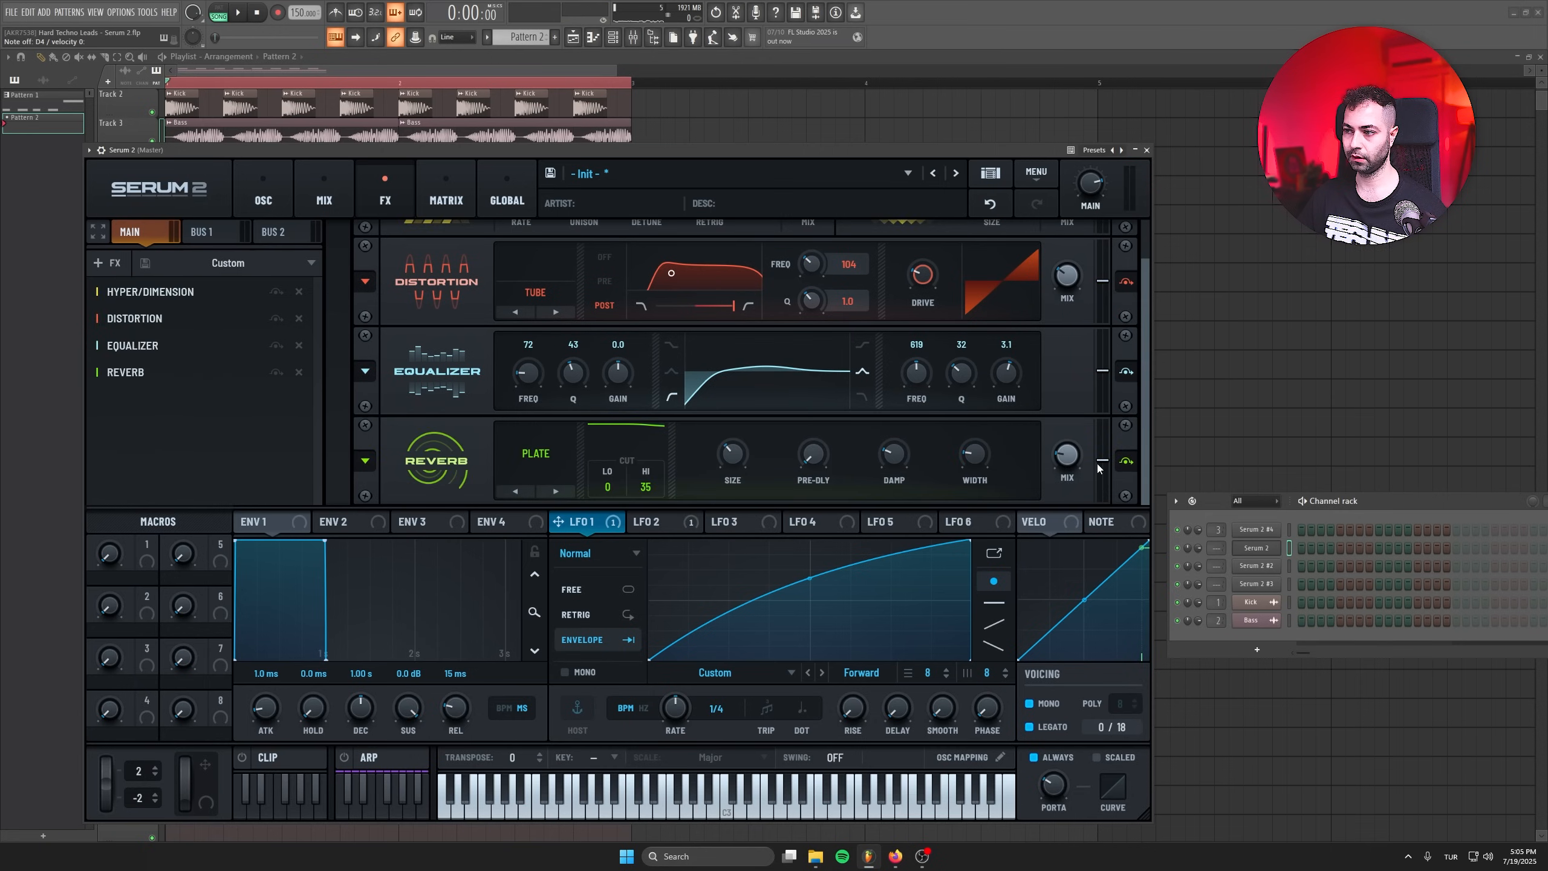
left_click(539, 490)
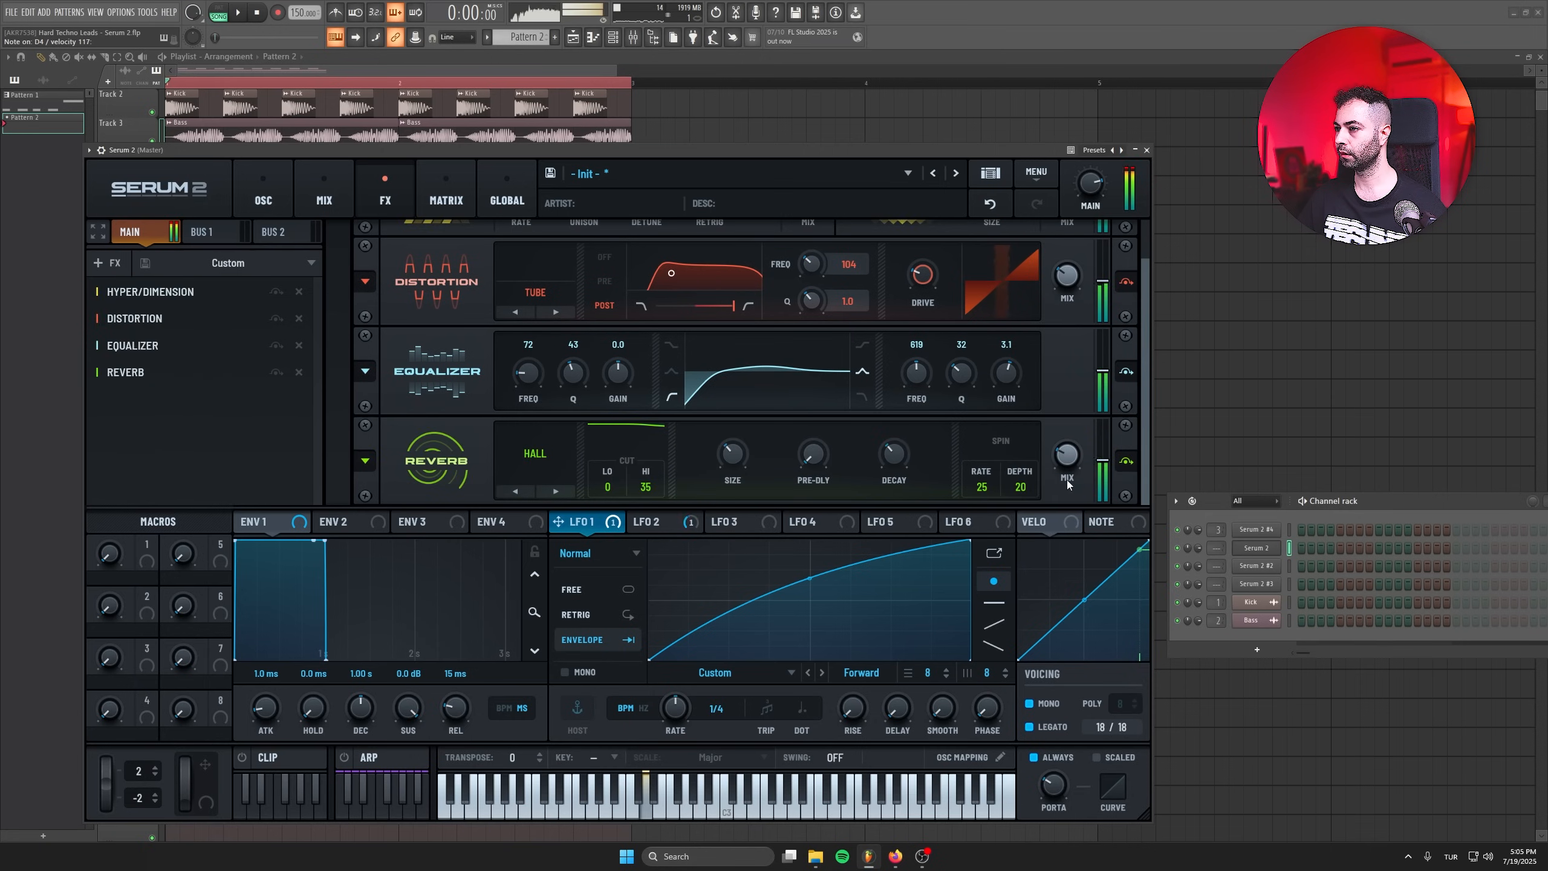
left_click(105, 262)
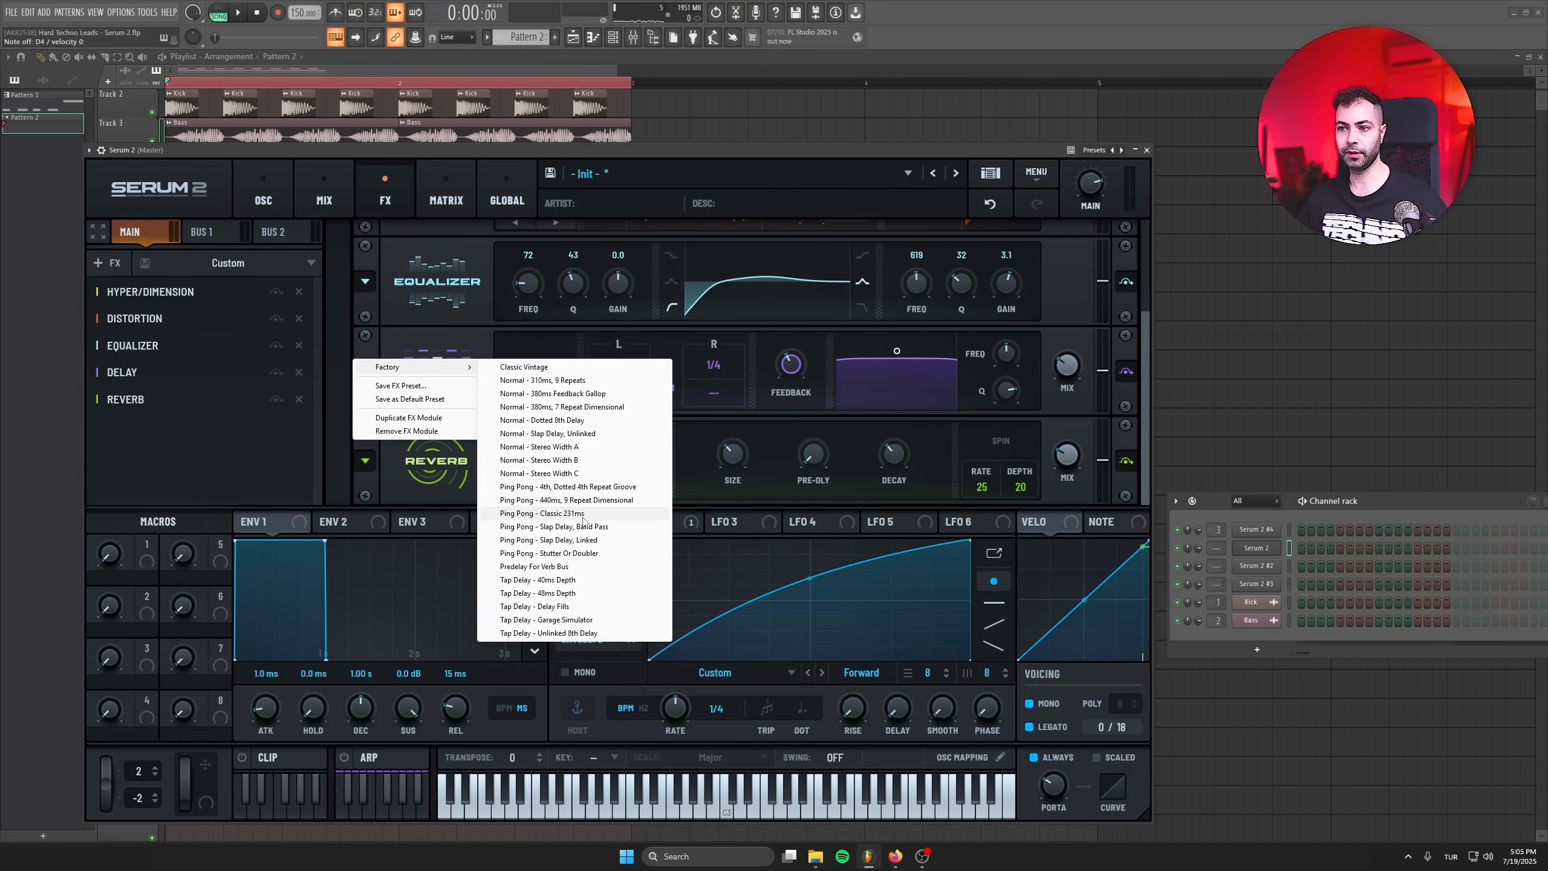
left_click(571, 487)
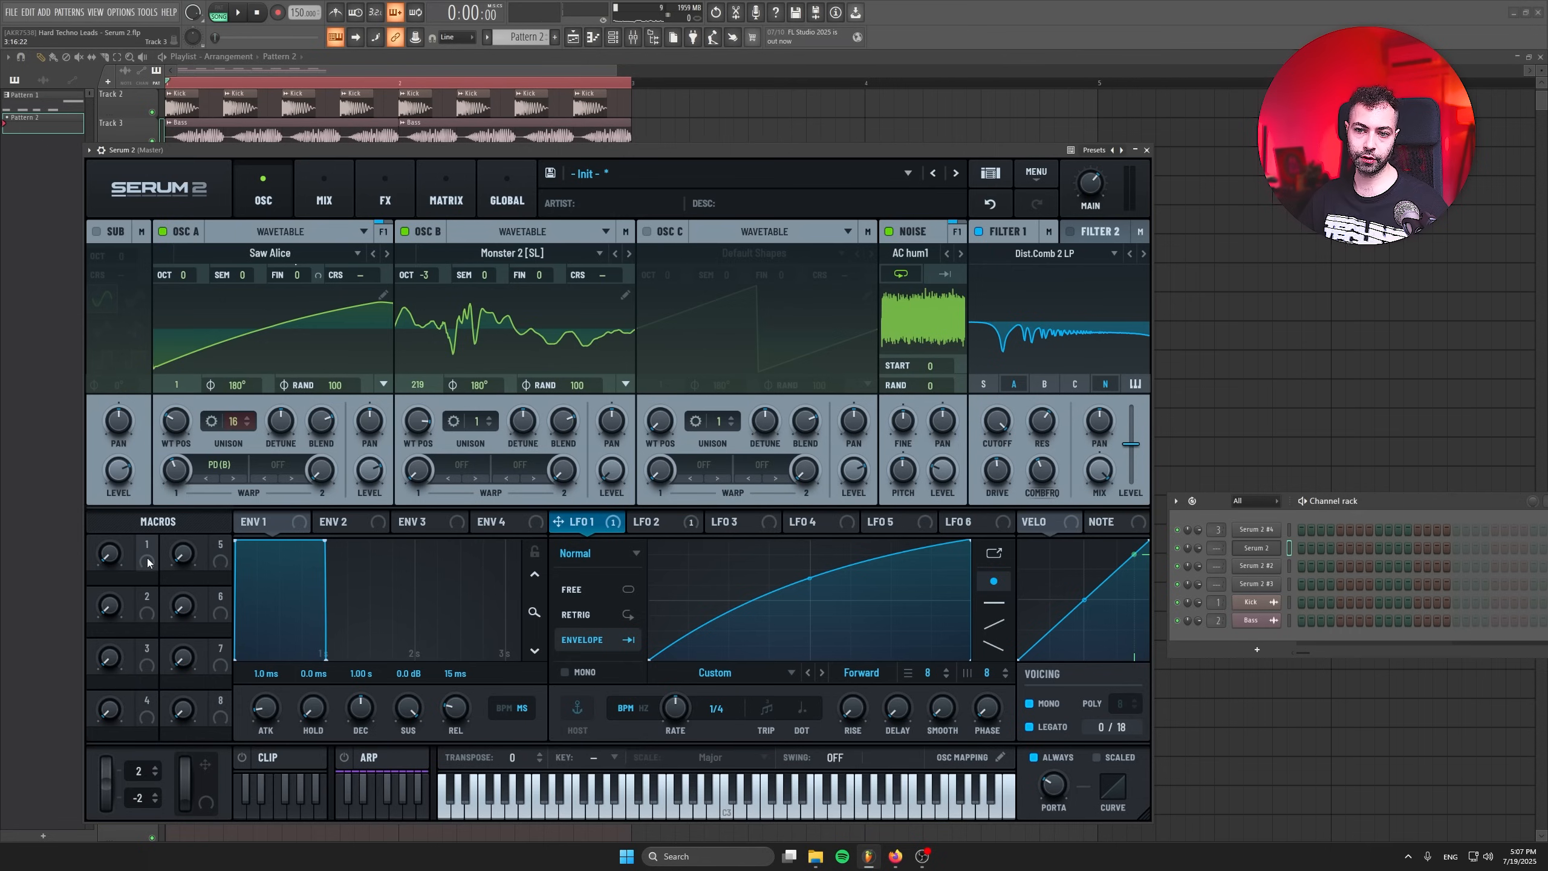
Assign Macro 1 to oscillator A's first warp amount and Macro 2 to oscillator B's wavetable position.
left_click_drag(147, 562, 145, 486)
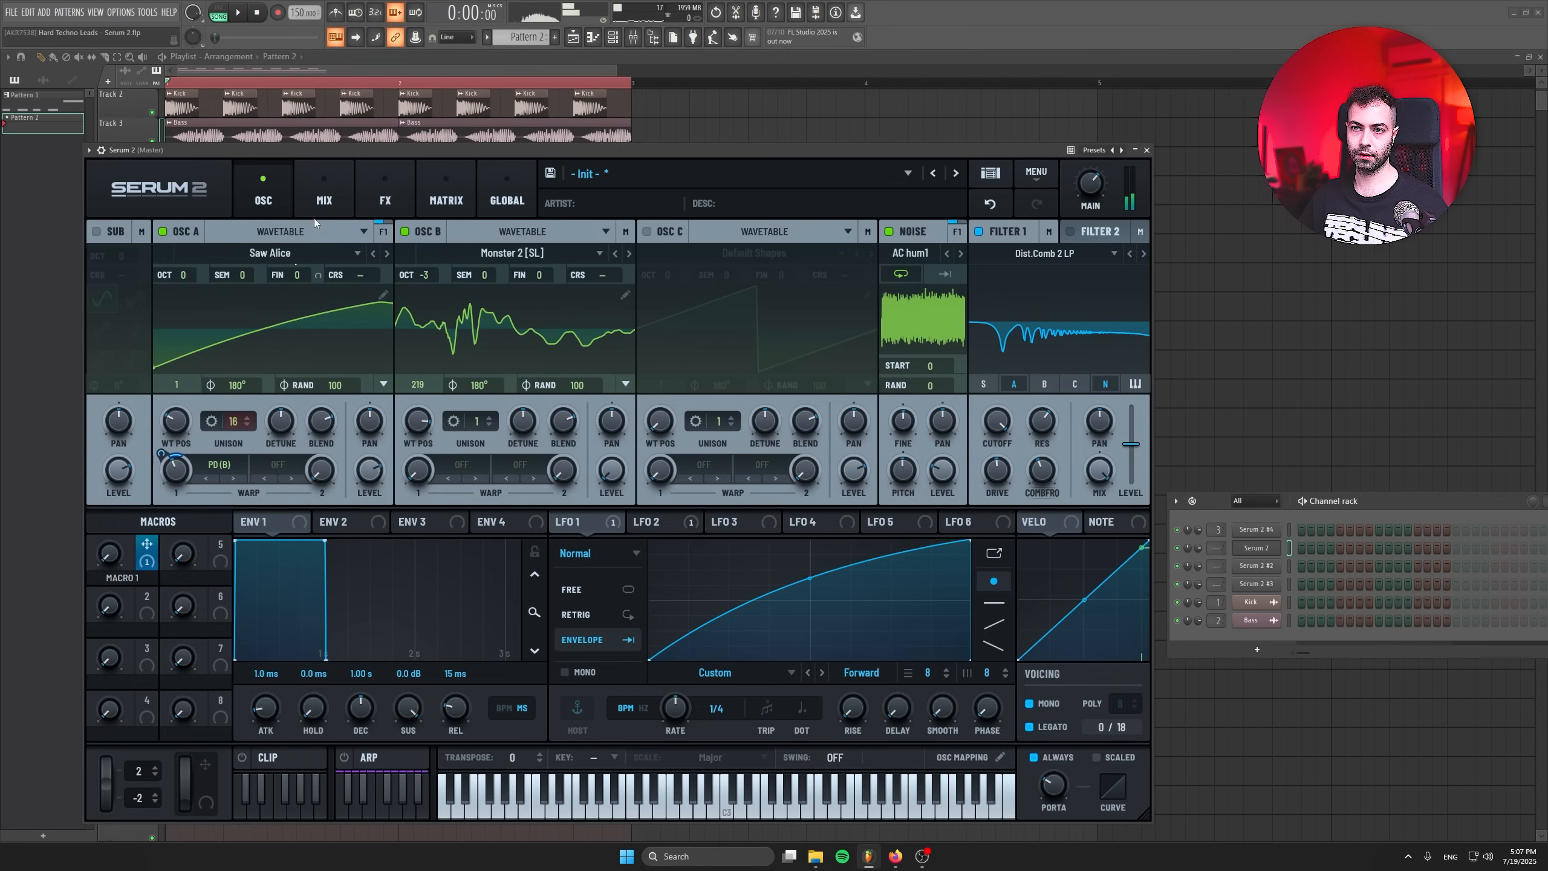
left_click(420, 38)
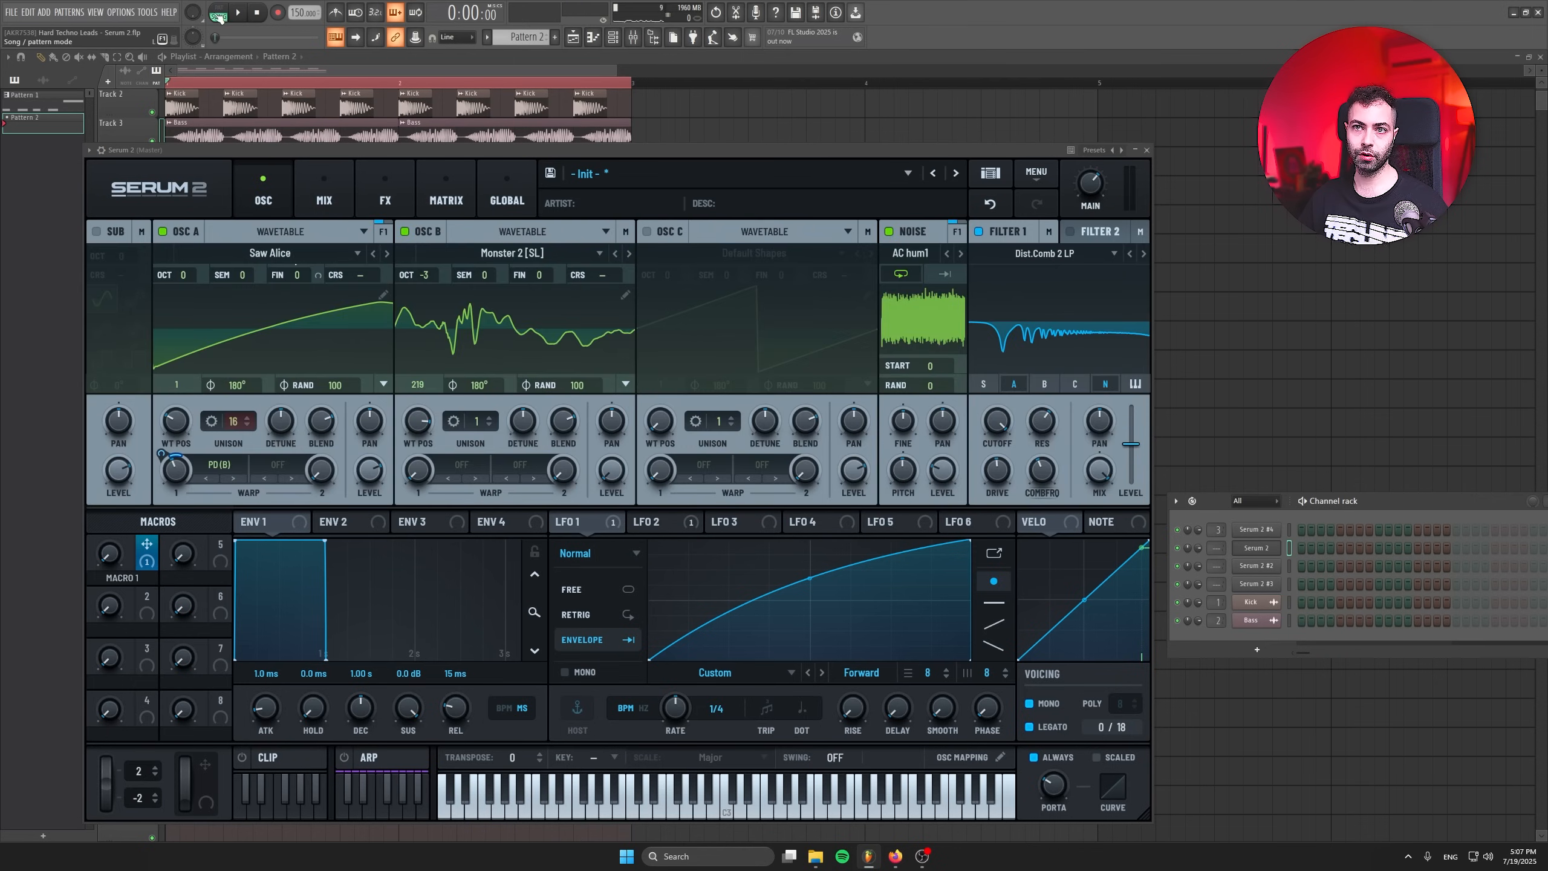
left_click_drag(151, 618, 412, 323)
Sweep Macro 1 and Macro 2 to audition the warp and wavetable position changes.
left_click_drag(105, 612, 101, 427)
left_click_drag(109, 553, 111, 476)
mouse_move(109, 605)
left_mouse_down()
mouse_move(115, 721)
mouse_move(113, 629)
left_mouse_up()
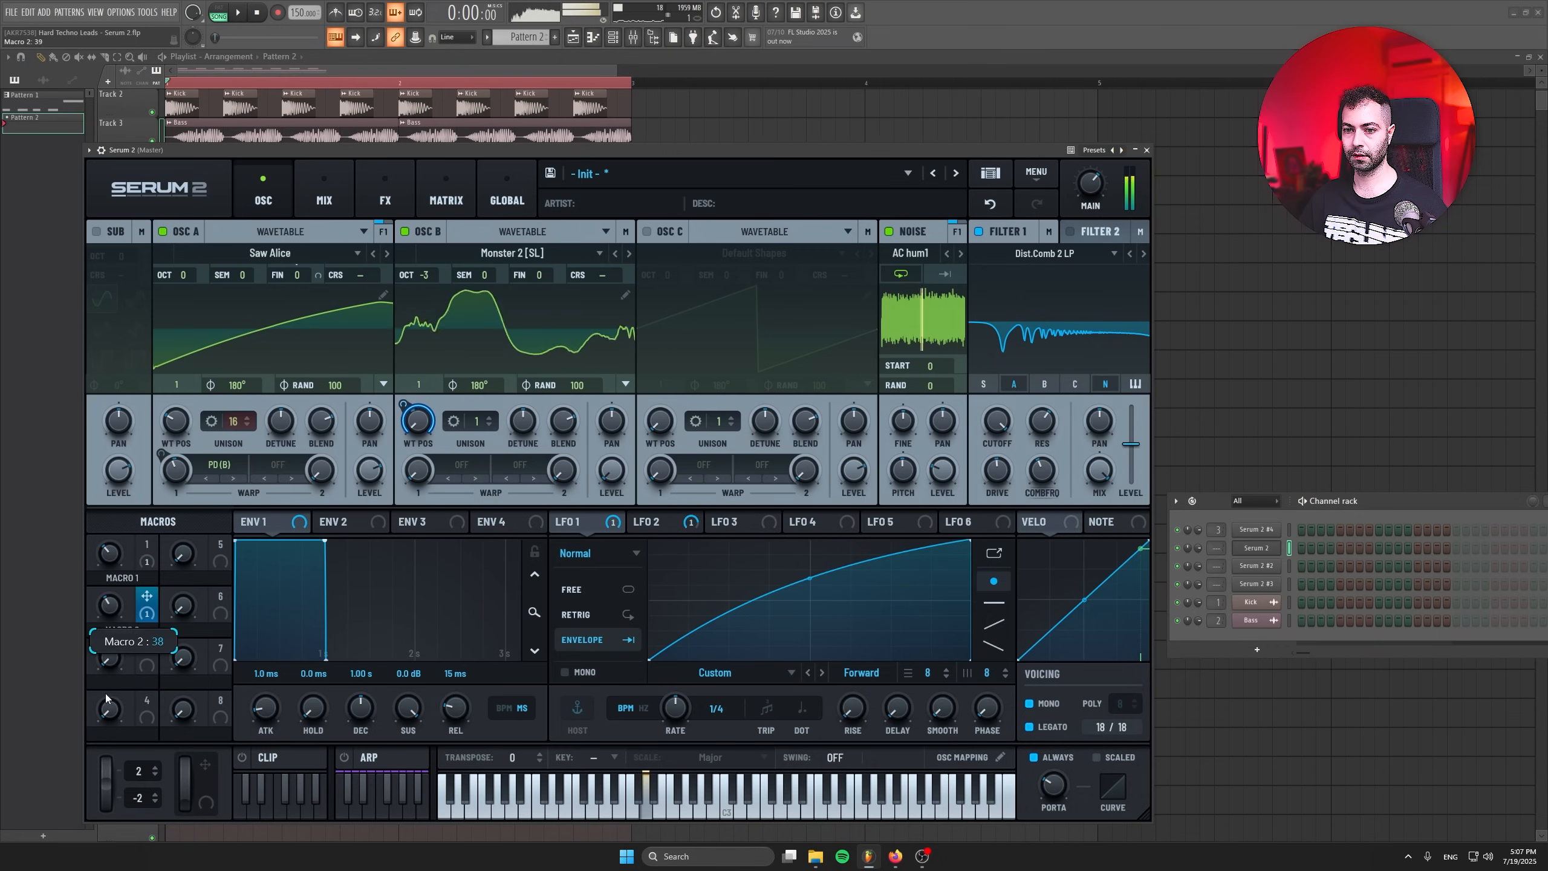
left_click_drag(115, 608, 135, 676)
left_click(335, 178)
left_click(381, 183)
left_click(267, 186)
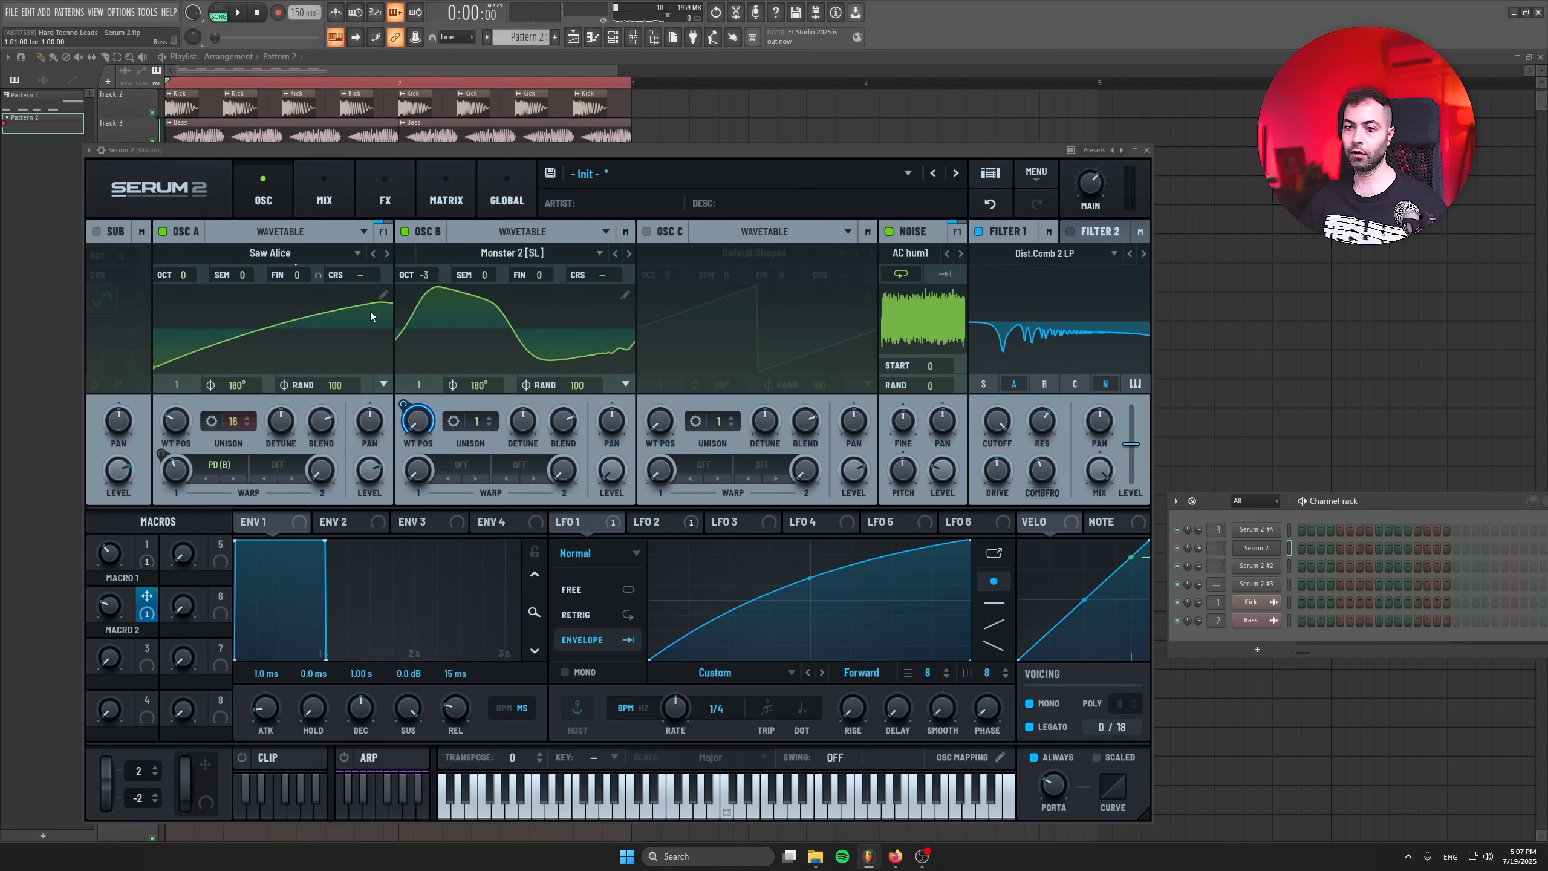
Step through oscillator B's wavetables to Oddpass [SN] and audition it by sweeping Macro 1 and Macro 2.
left_click(629, 255)
left_click(629, 254)
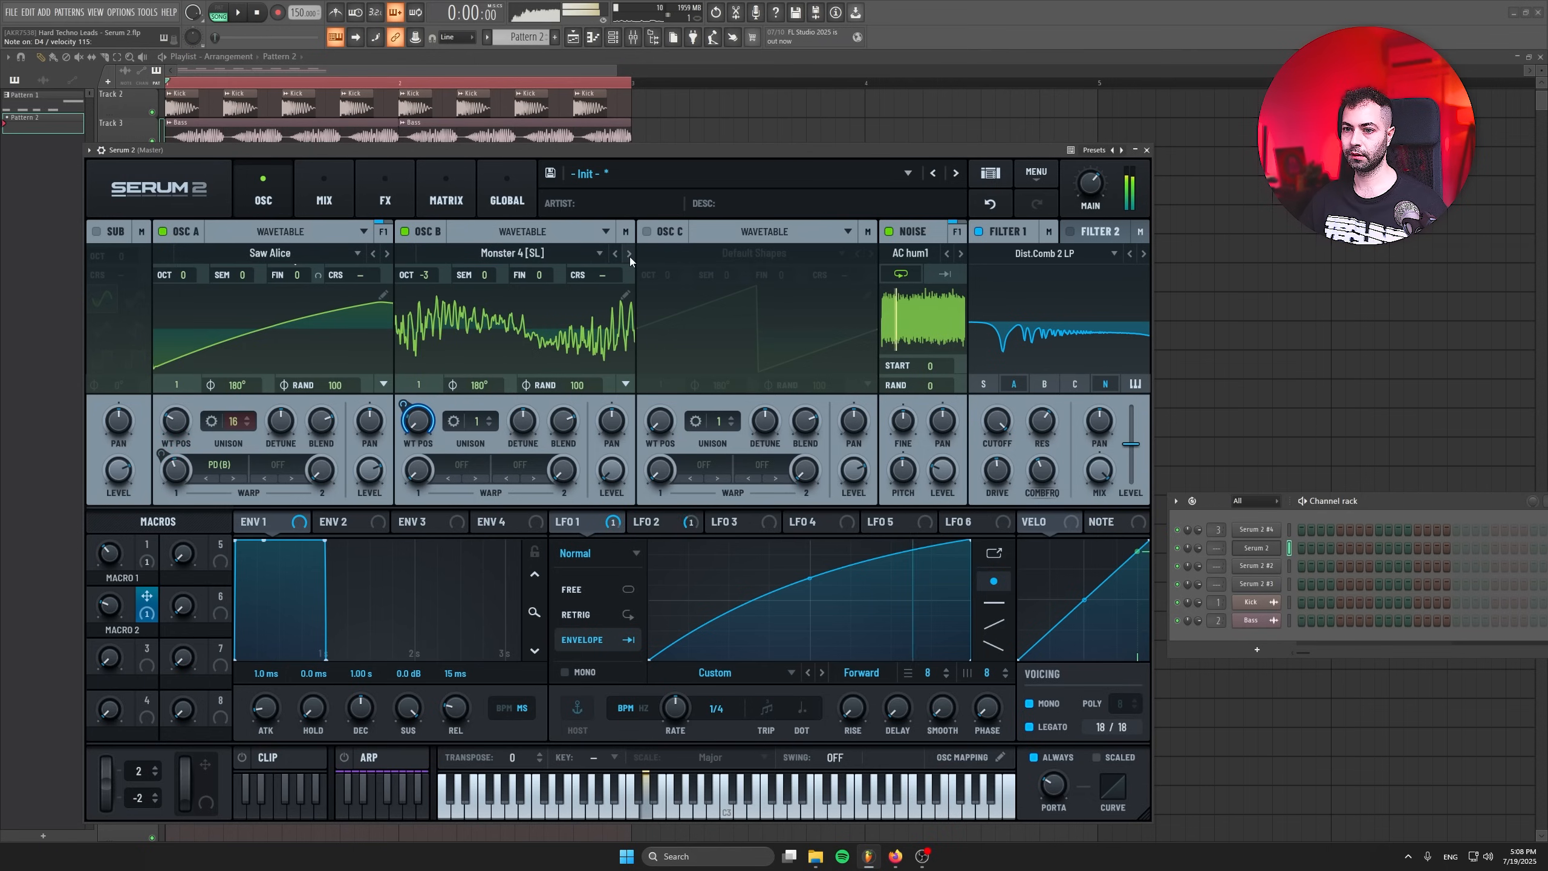
left_click(629, 255)
left_click(629, 255)
left_click(629, 254)
left_click(629, 255)
left_click(629, 255)
left_click(629, 254)
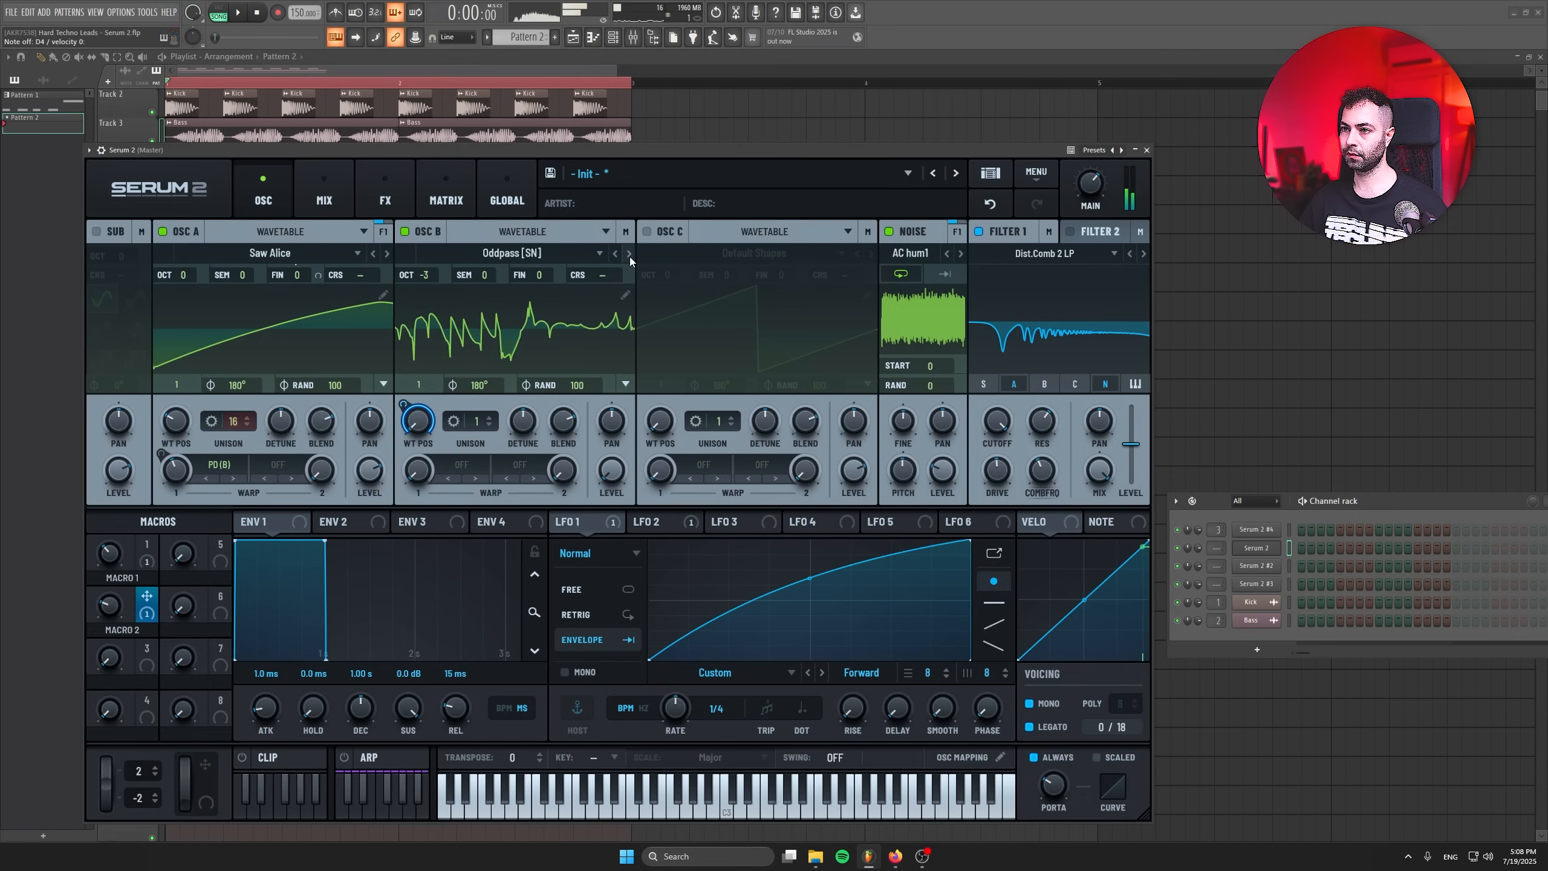
left_click(630, 255)
left_click(631, 255)
left_click(631, 255)
left_click(631, 255)
left_click(620, 254)
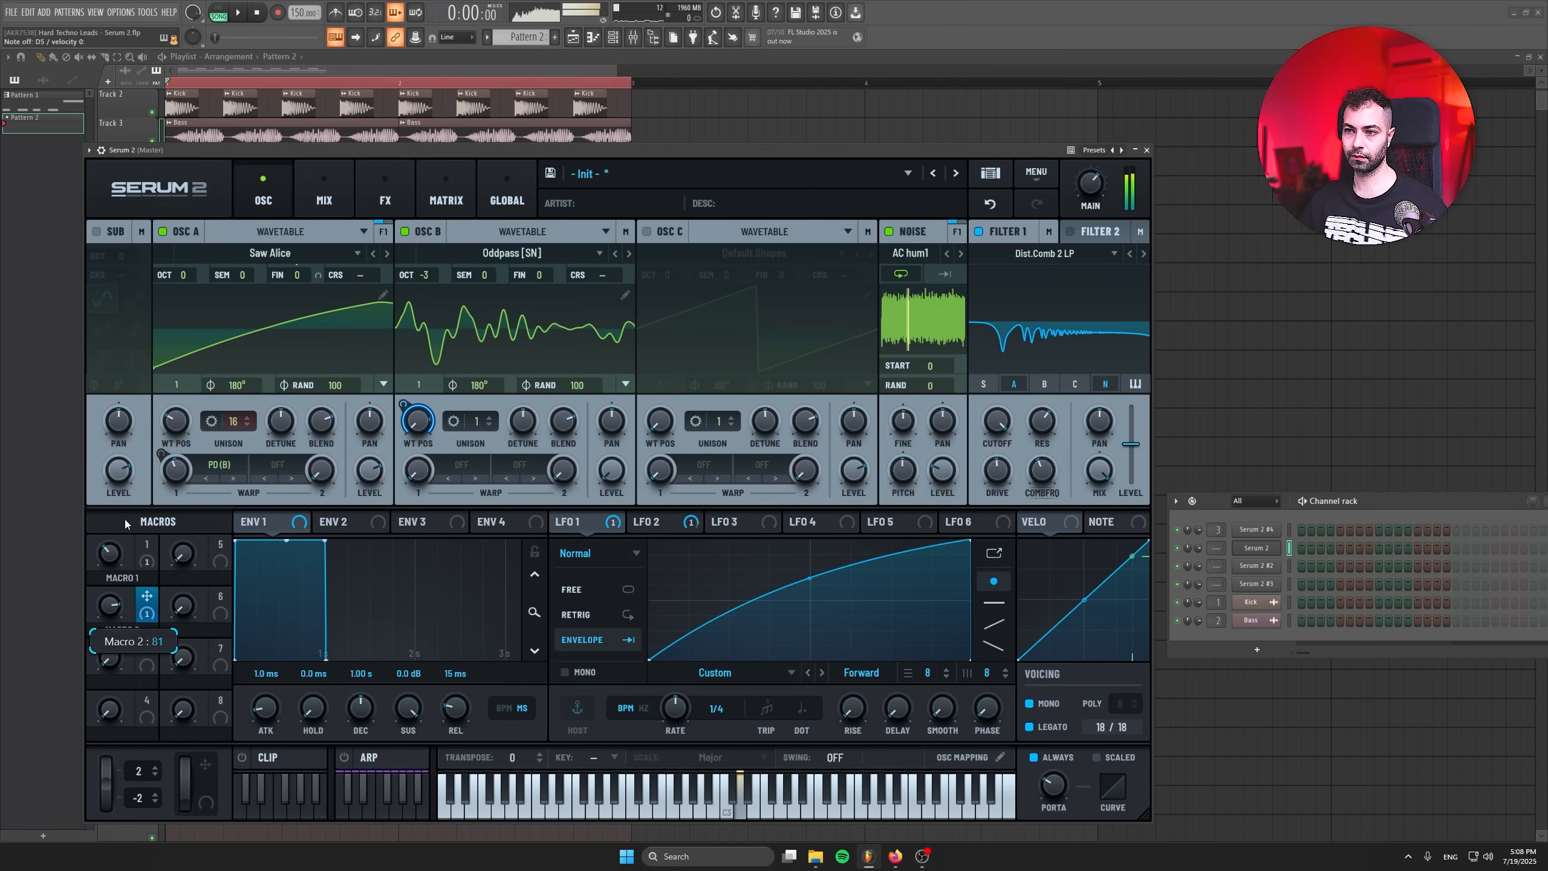
left_click_drag(110, 553, 118, 443)
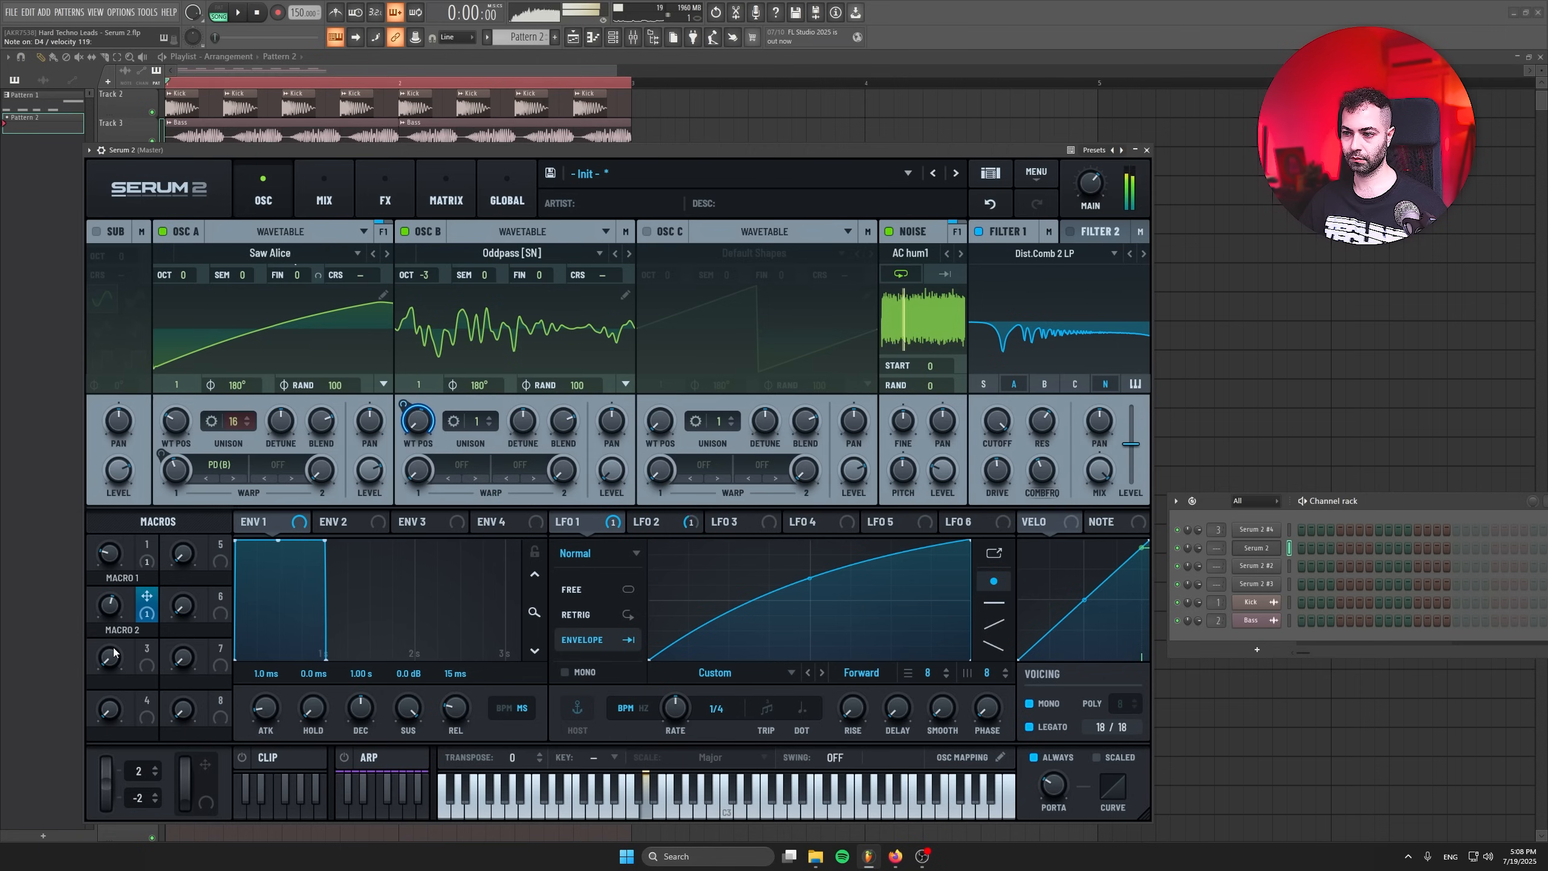
Reshape LFO 1's curve slightly and set LFO 2's modulation of oscillator A's fine tuning to 20%.
mouse_move(811, 581)
left_mouse_down()
mouse_move(808, 619)
mouse_move(810, 599)
left_mouse_up()
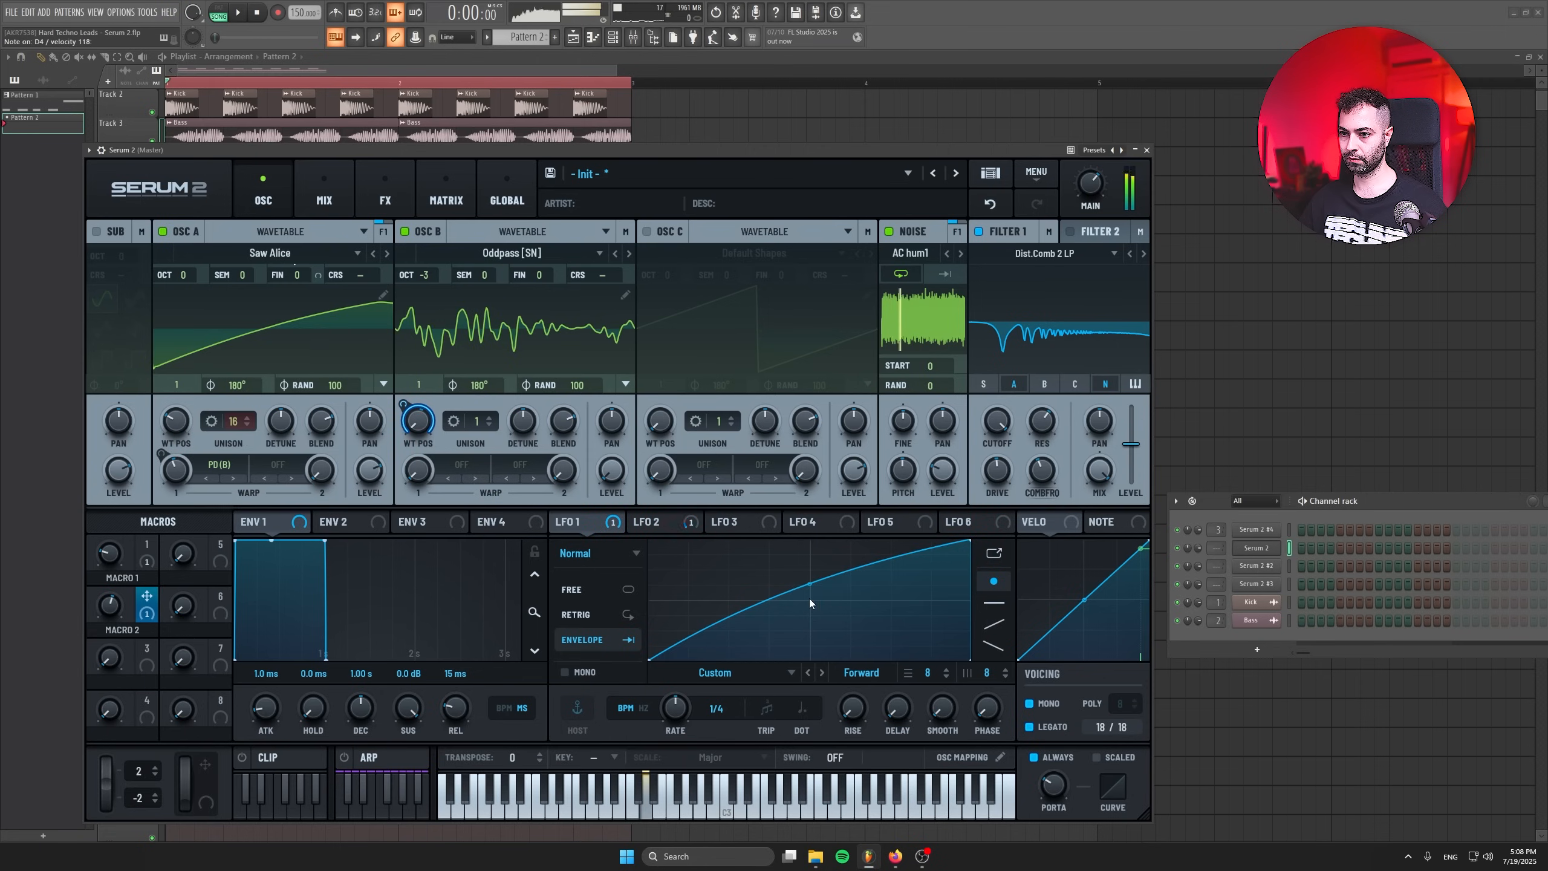
left_click(658, 521)
left_click_drag(308, 276, 320, 263)
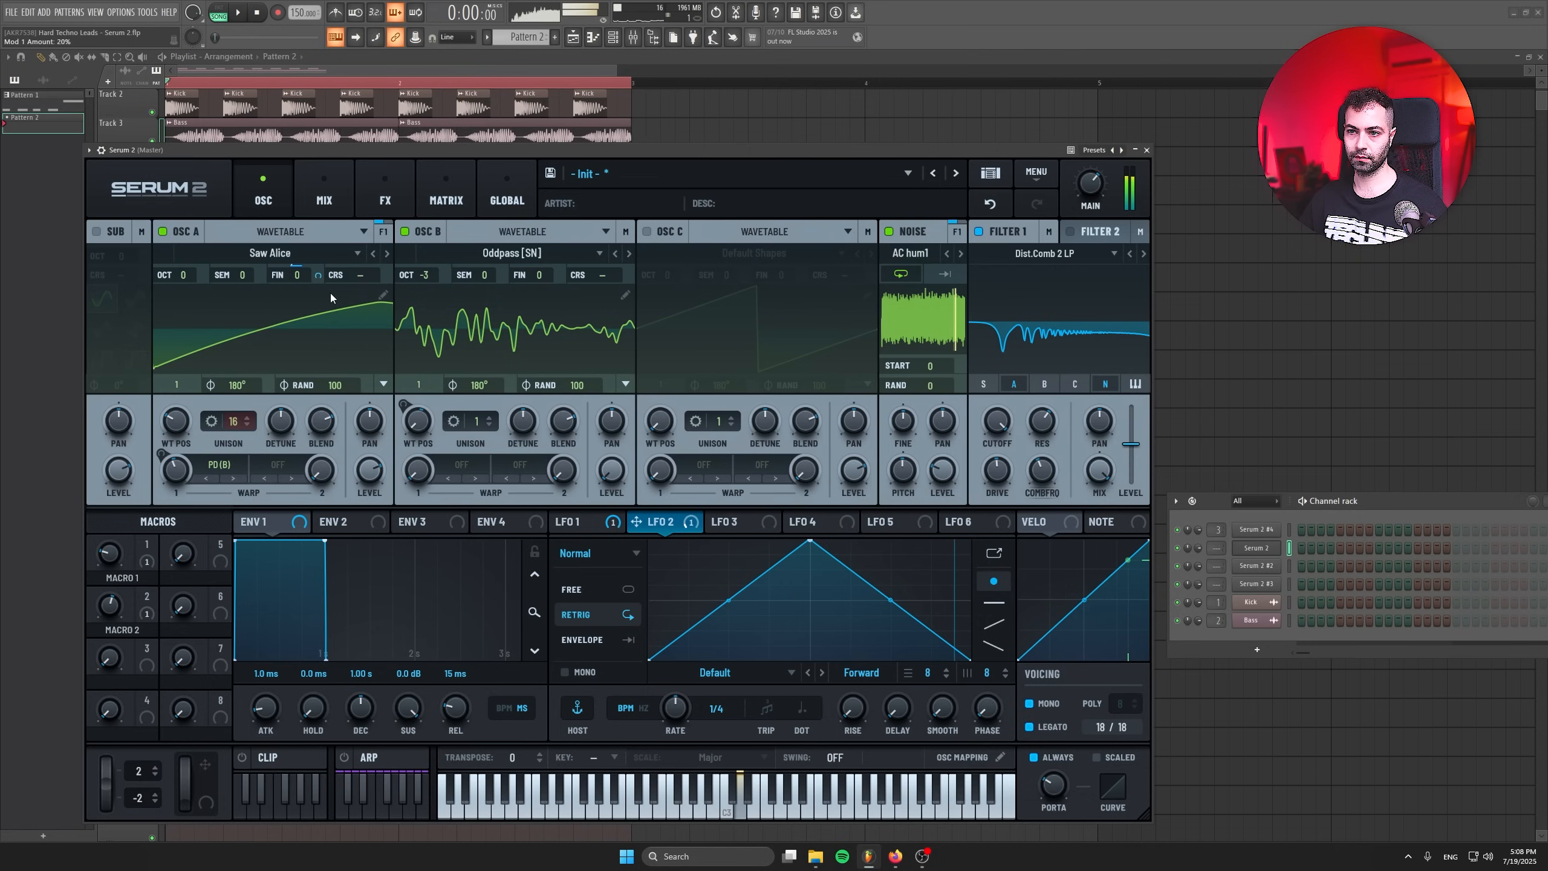
Assign Macro 3 to Filter 1's drive at 32%, resonance at 36% and comb frequency at 39%, and sweep it to audition.
left_click_drag(147, 647, 997, 469)
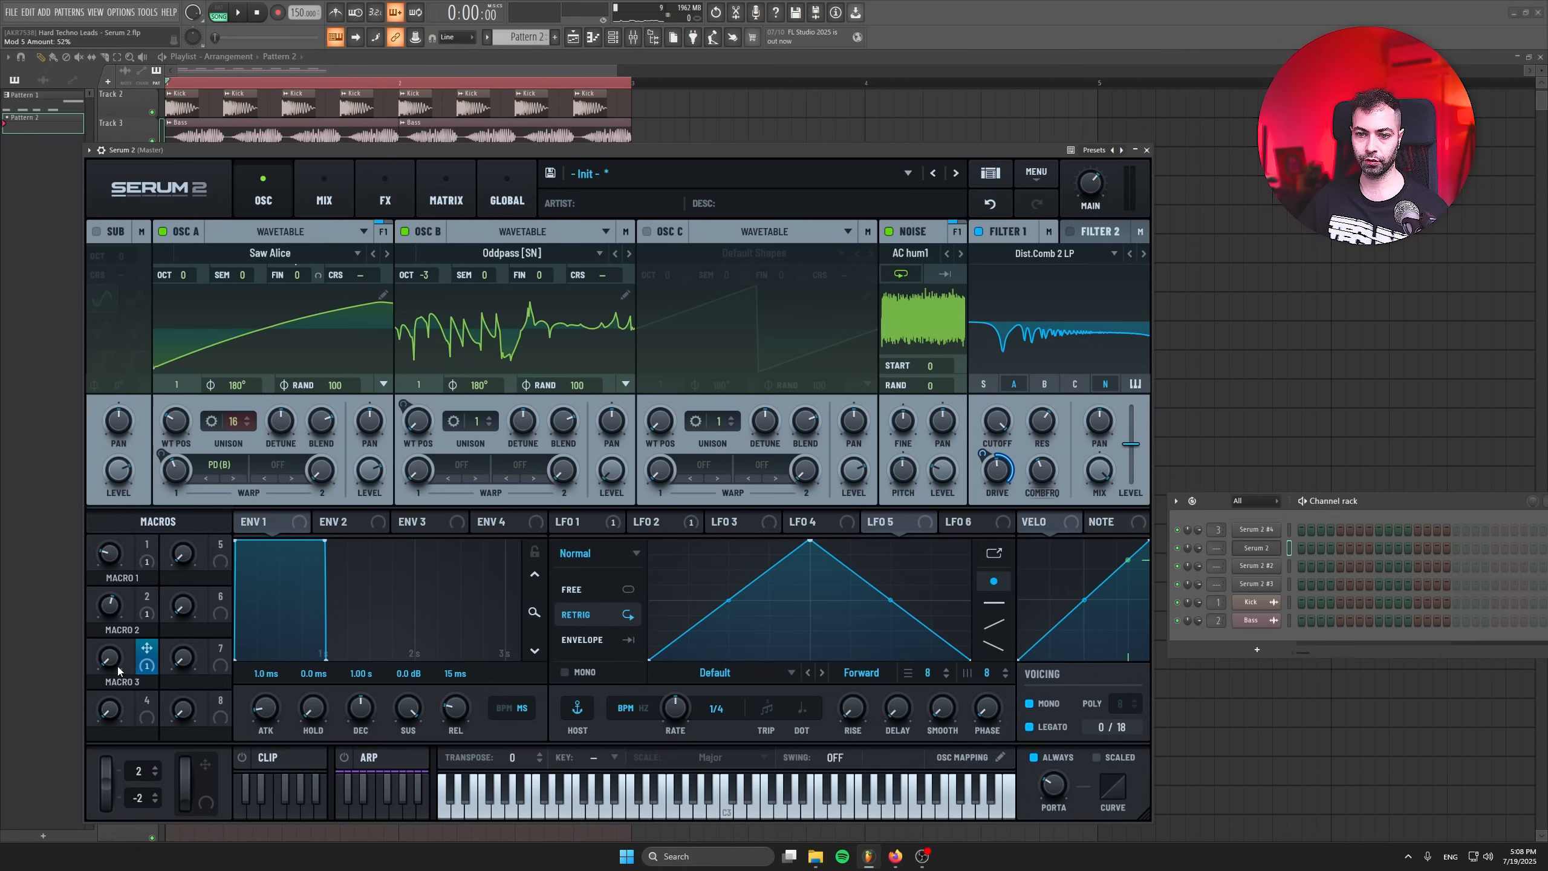
left_click_drag(147, 648, 1041, 423)
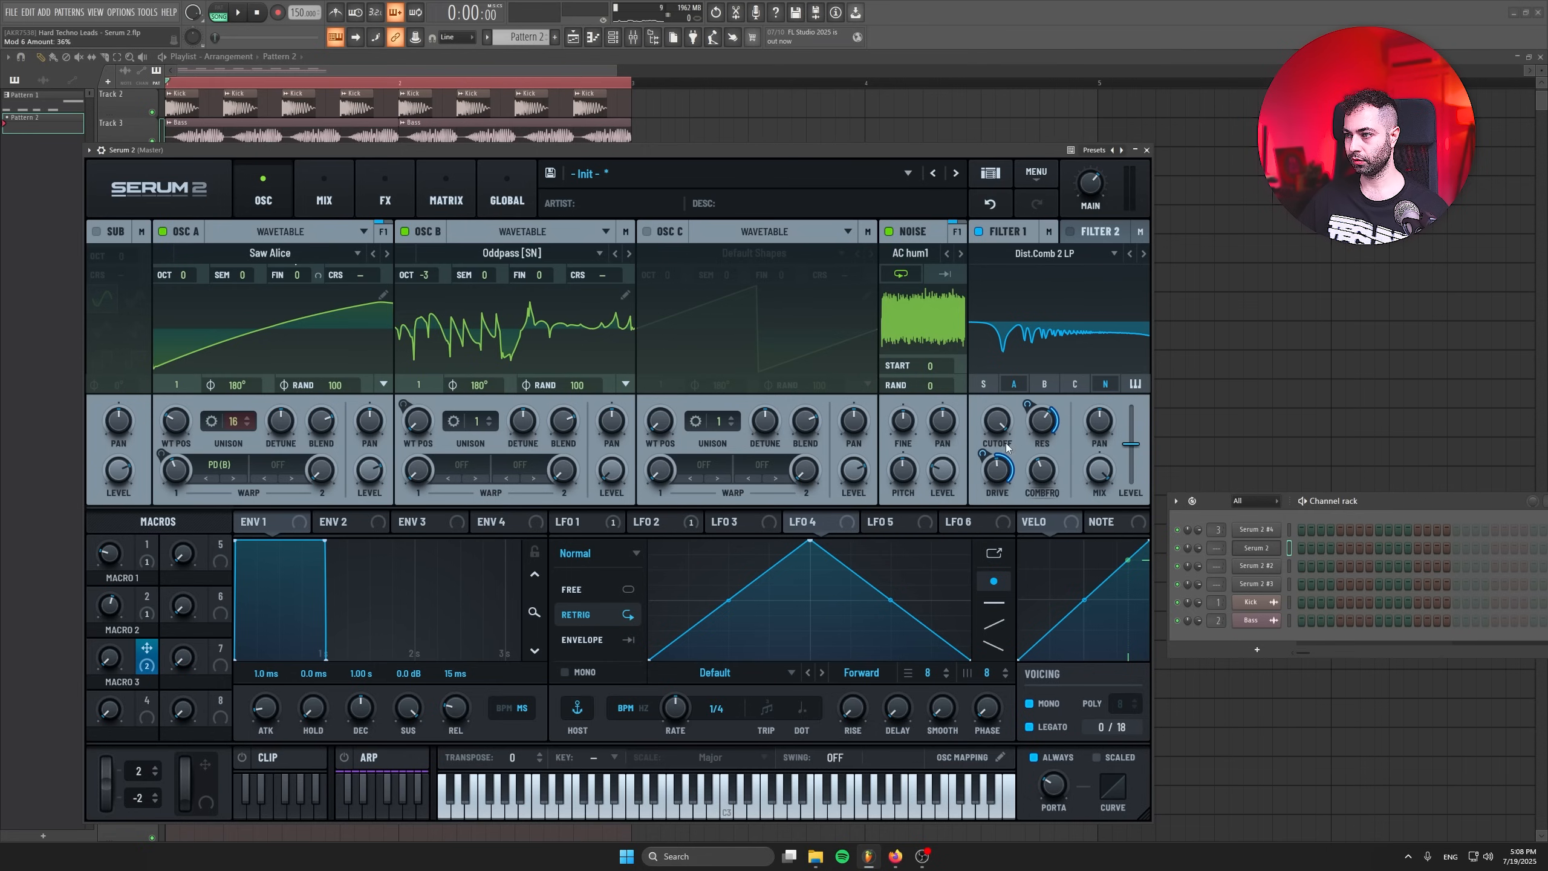
left_click_drag(147, 649, 1051, 478)
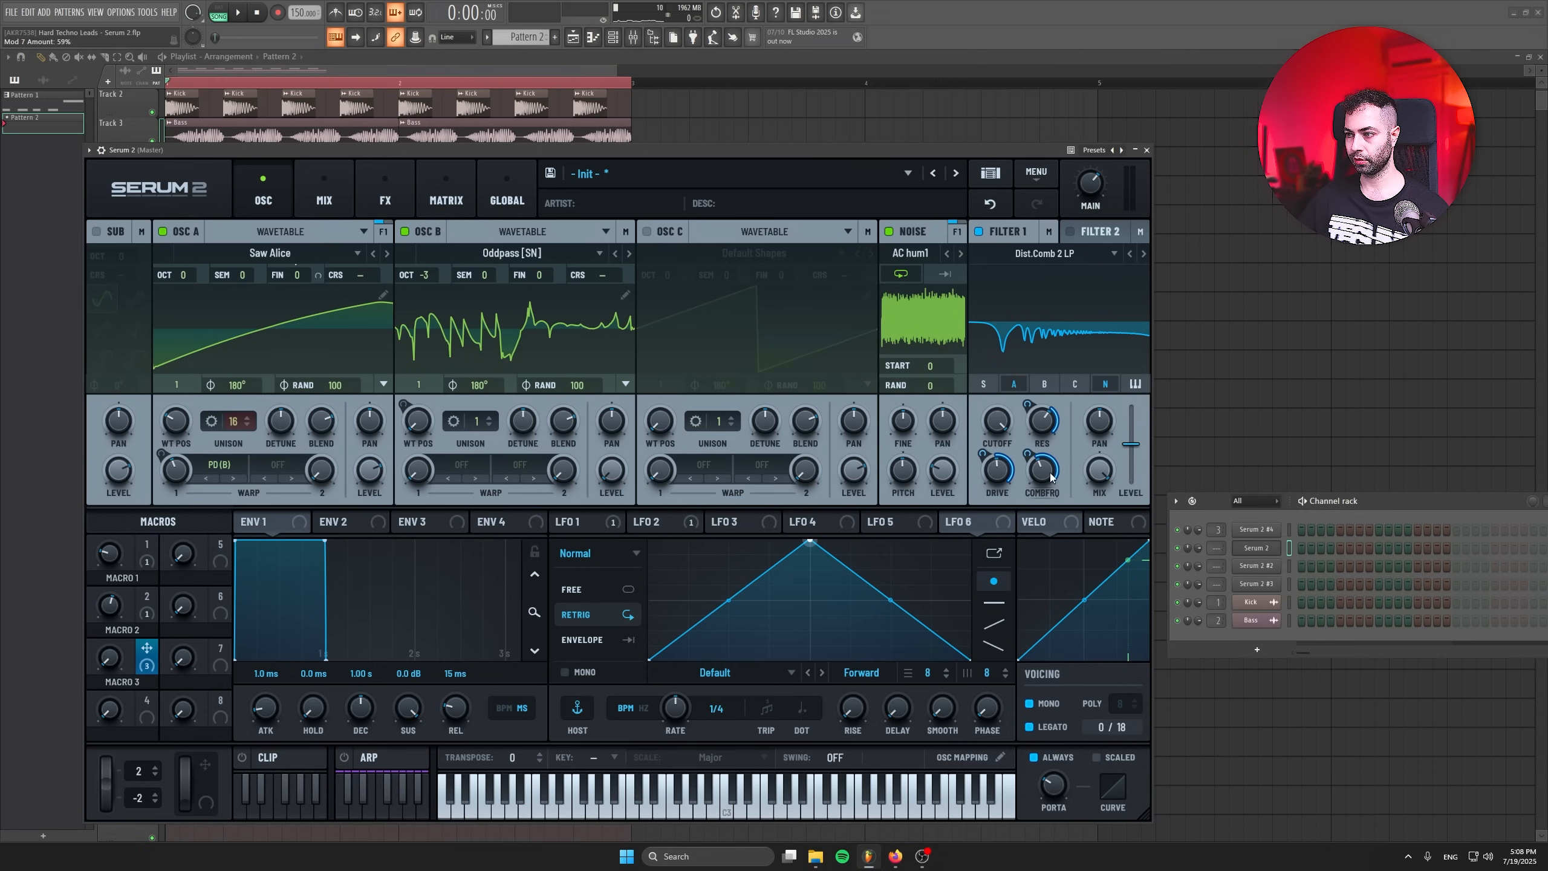
left_click_drag(118, 666, 124, 604)
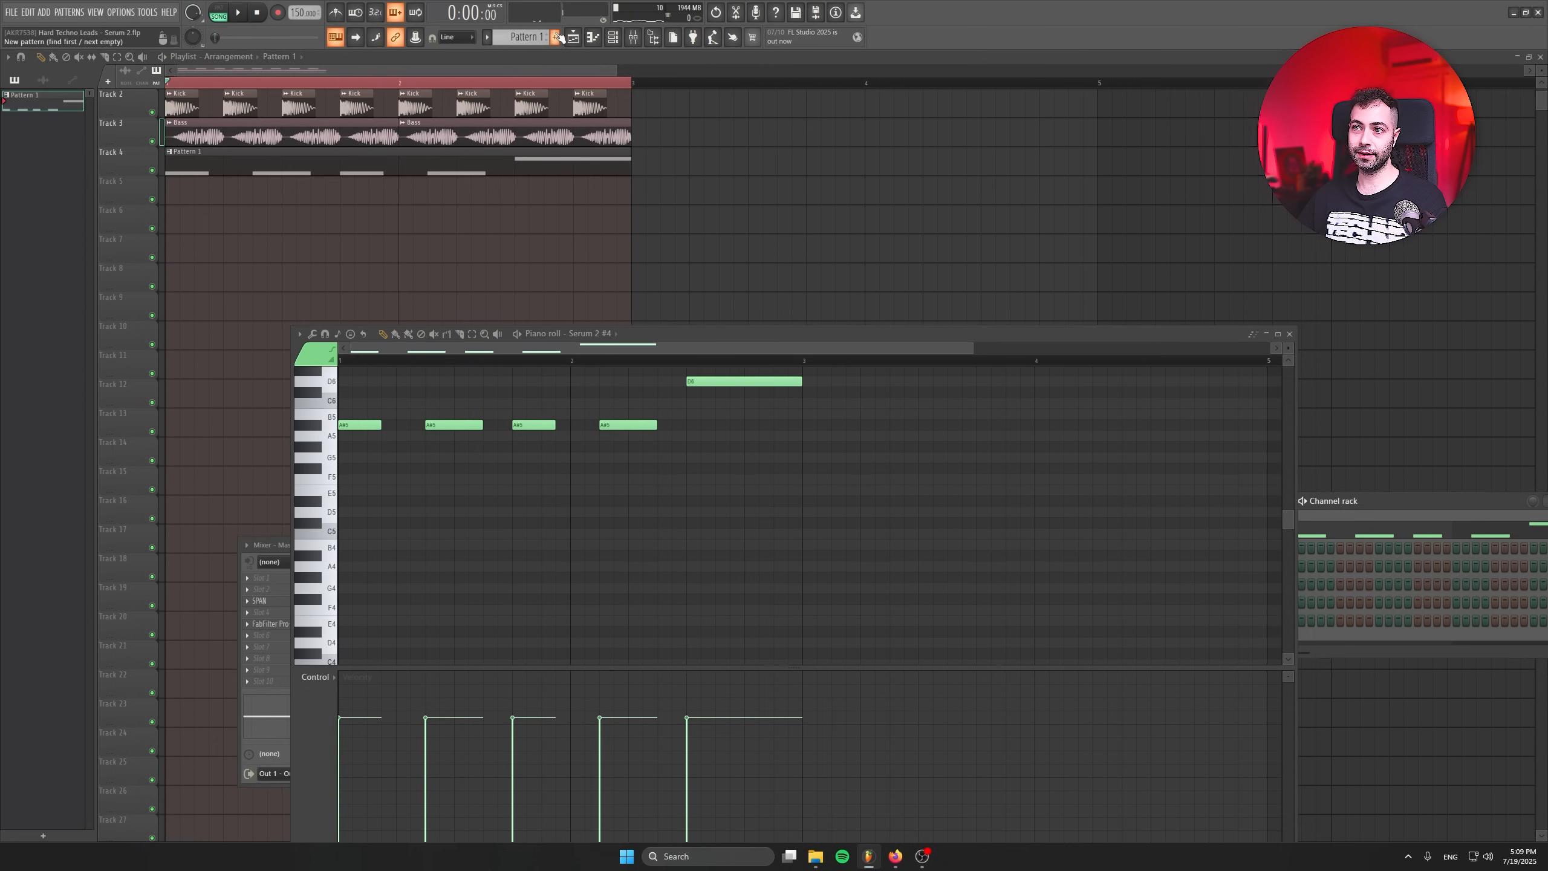
Create a new Pattern 2, place it at the start of Track 5 and mute Track 4.
left_click(556, 38)
key("Return")
left_click_drag(445, 199, 71, 178)
left_click(152, 170)
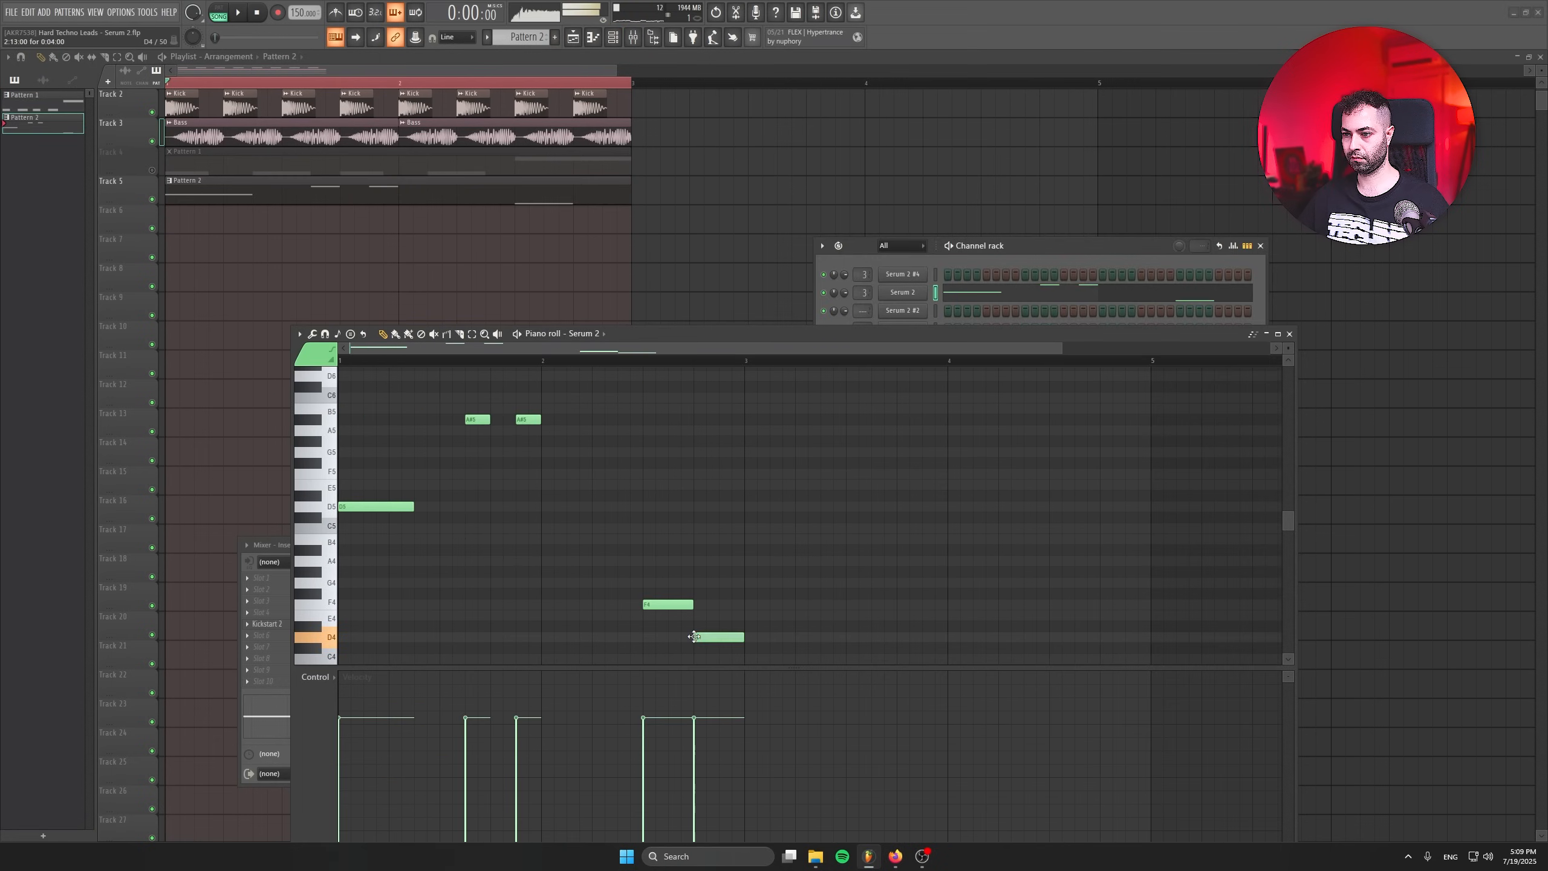
Lengthen the F4 note to overlap the following D4 note and play the pattern to audition it.
key("space")
left_click_drag(692, 604, 705, 605)
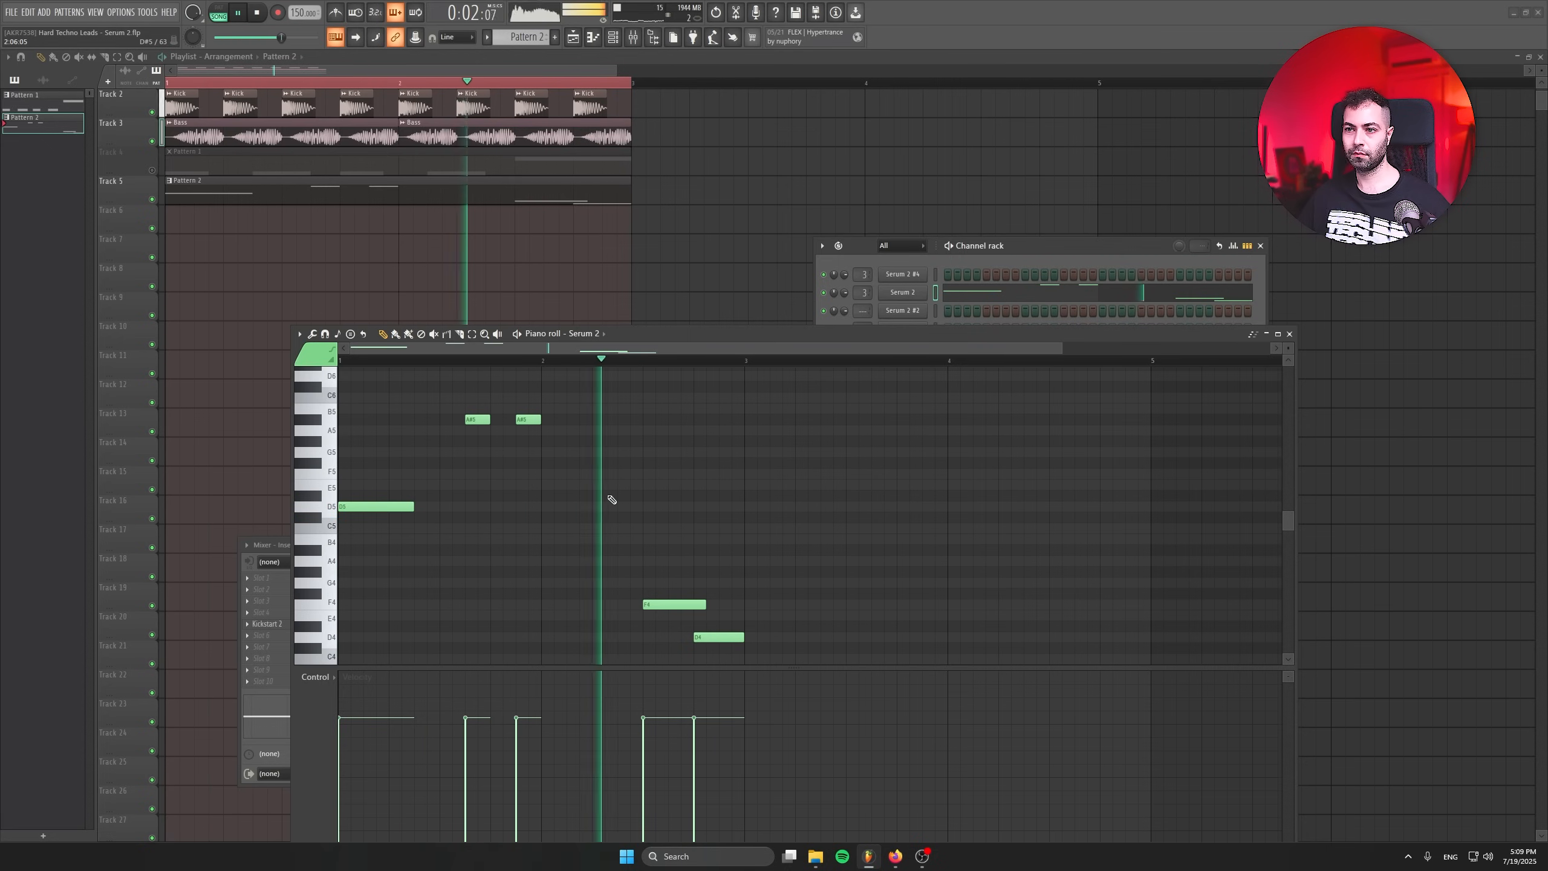
key("space")
Repeat the melody across eight bars, adding a short E5 at the end of bar four and a D#5 in the last bar.
key("ctrl+a")
scroll(344, 509, "down", 1)
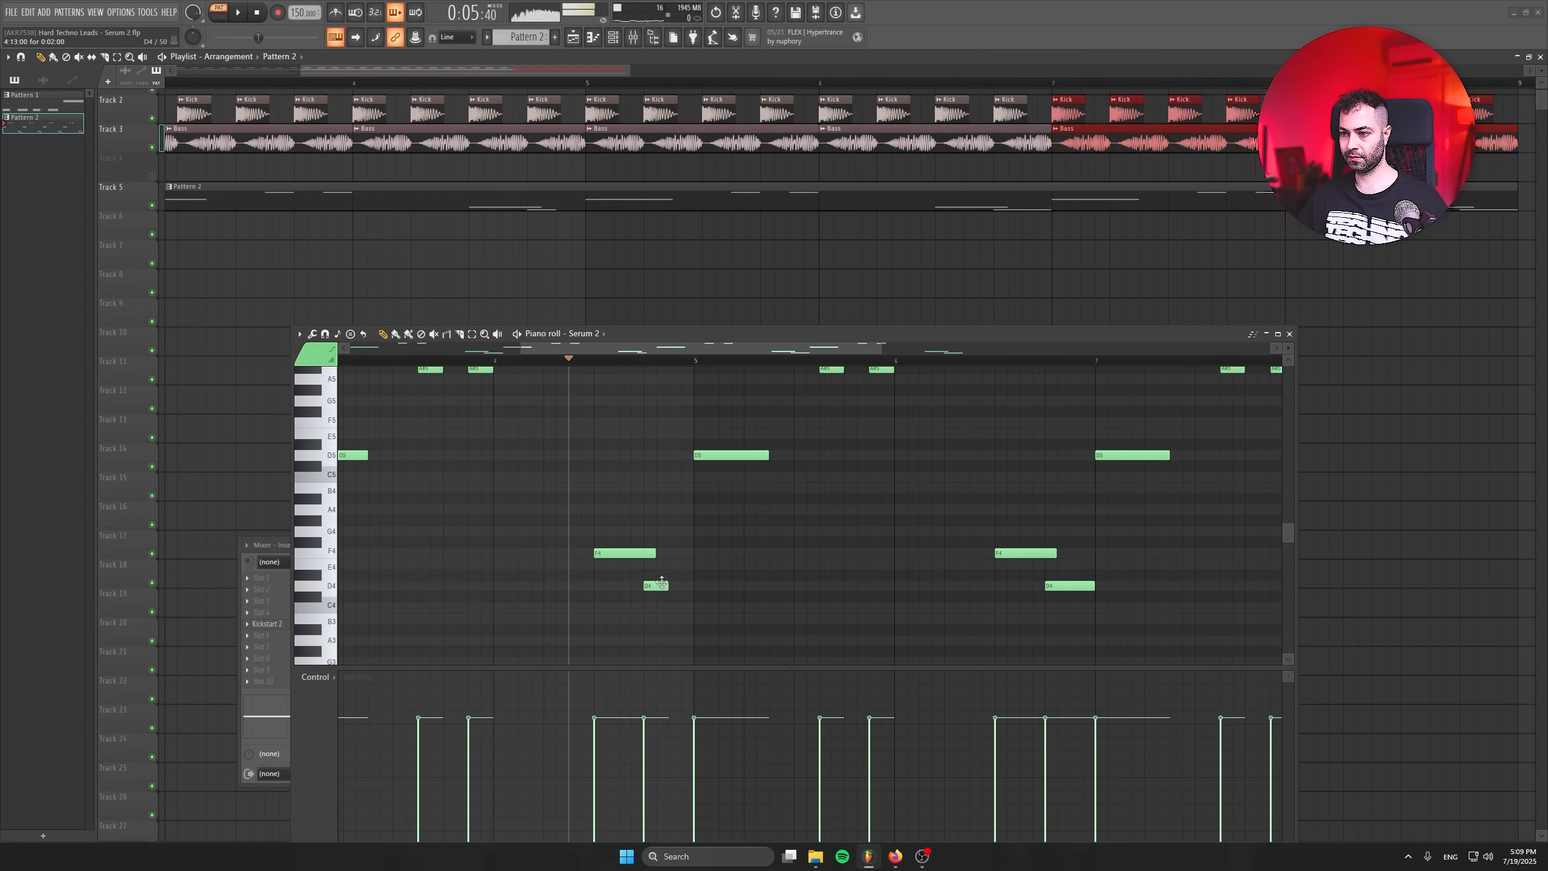
left_click(675, 564)
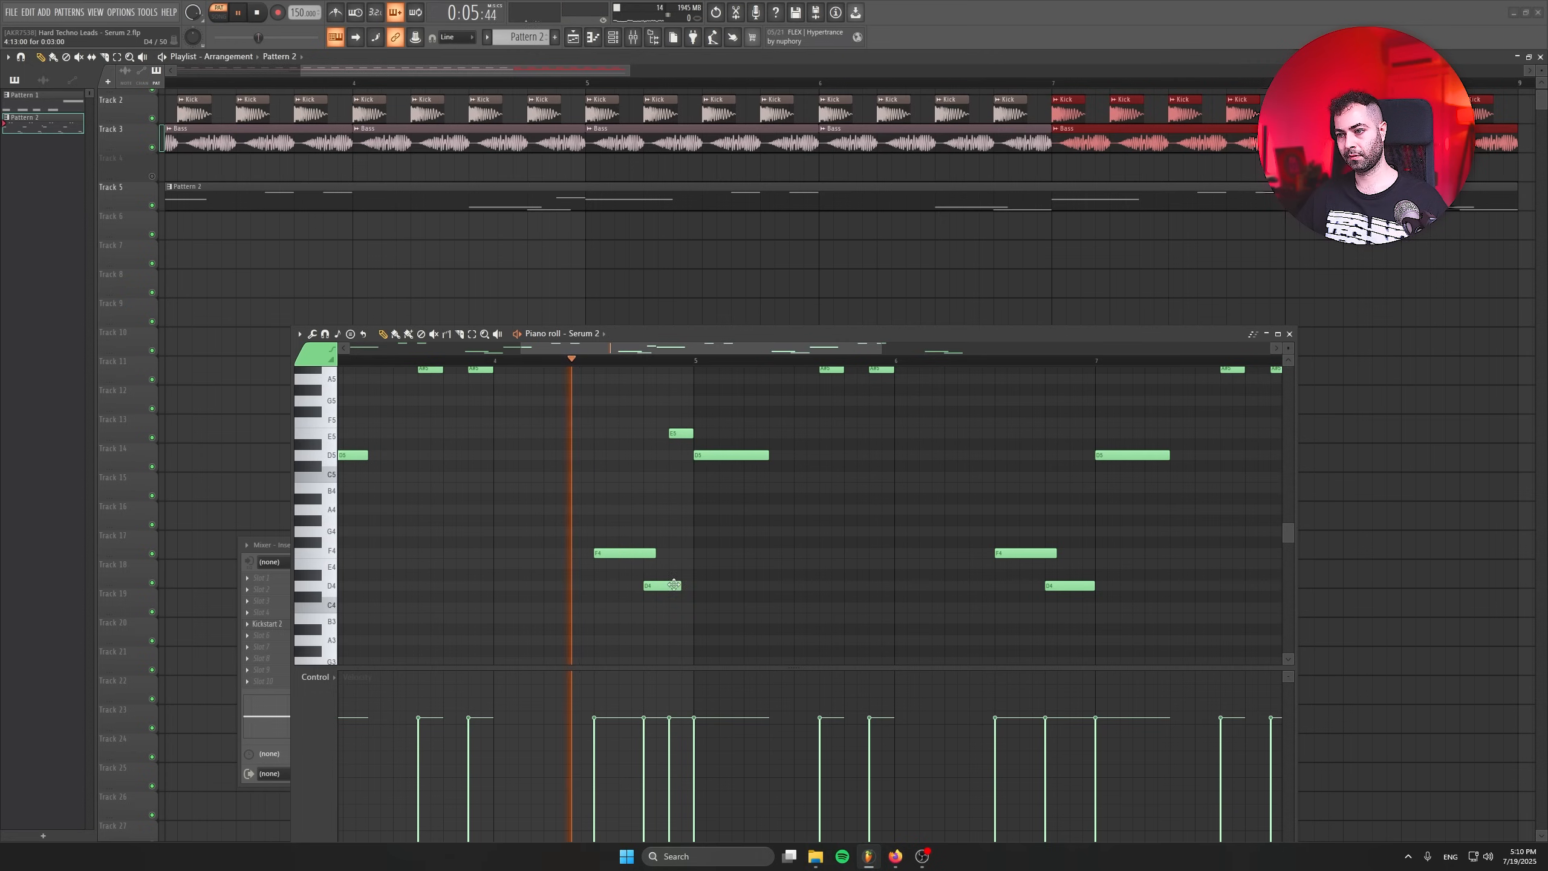
scroll(674, 609, "down", 5)
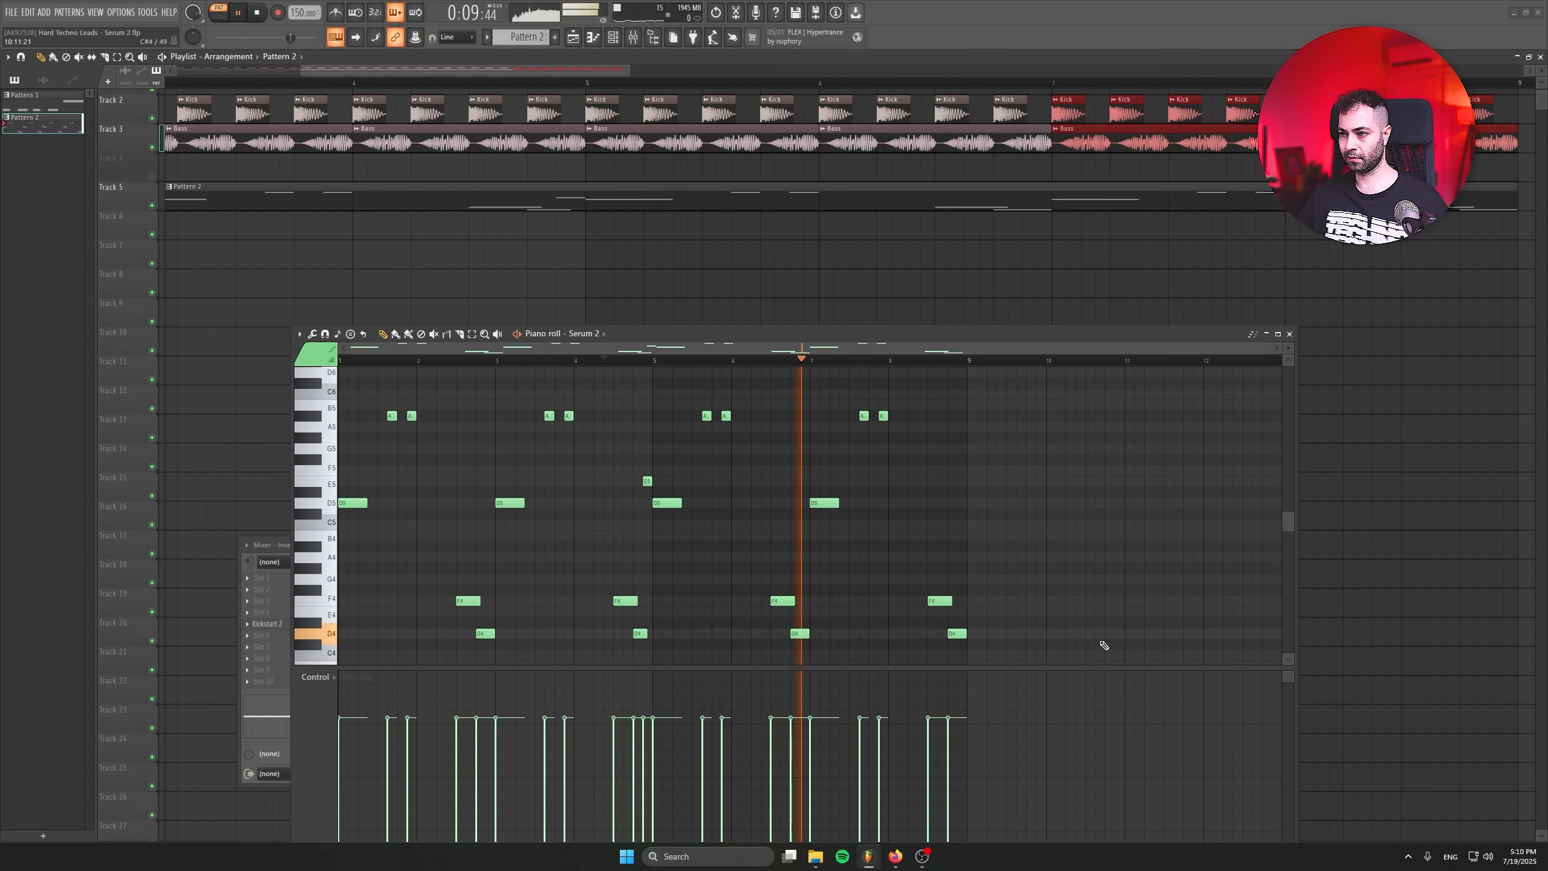
scroll(1088, 615, "up", 4)
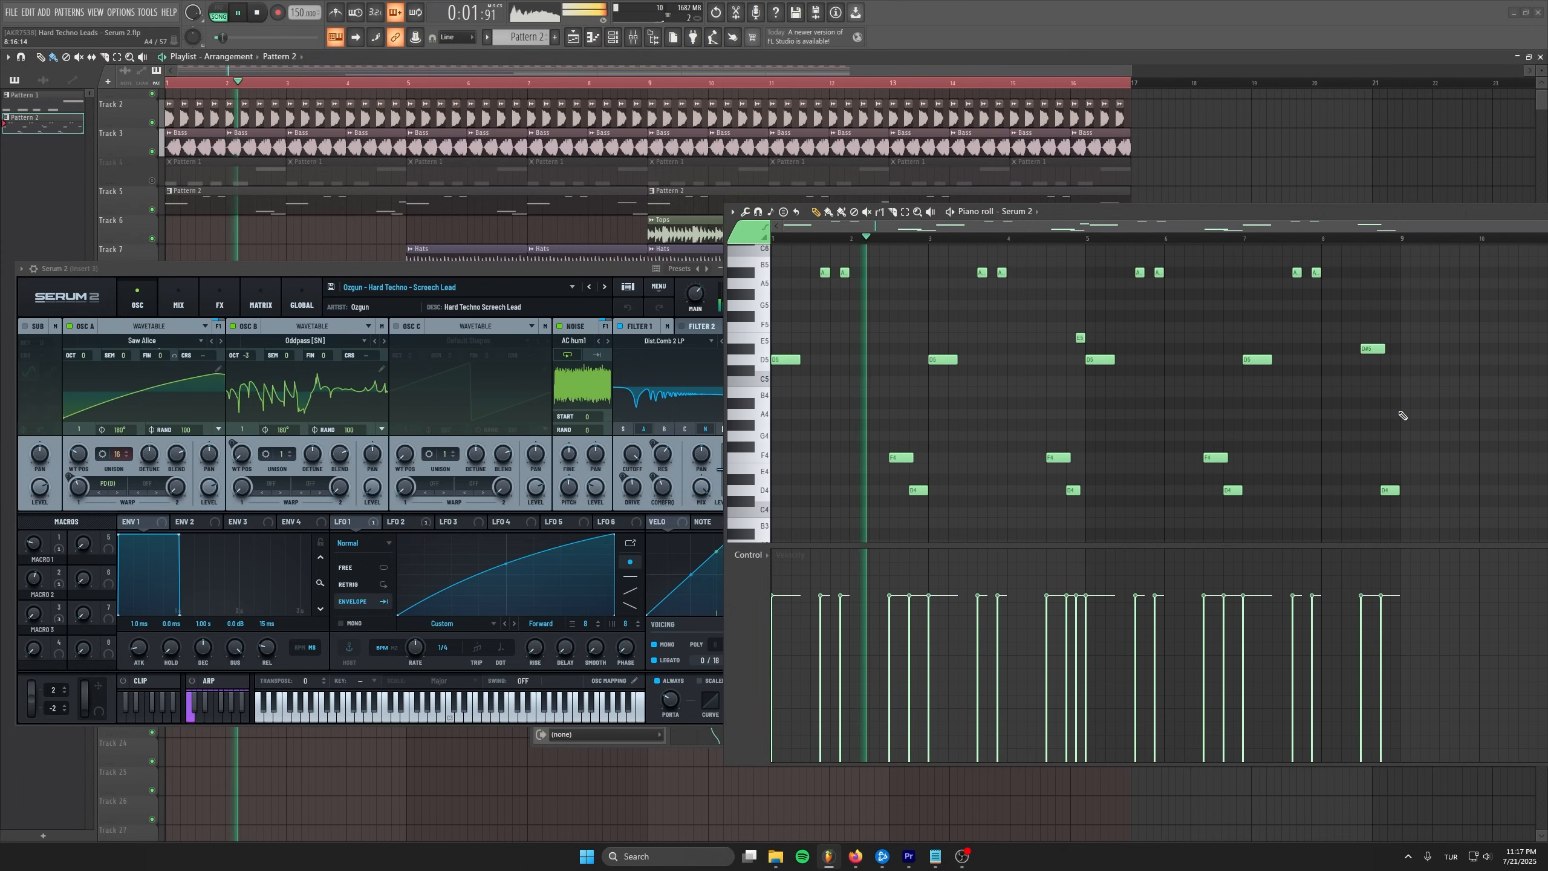
Transpose the second half of the melody down one octave and slightly raise the Screech Lead's main volume.
left_click_drag(1418, 249, 1089, 542)
key("ctrl+Down")
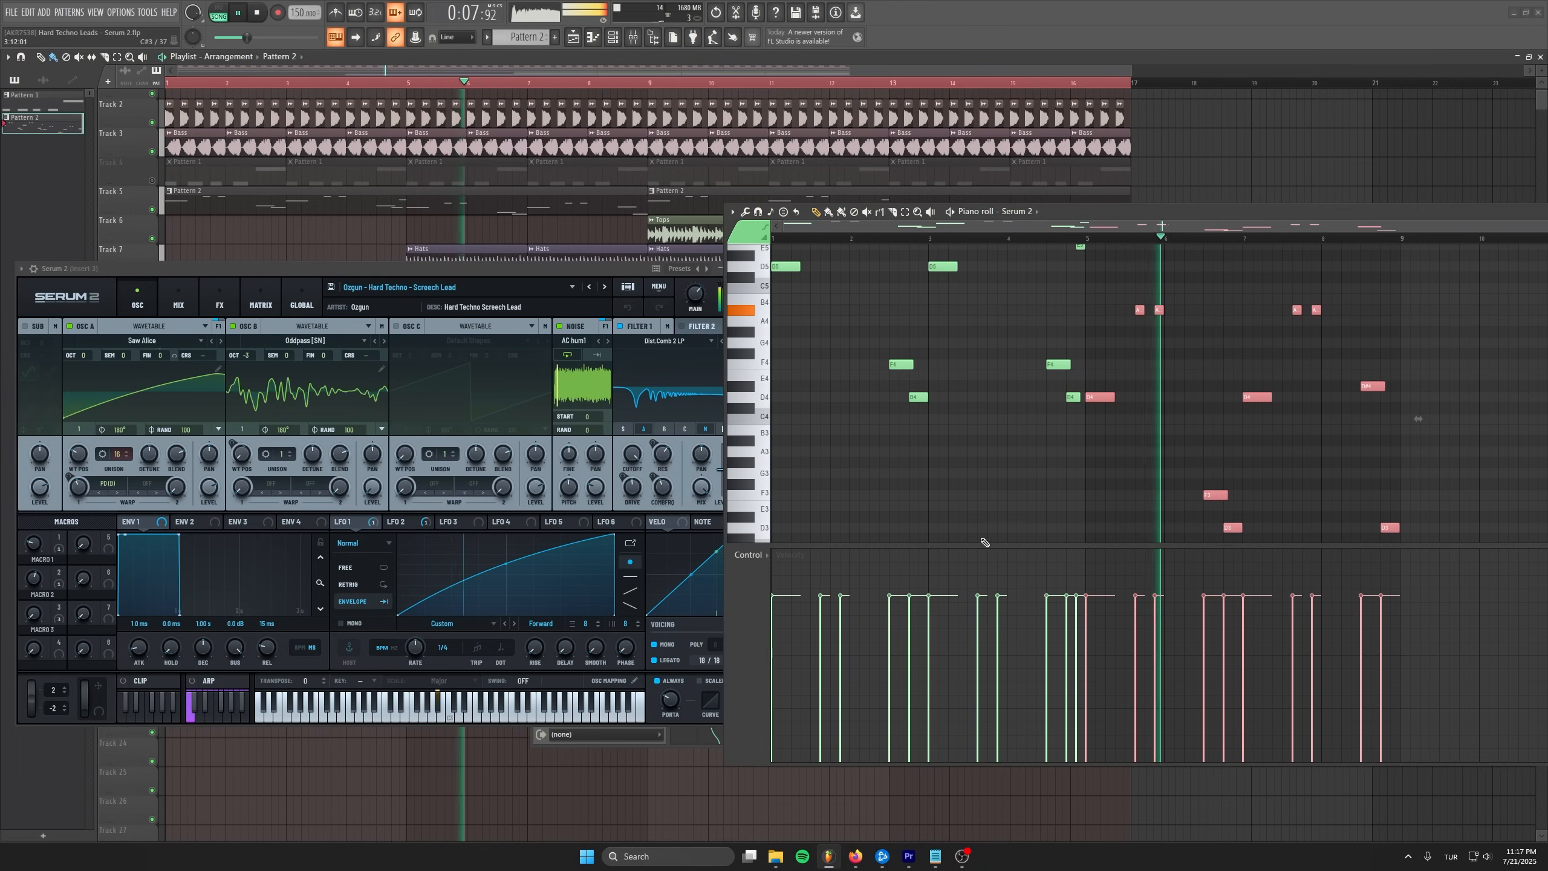
left_click(698, 309)
left_click_drag(698, 310, 697, 302)
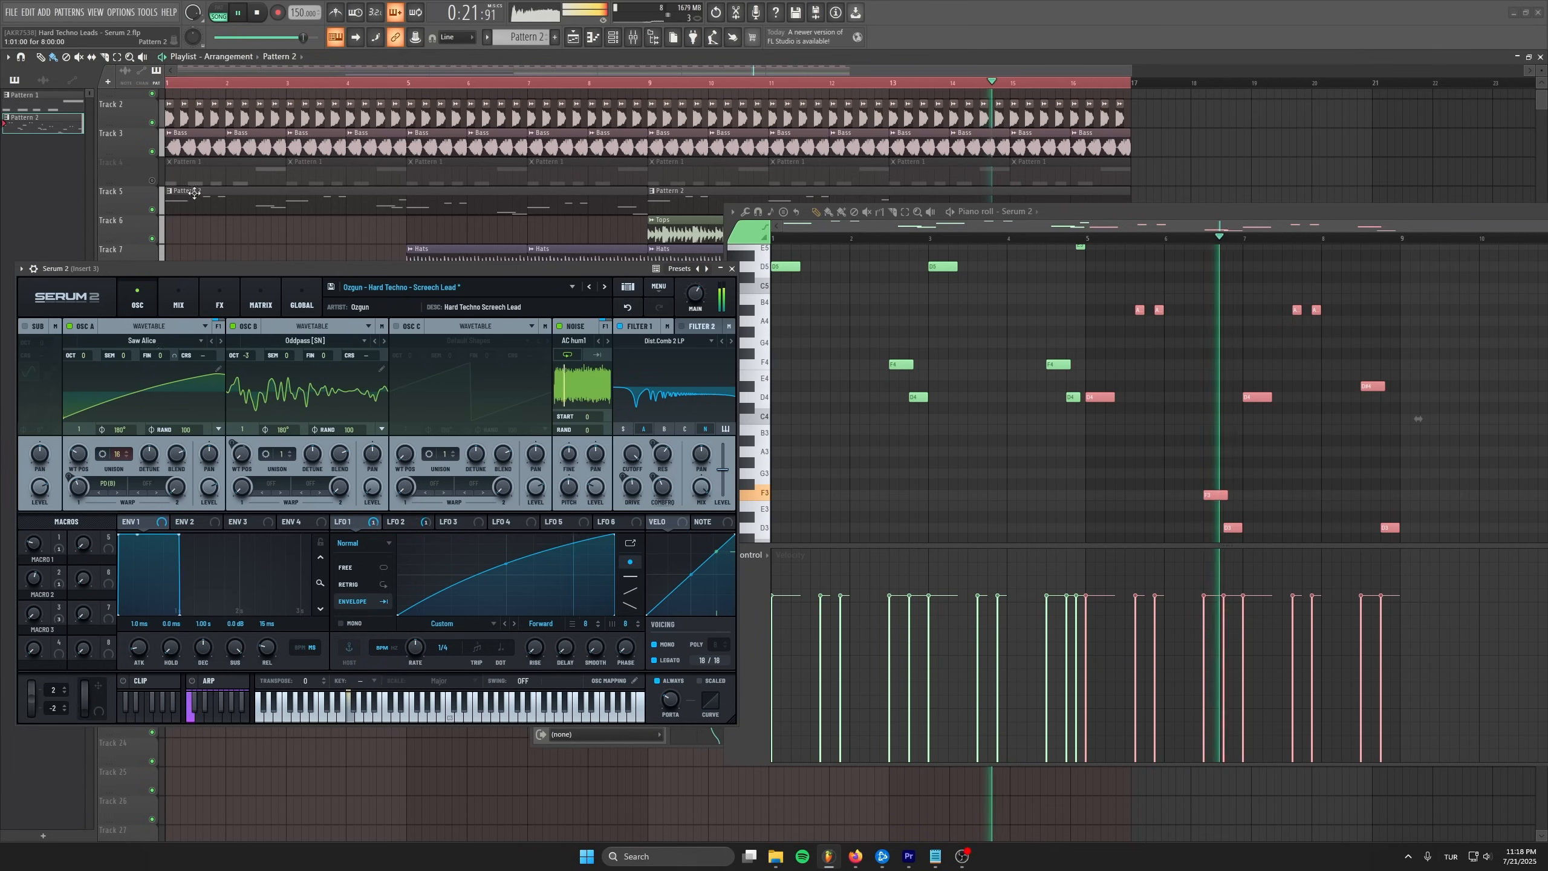
Mute Track 5 in favour of Pattern 1 on Track 4 and sweep the Hoover Lead's Macro 1 during playback.
left_click(157, 210)
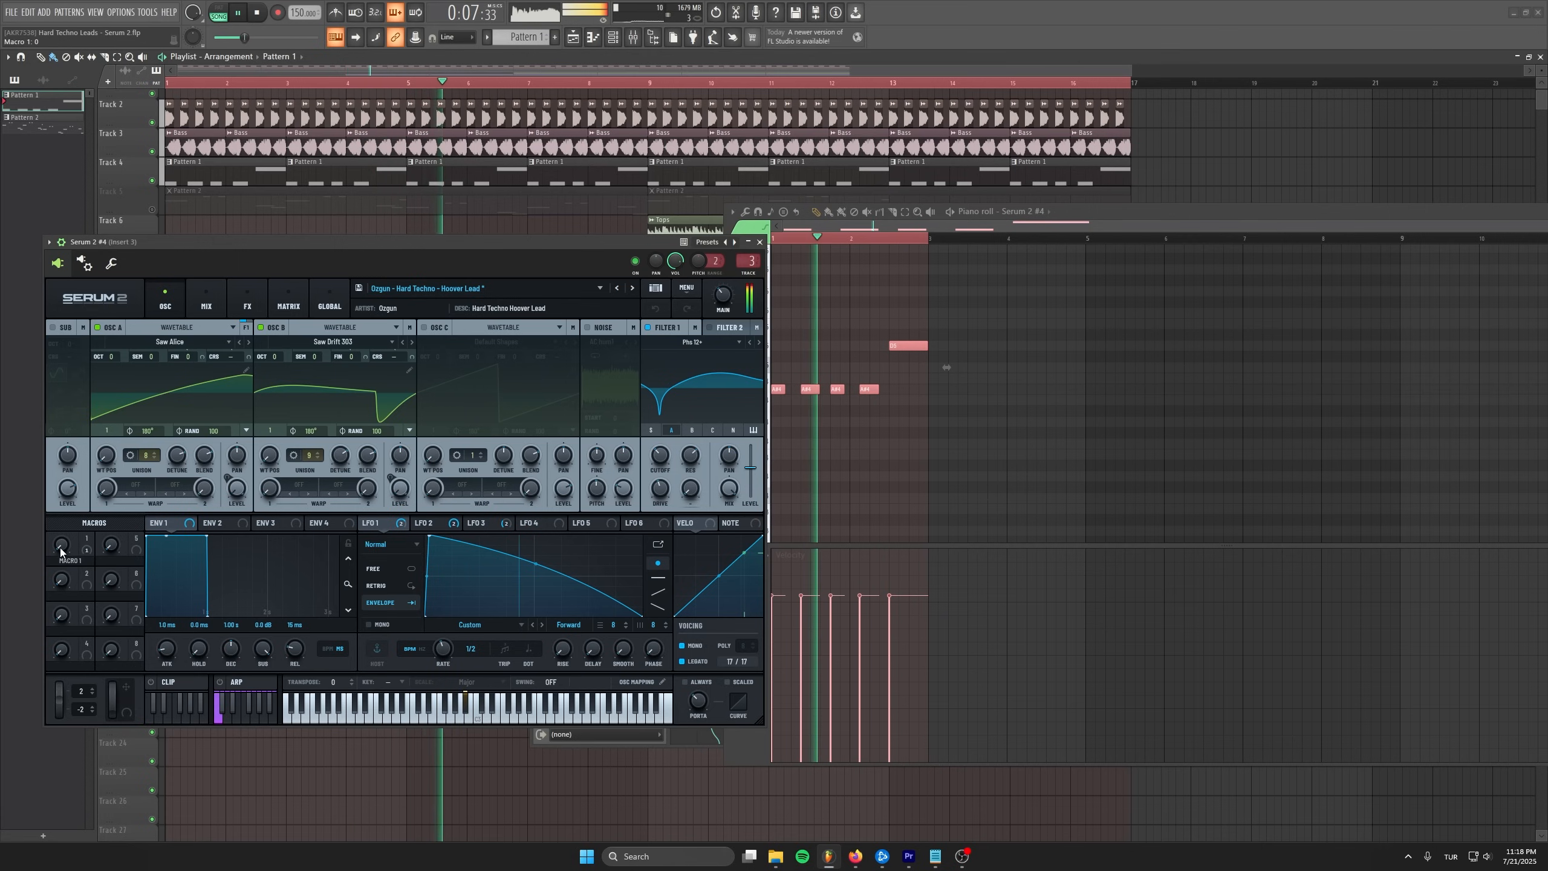
left_click_drag(59, 551, 58, 412)
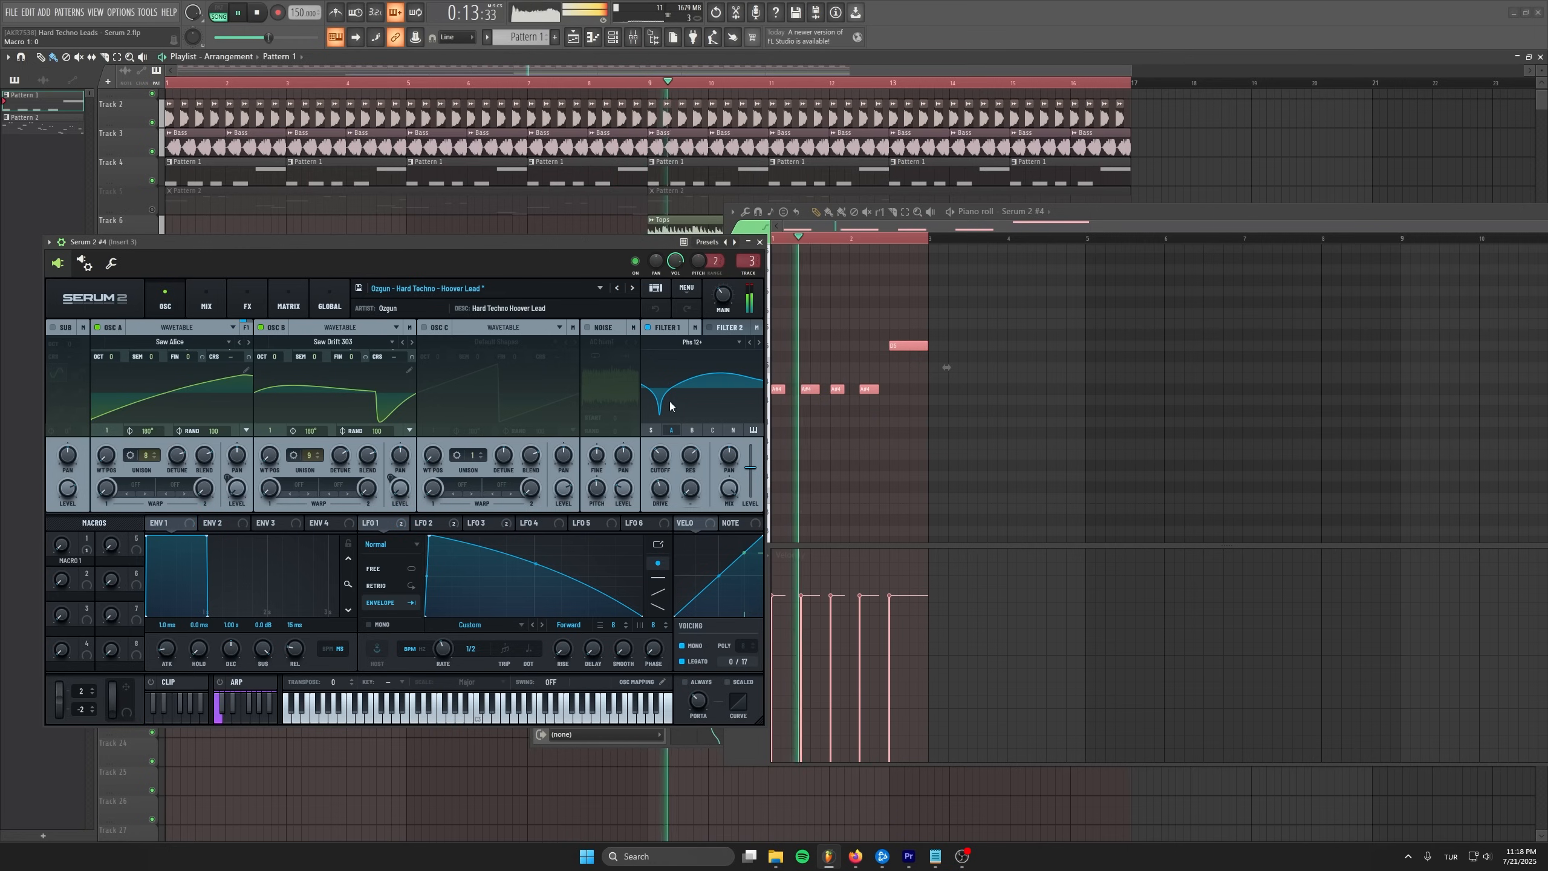
left_click_drag(61, 545, 68, 383)
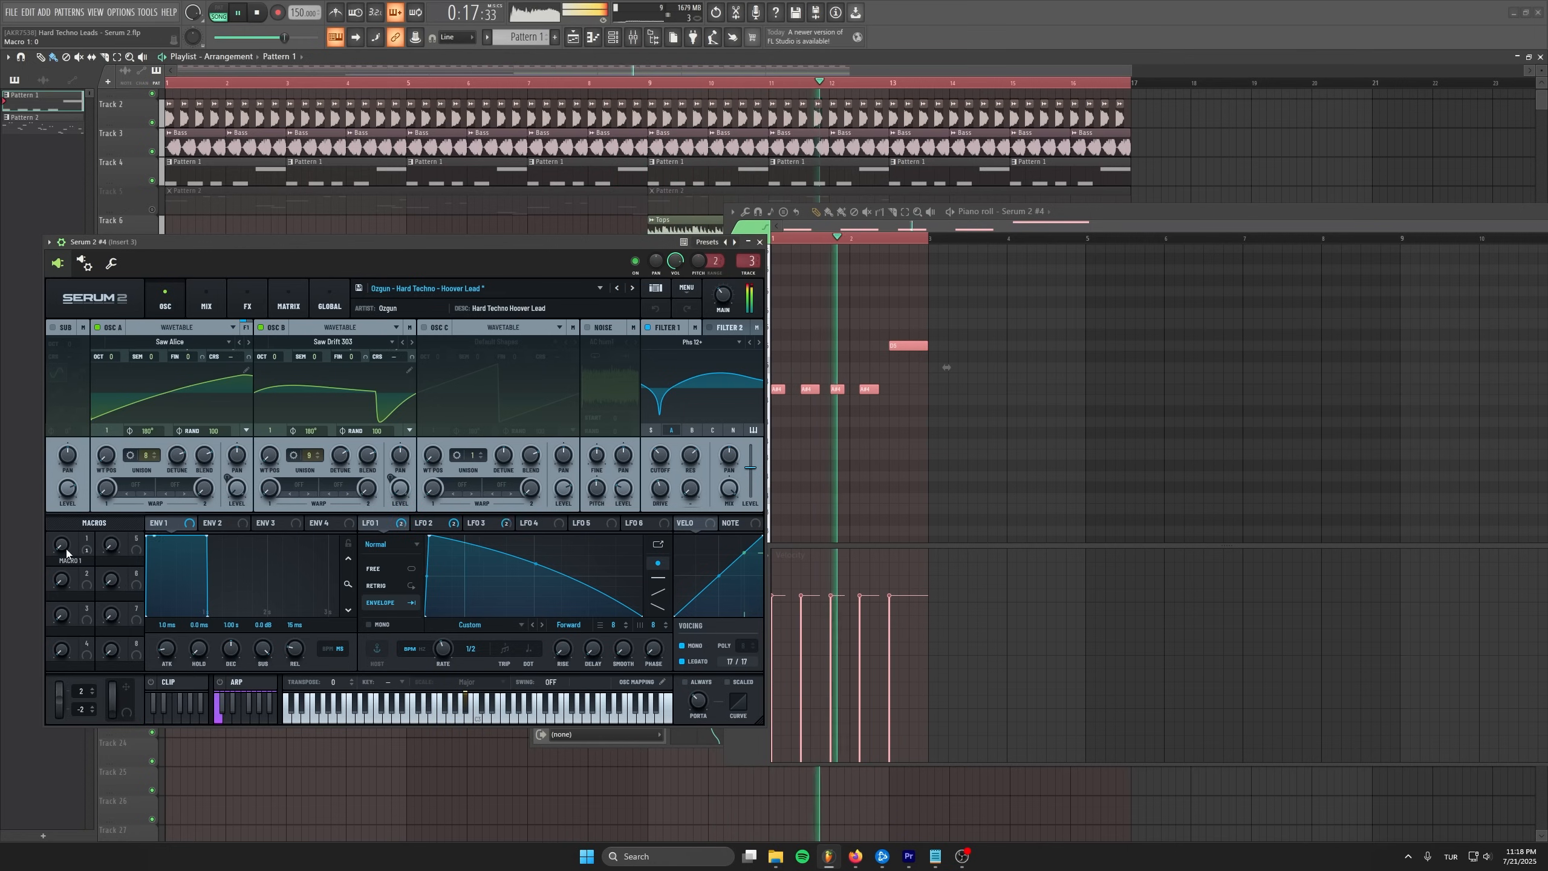
mouse_move(67, 553)
left_mouse_down()
mouse_move(57, 419)
mouse_move(68, 523)
left_mouse_up()
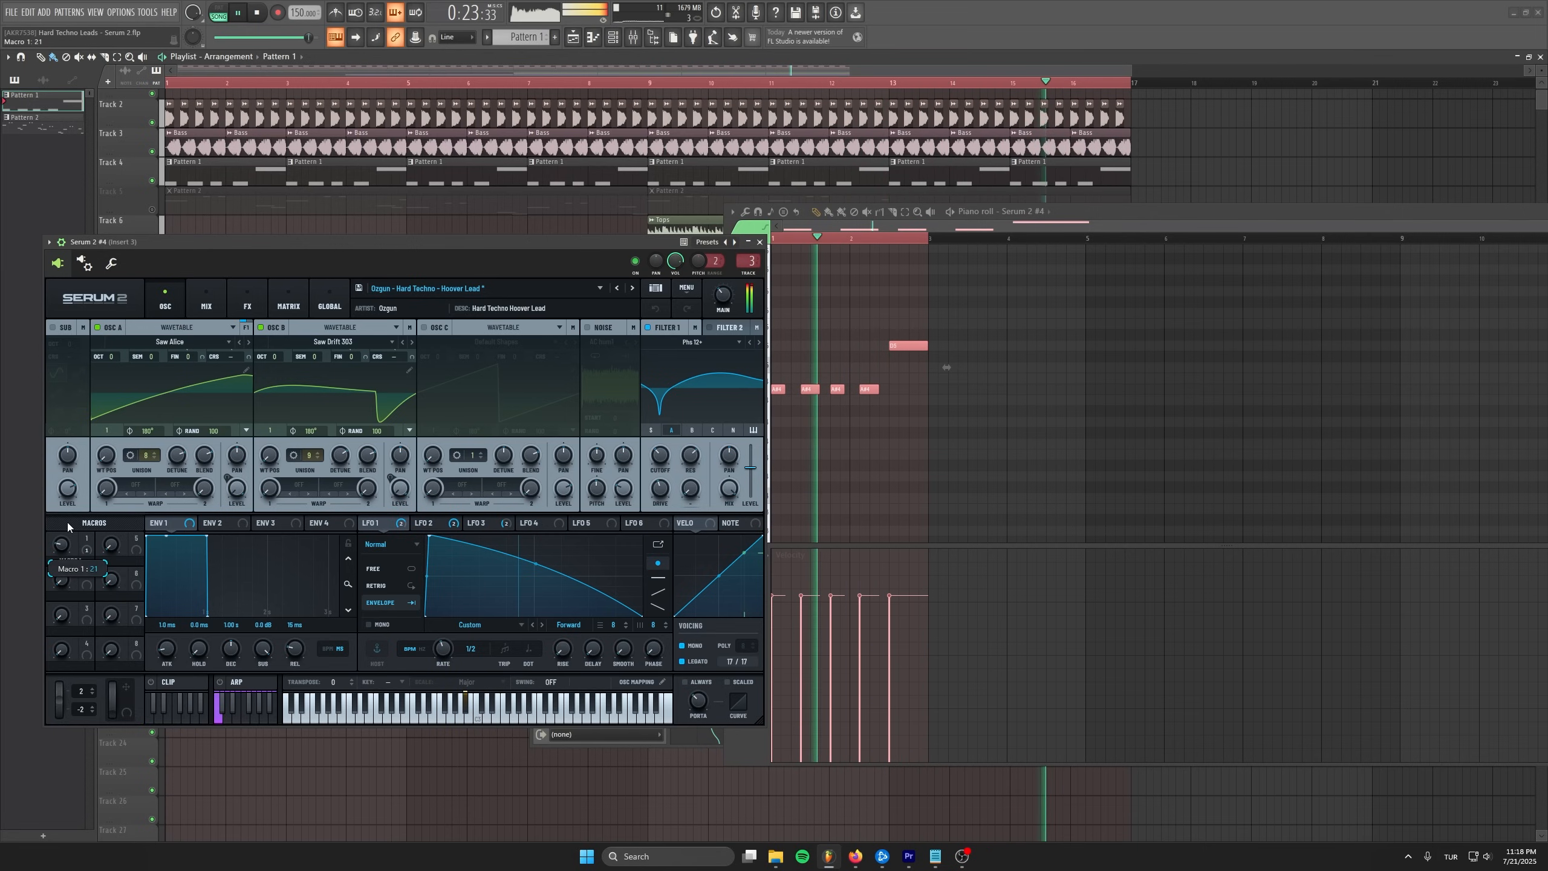